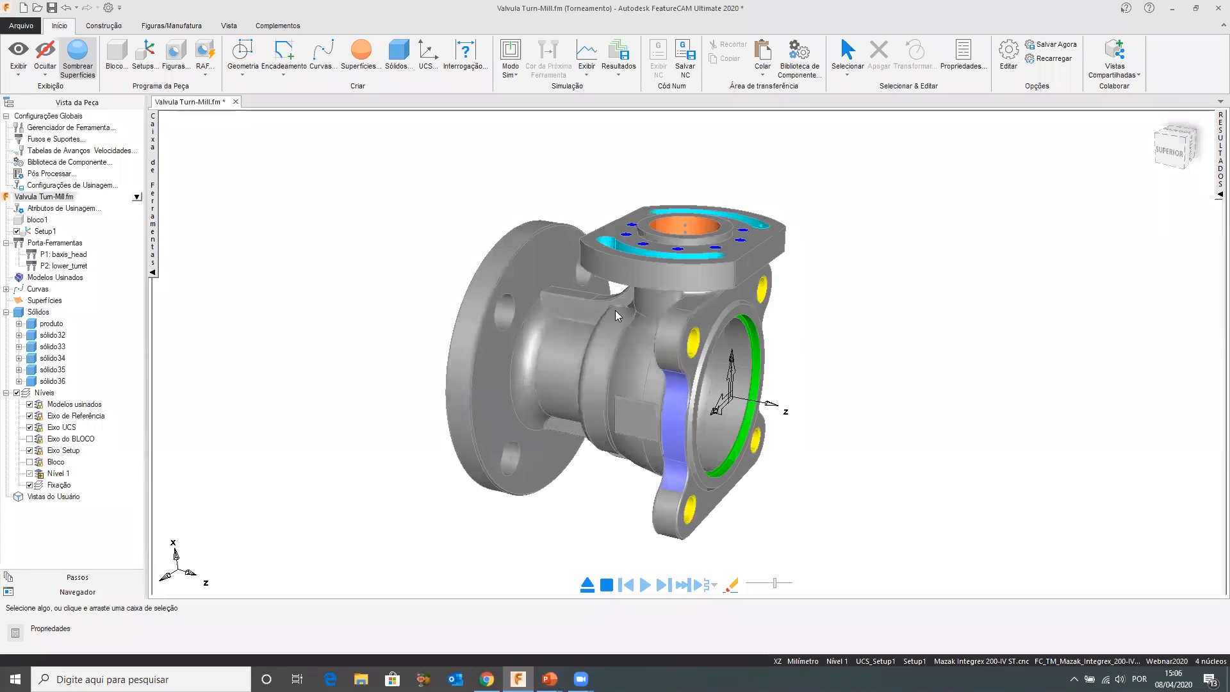
Examine the valve model from several angles, including its flanges, colored holes, slots, purple side faces and main bore
scroll(690, 379, up, 2)
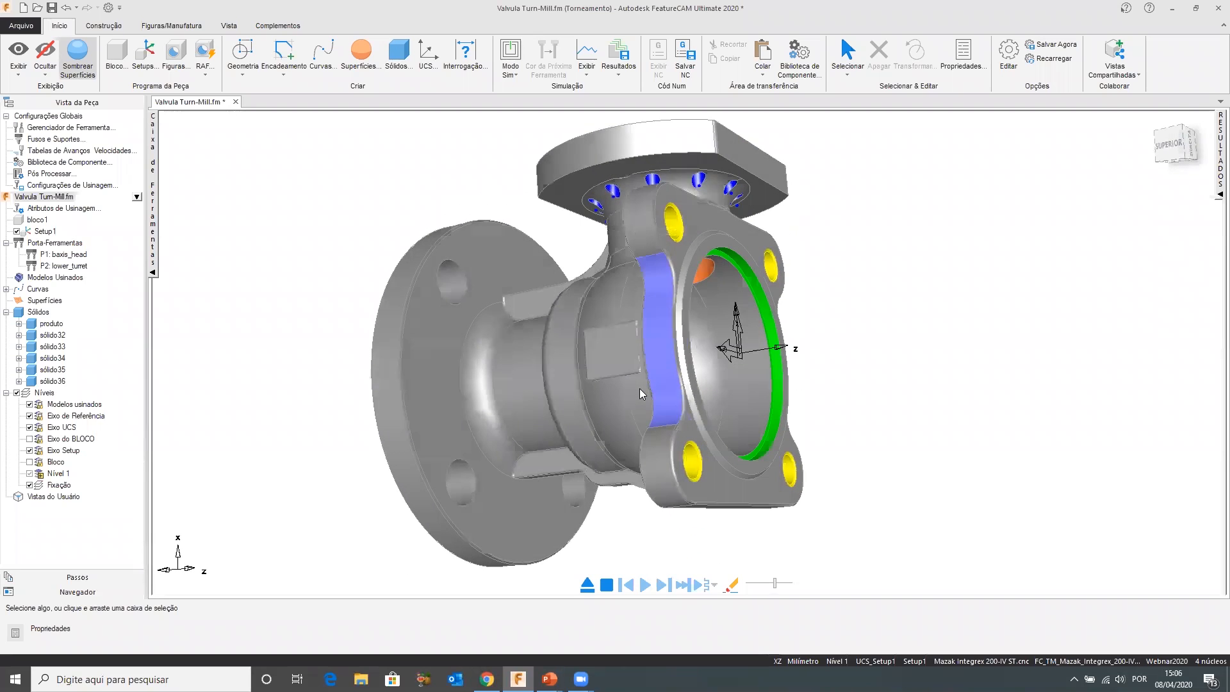
middle_drag(688, 318, 725, 358)
scroll(807, 388, up, 2)
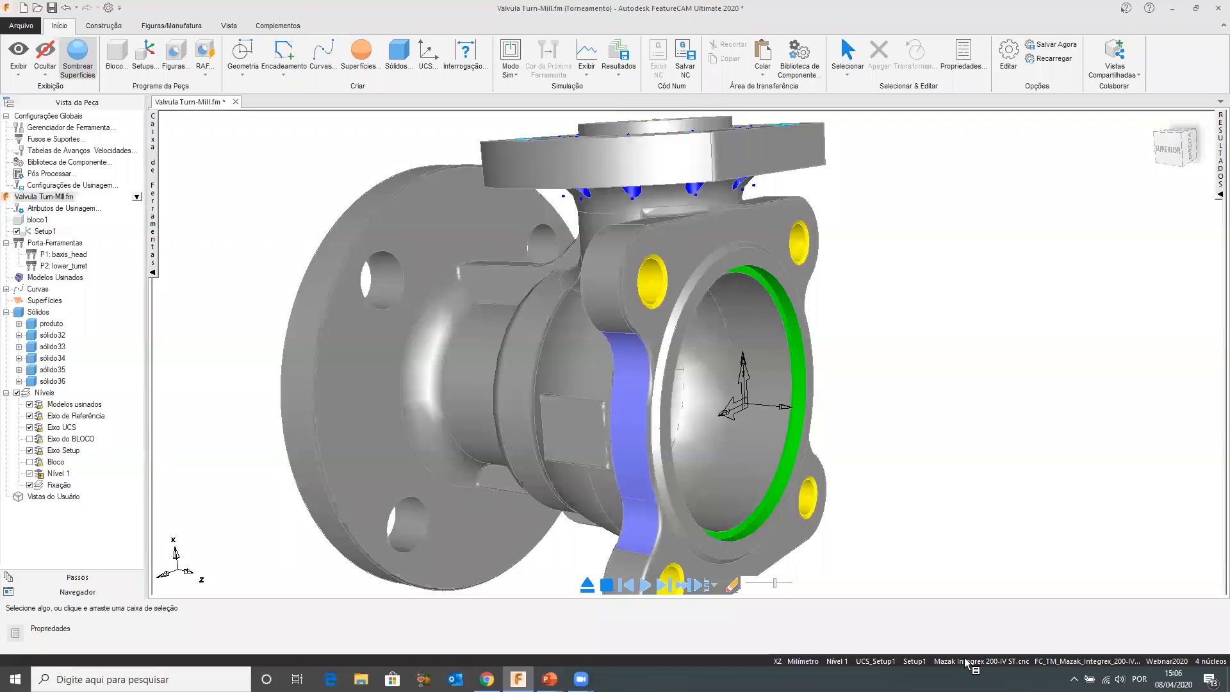
middle_drag(750, 389, 686, 319)
scroll(578, 355, down, 3)
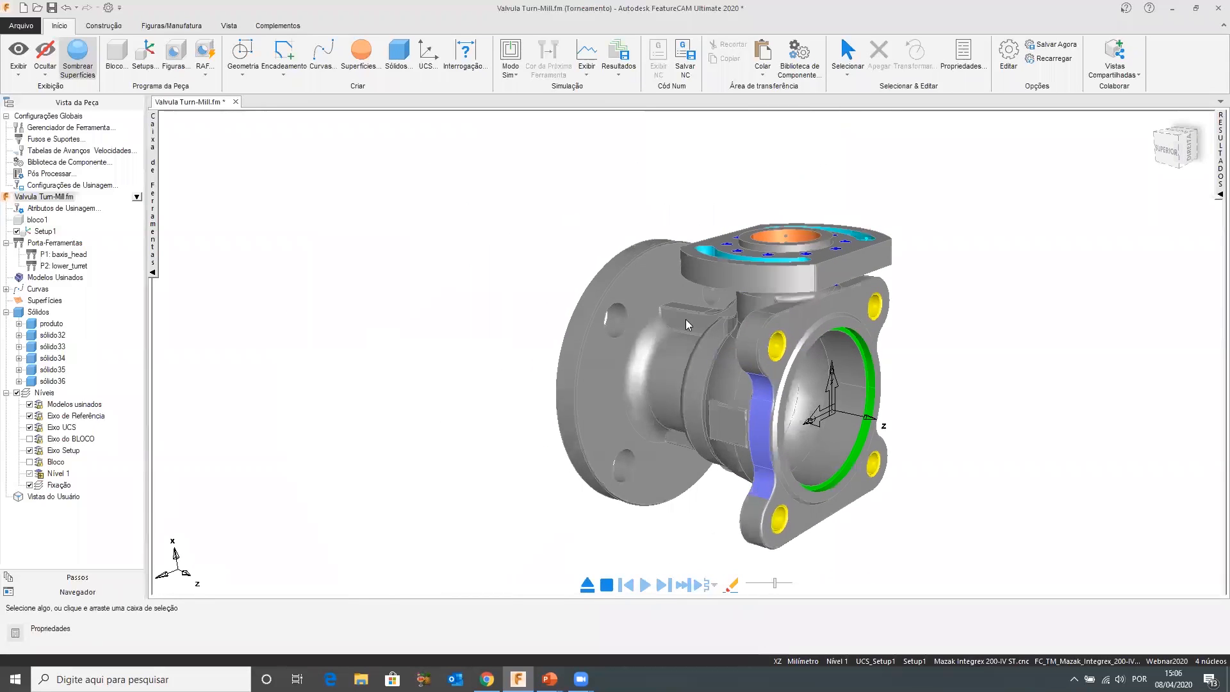
scroll(721, 312, up, 3)
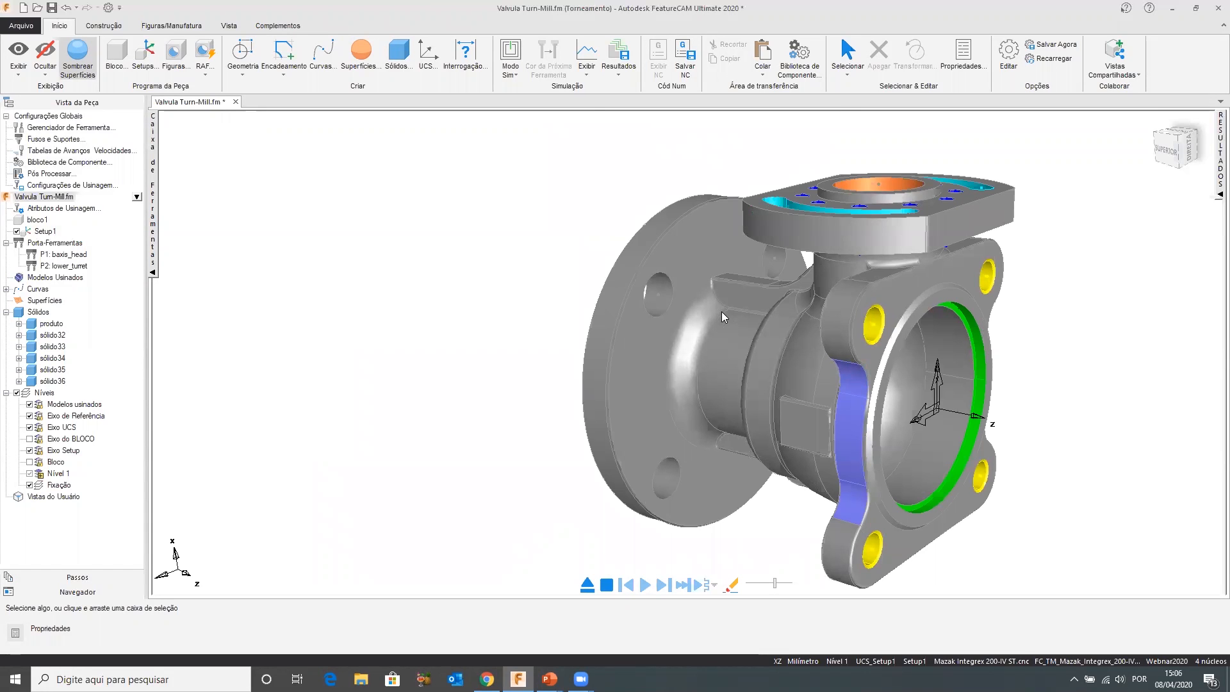
middle_drag(865, 317, 834, 369)
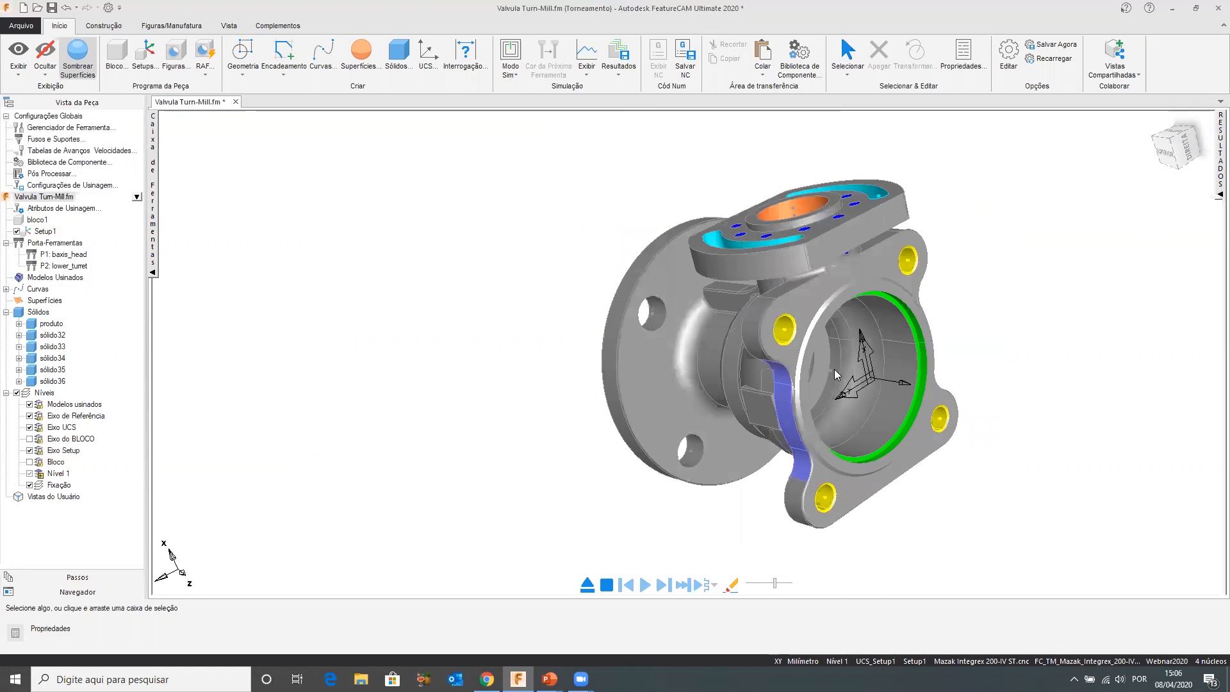
scroll(834, 369, up, 1)
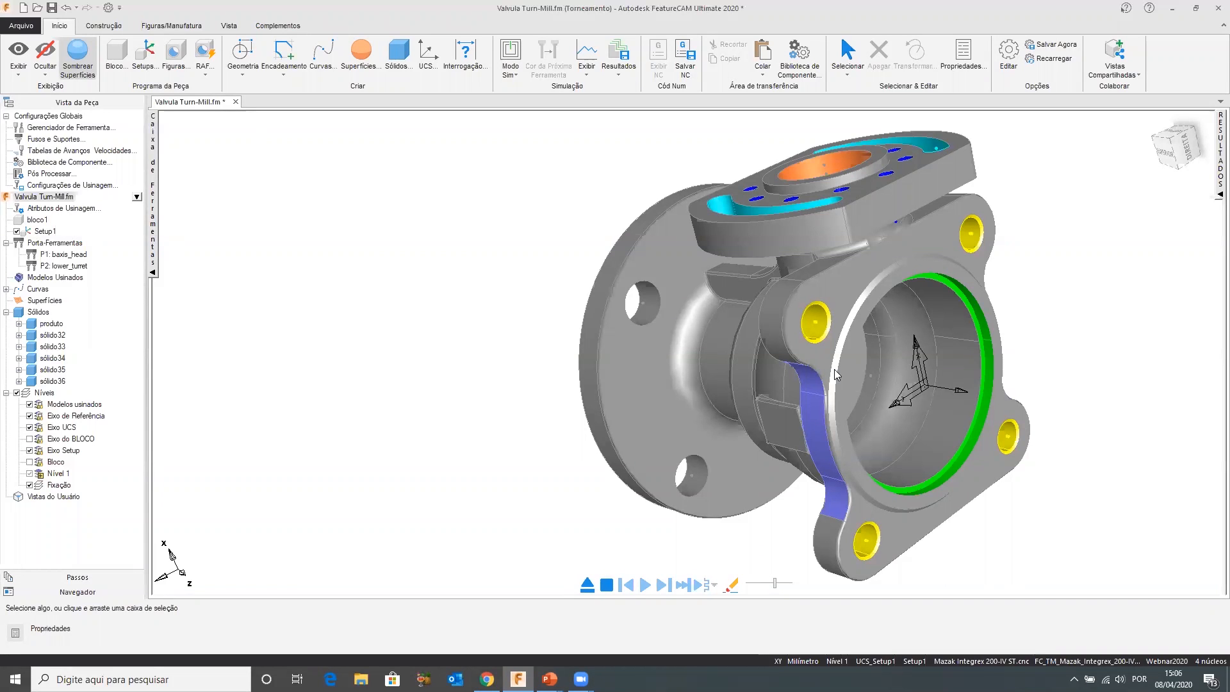
middle_drag(730, 341, 831, 347)
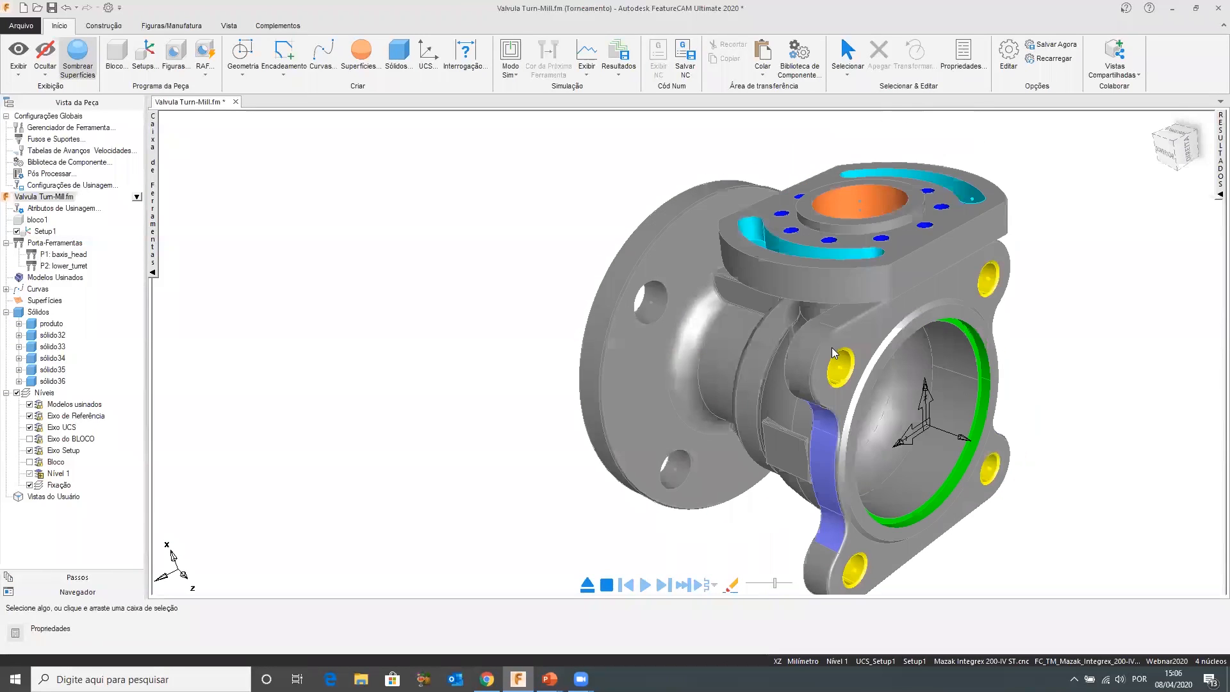
middle_drag(823, 303, 855, 312)
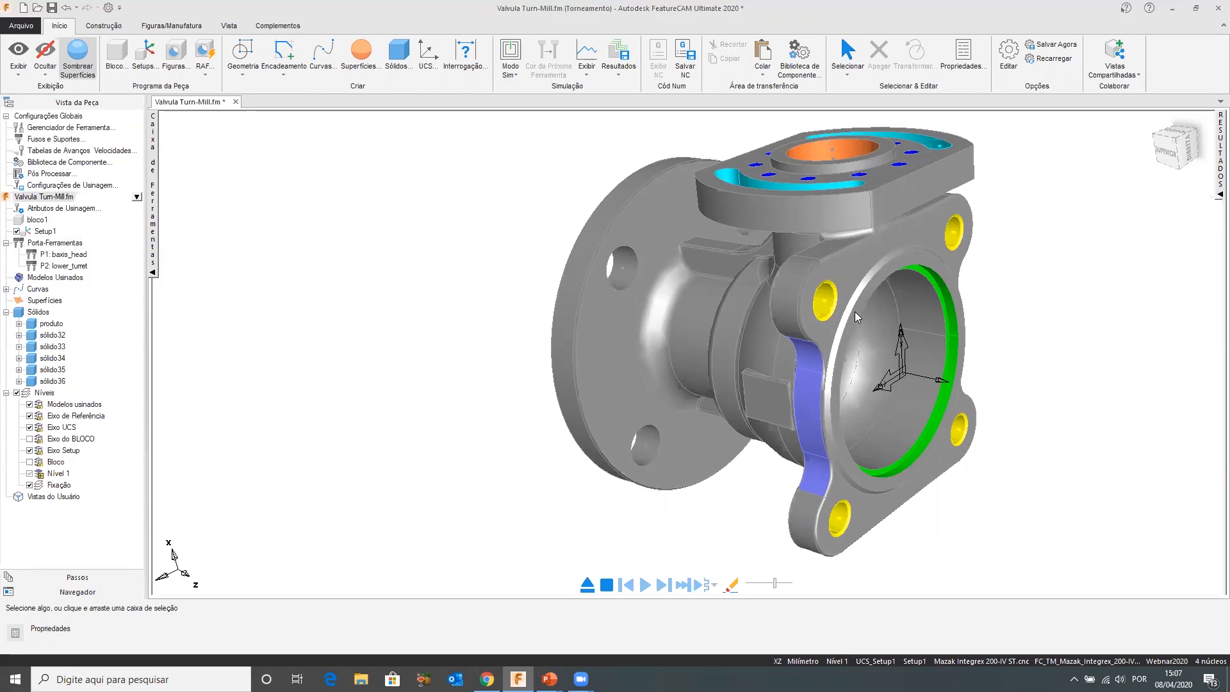
middle_drag(770, 423, 747, 377)
middle_drag(558, 342, 380, 343)
middle_drag(680, 338, 608, 382)
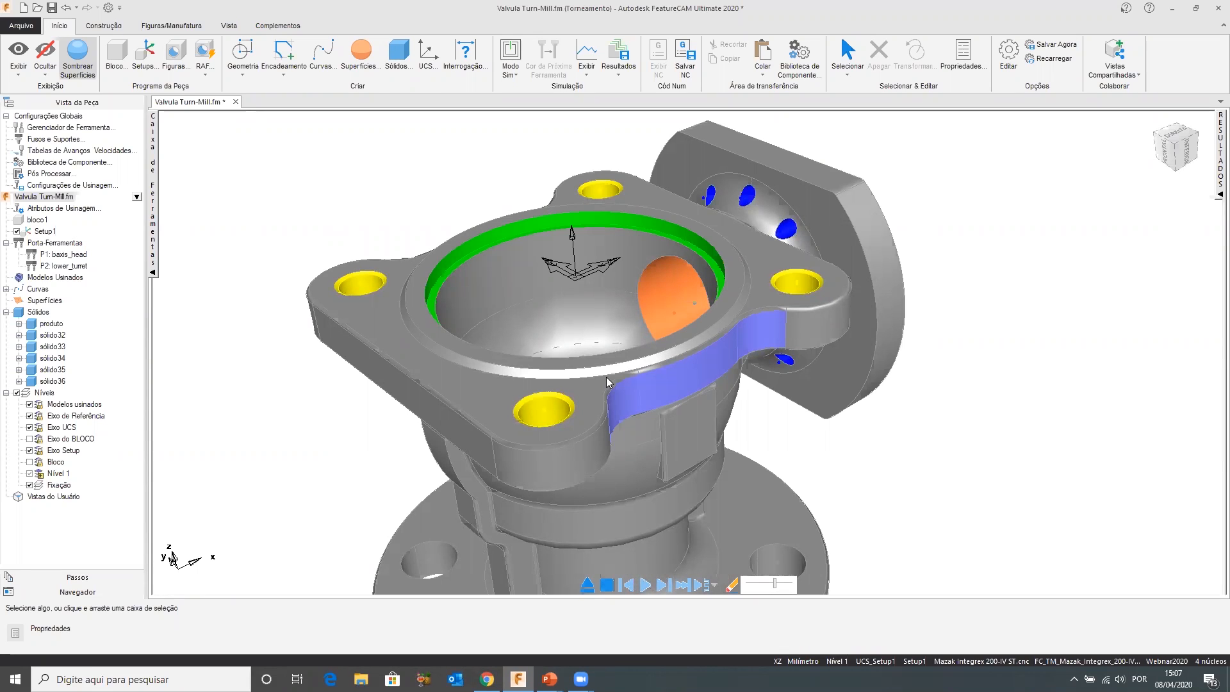
middle_drag(663, 374, 769, 314)
scroll(468, 319, down, 2)
middle_drag(631, 293, 865, 404)
scroll(687, 361, up, 2)
middle_drag(717, 402, 827, 114)
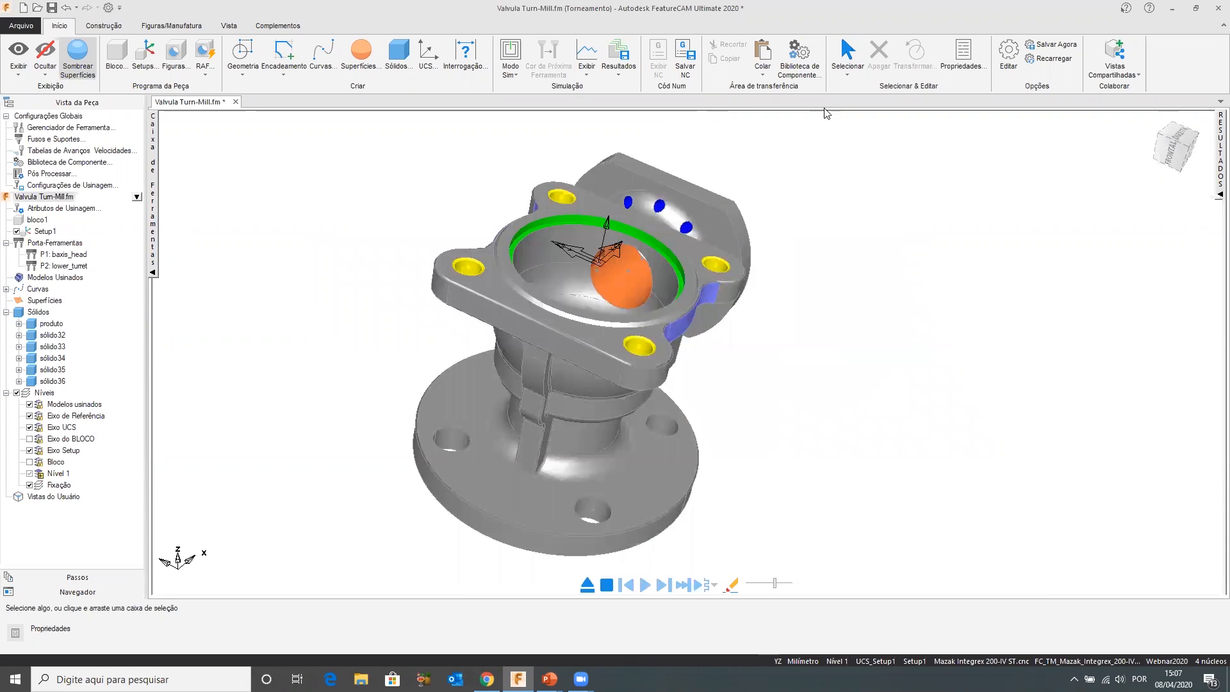
click(841, 75)
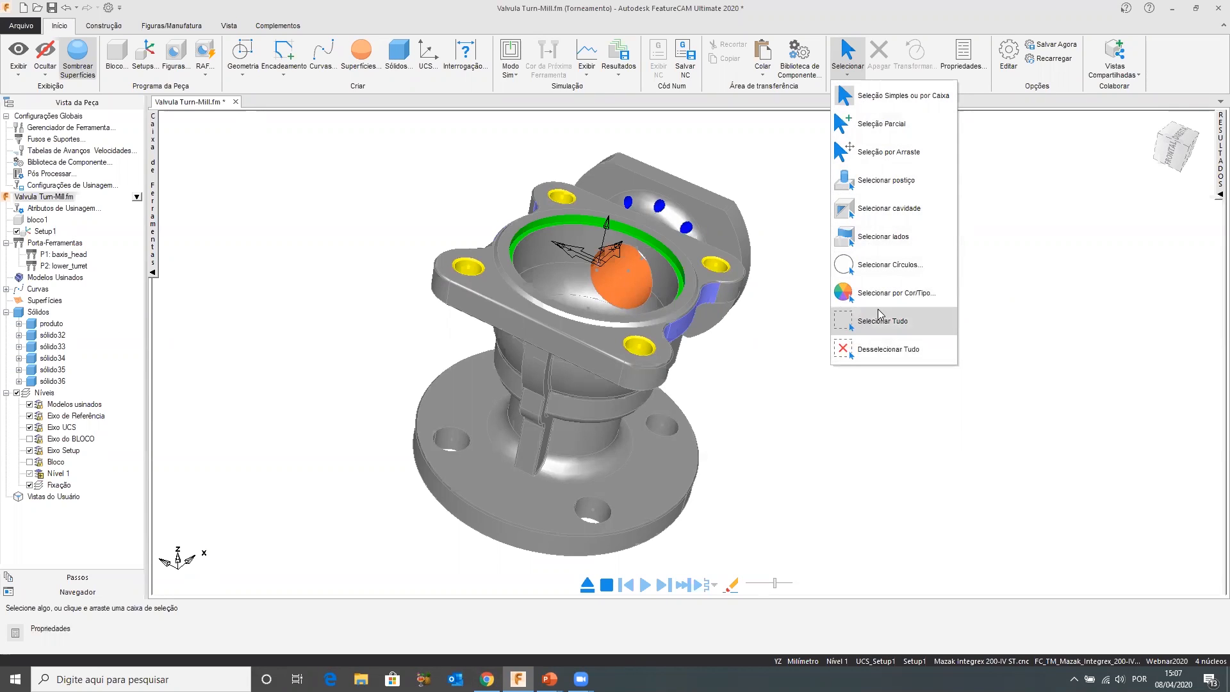
click(283, 125)
middle_drag(282, 125, 325, 153)
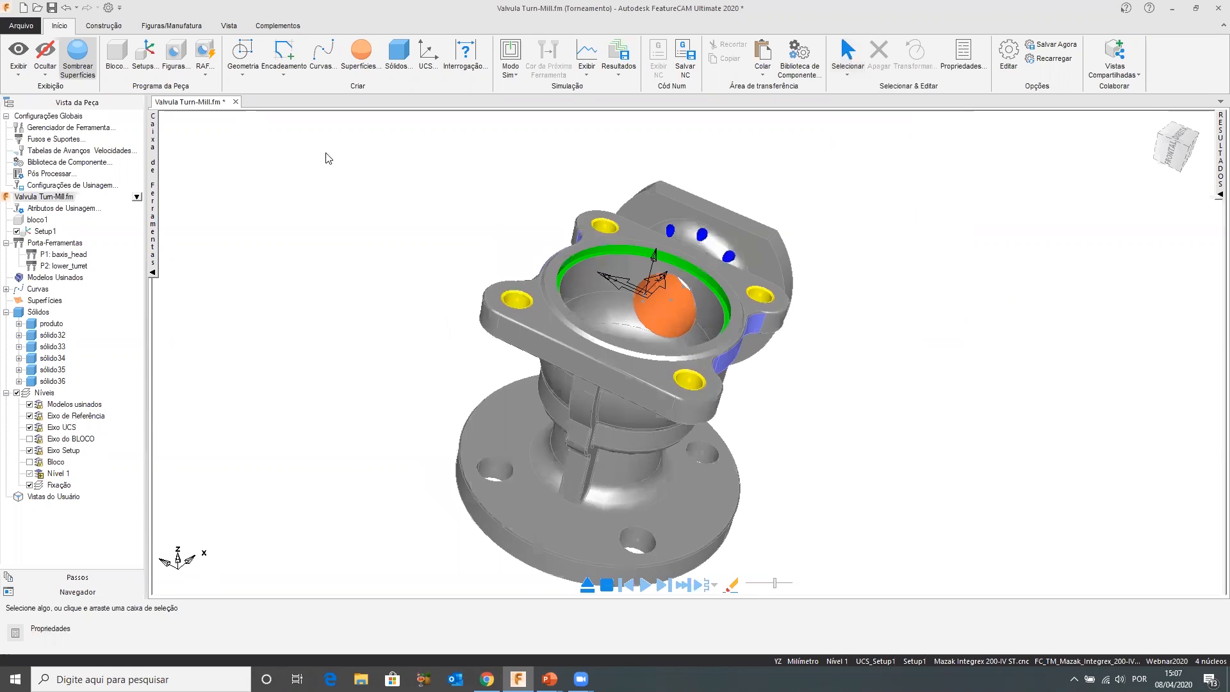
Start a new Torno/Fresa feature of type Lateral with feature recognition, aligned along the setup Z and extracted from selected side surfaces
click(174, 54)
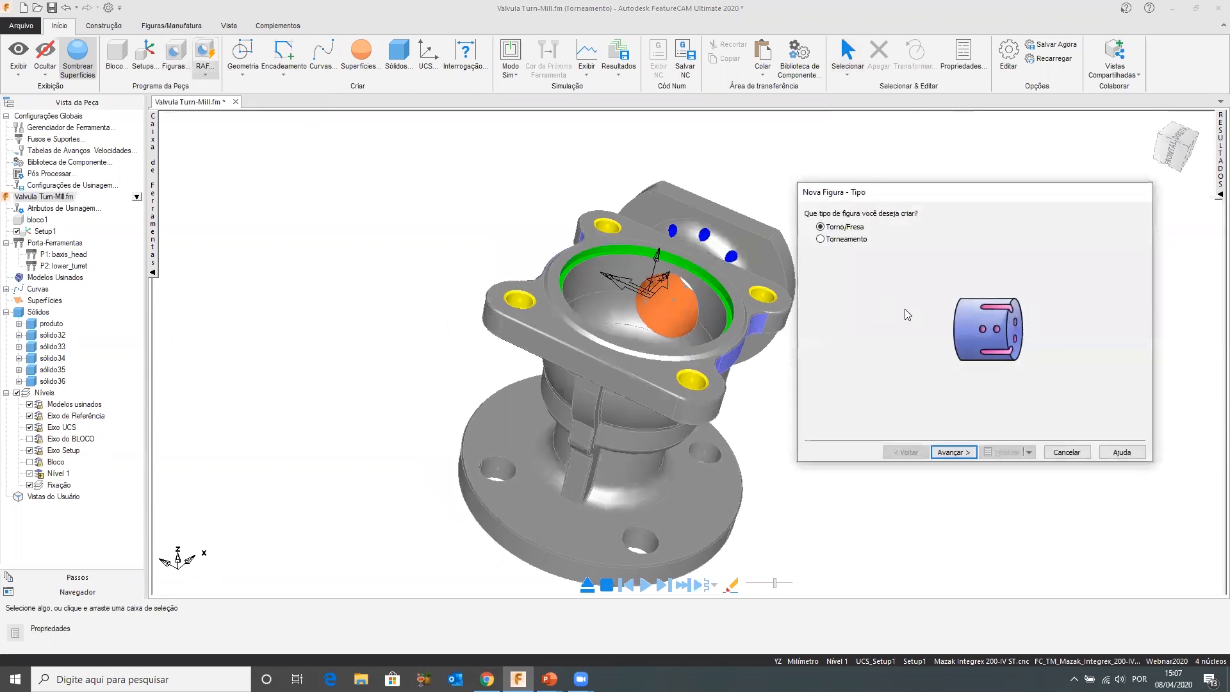
click(949, 453)
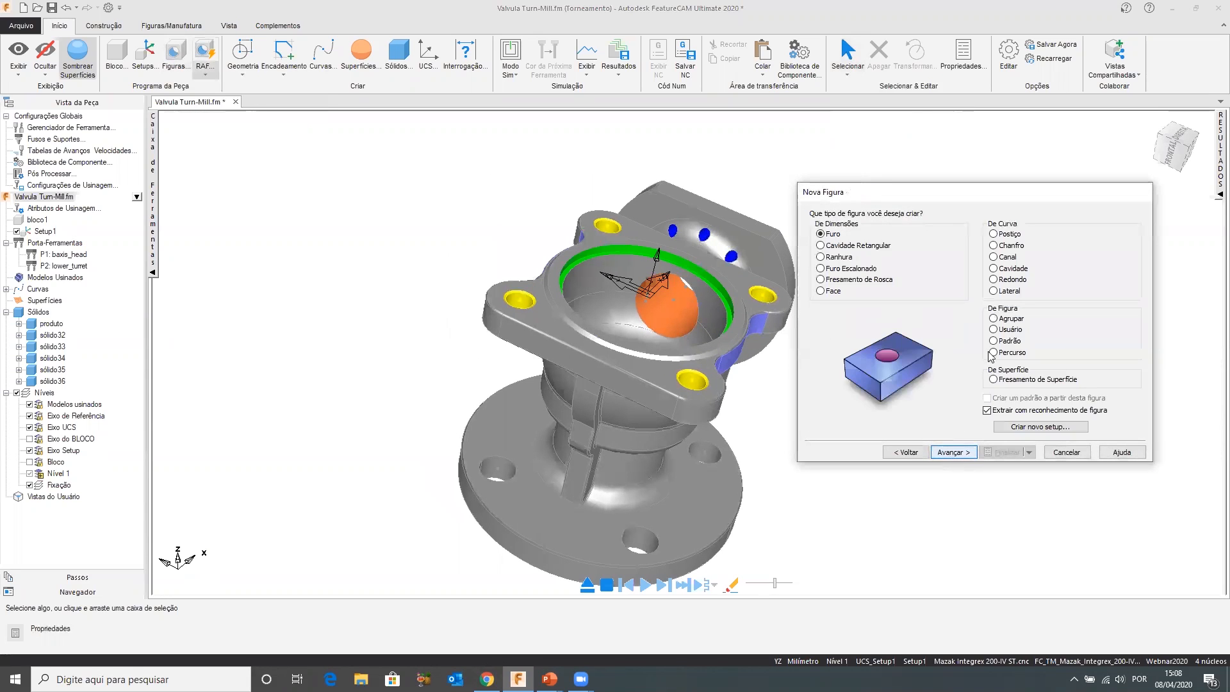
click(1009, 292)
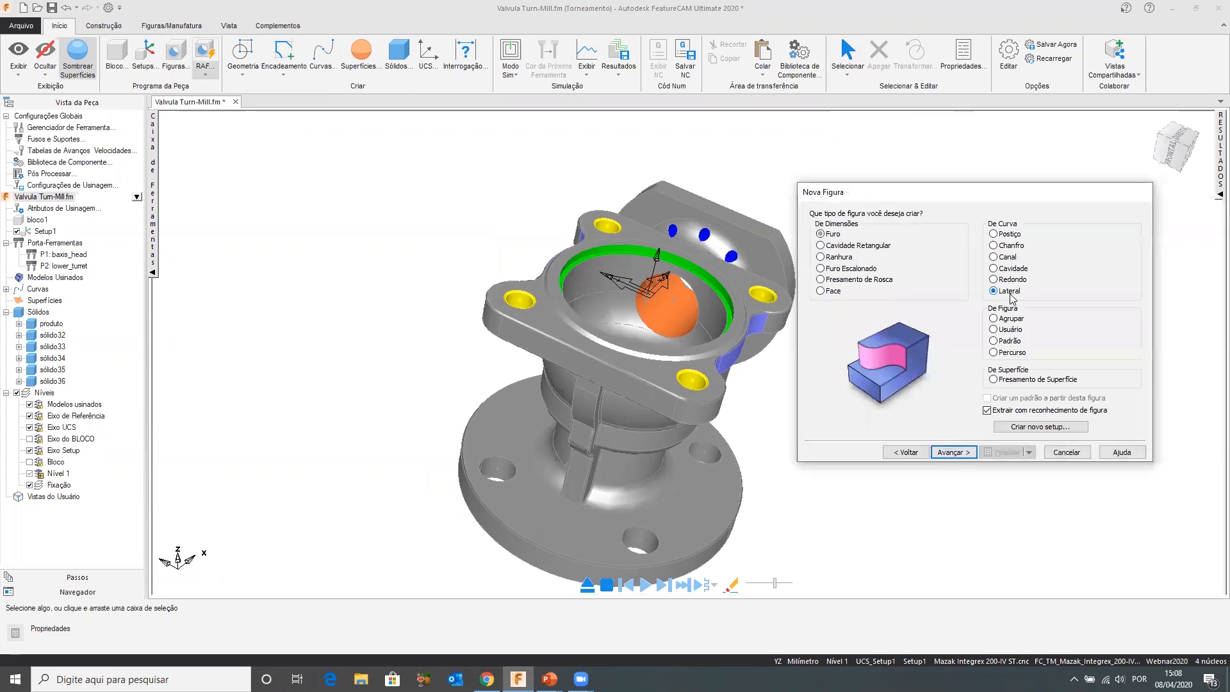
click(948, 454)
click(836, 253)
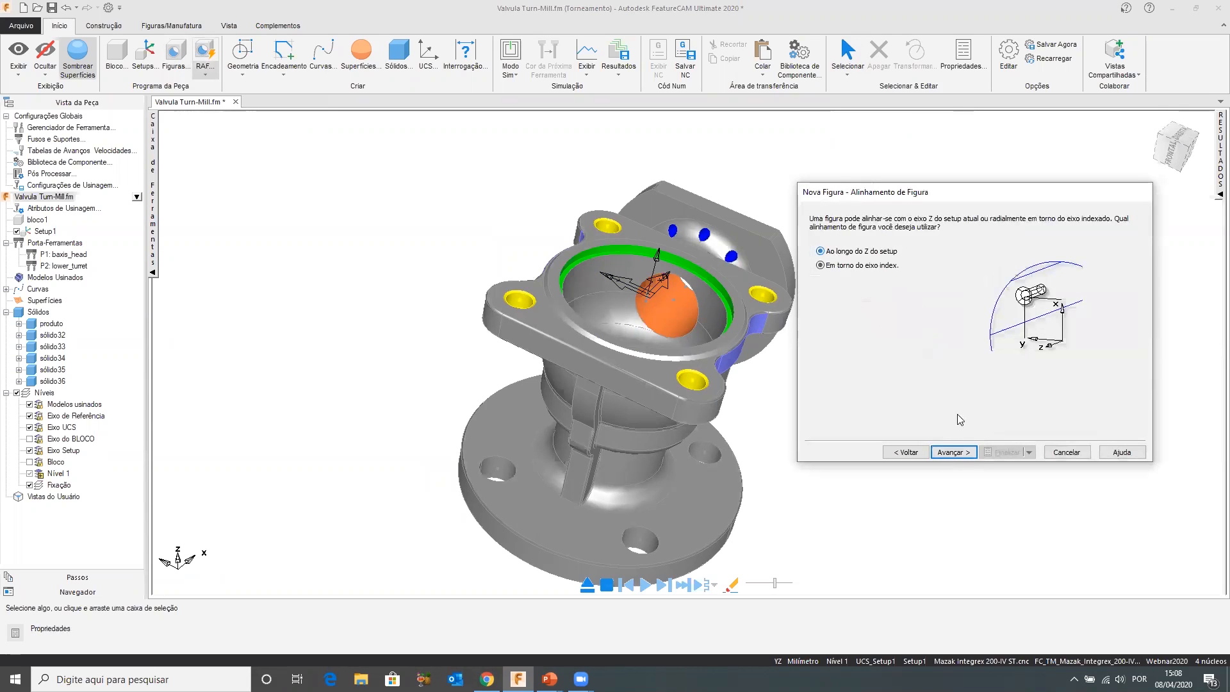
click(953, 453)
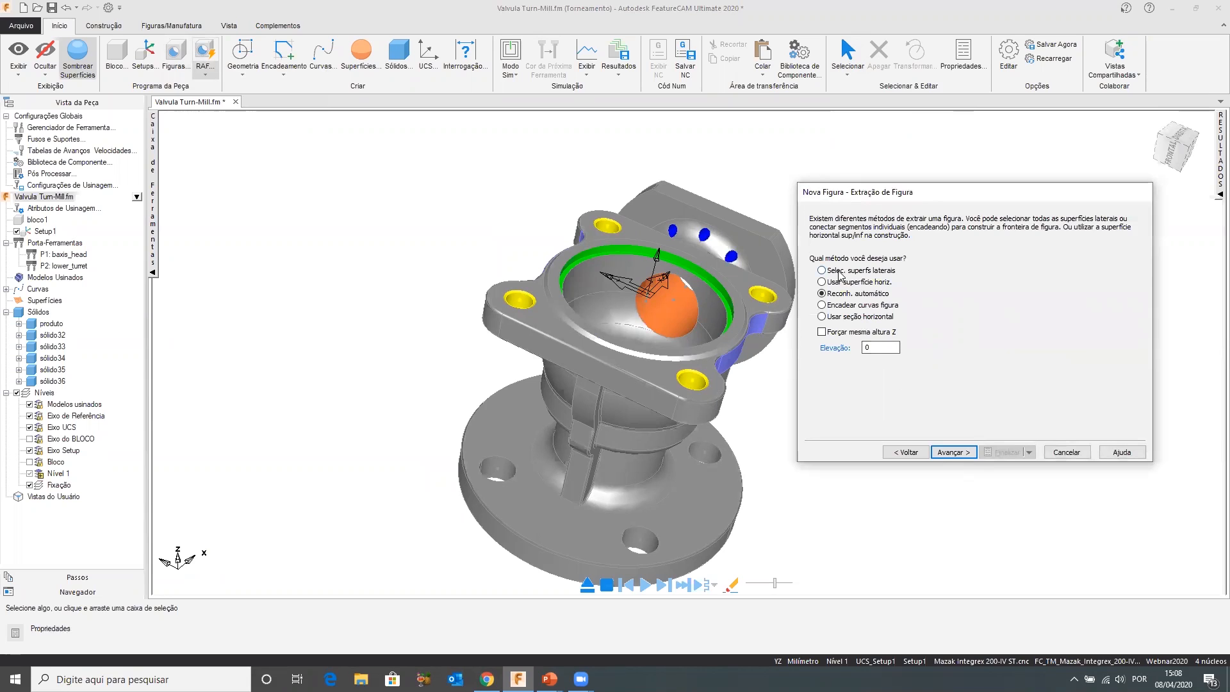
click(953, 452)
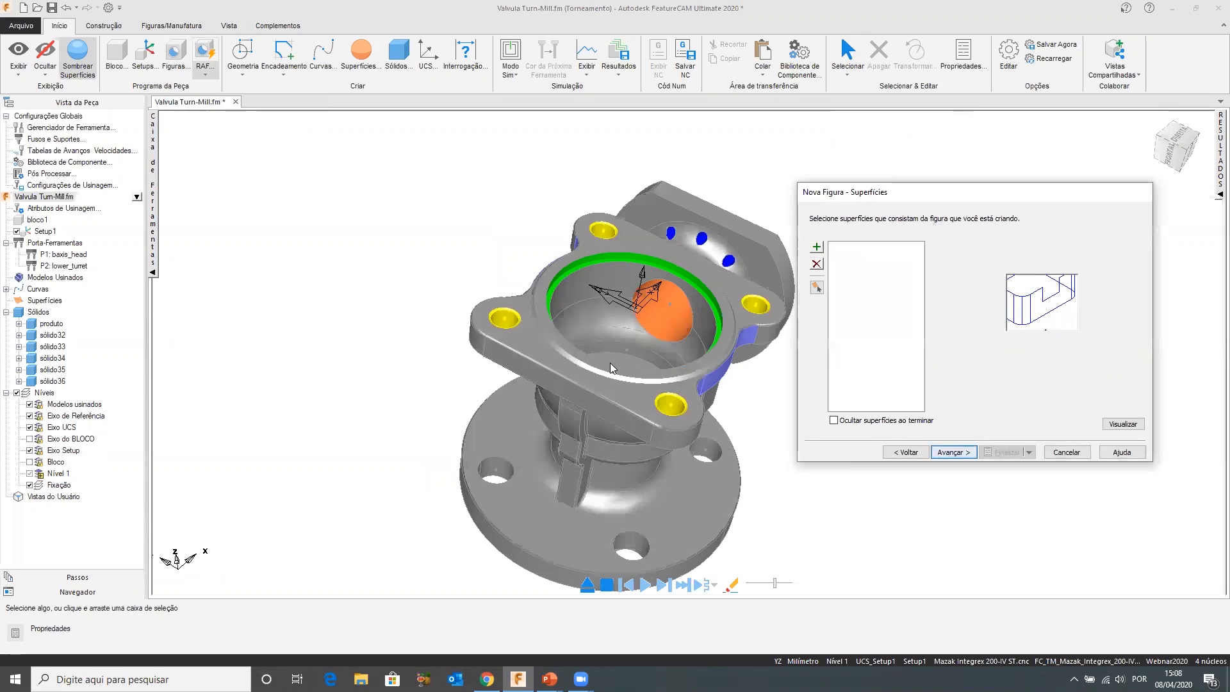
Select the light purple side faces of the square flange by color and add them as the feature's surfaces
shift+middle_drag(691, 379, 538, 372)
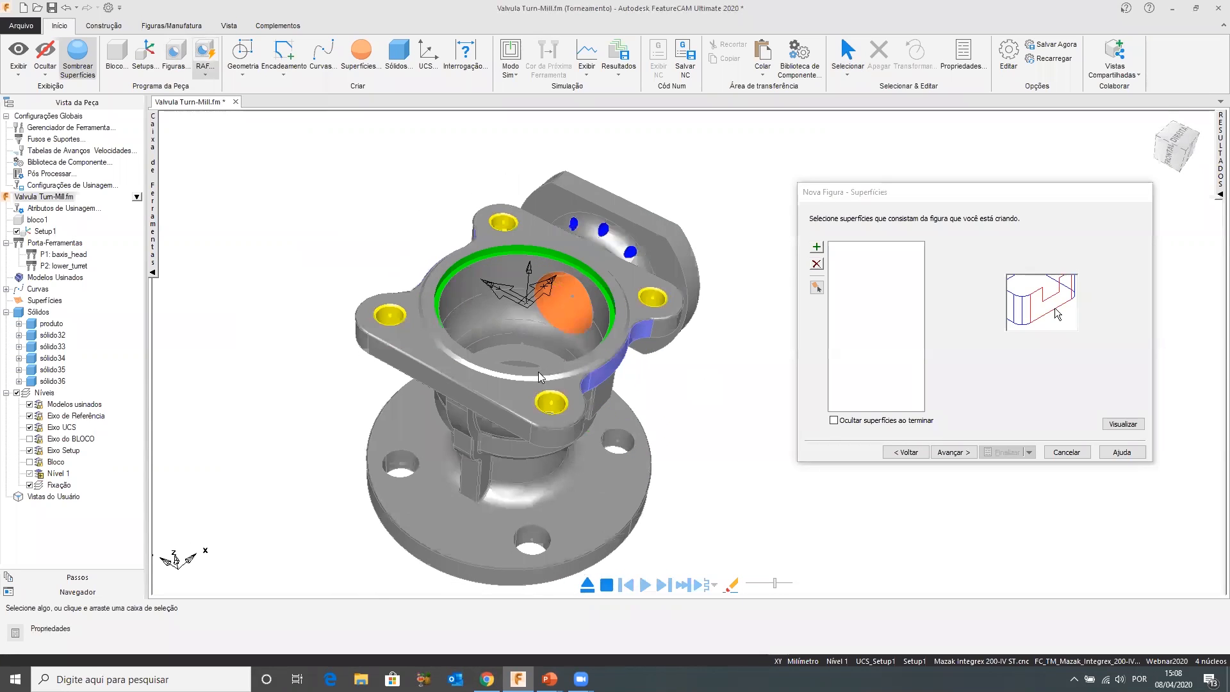
scroll(502, 385, up, 3)
scroll(501, 385, down, 4)
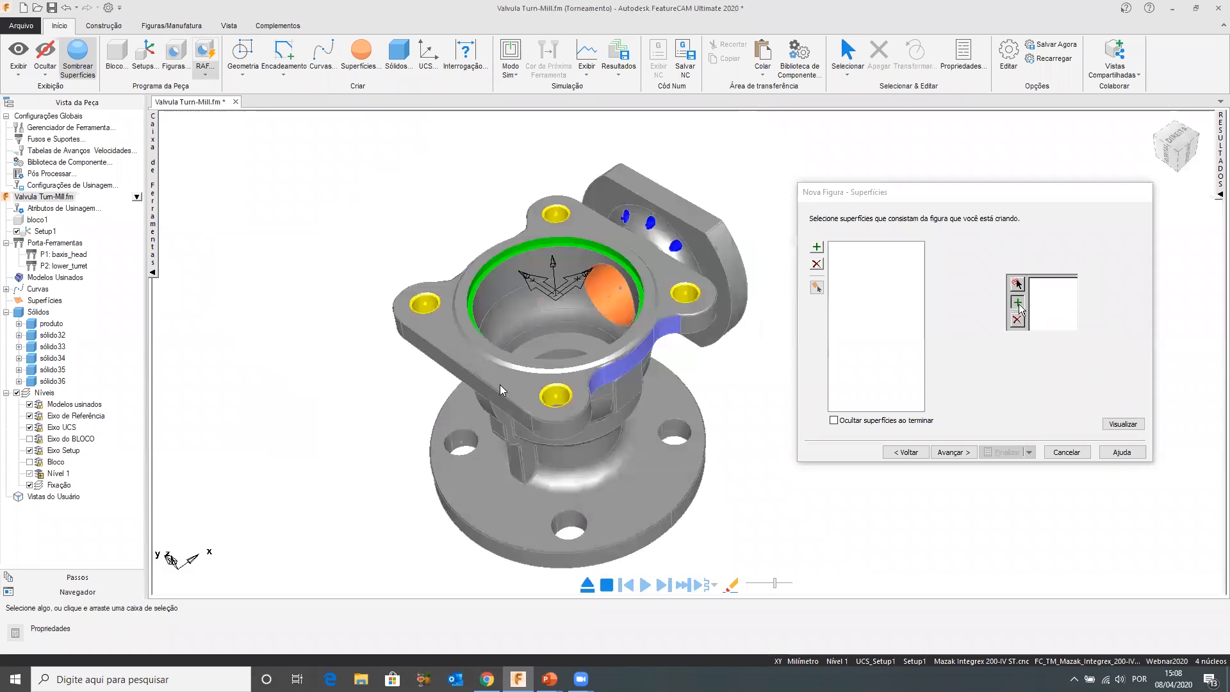
middle_drag(499, 384, 541, 393)
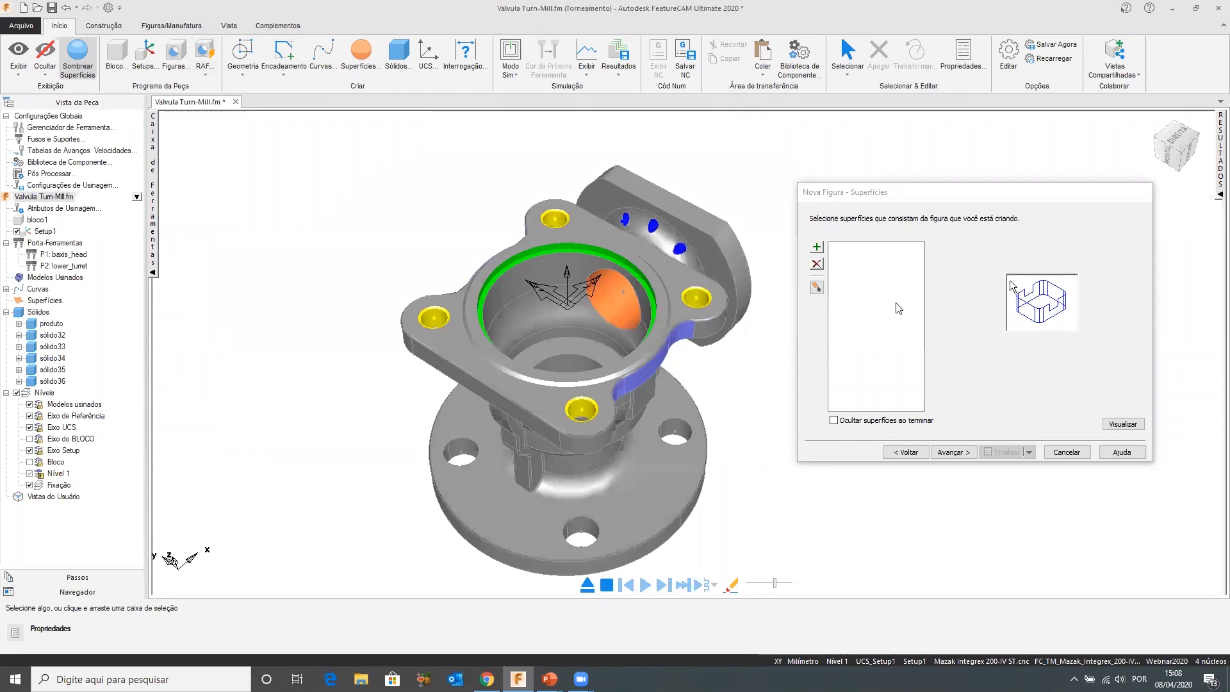
click(707, 307)
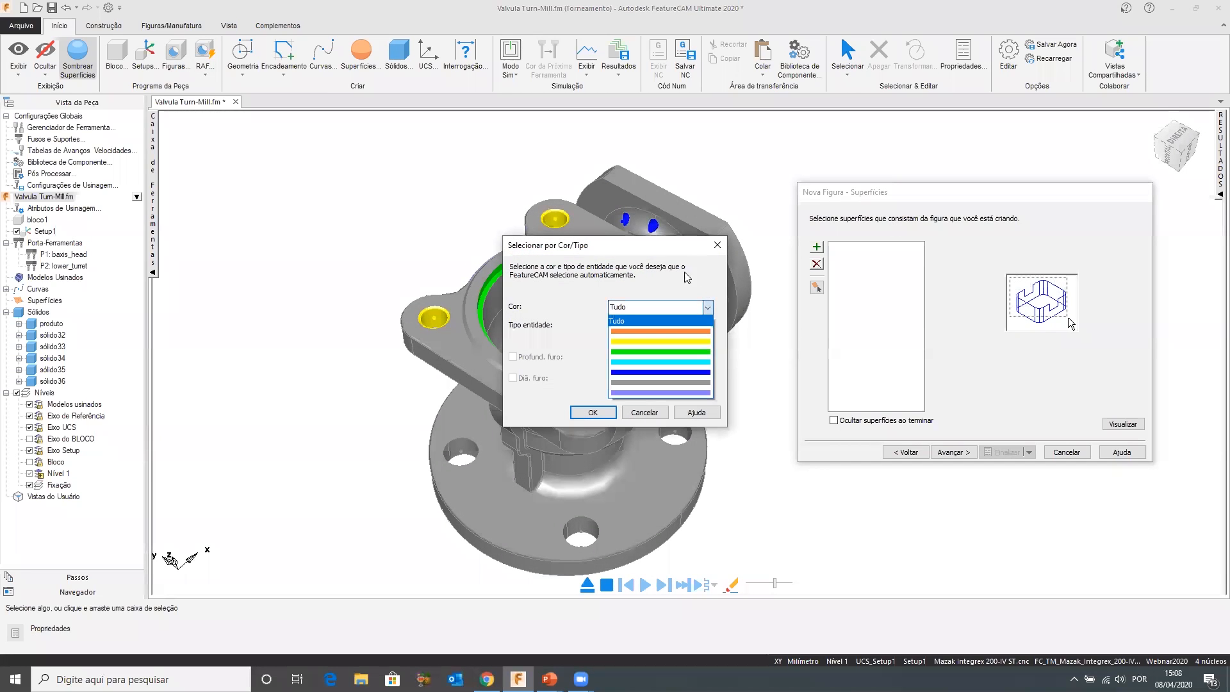
click(653, 248)
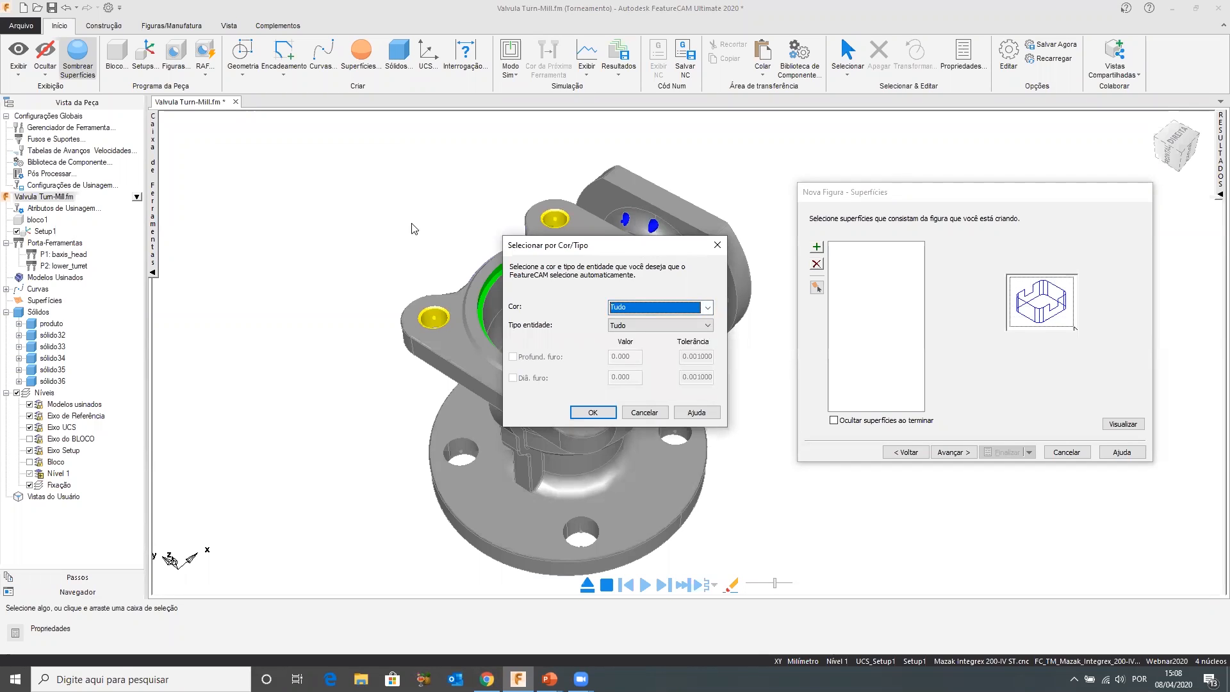
drag(641, 250, 315, 168)
click(383, 225)
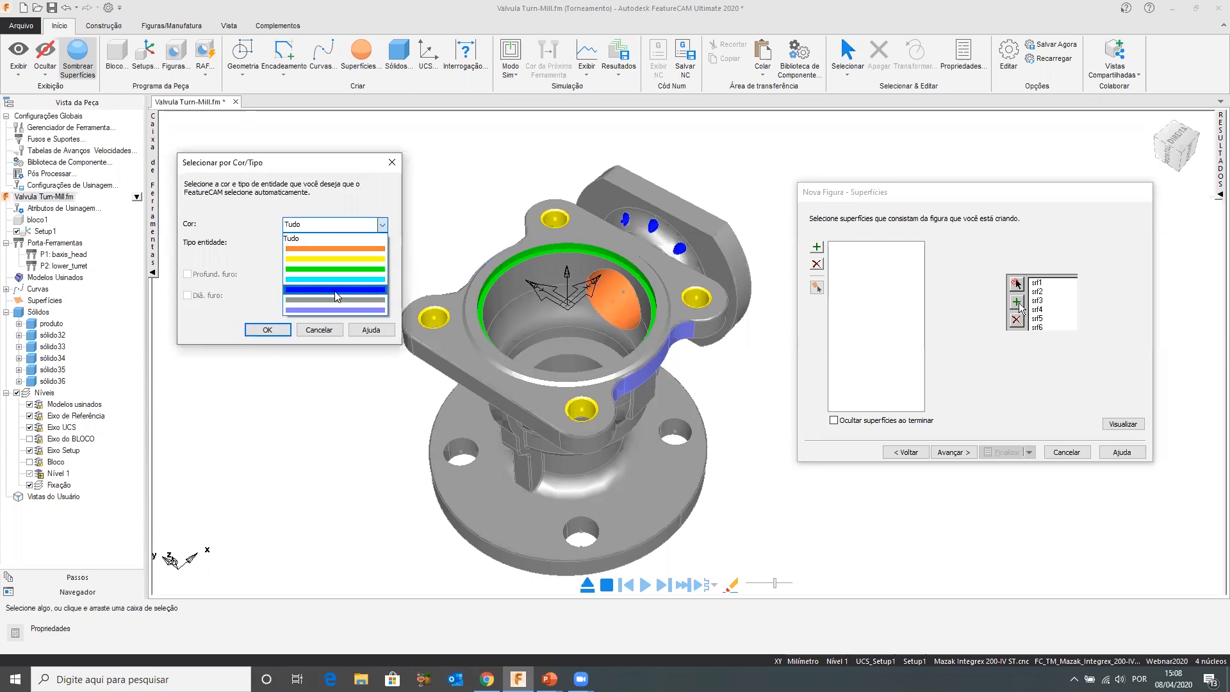
click(377, 310)
click(268, 330)
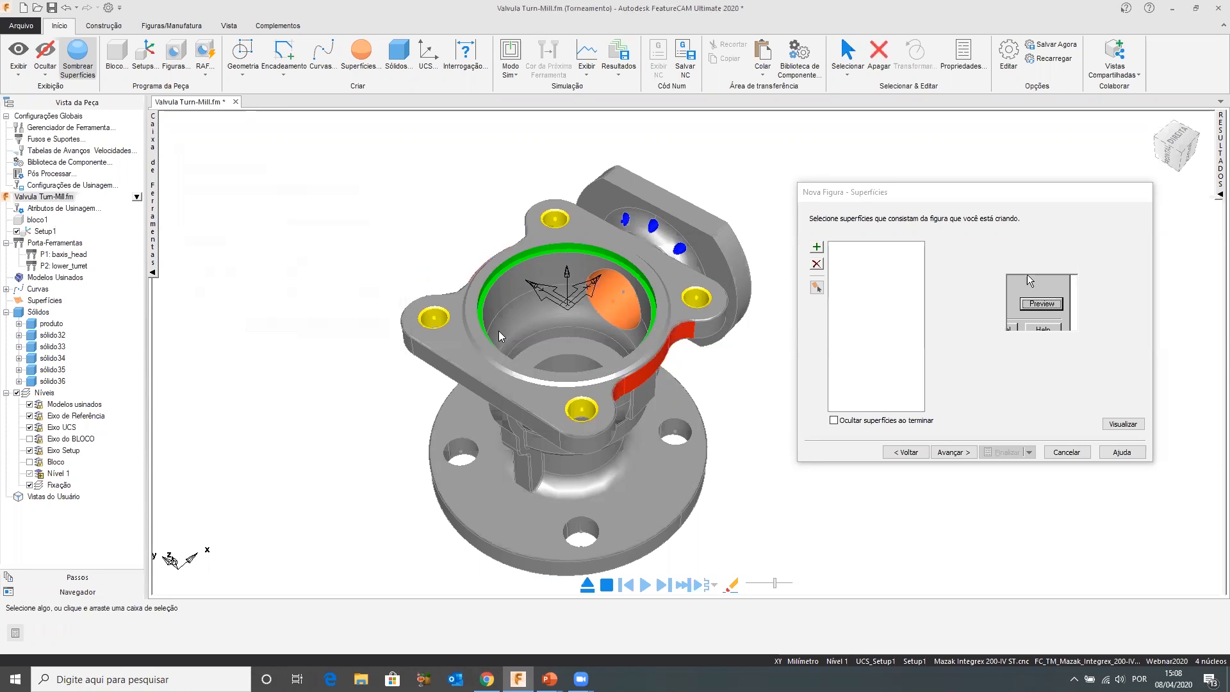
click(817, 246)
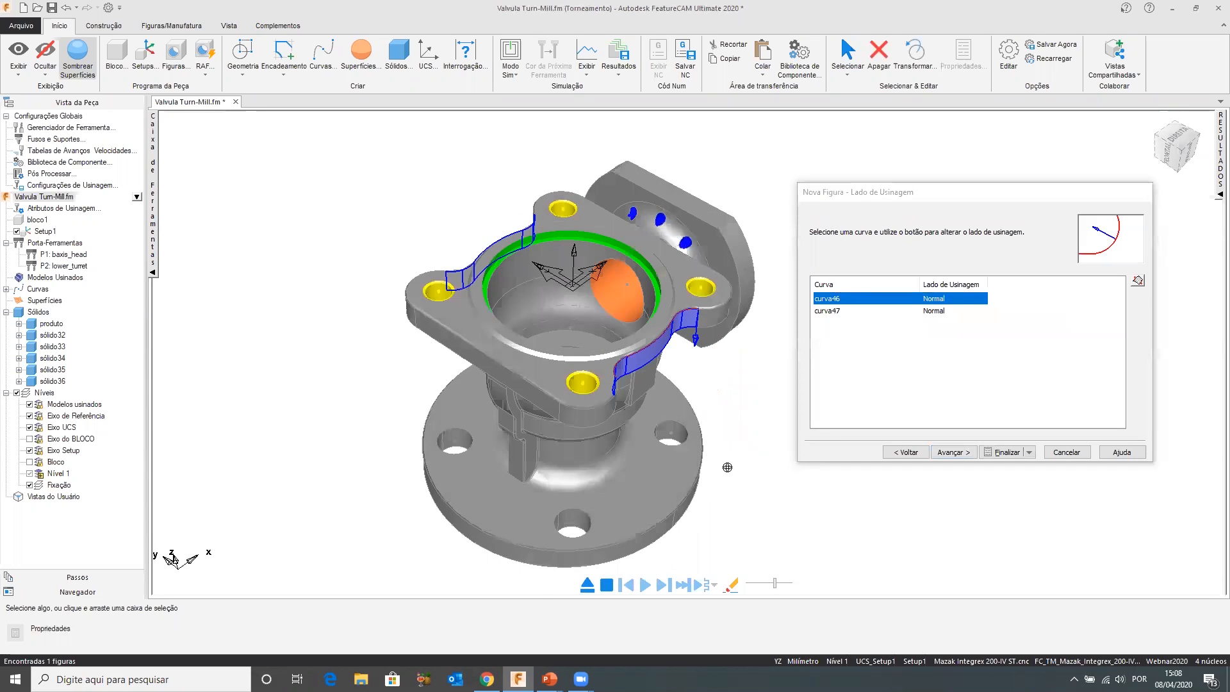
Accept the machining side, finish the Lateral feature and set Material ttl to 1 for its roughing operation (desbaste)
click(949, 452)
click(1018, 377)
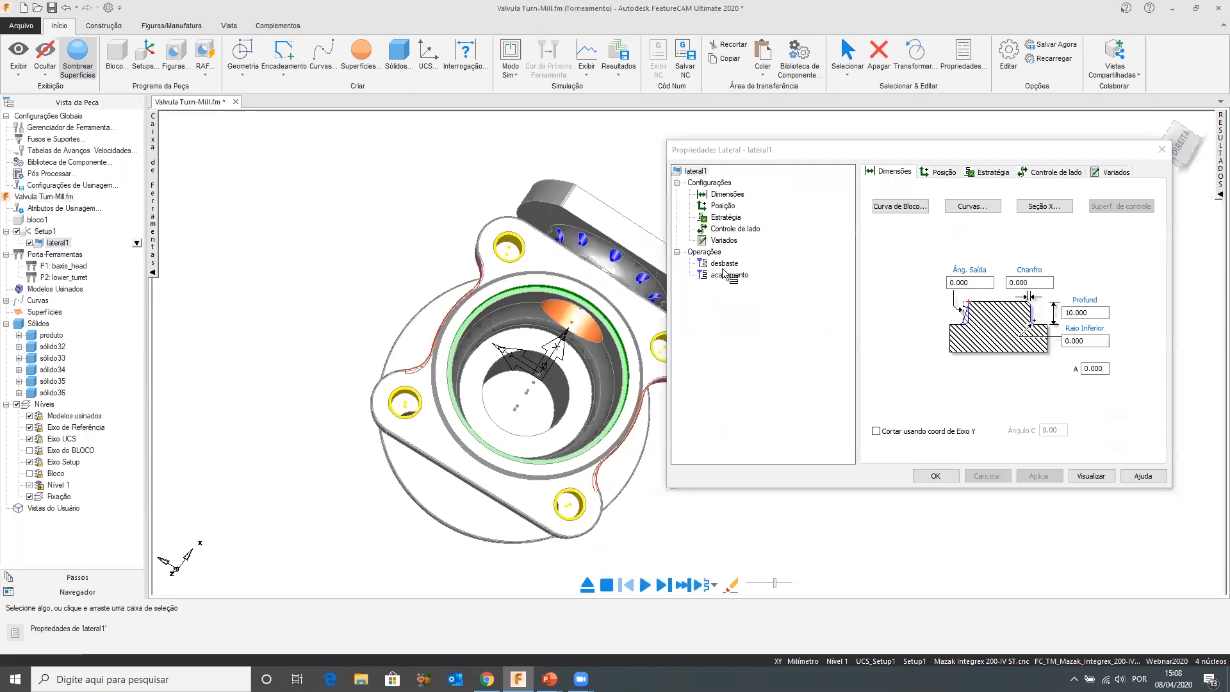
click(725, 264)
click(1118, 173)
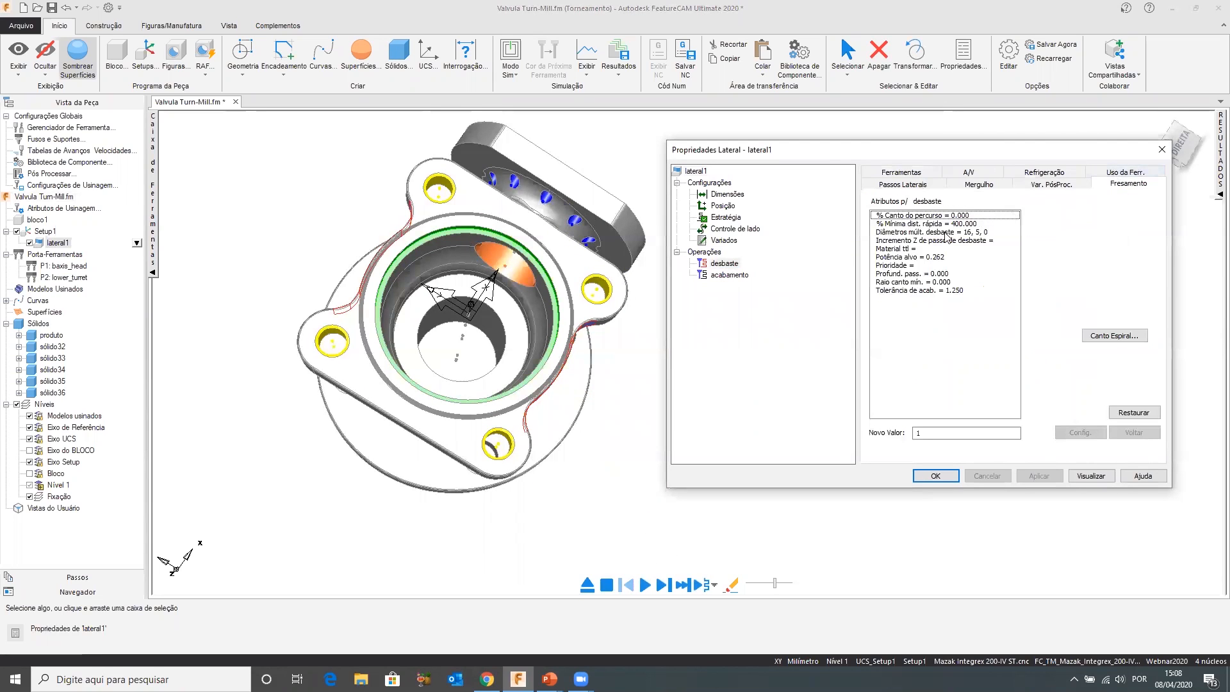
click(903, 249)
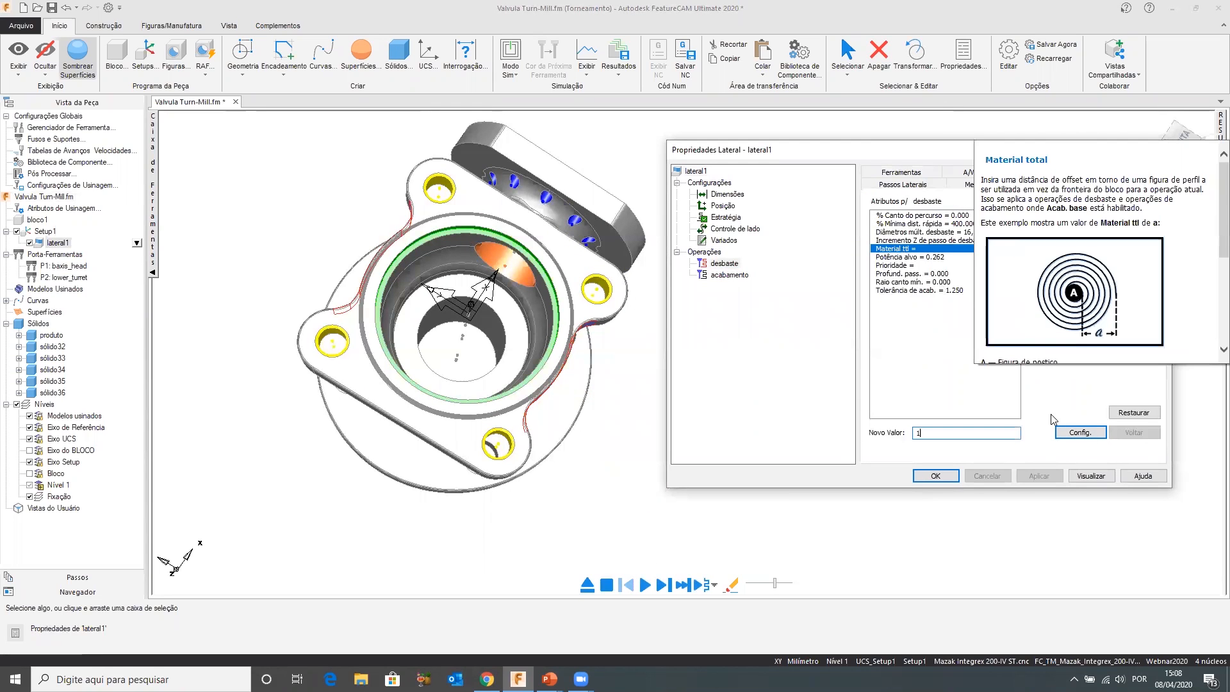
text(1)
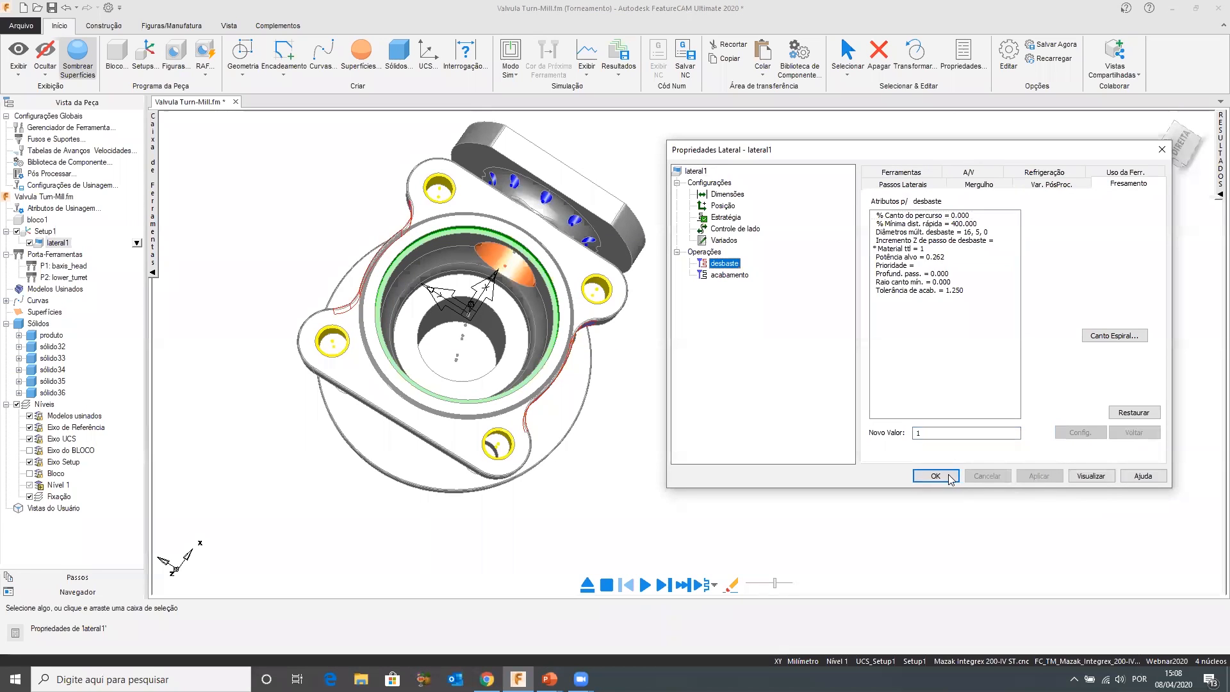
click(947, 475)
Simulate the side-milling toolpath around the square flange and adjust the playback speed
click(643, 583)
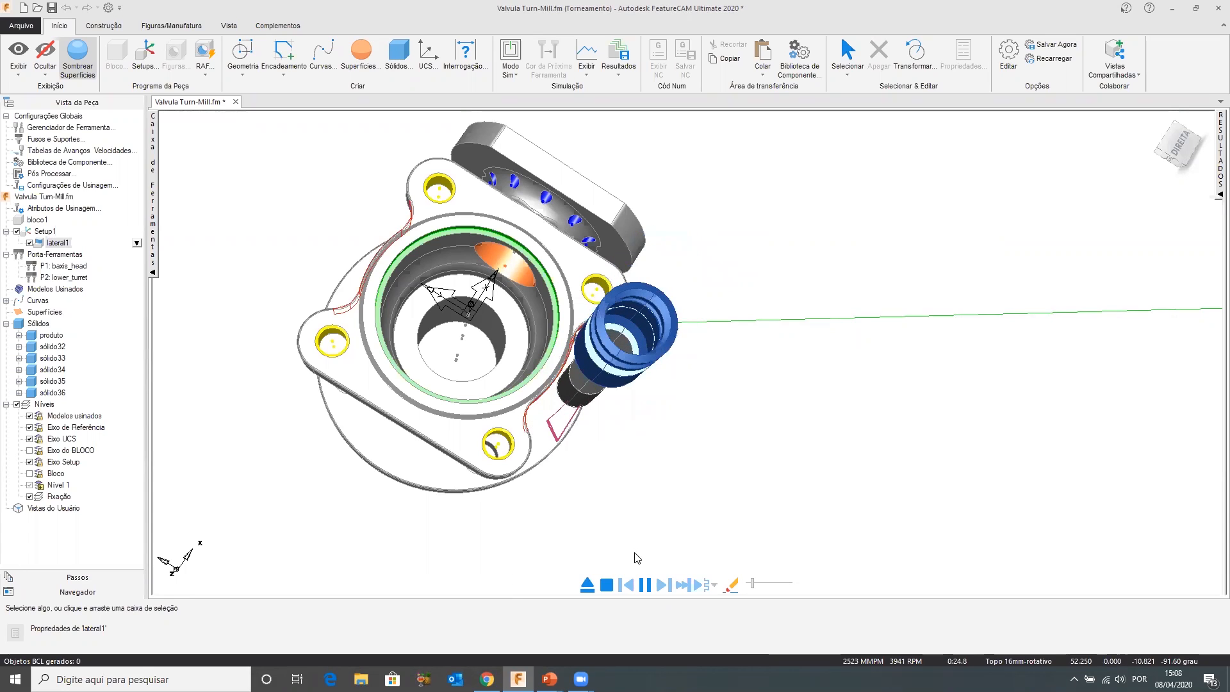
click(778, 585)
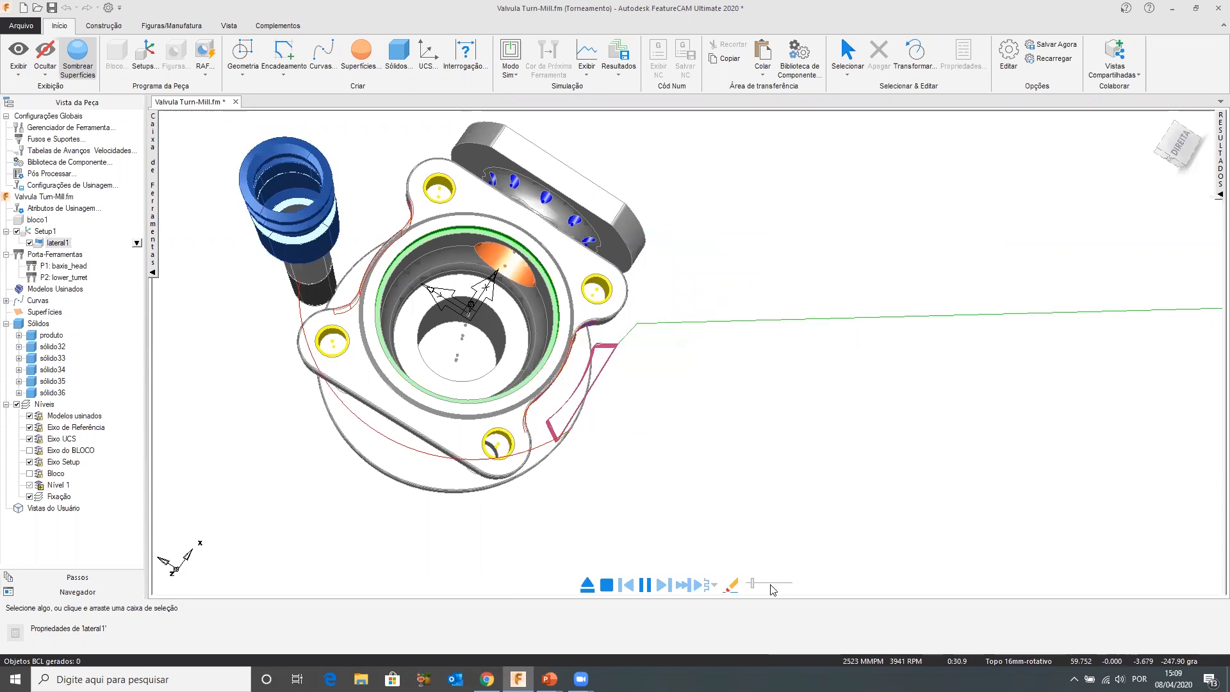
middle_drag(605, 266, 655, 380)
scroll(614, 291, down, 3)
scroll(655, 380, up, 2)
Delete the Lateral feature from Setup1
click(137, 243)
click(173, 340)
Duplicate the produto solid by copying it and pasting the copy among the solids
mouse_move(631, 351)
middle_down()
mouse_move(625, 390)
mouse_move(632, 332)
middle_up()
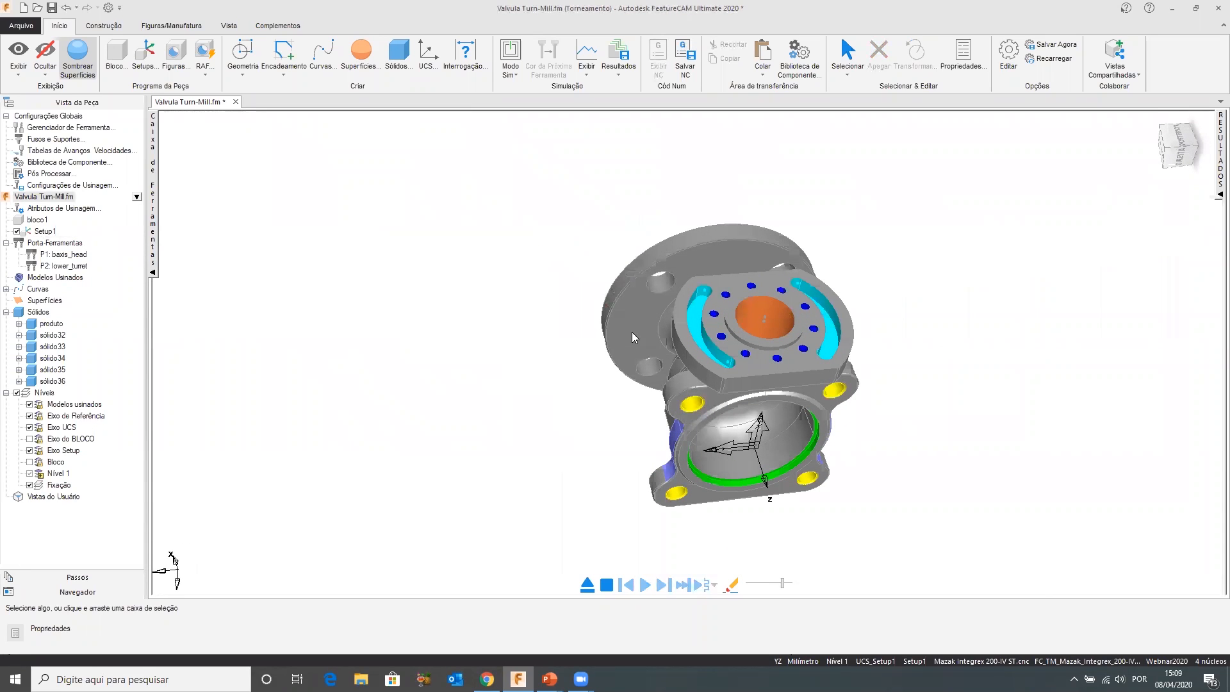
middle_drag(674, 292, 828, 339)
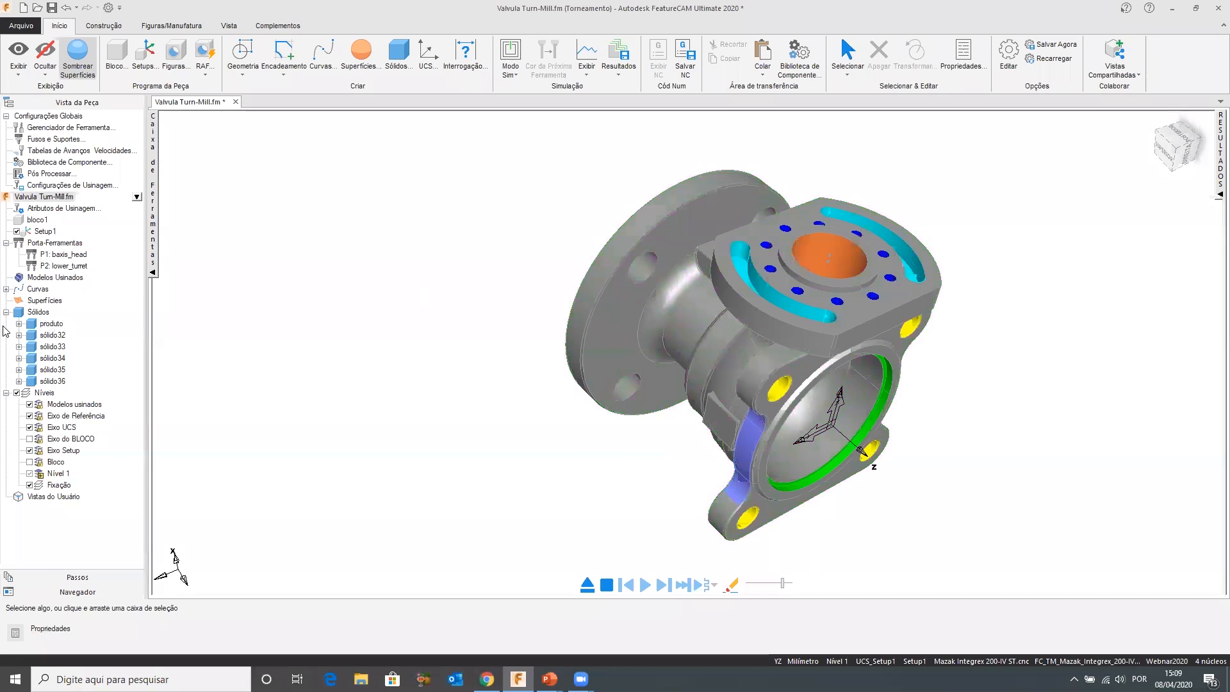
click(51, 324)
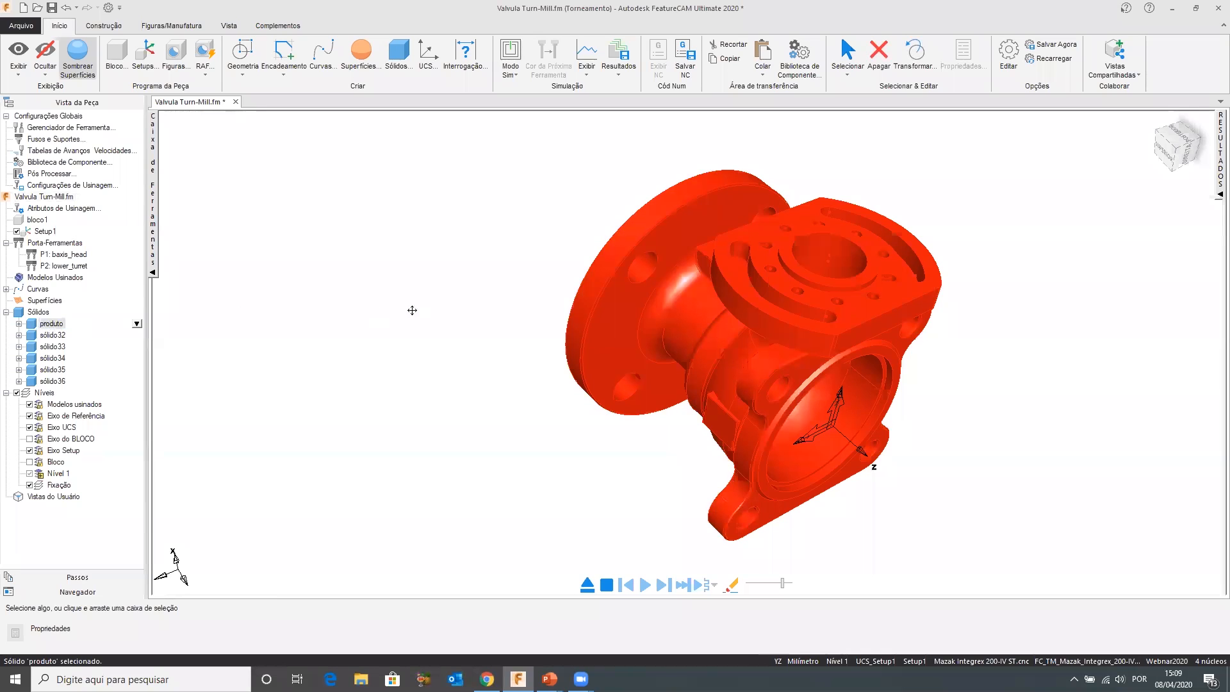
click(105, 26)
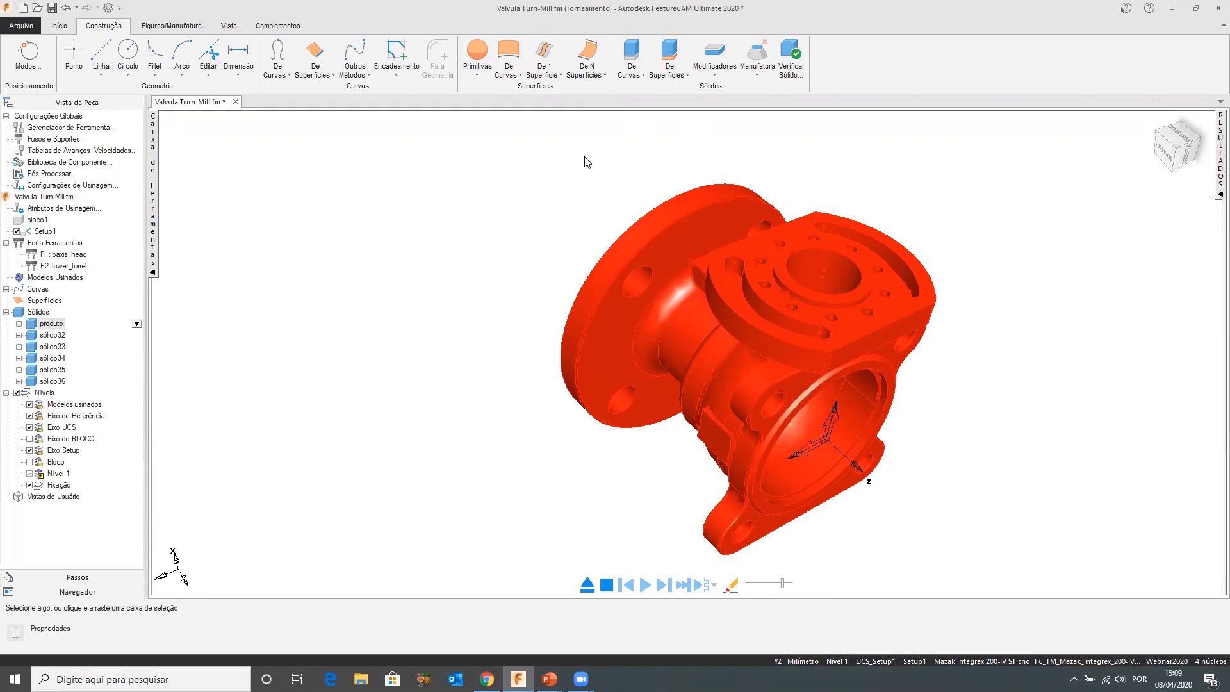
right_click(55, 324)
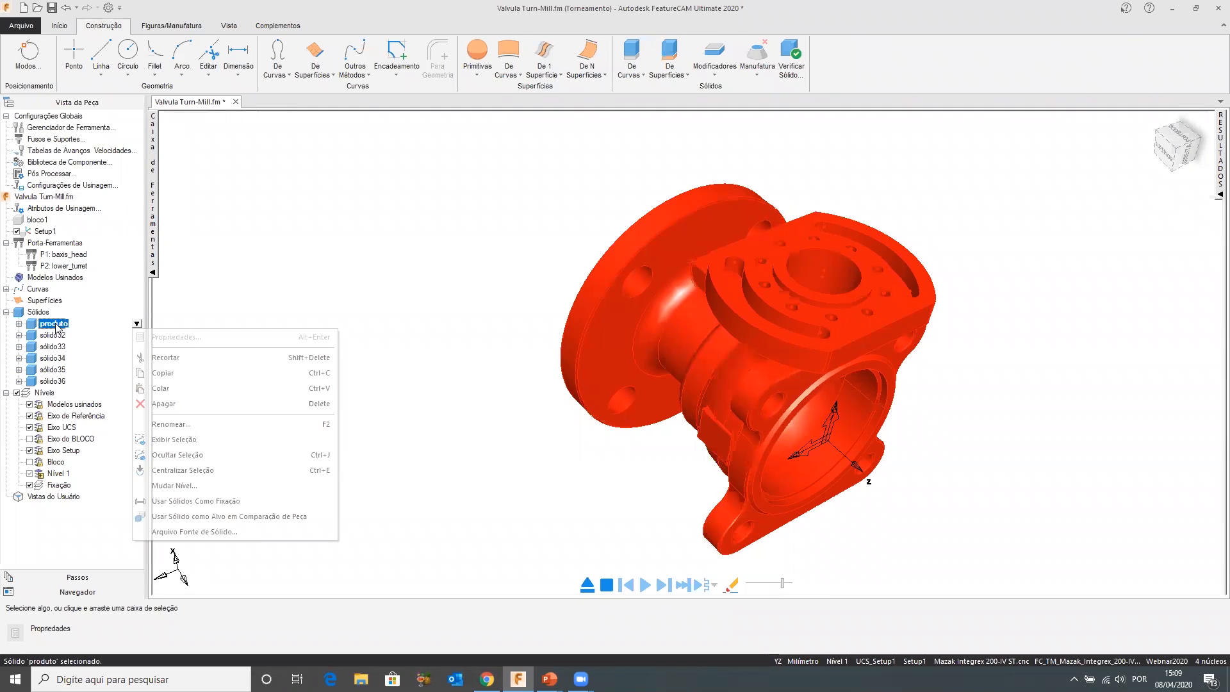
click(164, 389)
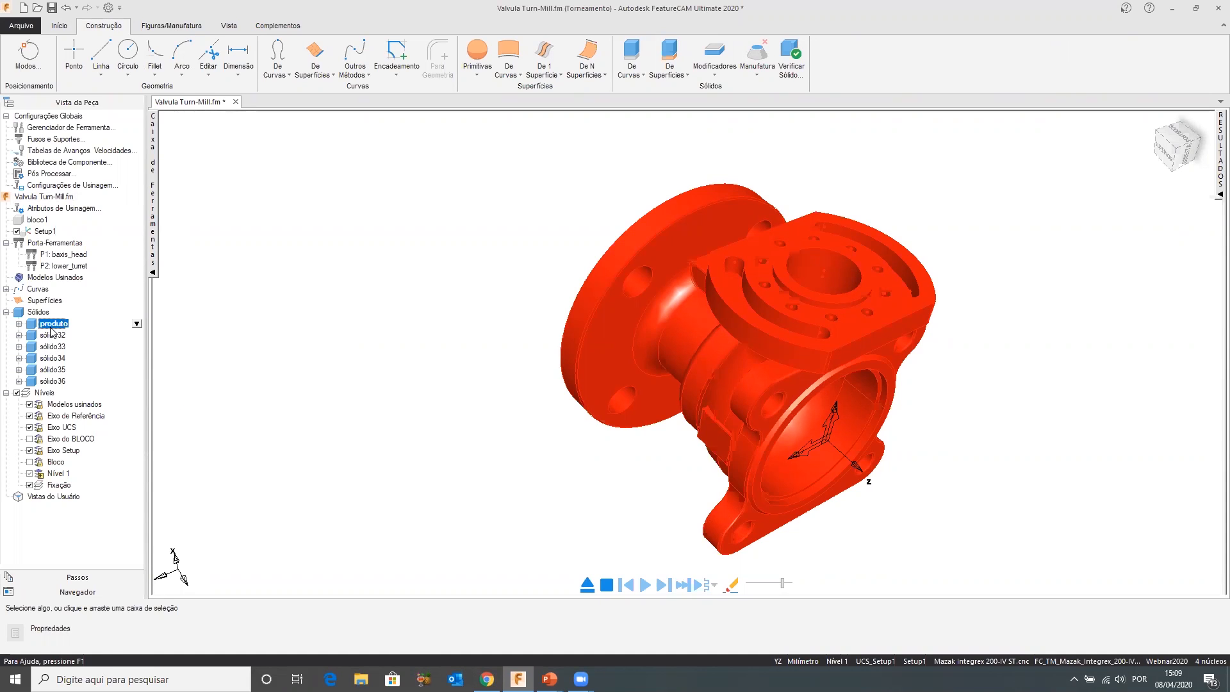
right_click(93, 346)
click(154, 388)
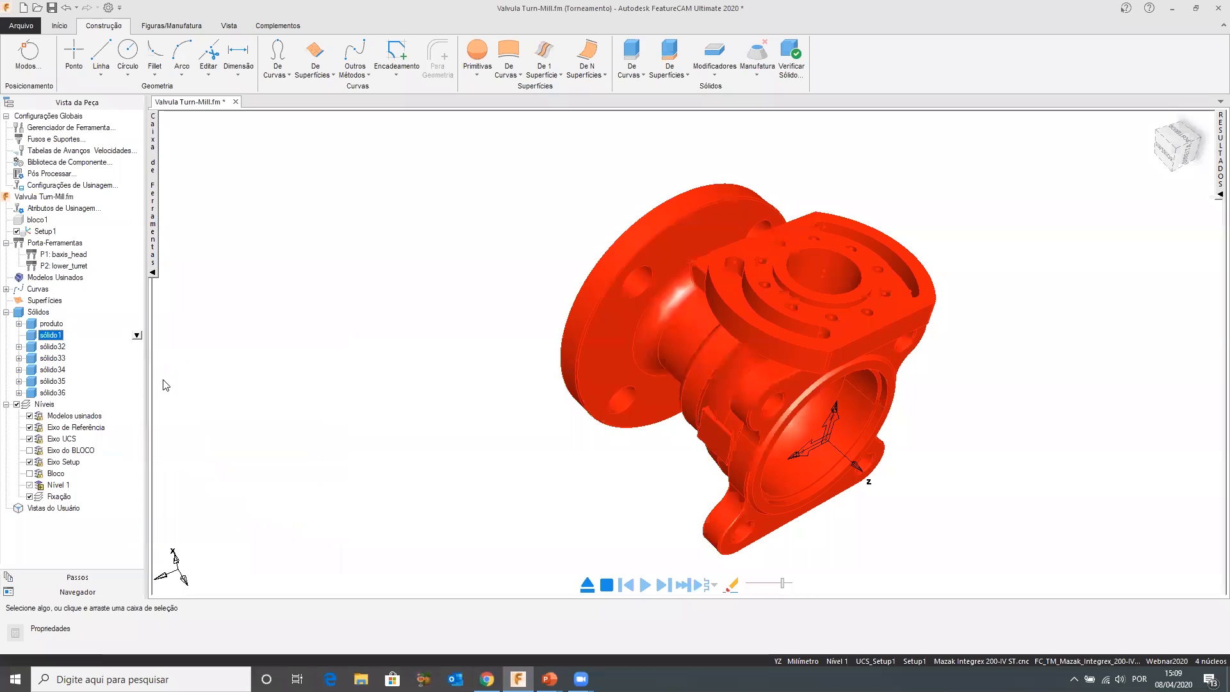
Rename the pasted copy of the solid as Modelo fundido
click(49, 336)
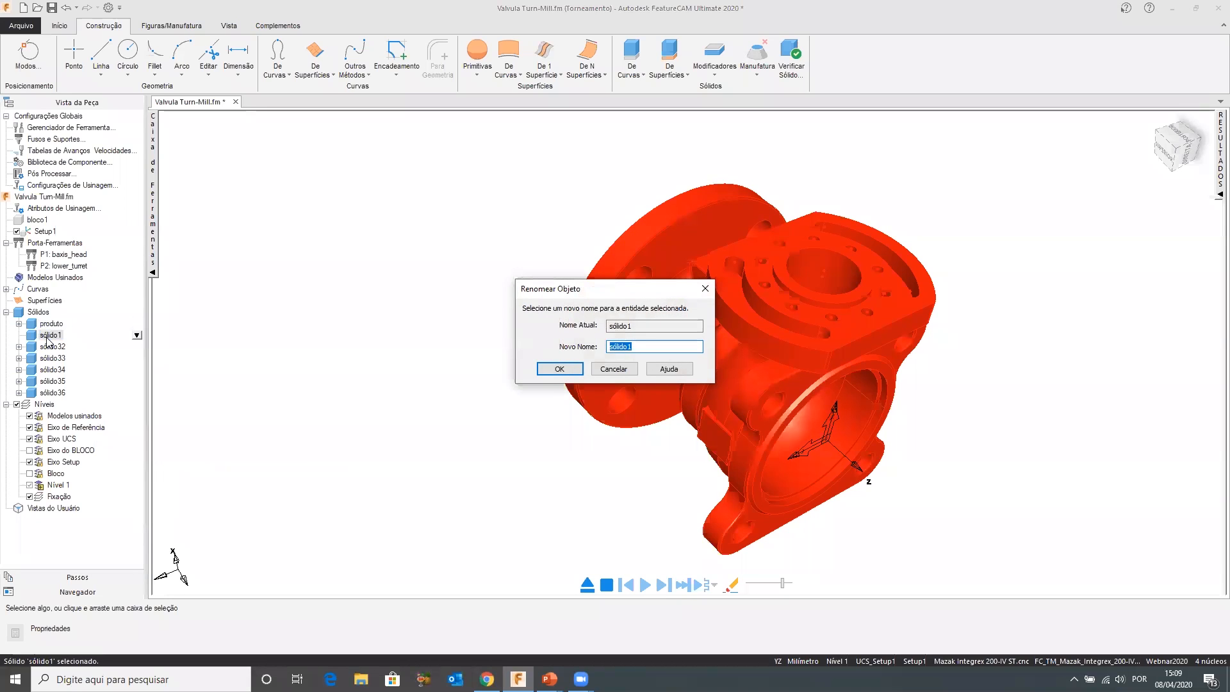
text(Modelo fundido)
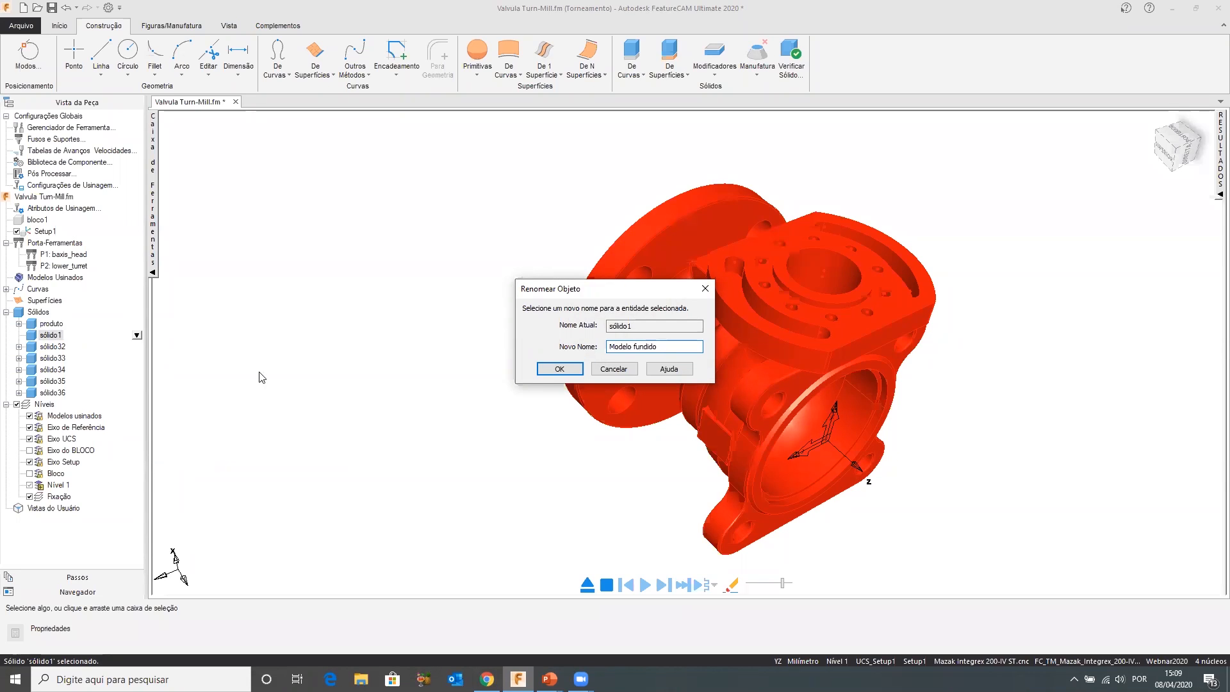
click(577, 370)
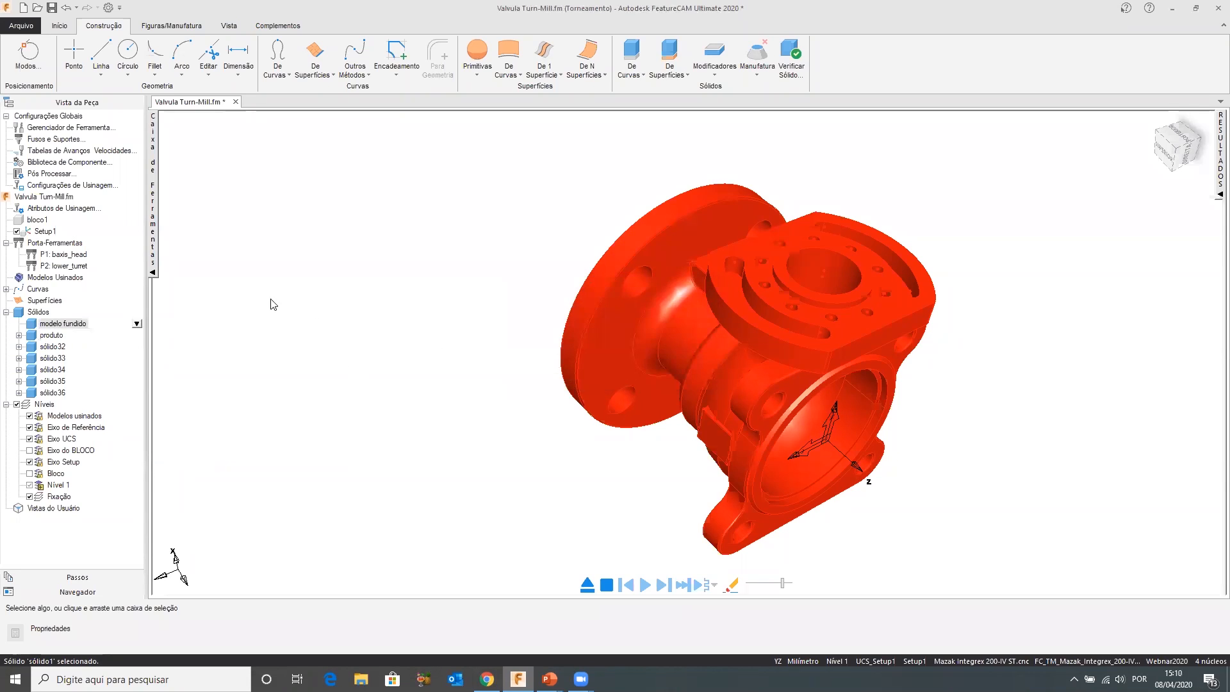
Hide the original produto solid so that only the modelo fundido copy is displayed
click(67, 337)
right_click(132, 340)
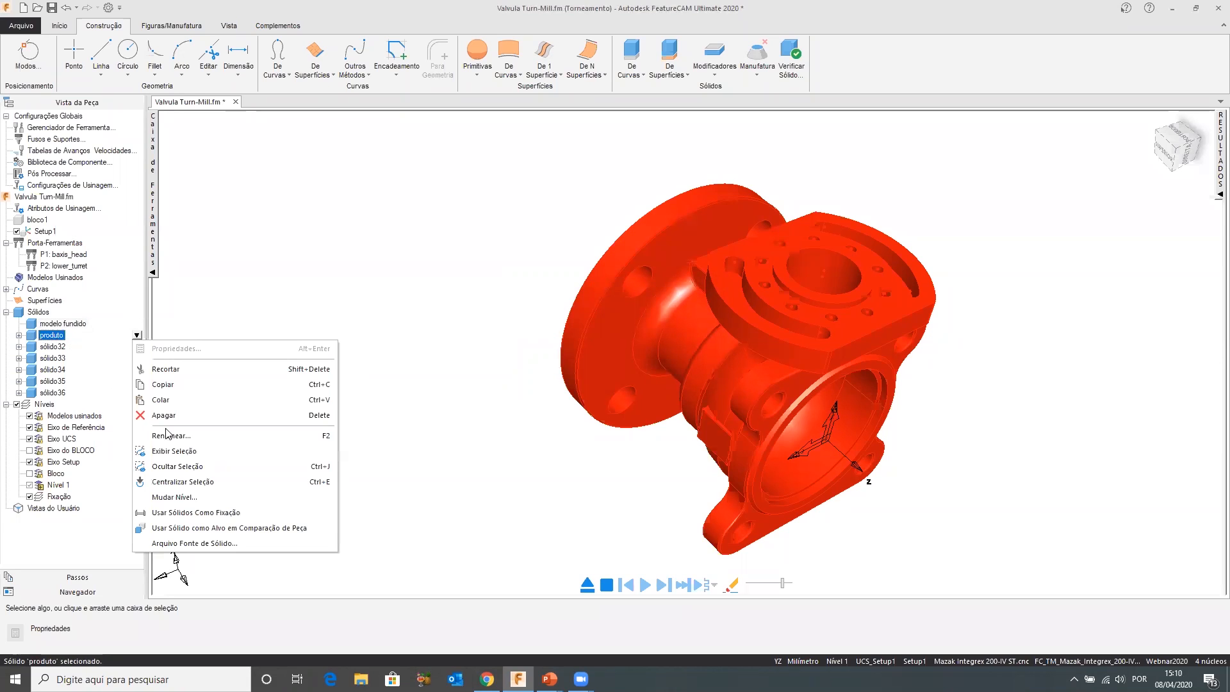
click(211, 466)
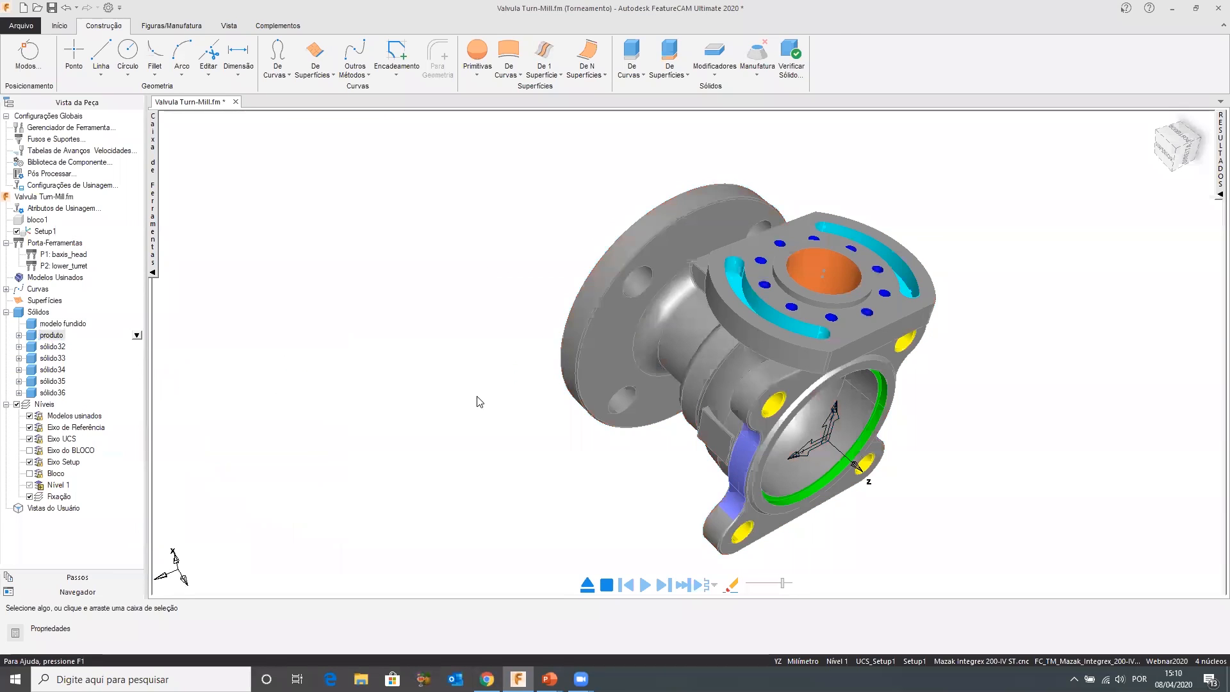
scroll(671, 396, up, 3)
middle_drag(671, 397, 615, 418)
click(63, 327)
click(310, 341)
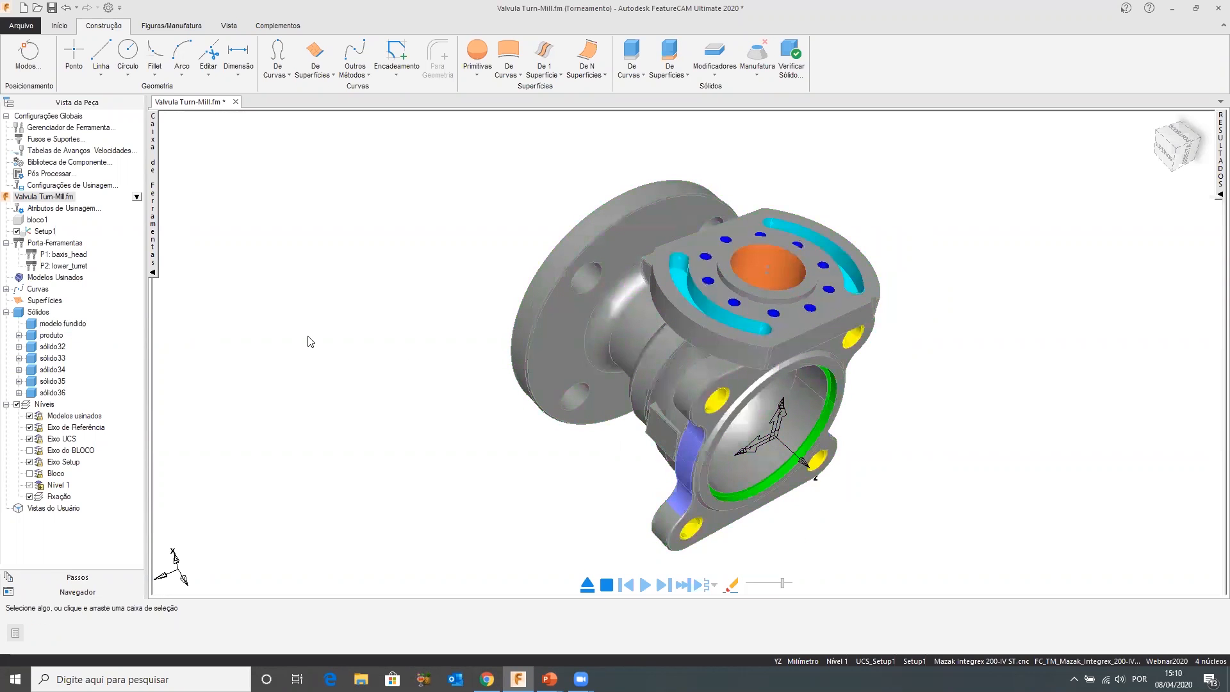
Start the Delete Face operation (Apagar Face) on the cast model and enable repairing of the remaining faces (Reparar faces restantes)
middle_drag(404, 351, 681, 375)
scroll(440, 338, up, 3)
scroll(525, 342, up, 2)
scroll(517, 339, down, 2)
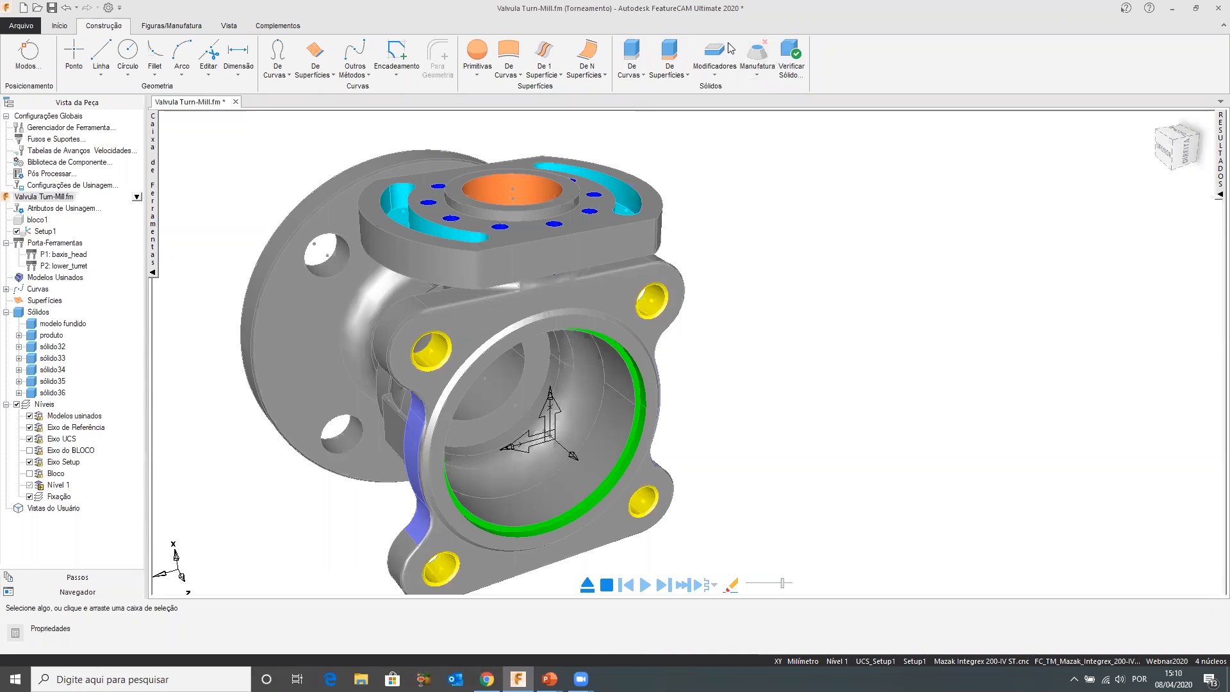
click(757, 72)
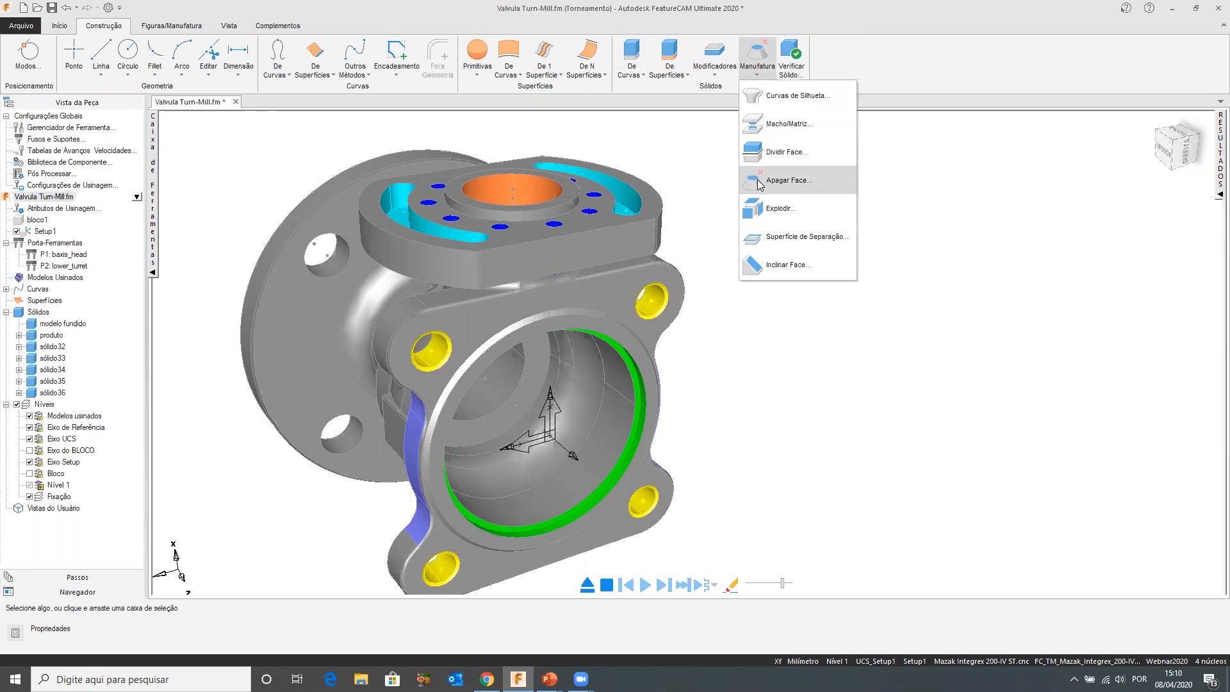
click(760, 182)
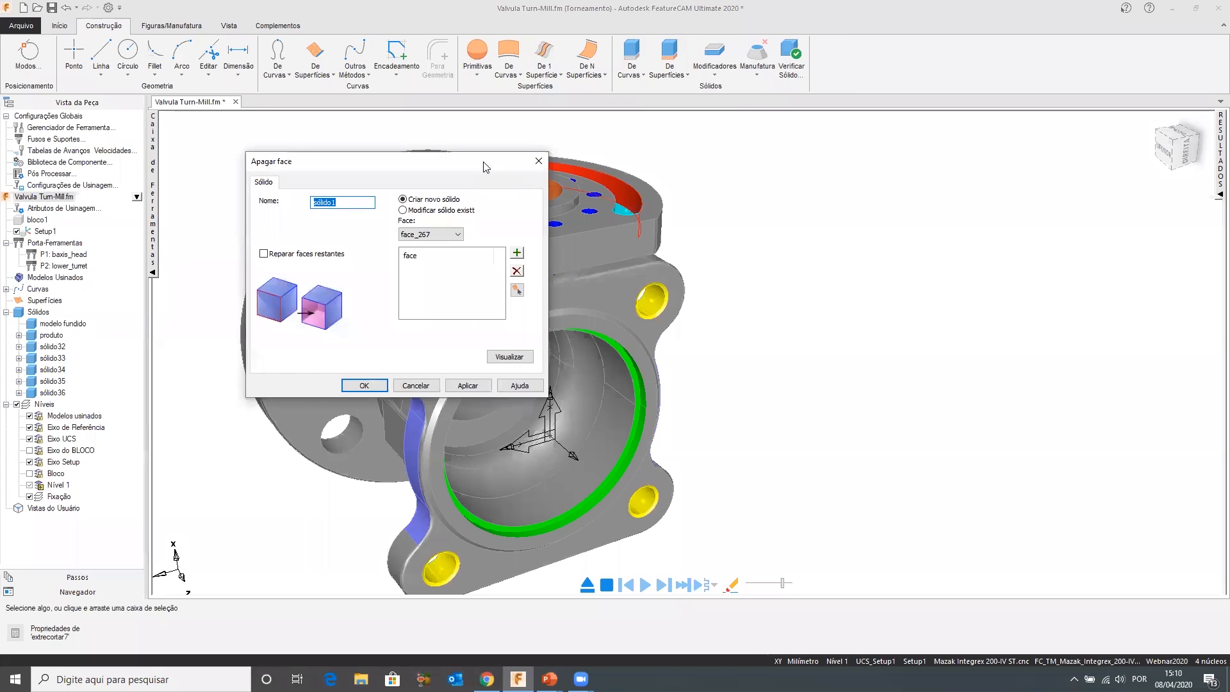
drag(485, 167, 1027, 162)
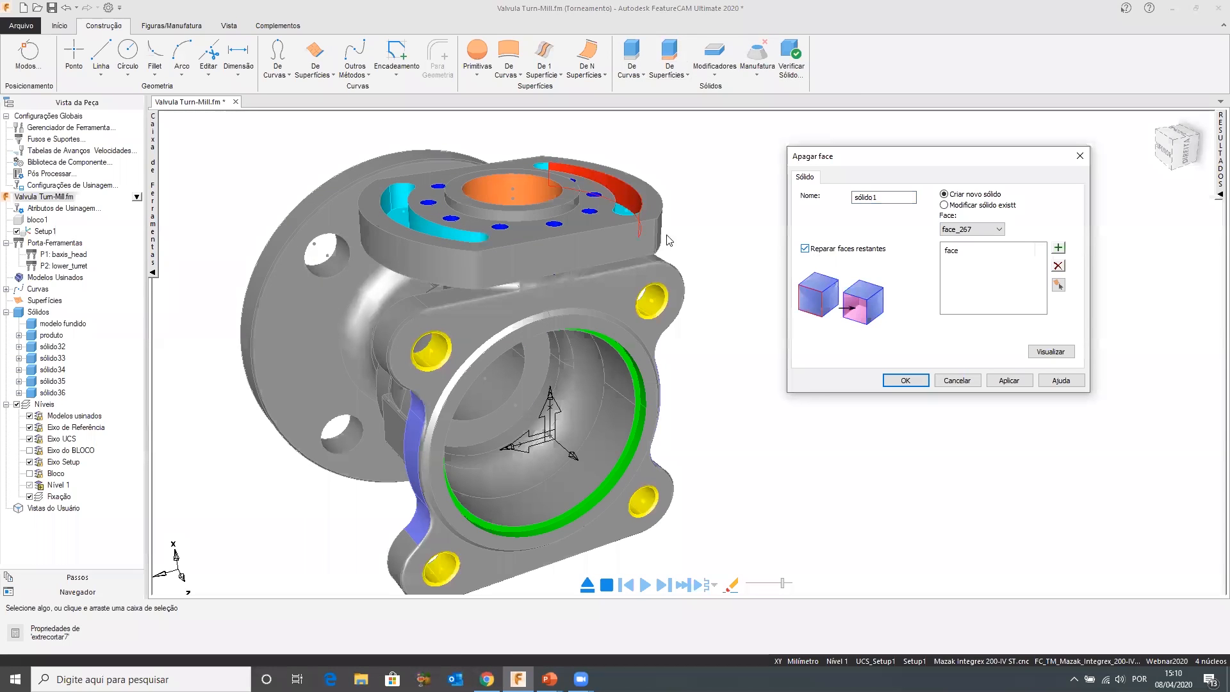
middle_drag(568, 203, 563, 278)
scroll(545, 271, up, 6)
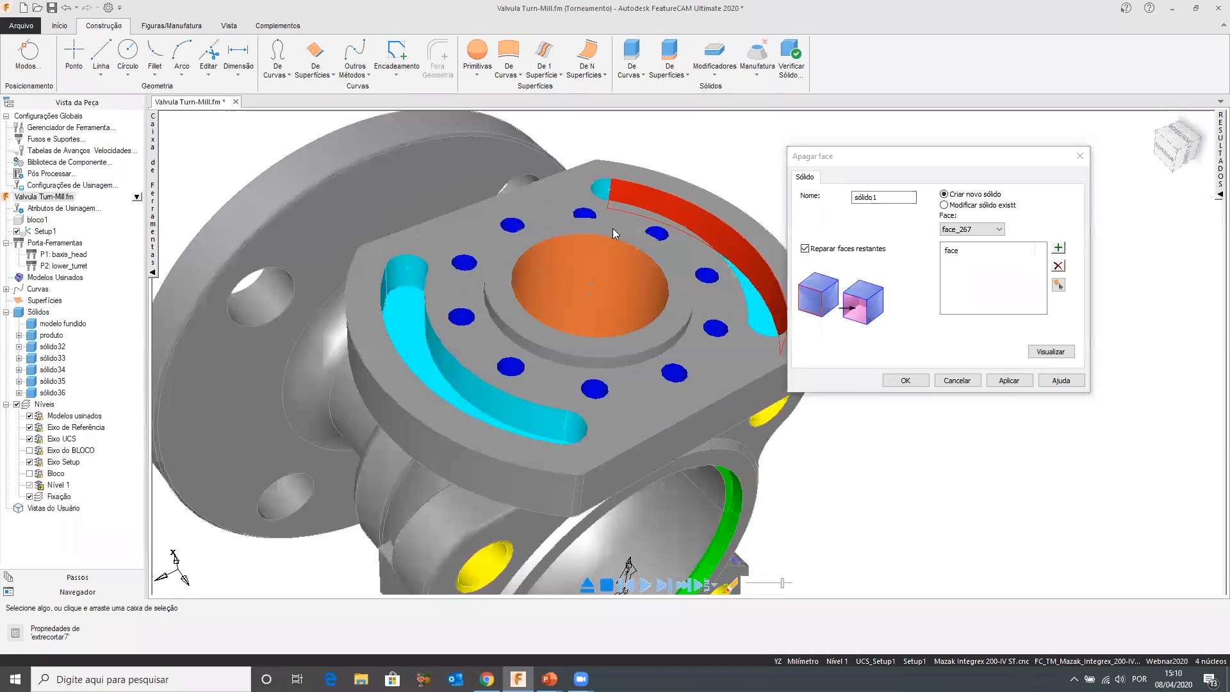
scroll(582, 253, down, 4)
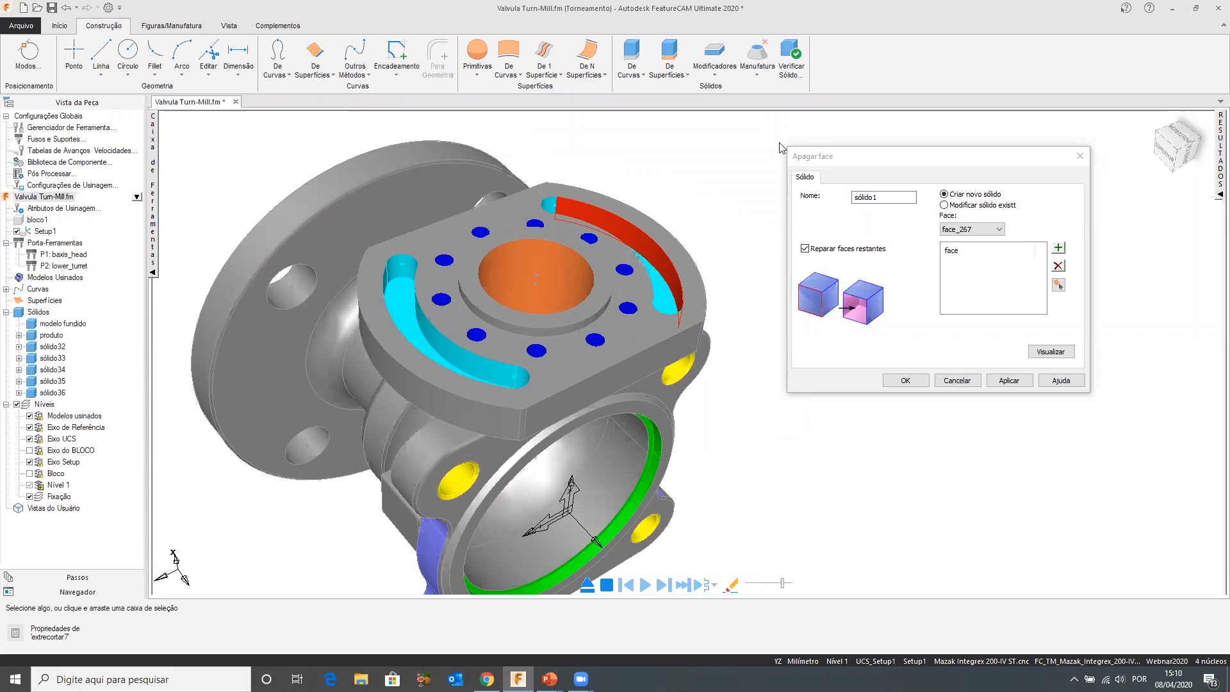
Select the dark blue small-hole faces on the upper flange by color and add them to the faces for deletion
click(64, 26)
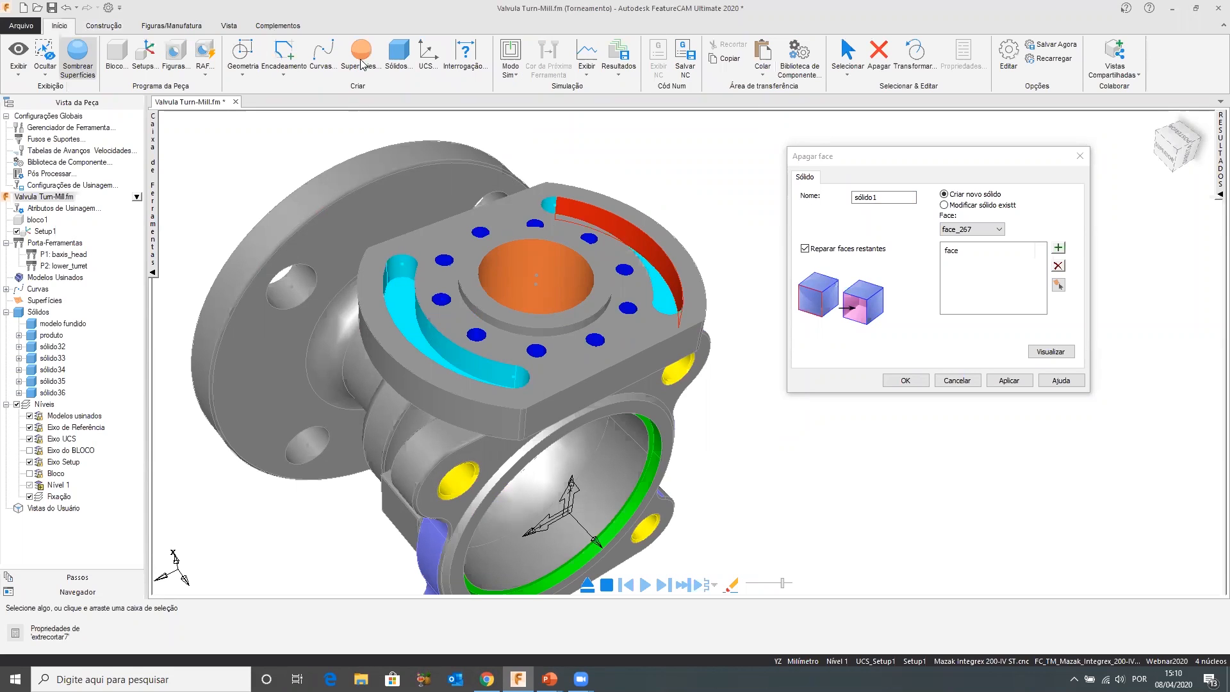
click(851, 74)
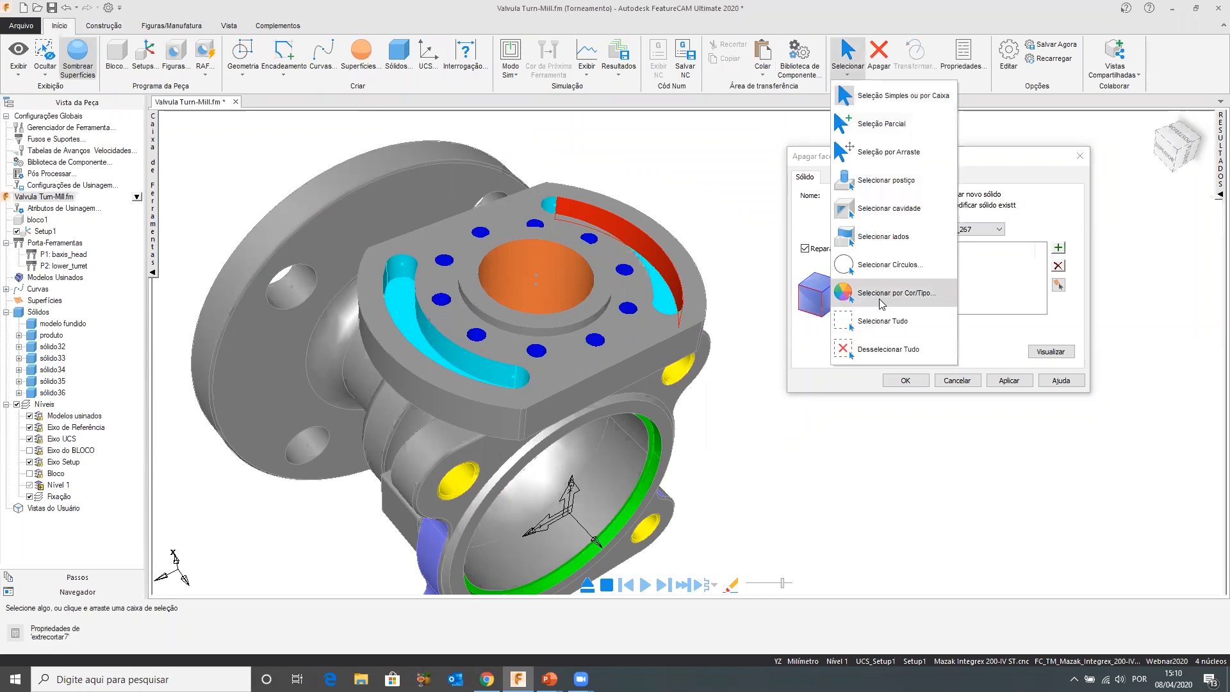
click(872, 295)
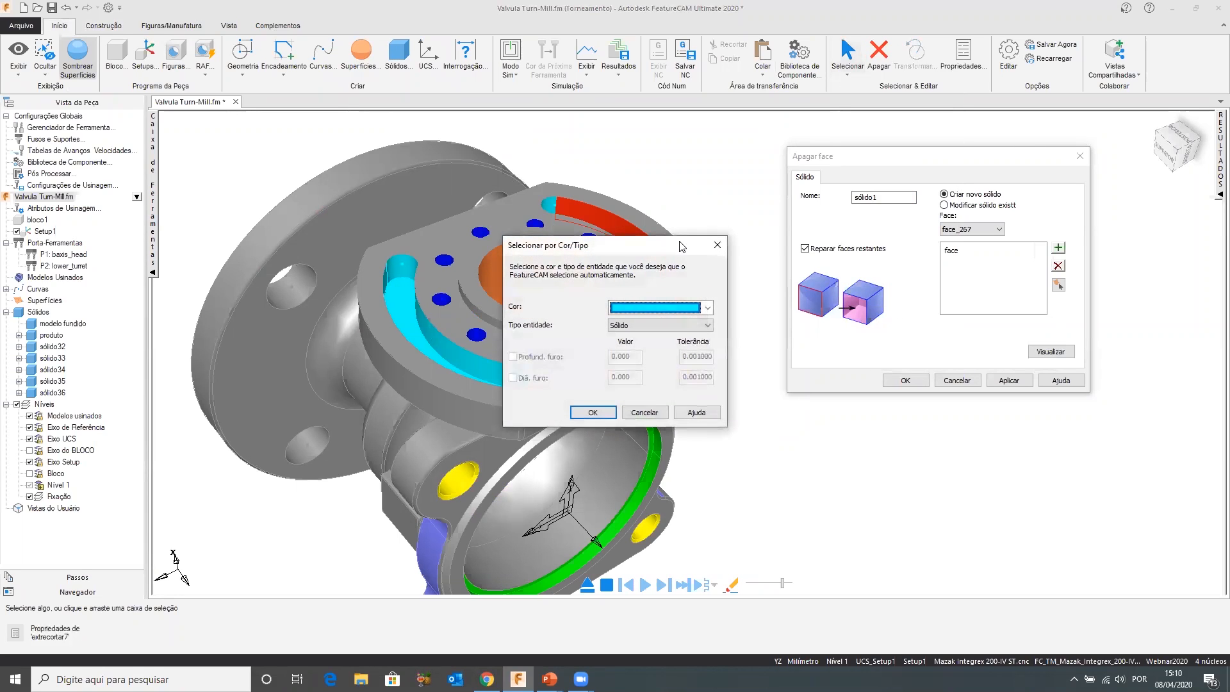
click(884, 289)
click(883, 271)
click(883, 271)
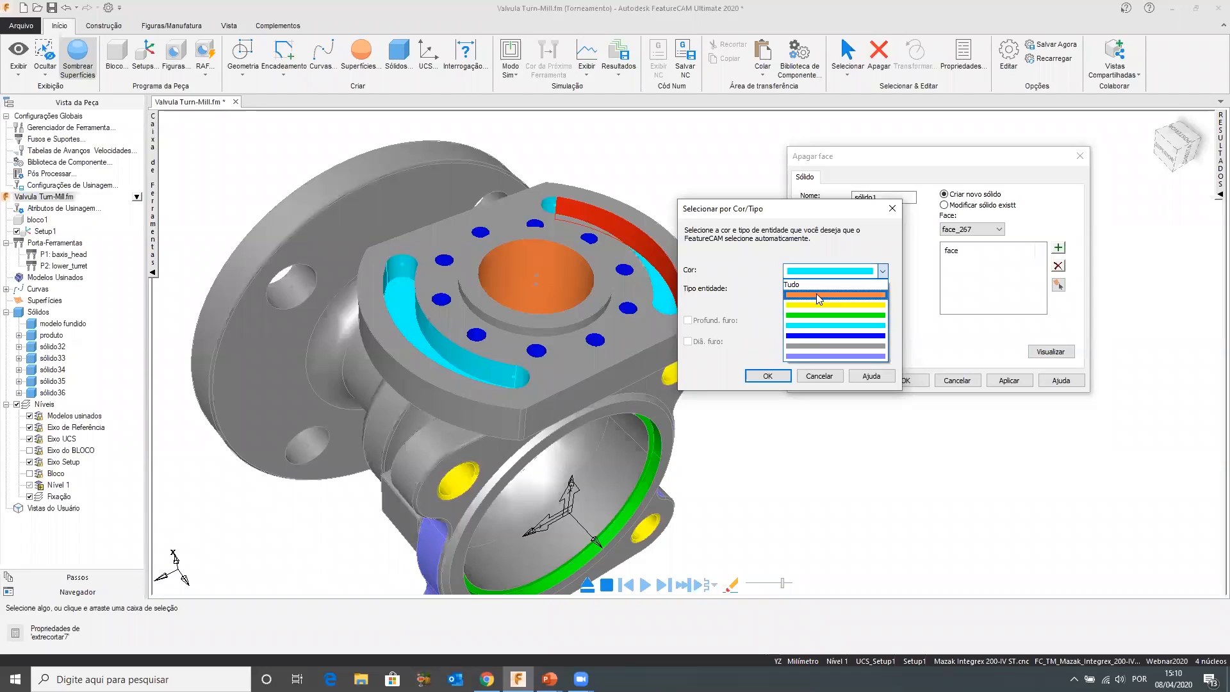
click(818, 336)
click(779, 377)
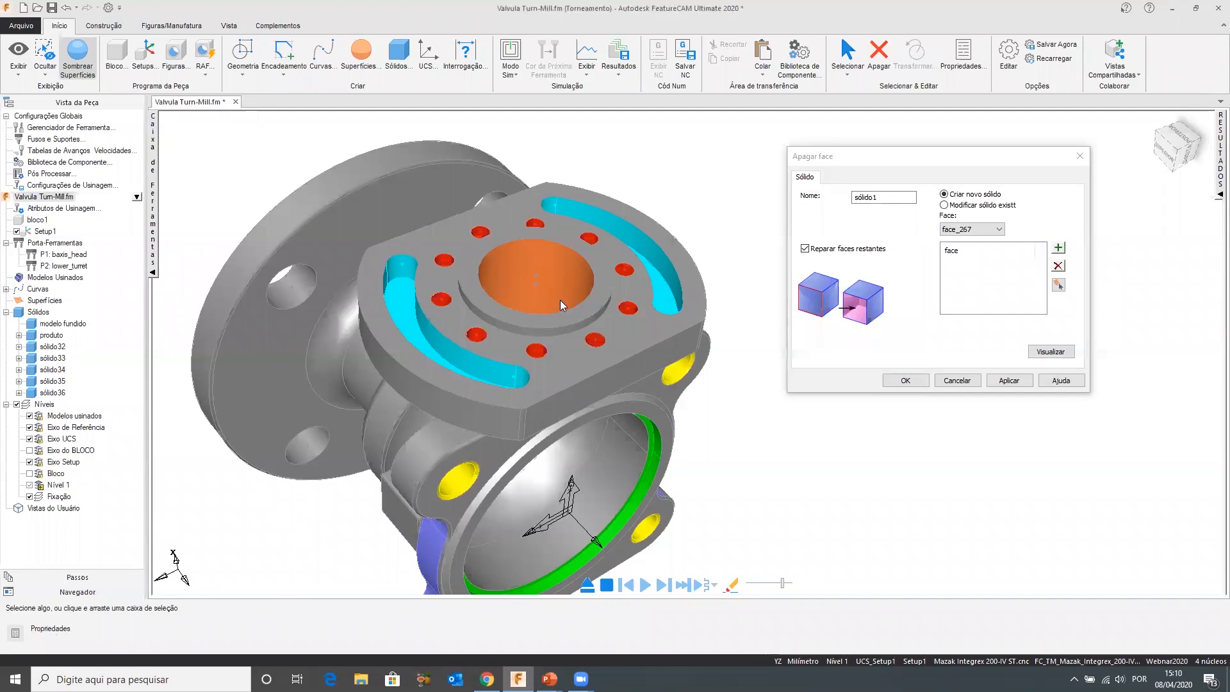
click(1058, 248)
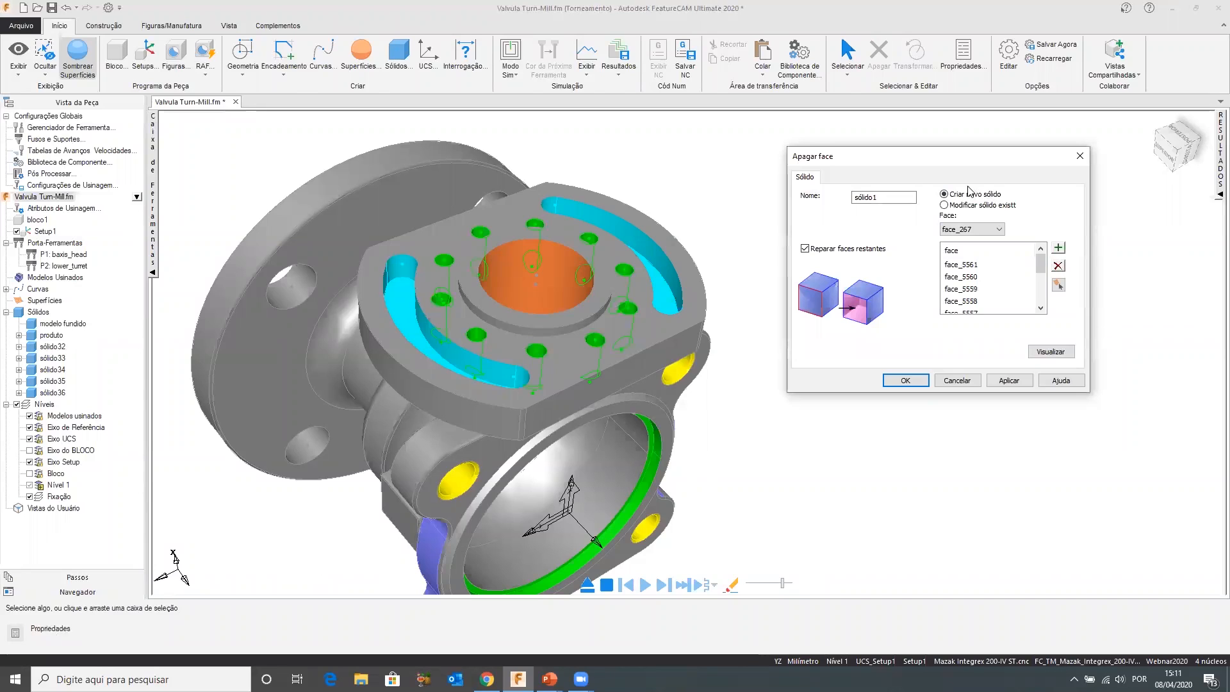
Choose to modify the existing solid and apply the deletion of the dark blue hole faces
click(945, 206)
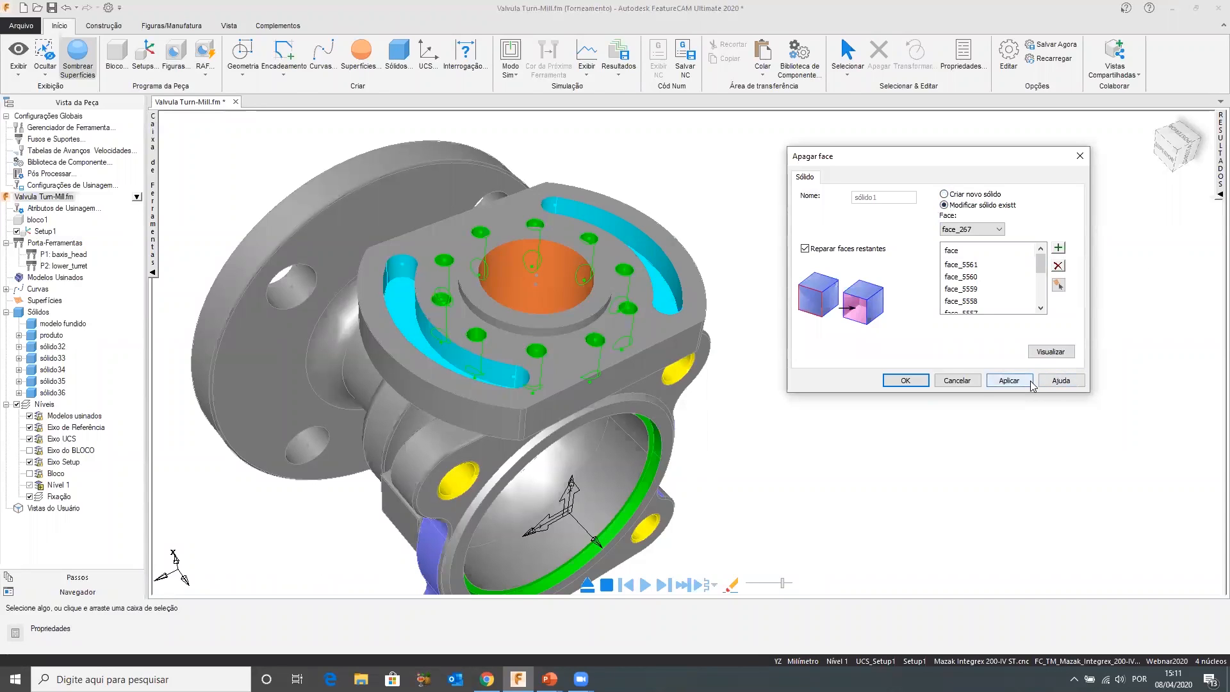
click(998, 380)
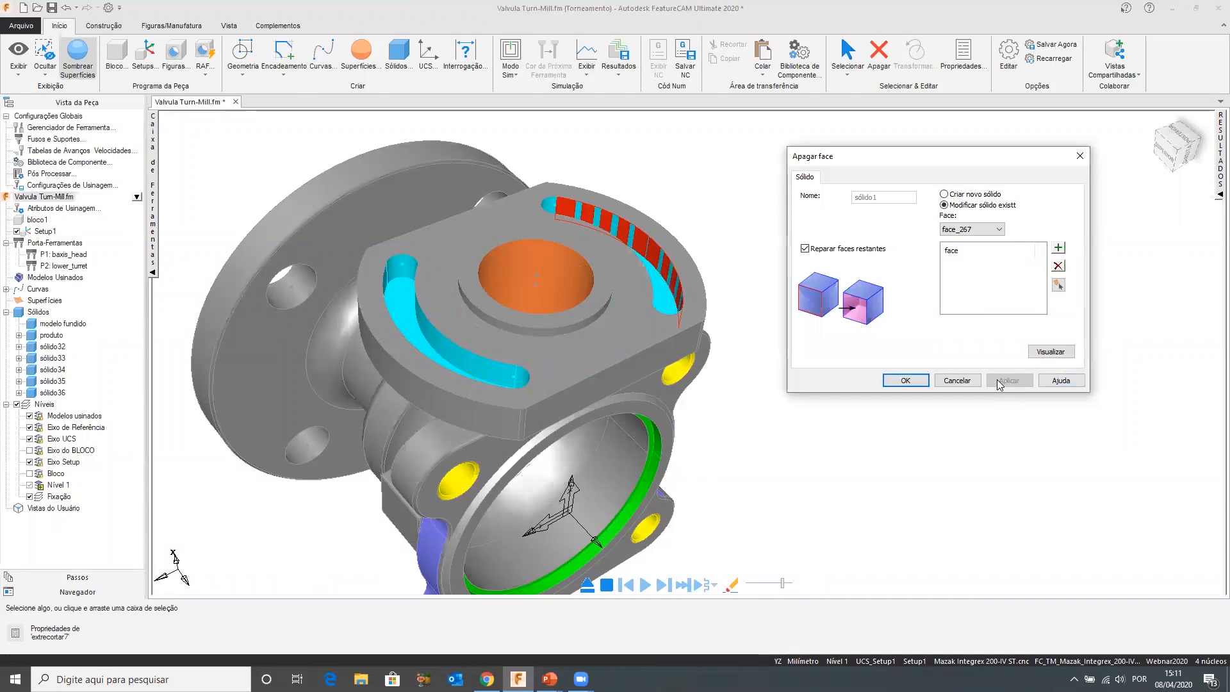
click(682, 247)
middle_drag(682, 248, 683, 219)
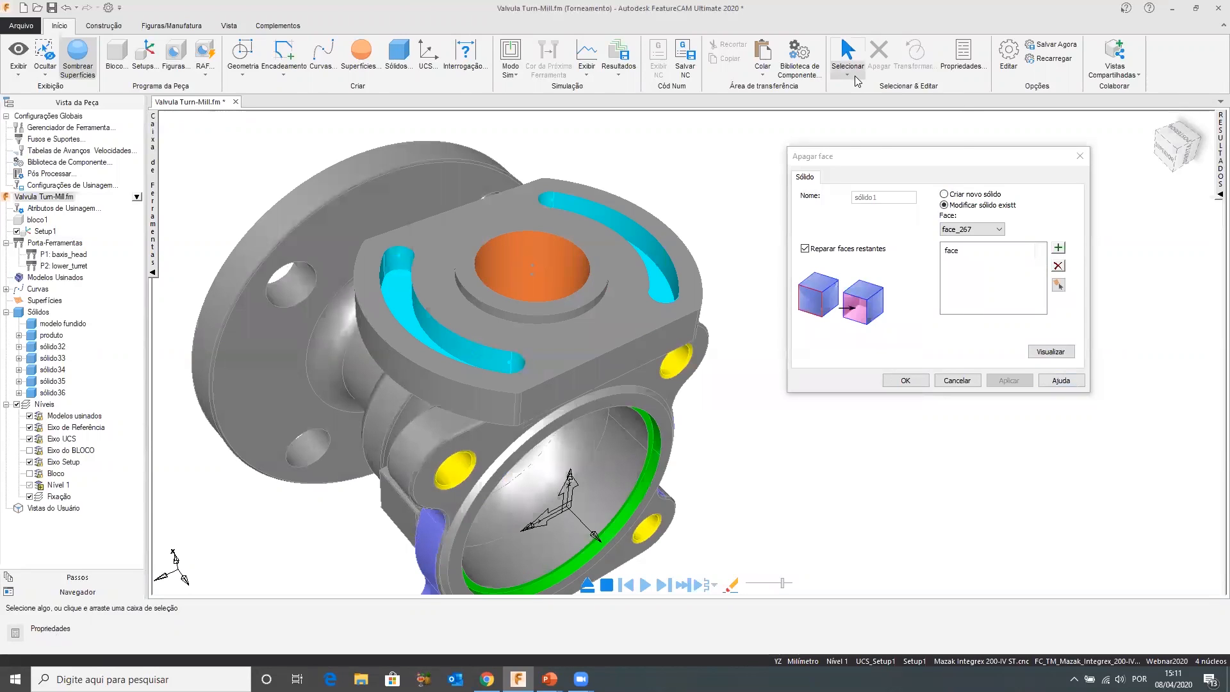
Select the cyan curved-slot faces on the upper flange by color and add them to the faces for deletion
click(847, 58)
click(891, 293)
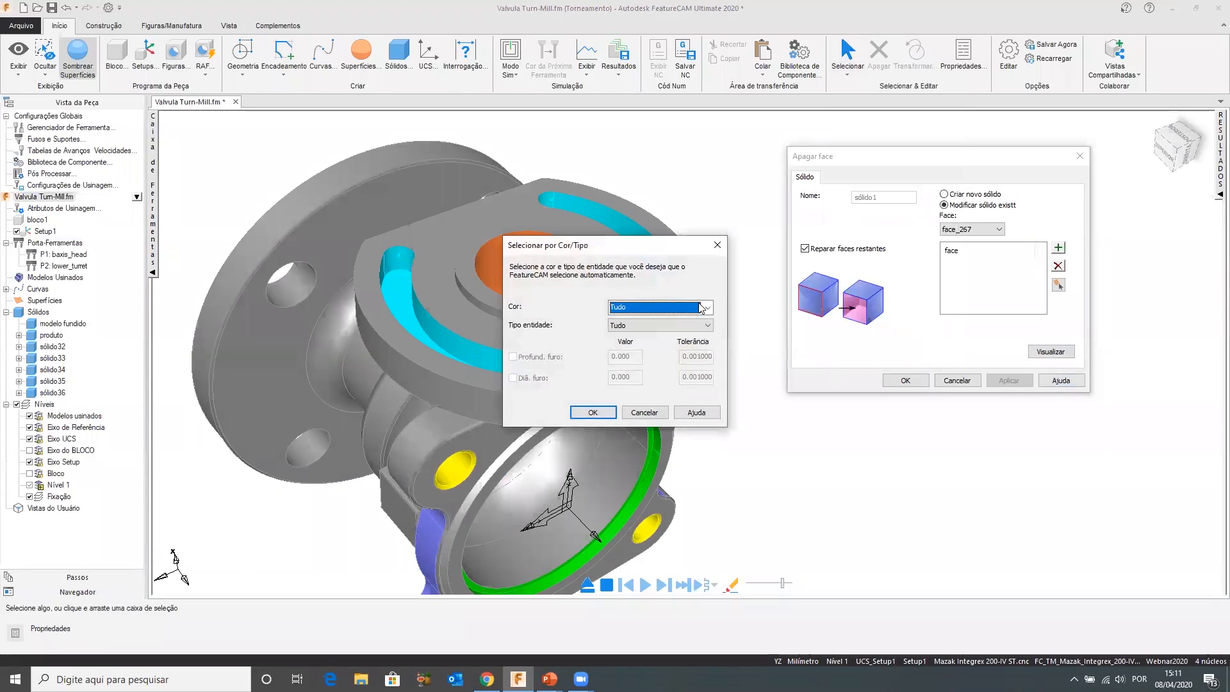
click(667, 307)
click(647, 360)
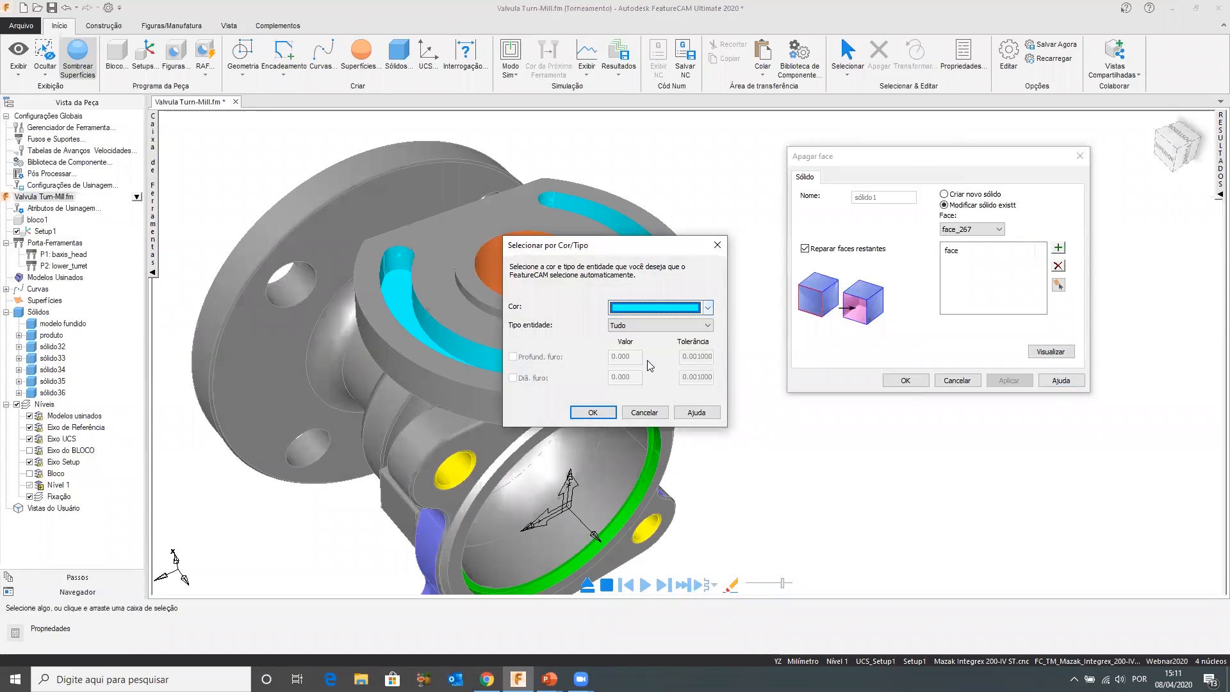
key(Return)
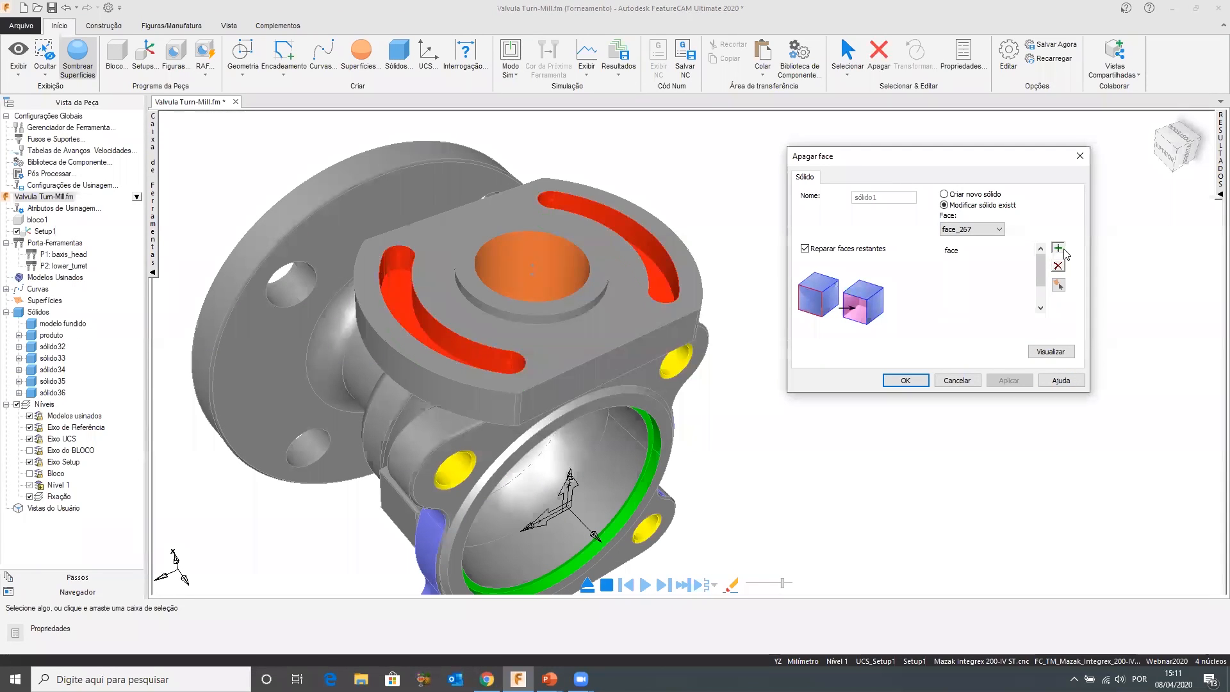
Select the yellow hole faces of the square flange by color and add them to the faces for deletion
click(852, 76)
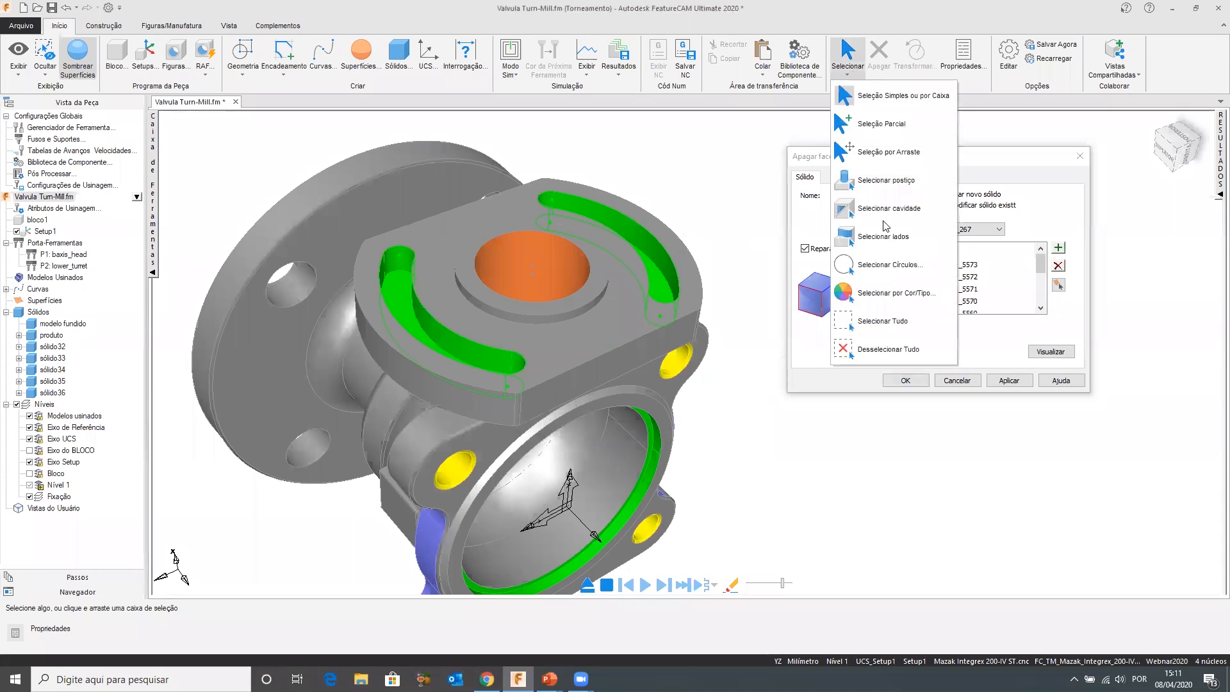
click(887, 285)
click(698, 310)
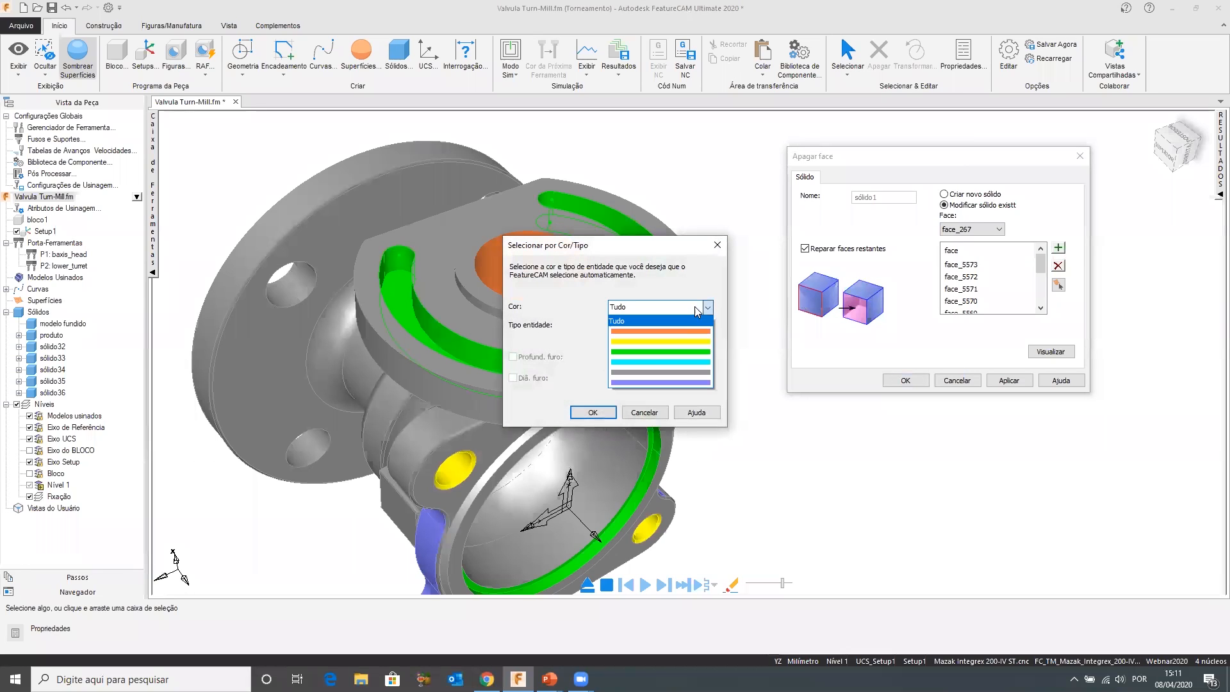
click(665, 342)
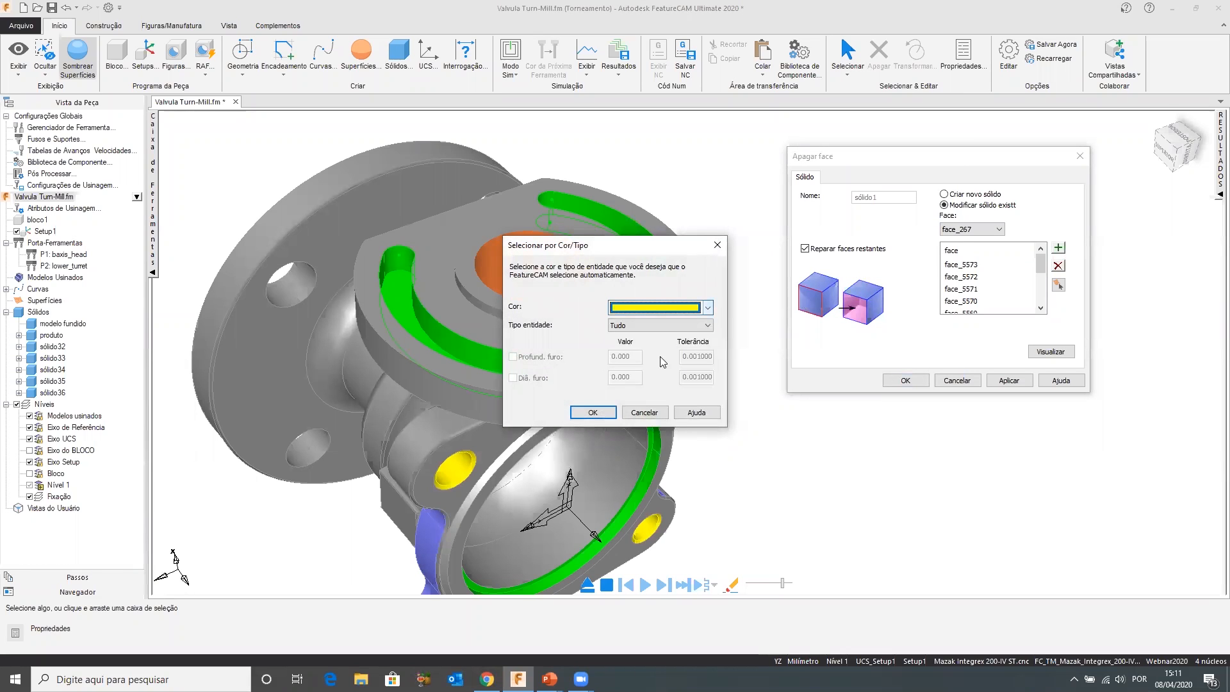
click(593, 412)
click(1058, 251)
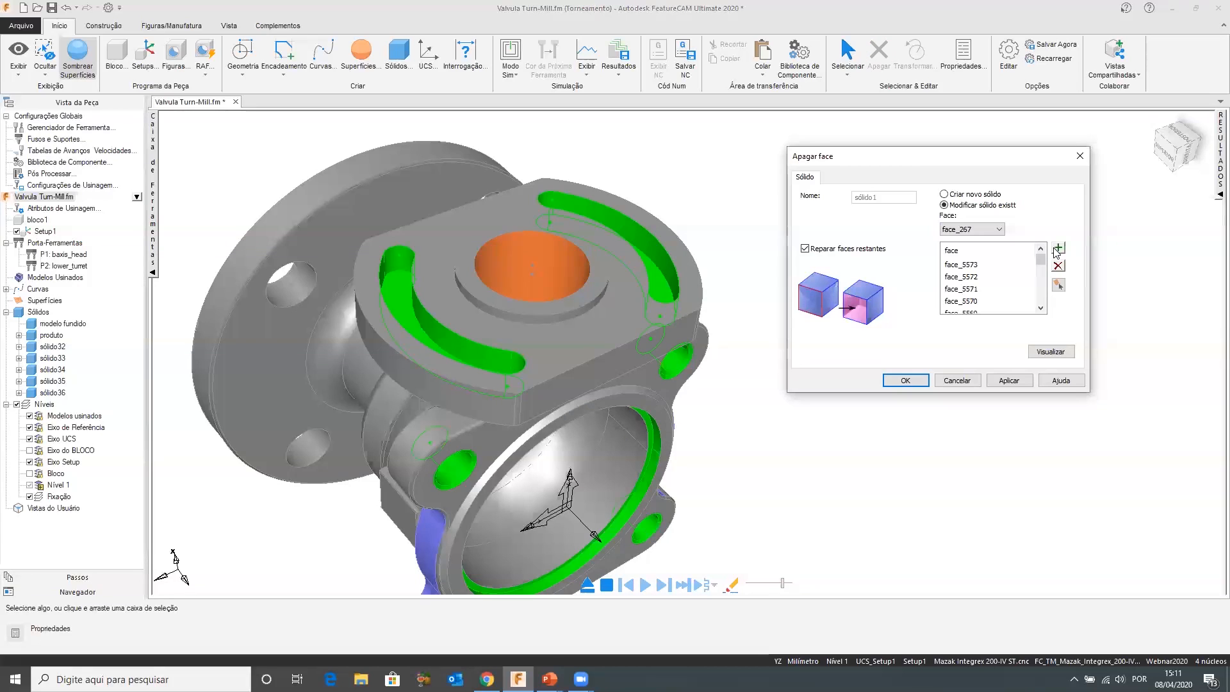
Select the orange bore faces of the upper flange by color and add them to the faces for deletion
scroll(632, 291, down, 2)
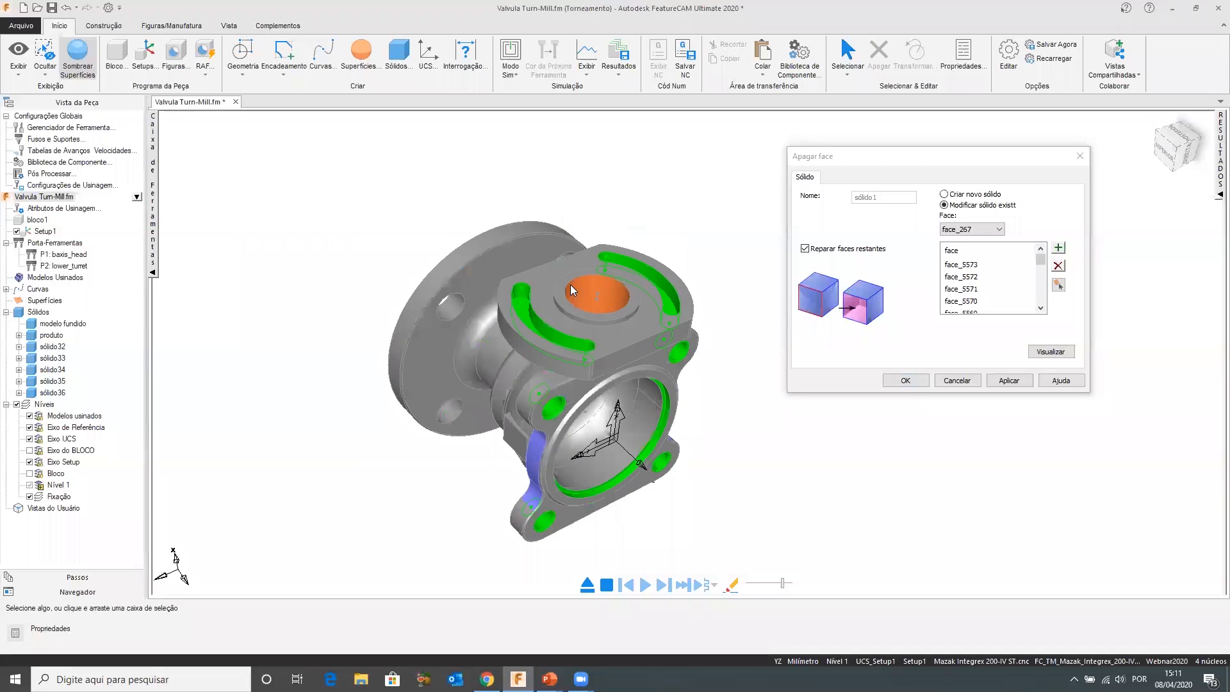
click(847, 70)
click(887, 294)
click(701, 308)
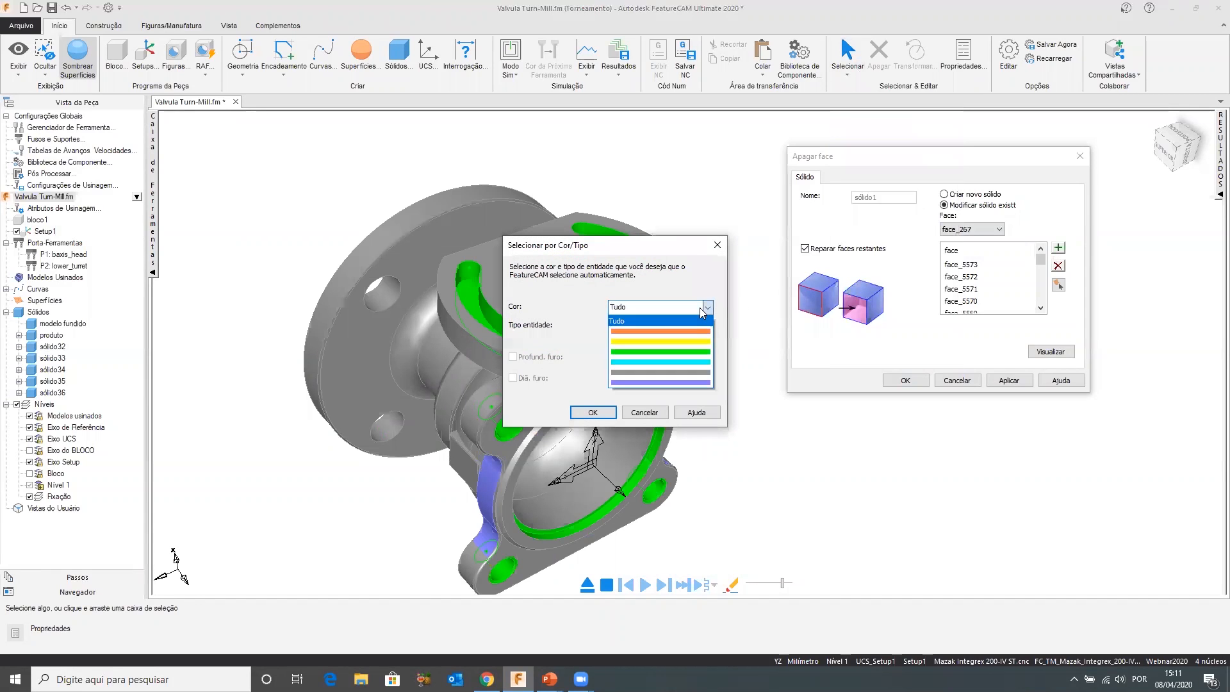
click(663, 331)
click(593, 412)
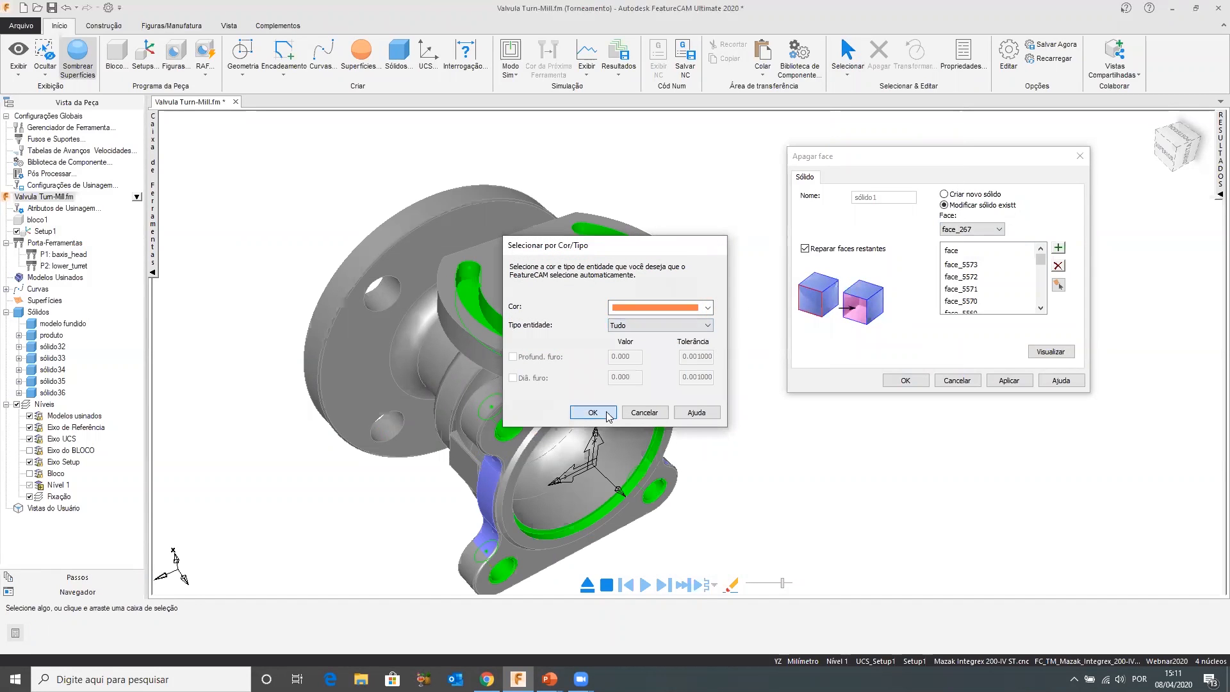
click(1058, 248)
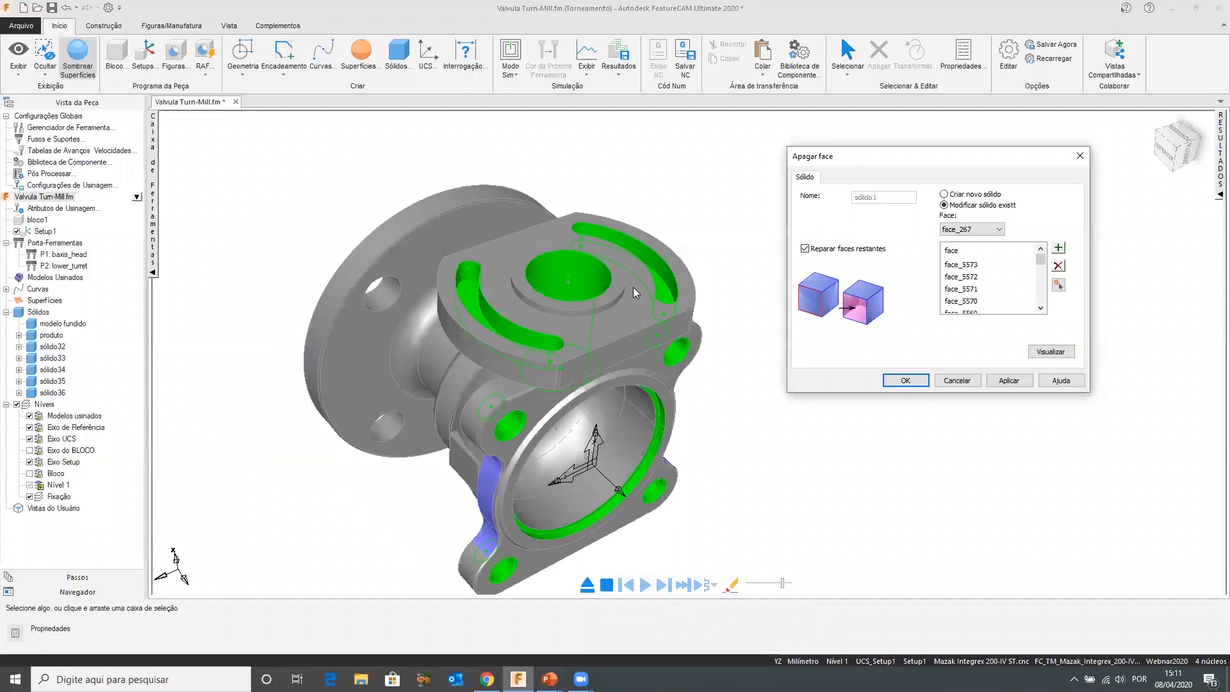
Apply the deletion of the collected machined faces to the existing cast solid and finish the face deletion
scroll(681, 349, down, 2)
middle_drag(632, 318, 621, 293)
scroll(620, 293, up, 2)
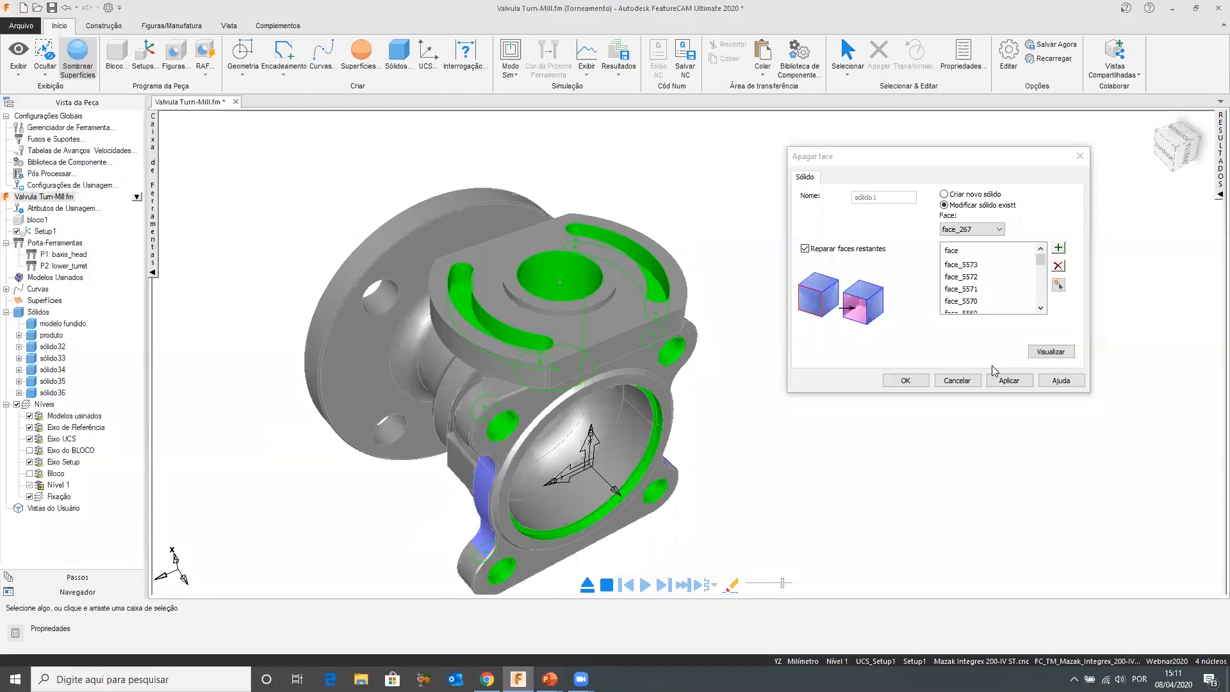
click(1020, 382)
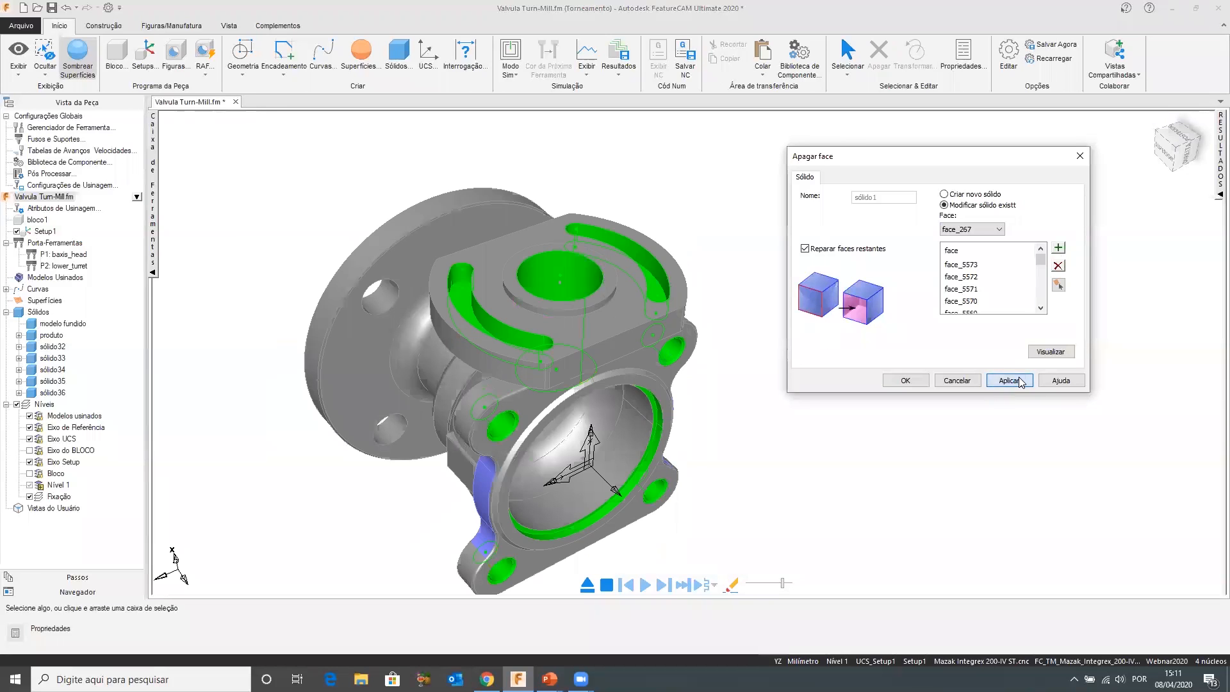
click(921, 383)
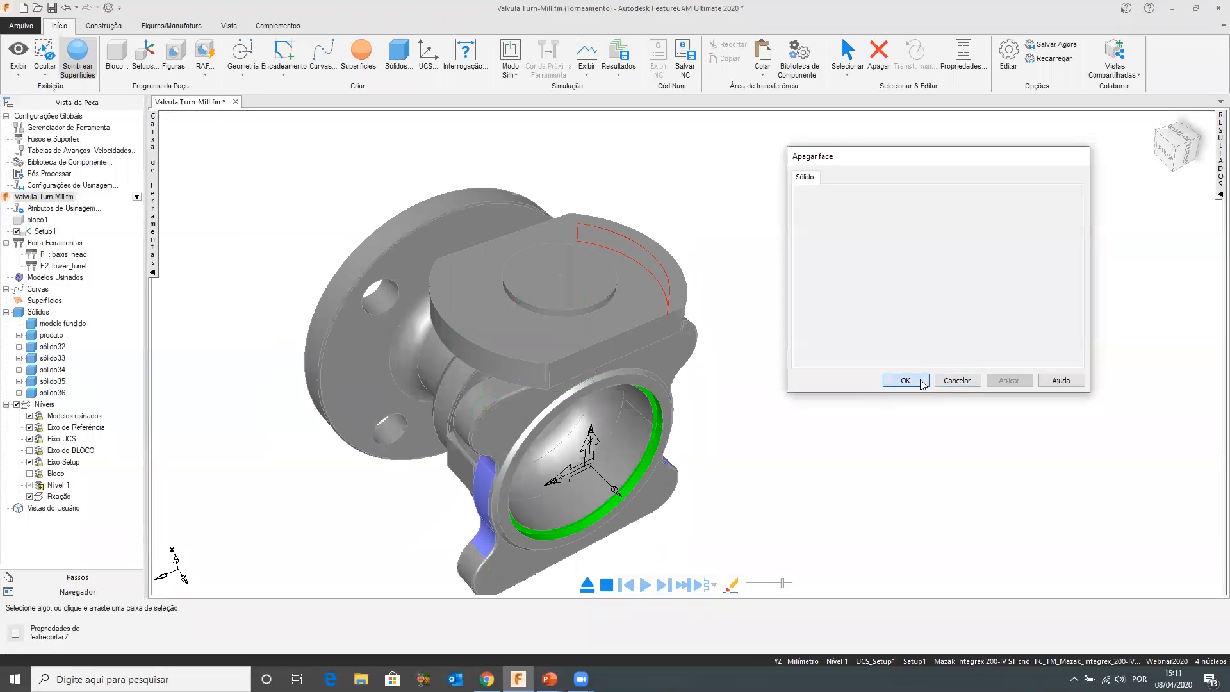
Examine the closed upper flange, the square flange and the remaining green bore rim of the cast model
middle_drag(760, 344, 700, 255)
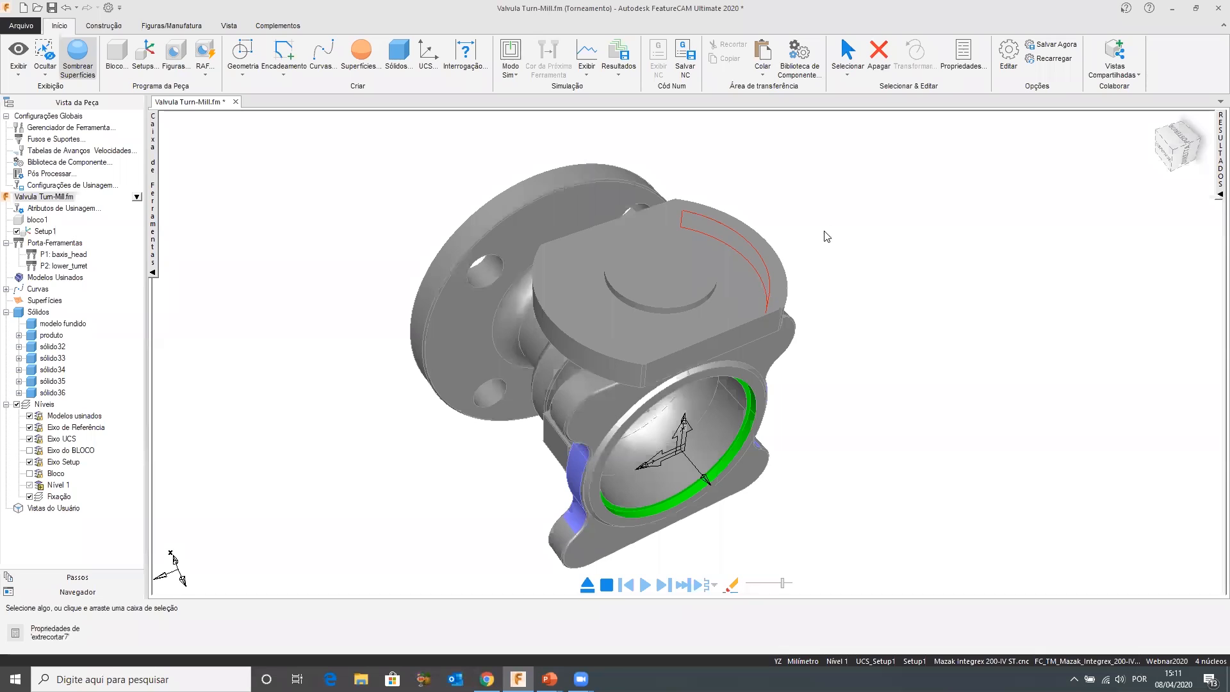
middle_drag(705, 348, 737, 445)
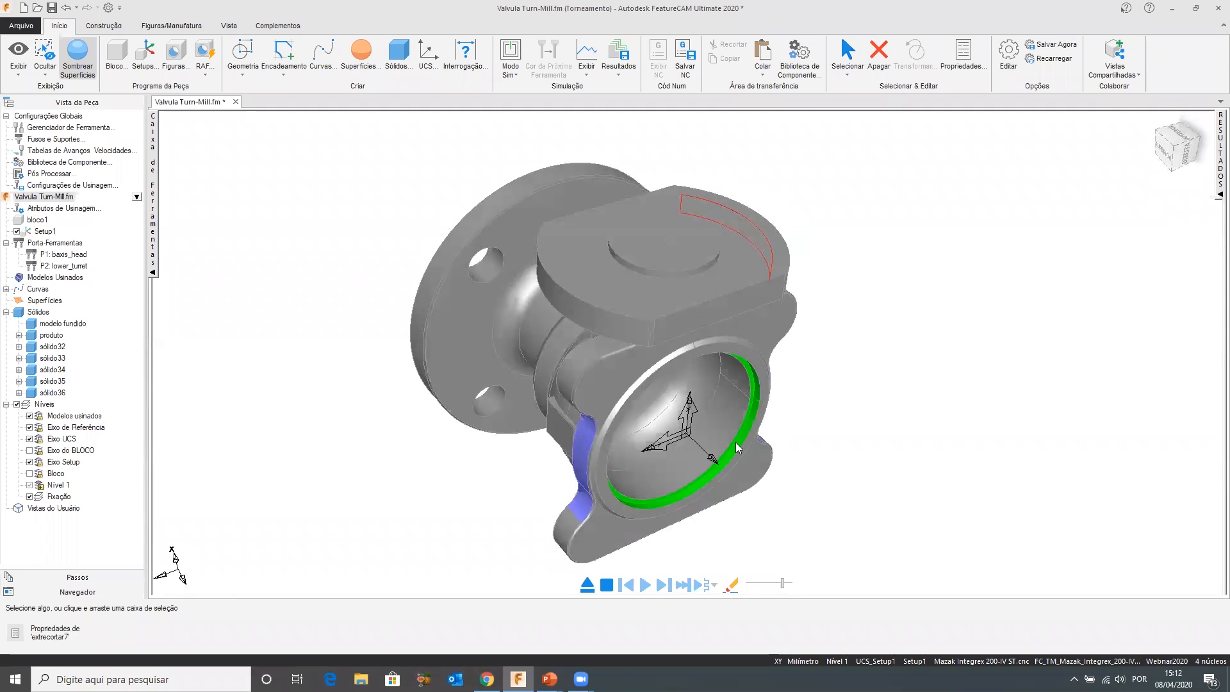
middle_drag(728, 381, 703, 357)
scroll(701, 356, up, 2)
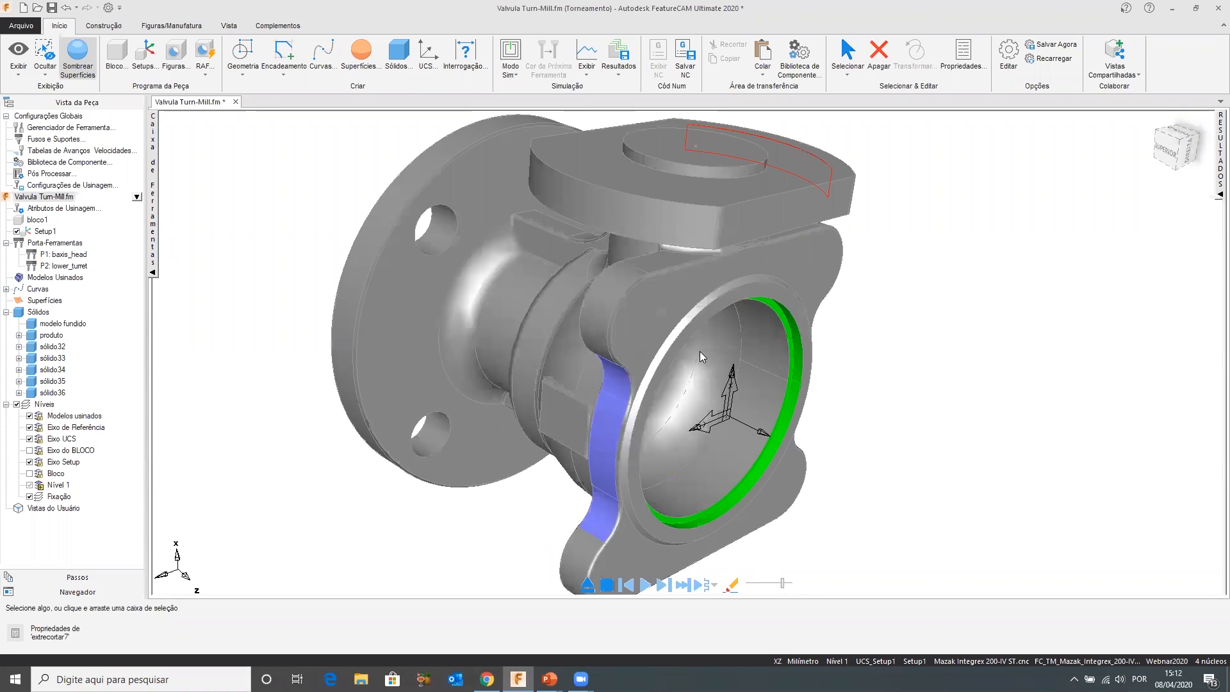
scroll(700, 351, down, 3)
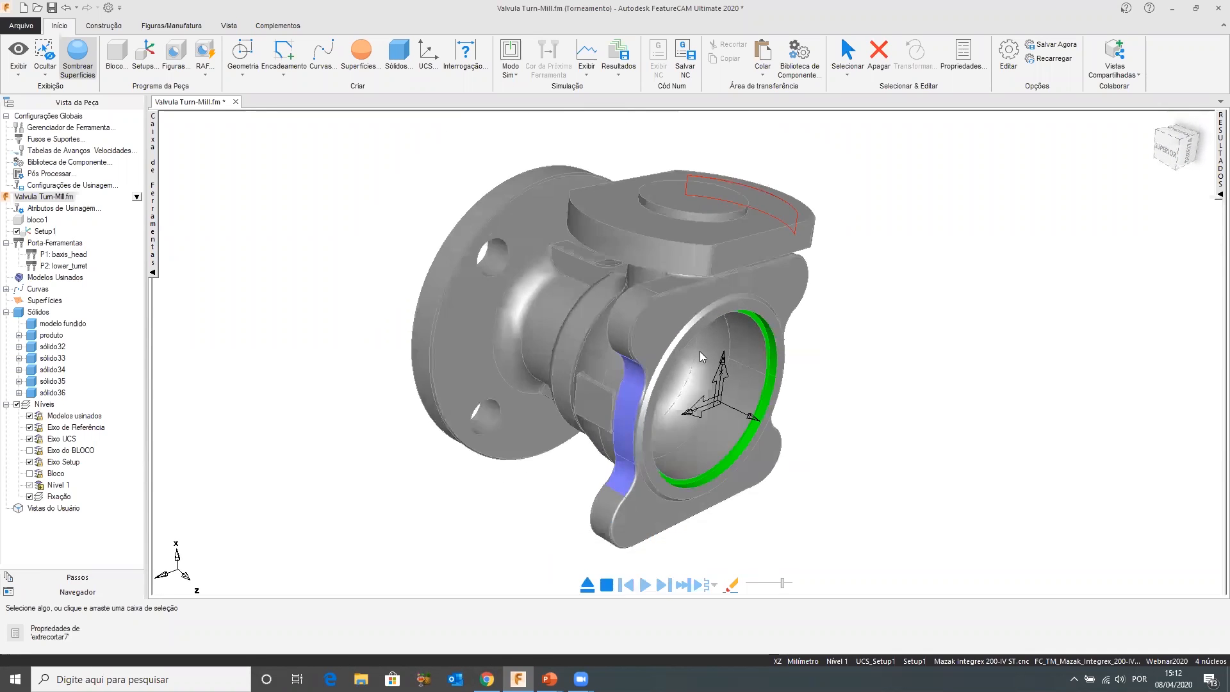
scroll(699, 346, up, 3)
middle_drag(698, 346, 674, 410)
click(675, 192)
middle_drag(595, 324, 593, 302)
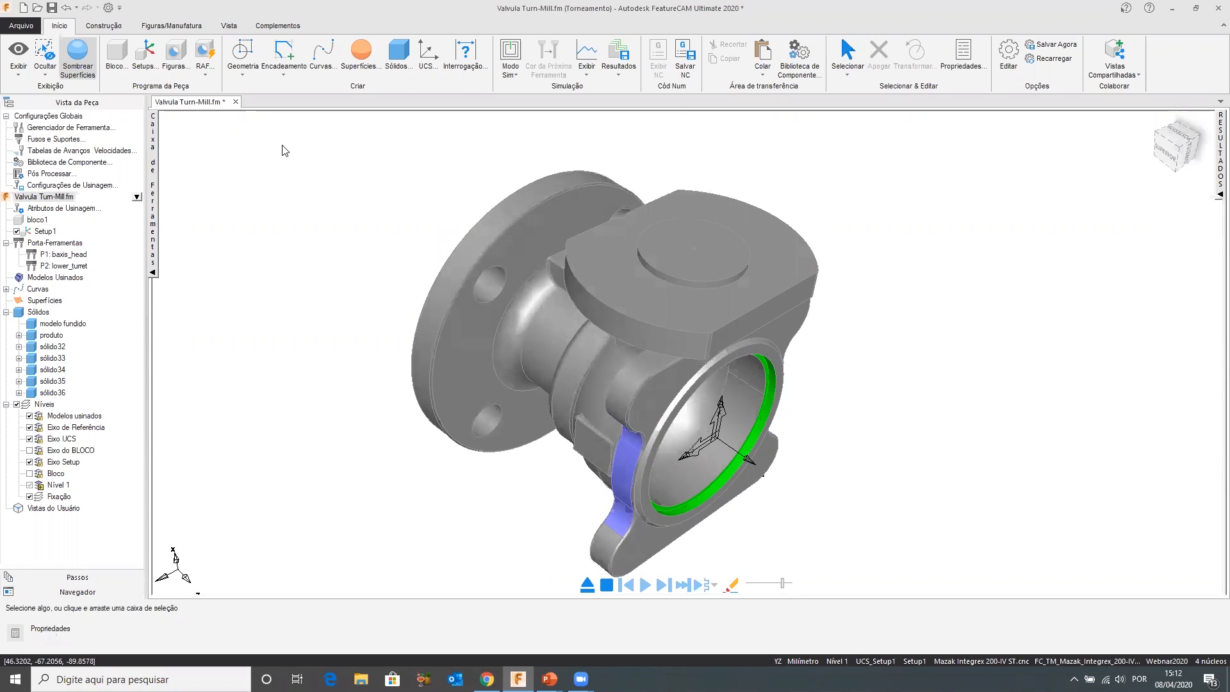
Start Offset Faces on the cast model and add the green rim faces of the large bore
click(106, 26)
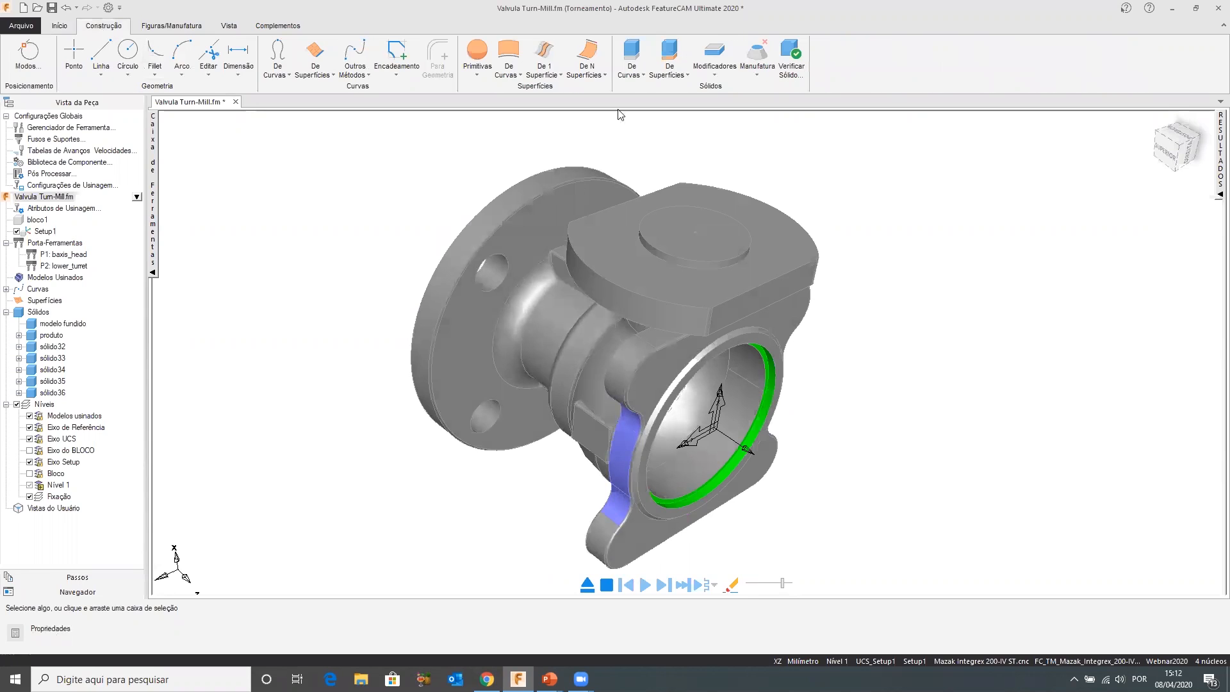
click(708, 72)
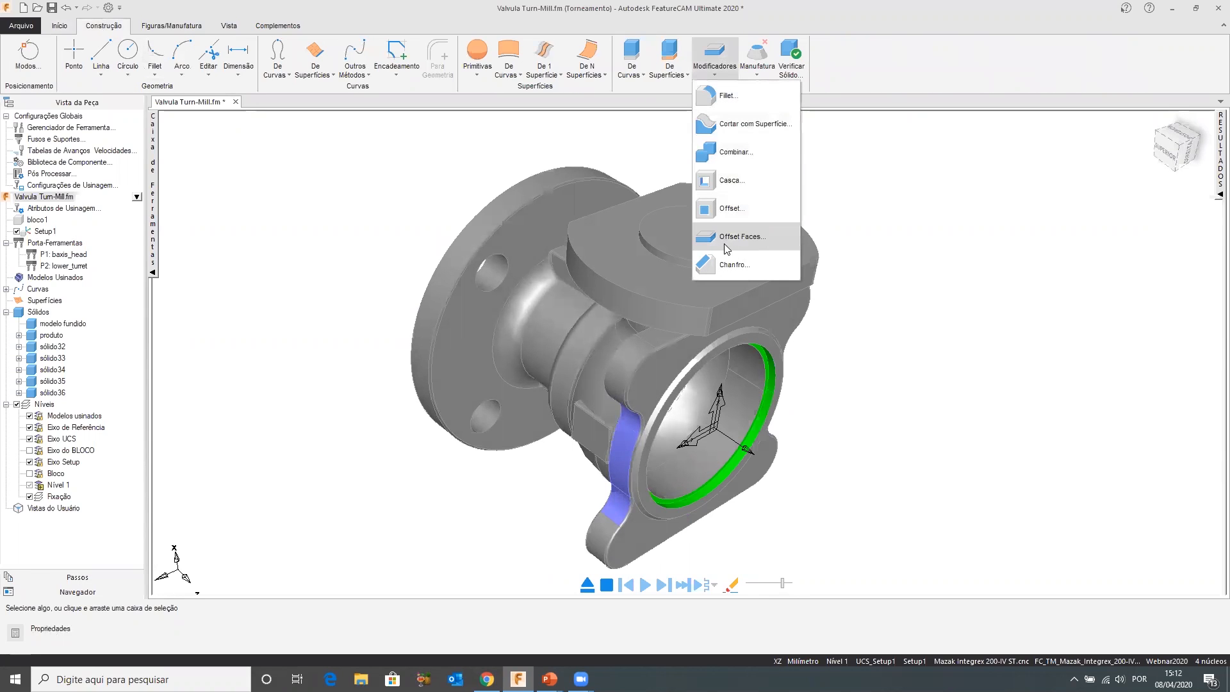
click(727, 236)
middle_drag(698, 281, 632, 334)
scroll(615, 334, up, 6)
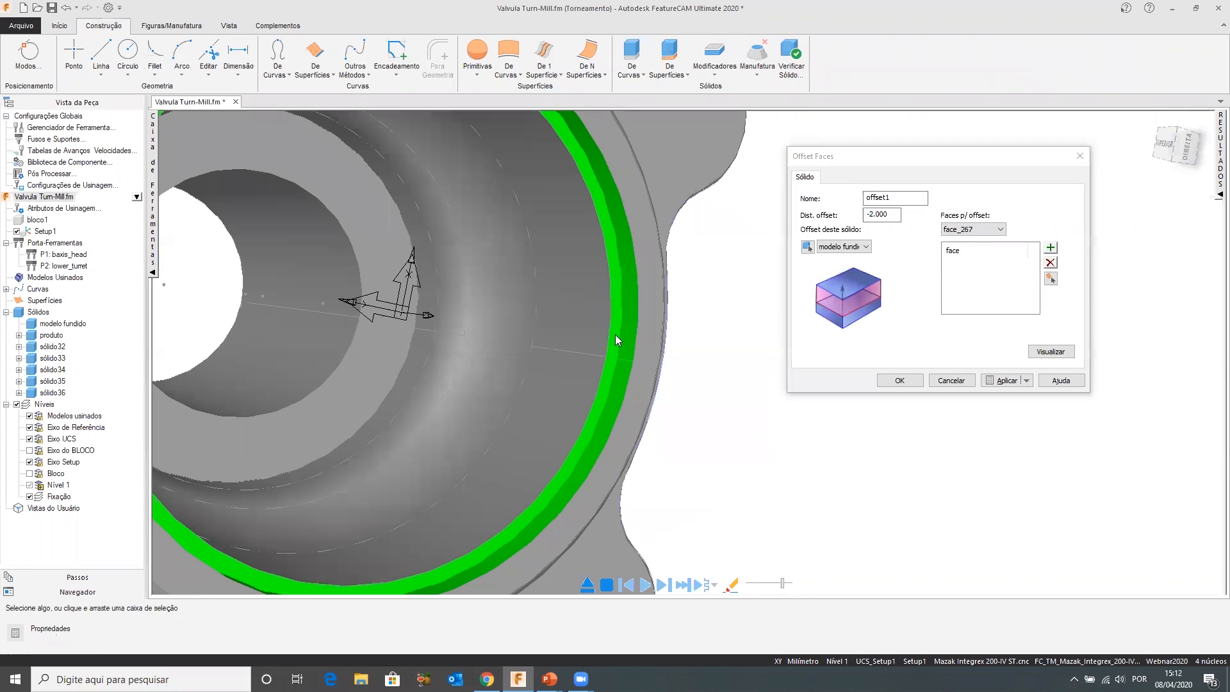
click(615, 334)
click(1051, 250)
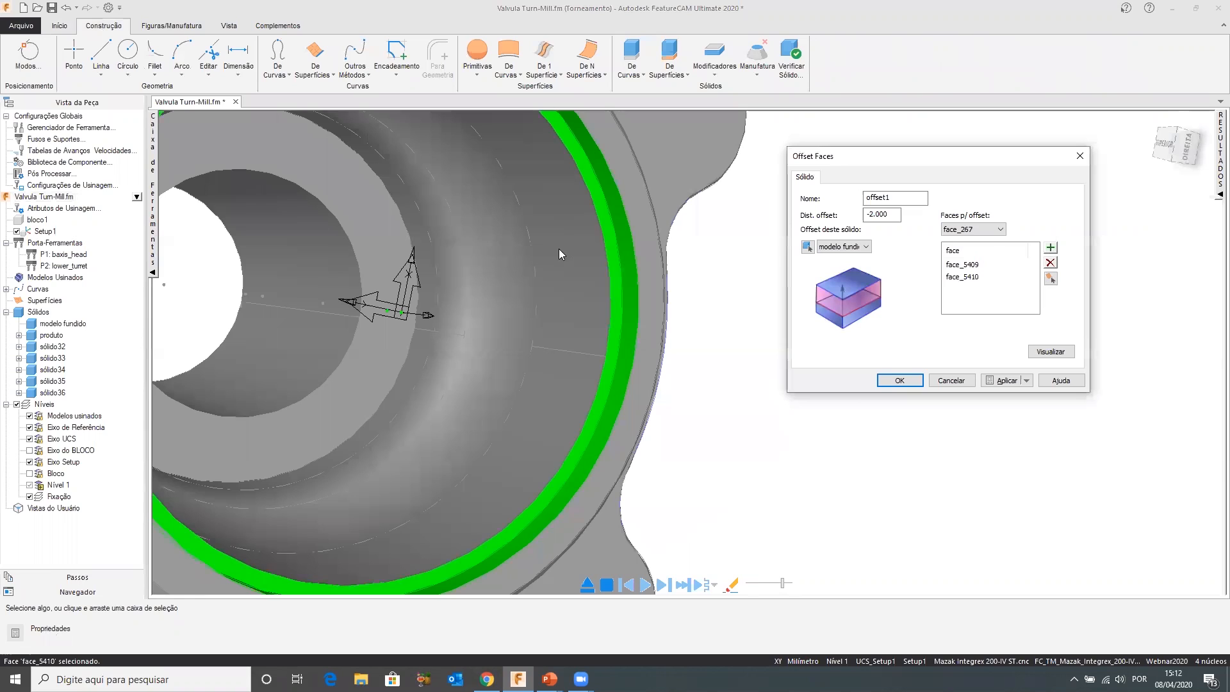
Add the upper flange's flat top face and the side face of its raised boss to the faces for offset
scroll(558, 254, down, 6)
middle_drag(497, 283, 503, 368)
scroll(513, 243, up, 5)
click(537, 275)
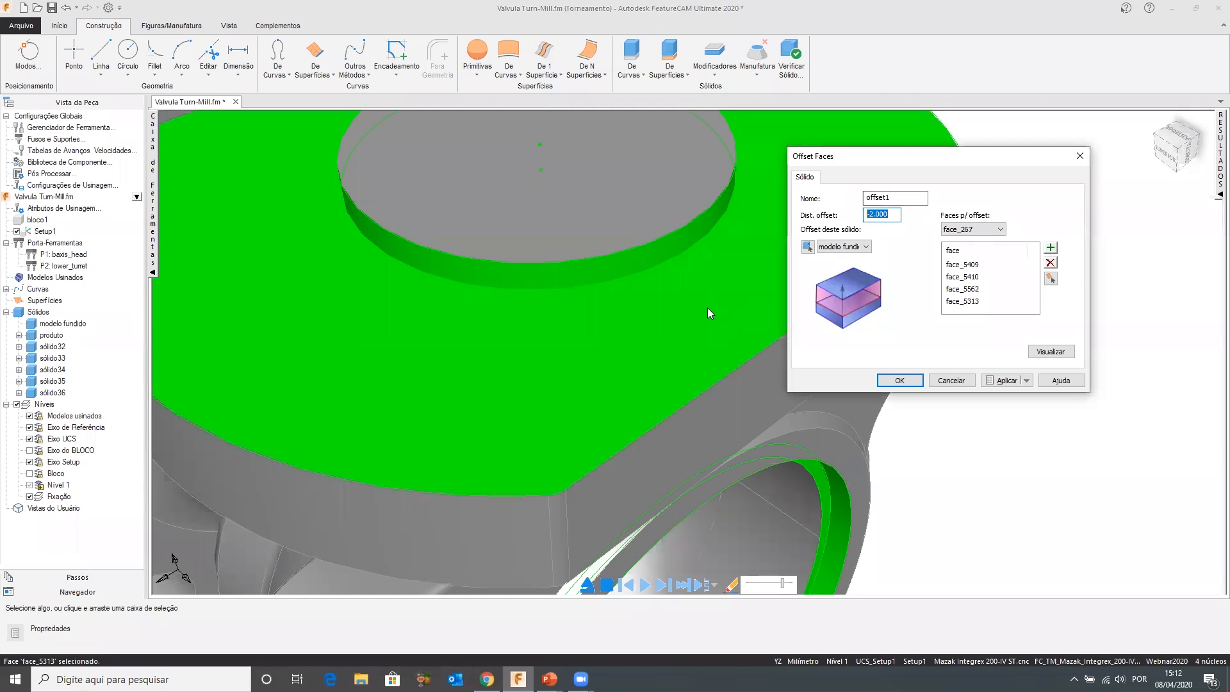
Set the offset distance to 2, preview the result and apply the face offset to the cast model
text(2)
scroll(650, 298, down, 2)
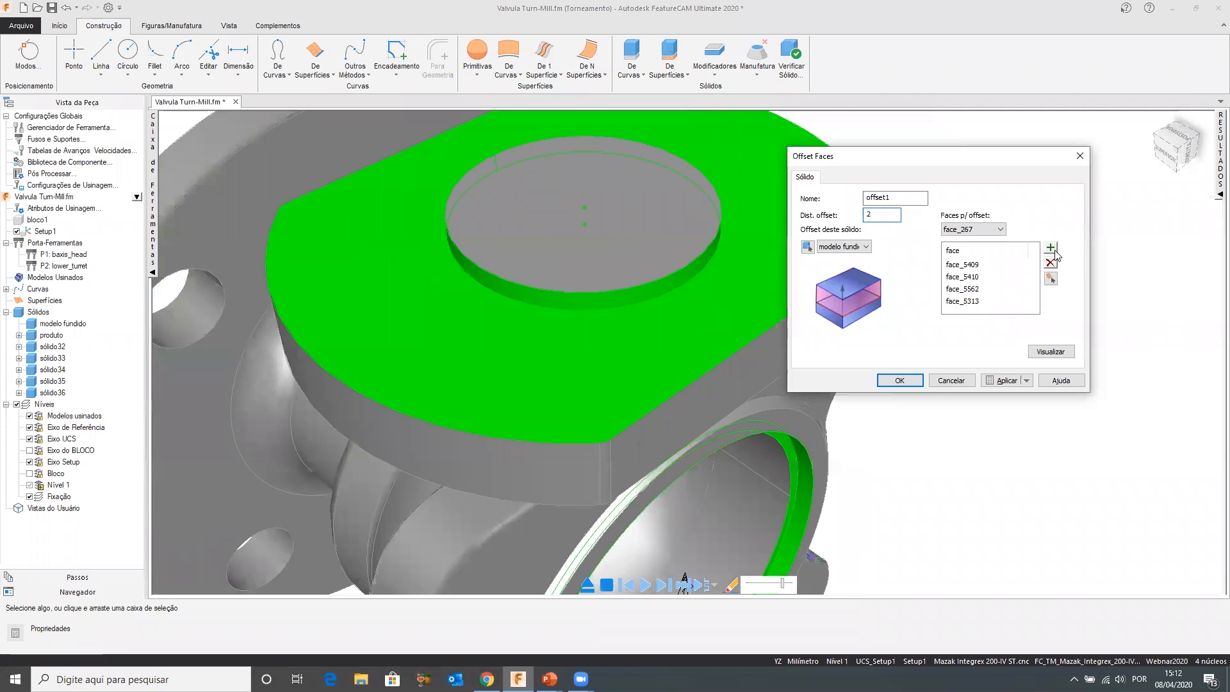
scroll(1055, 250, down, 4)
click(1051, 349)
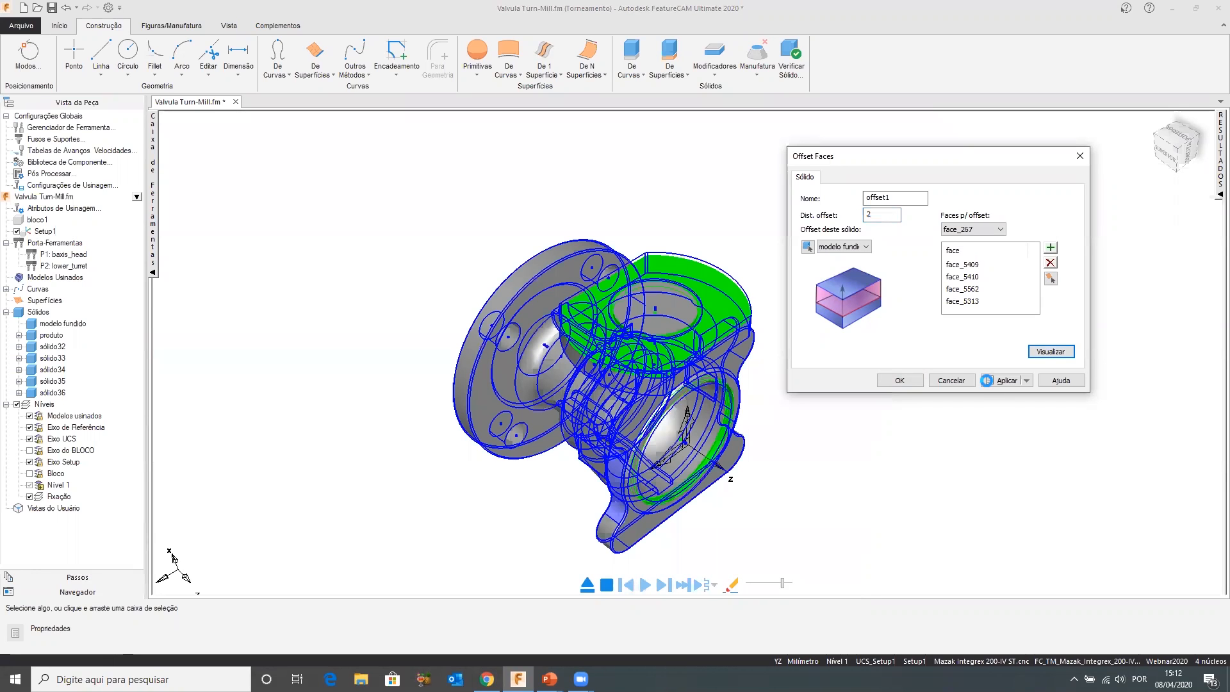
click(990, 378)
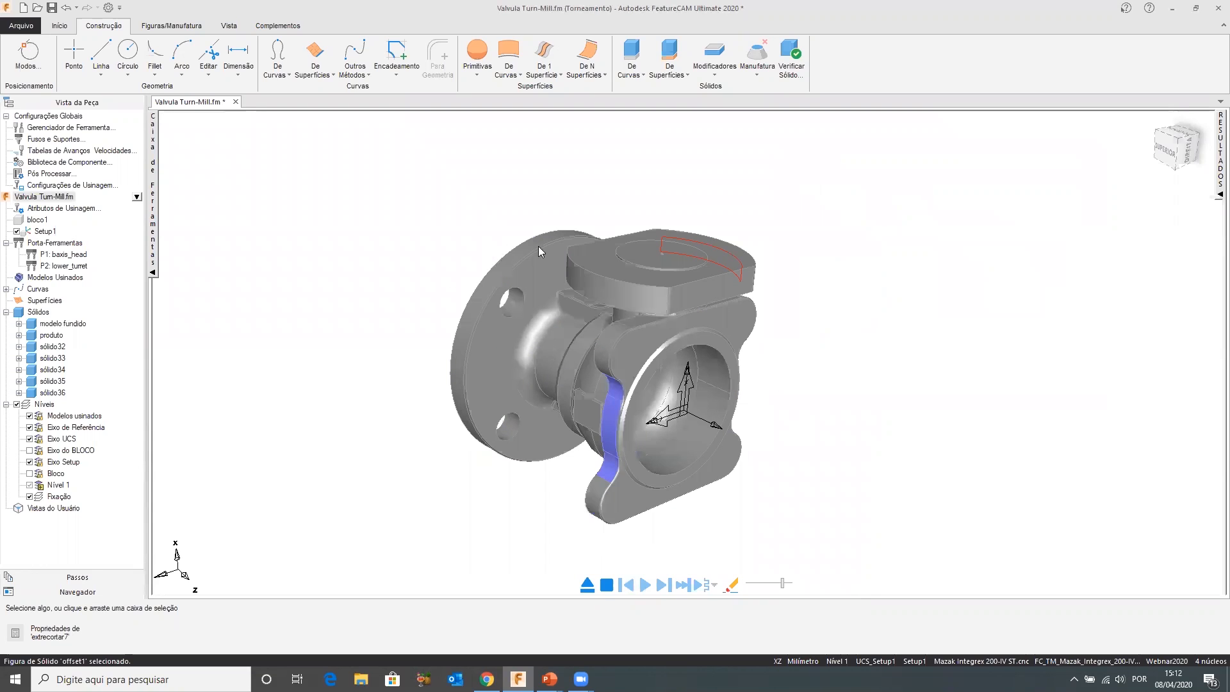
Show the Bloco level so the stock block displays around the cast model, and check how it encloses the valve
middle_drag(539, 246, 555, 298)
click(30, 475)
middle_drag(912, 319, 660, 332)
scroll(660, 331, up, 2)
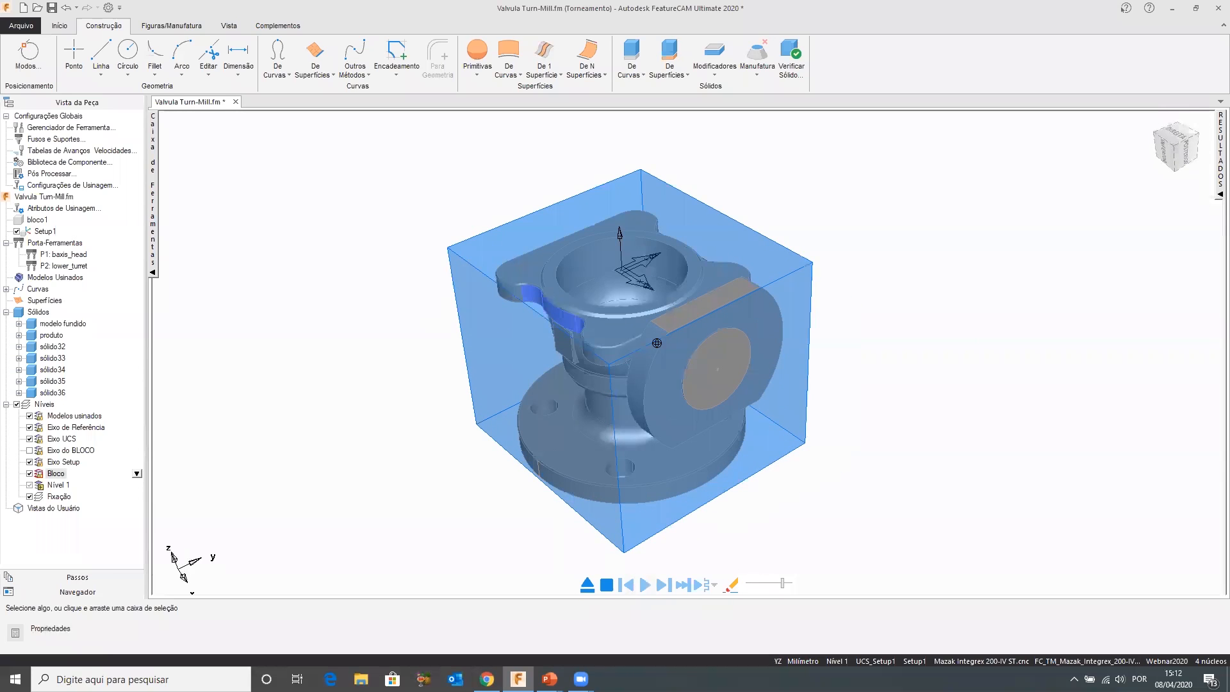
scroll(858, 311, up, 3)
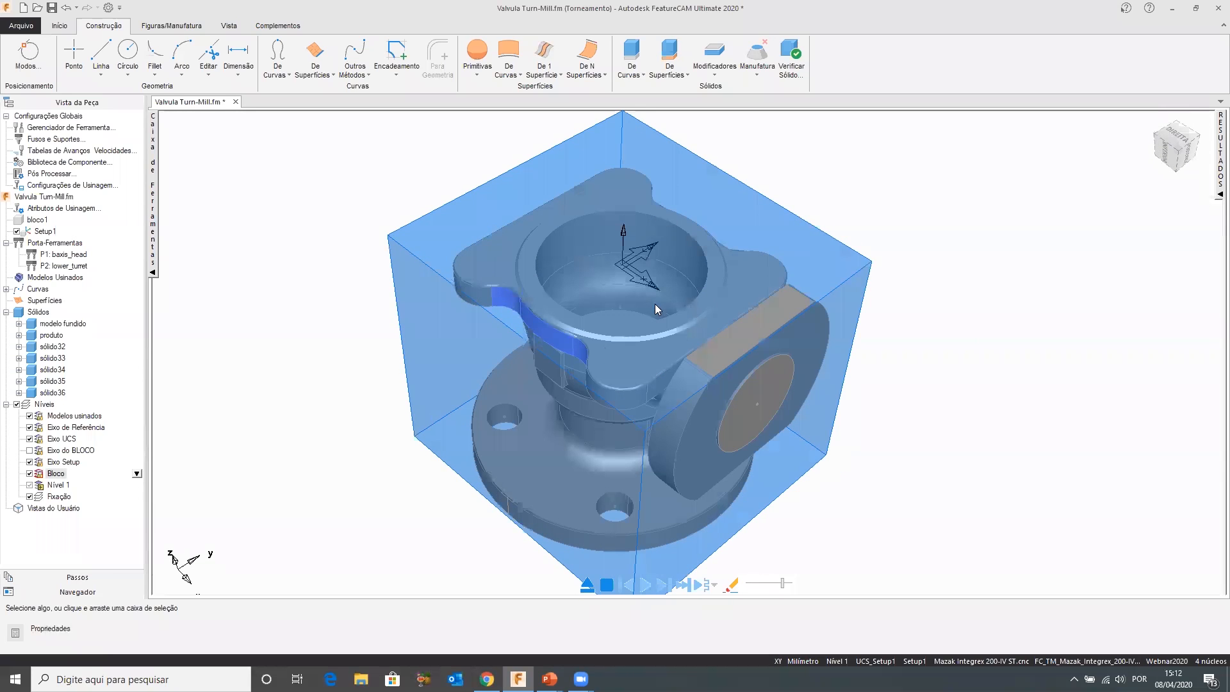
scroll(654, 302, down, 2)
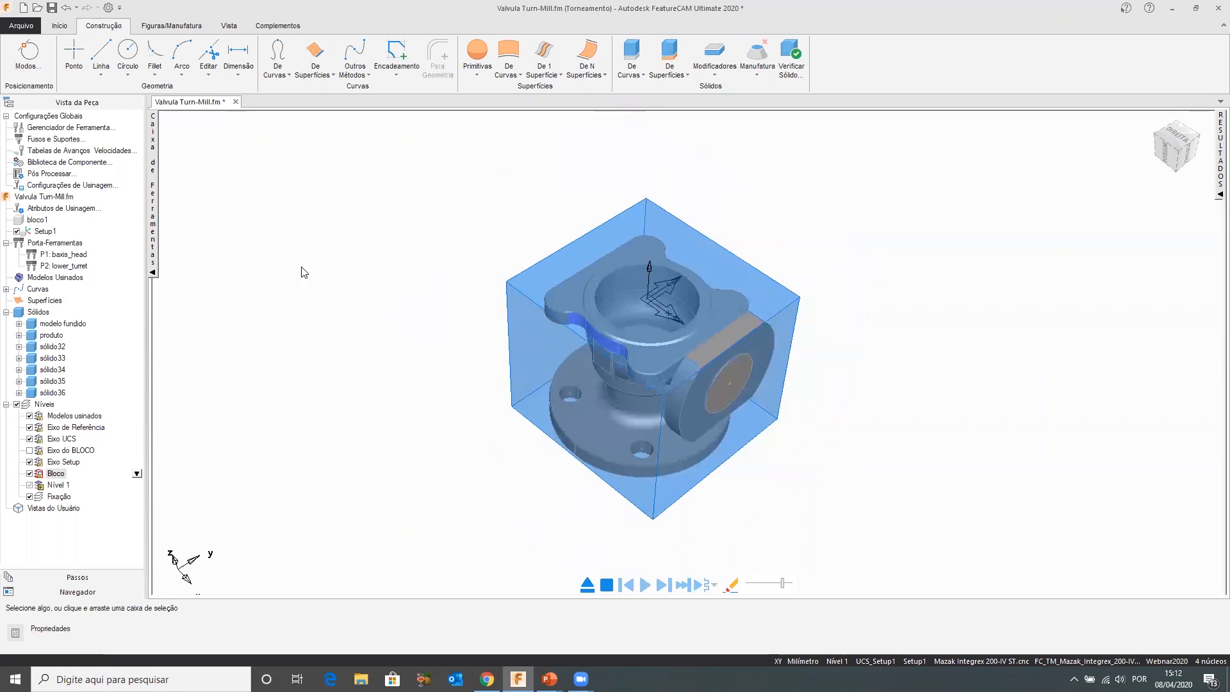
Define the stock bloco1 as a user-defined shape using the solid modelo fundido and apply it
double_click(38, 220)
click(888, 247)
click(920, 273)
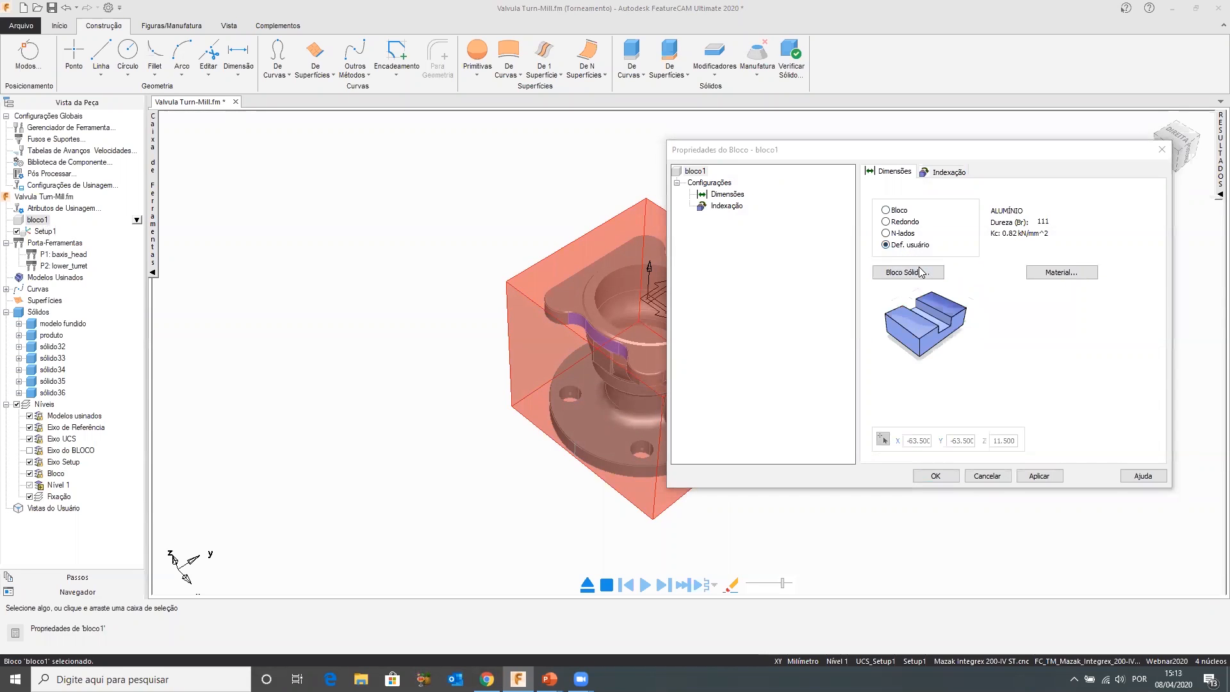
click(902, 236)
click(1039, 258)
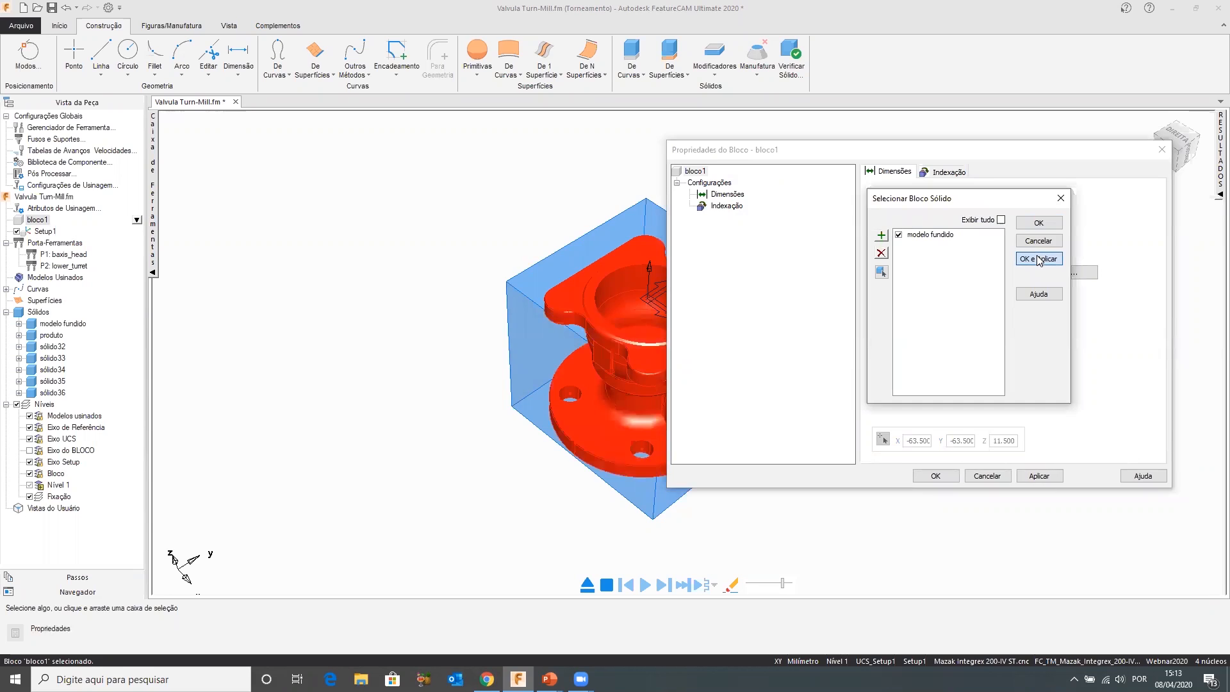
click(935, 476)
Hide the solid modelo fundido and show the solid produto
click(62, 324)
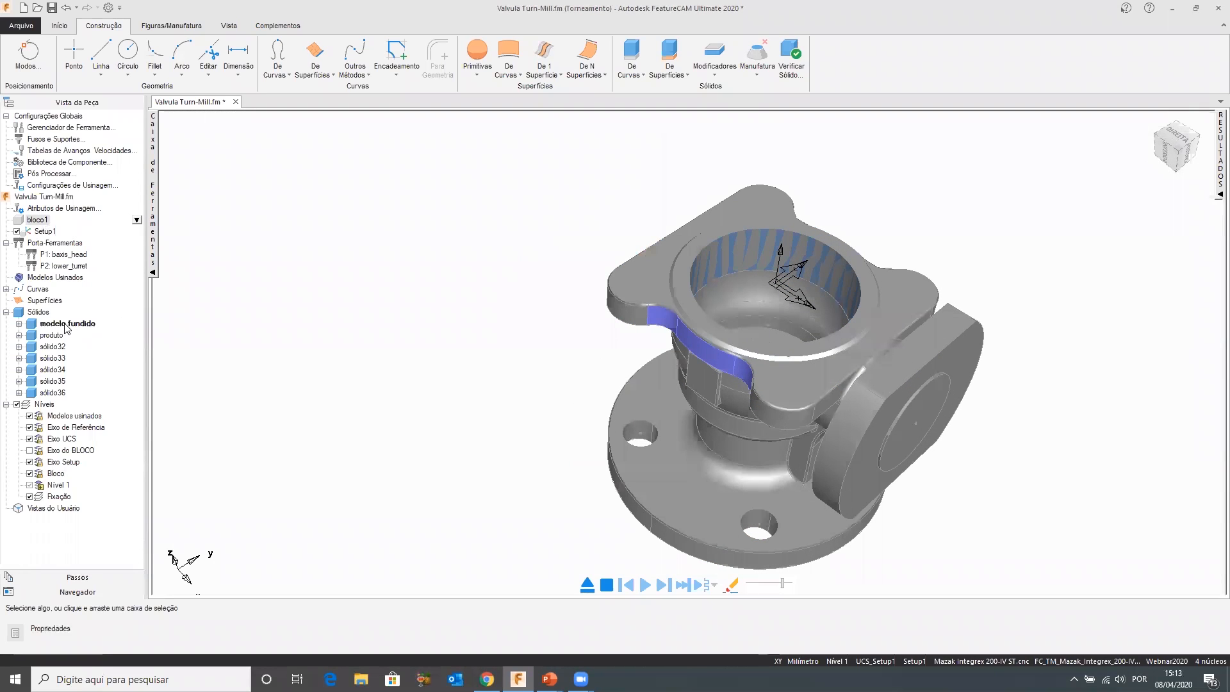
click(137, 324)
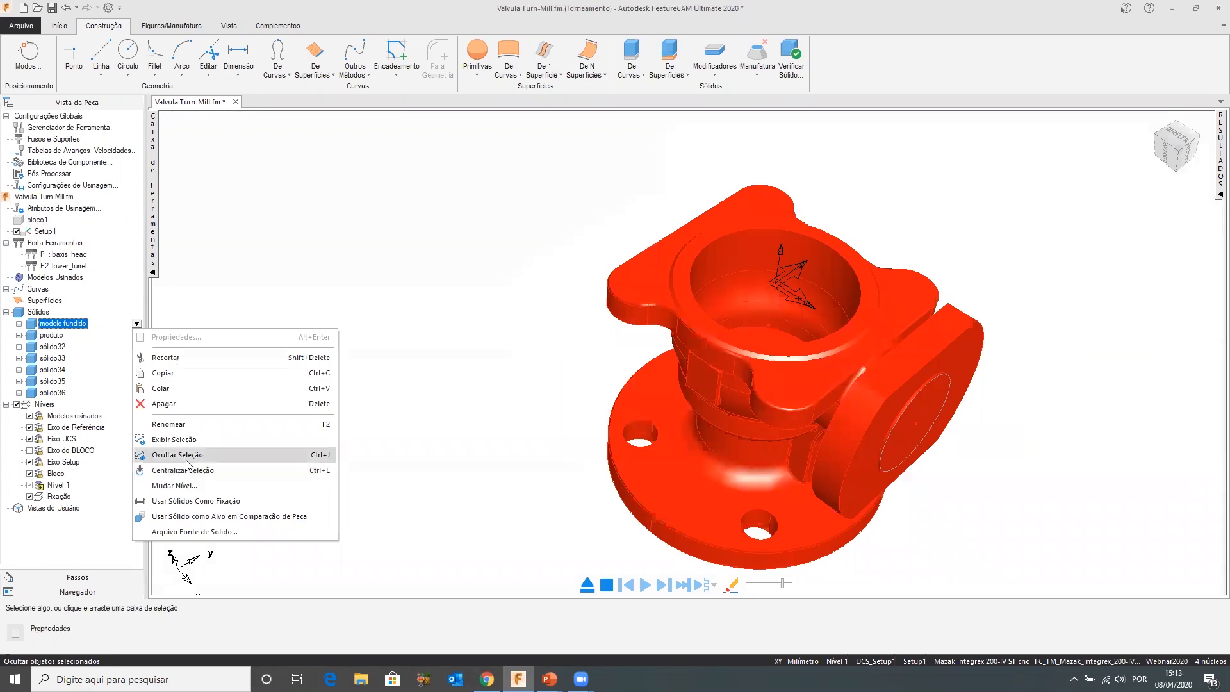
click(187, 455)
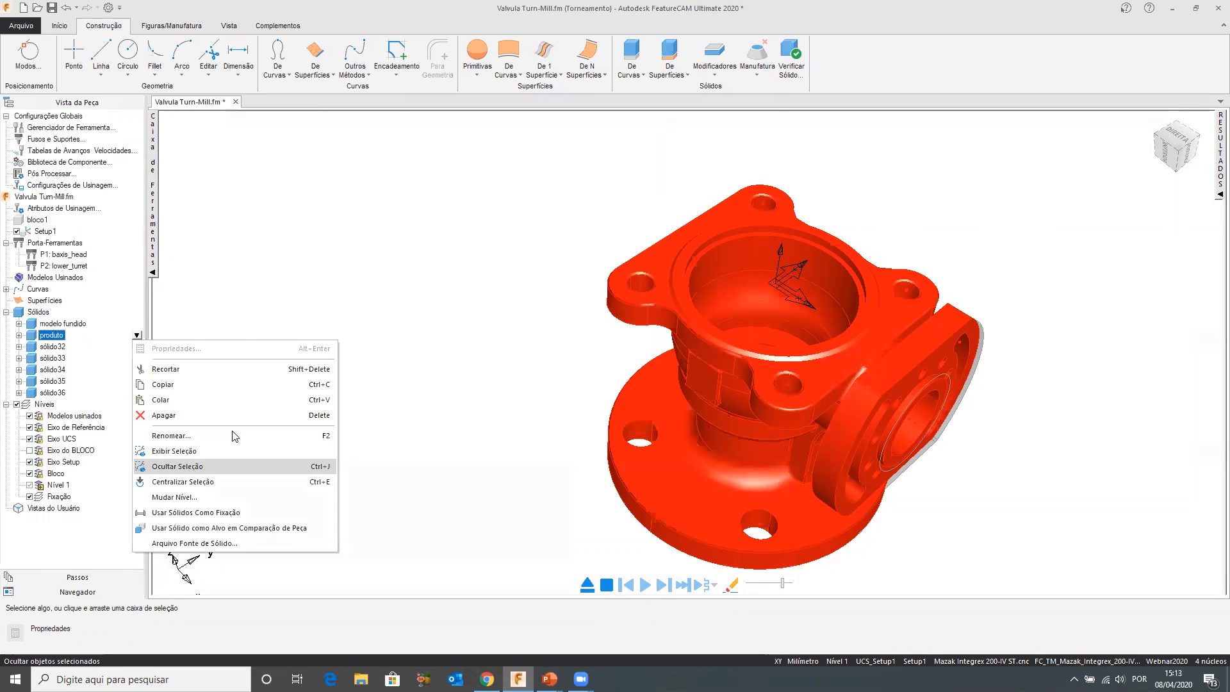
click(464, 408)
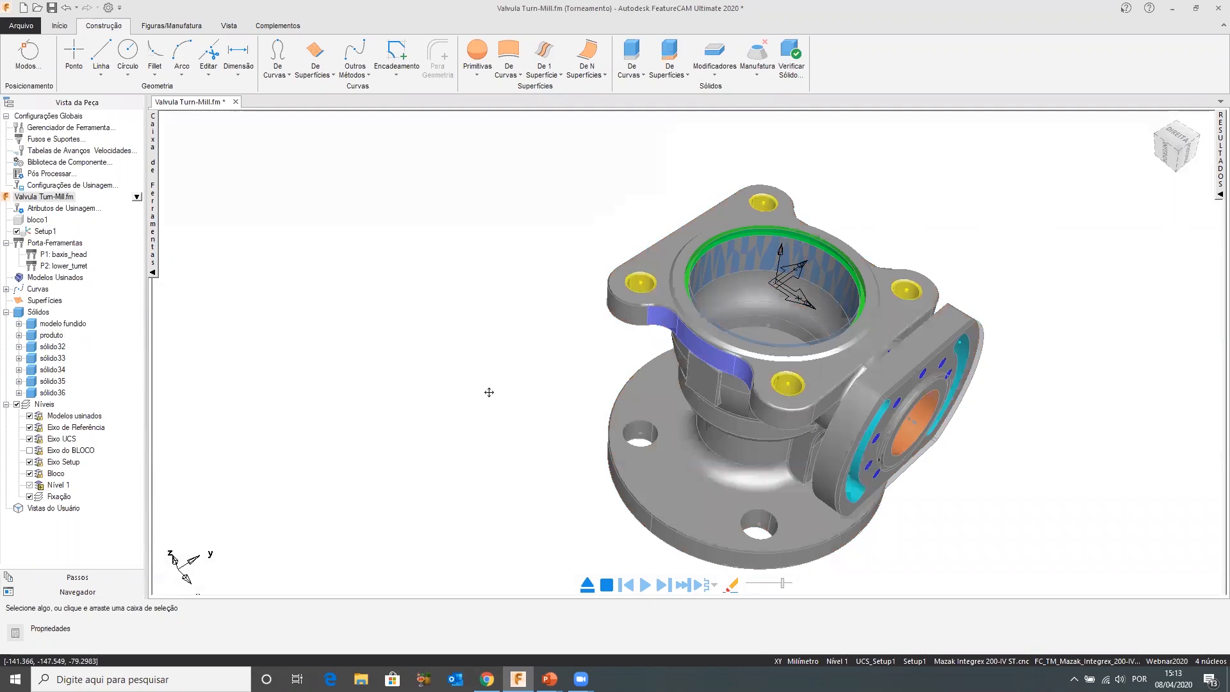
Examine the finished product's colored holes, slots and bores on the upper and square flanges
middle_drag(697, 269, 542, 263)
middle_drag(431, 196, 772, 309)
middle_drag(785, 229, 666, 391)
scroll(824, 265, up, 4)
scroll(572, 265, down, 10)
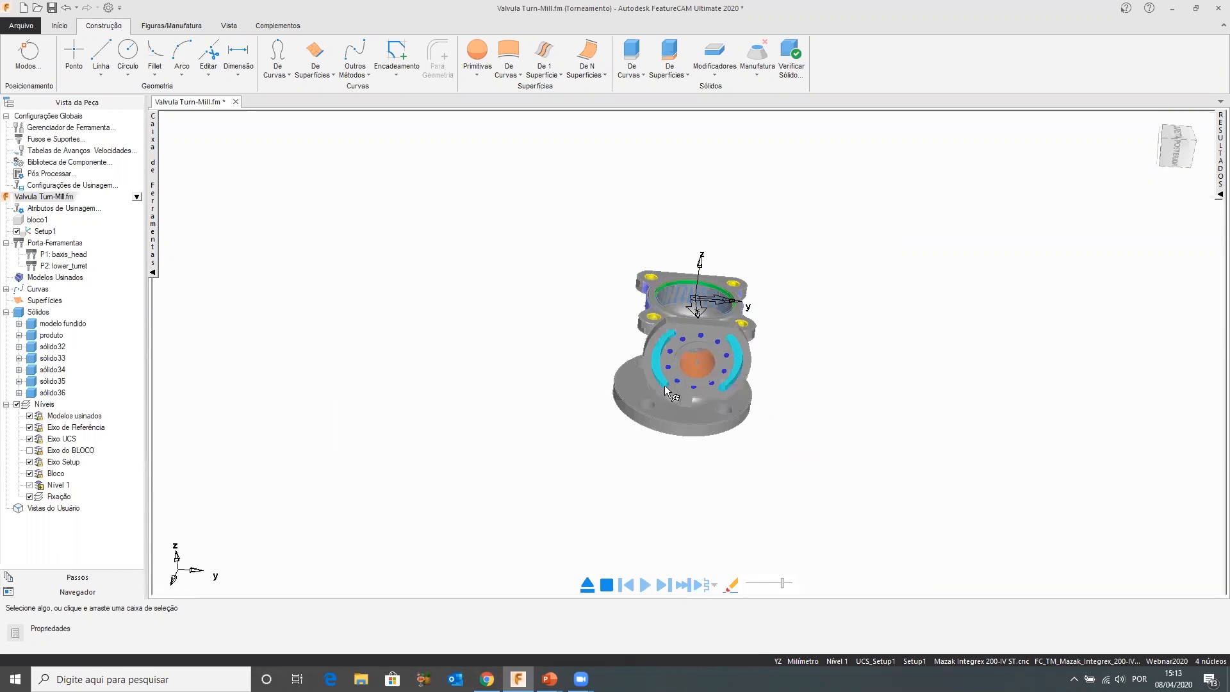
scroll(667, 391, up, 3)
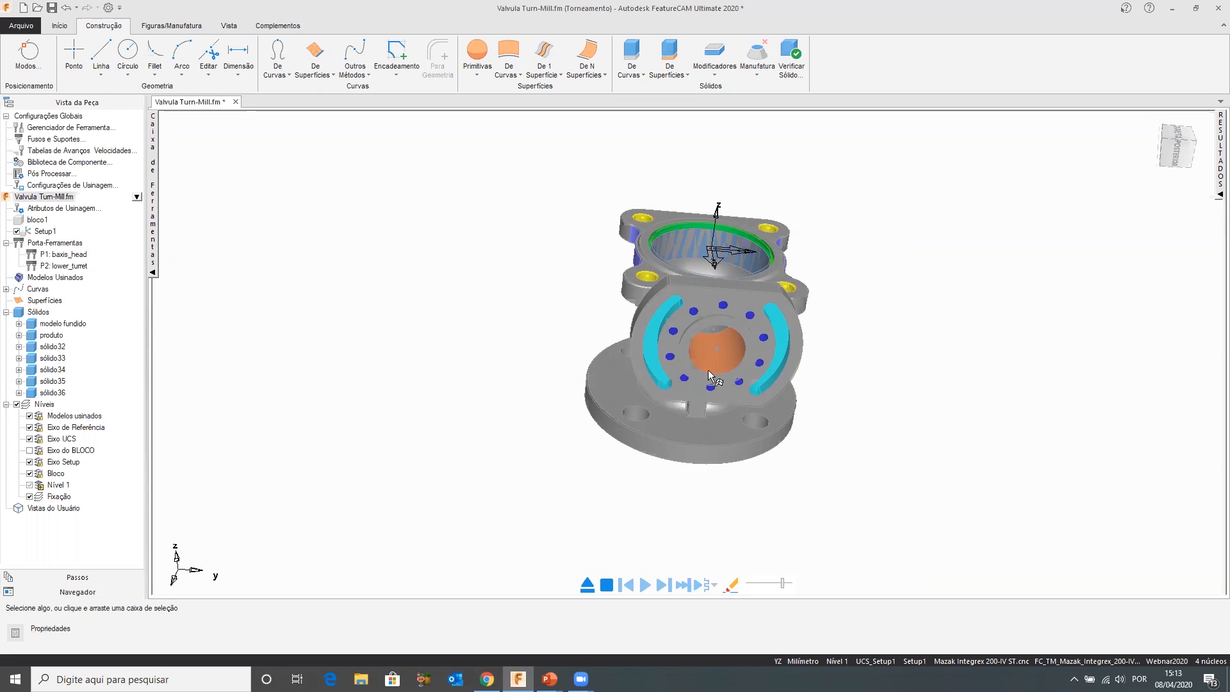
middle_drag(709, 371, 466, 345)
click(54, 25)
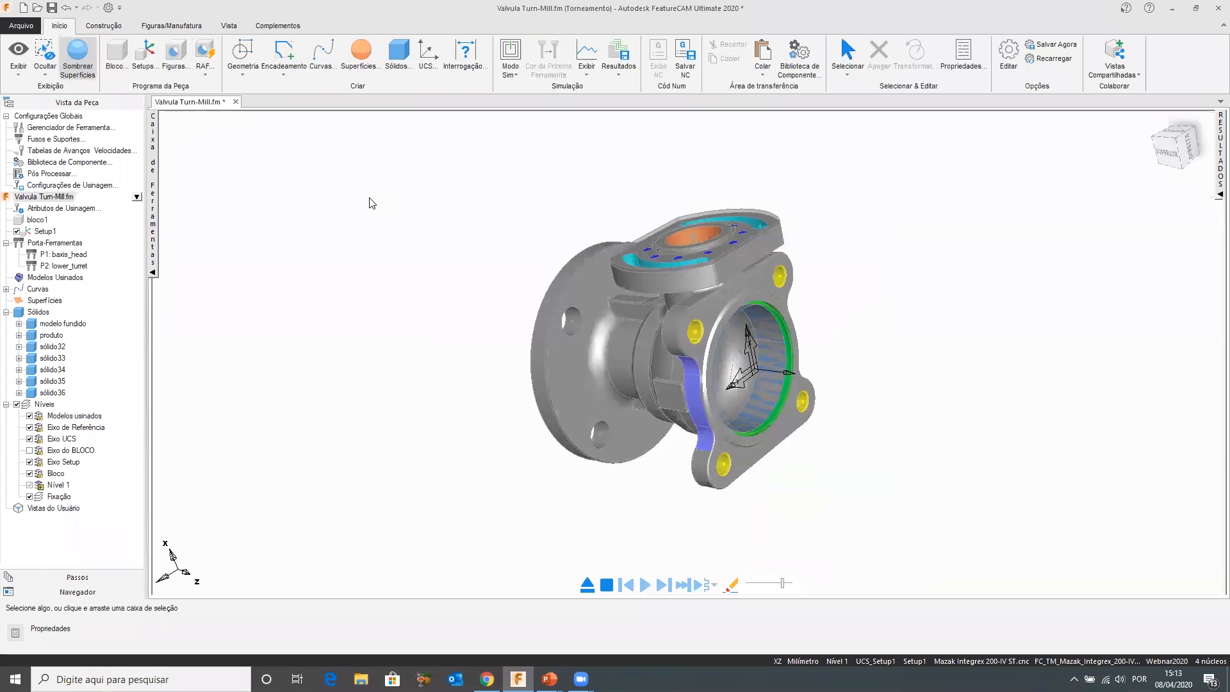
middle_drag(754, 347, 282, 134)
click(175, 58)
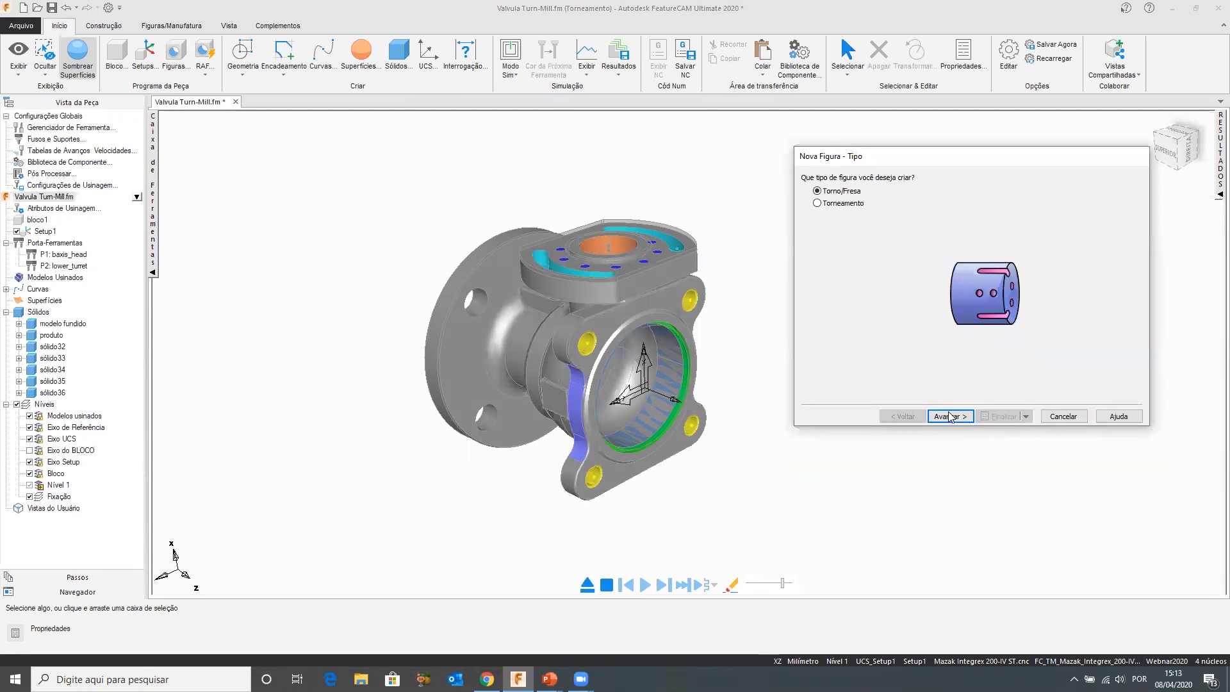
key(Return)
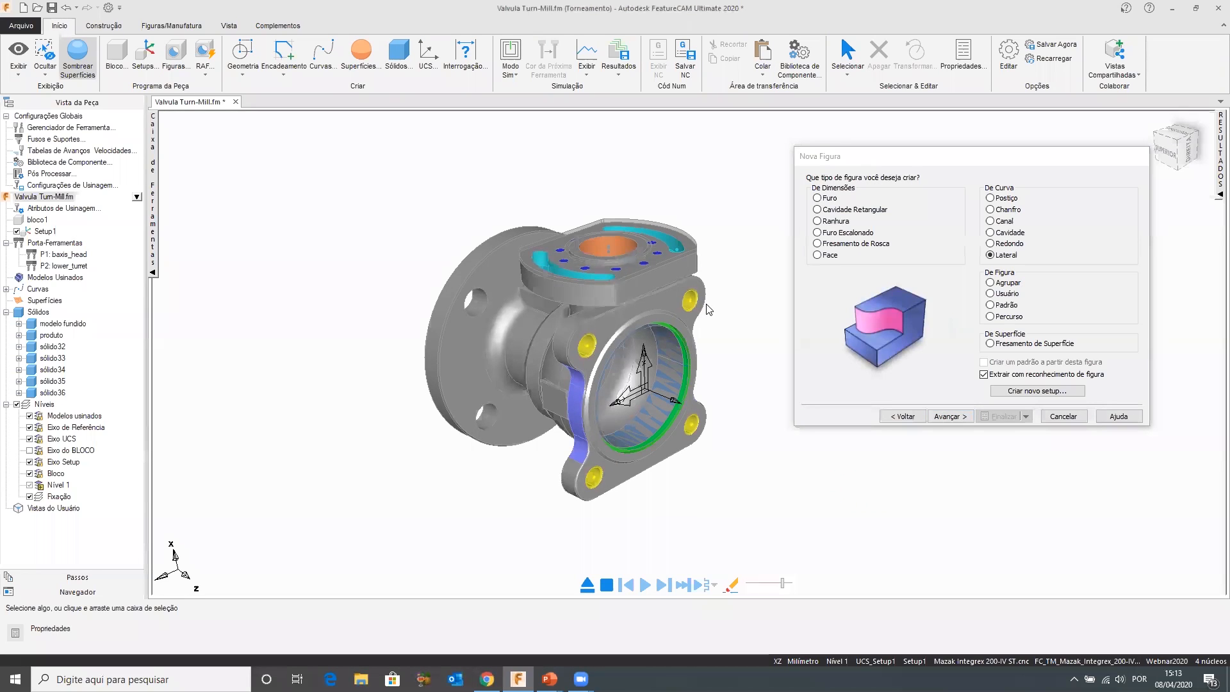
click(1061, 417)
Inspect the valve from several sides, zooming in on the upper flange's slots and holes and the square flange's bore
click(206, 69)
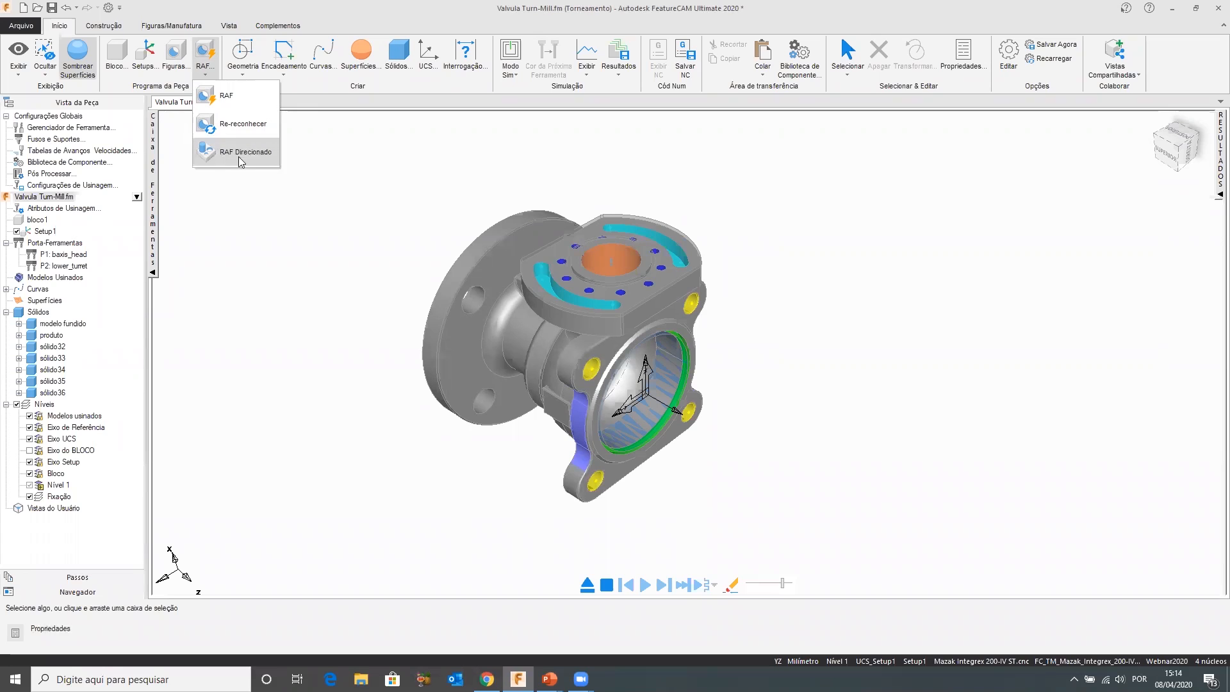
click(298, 277)
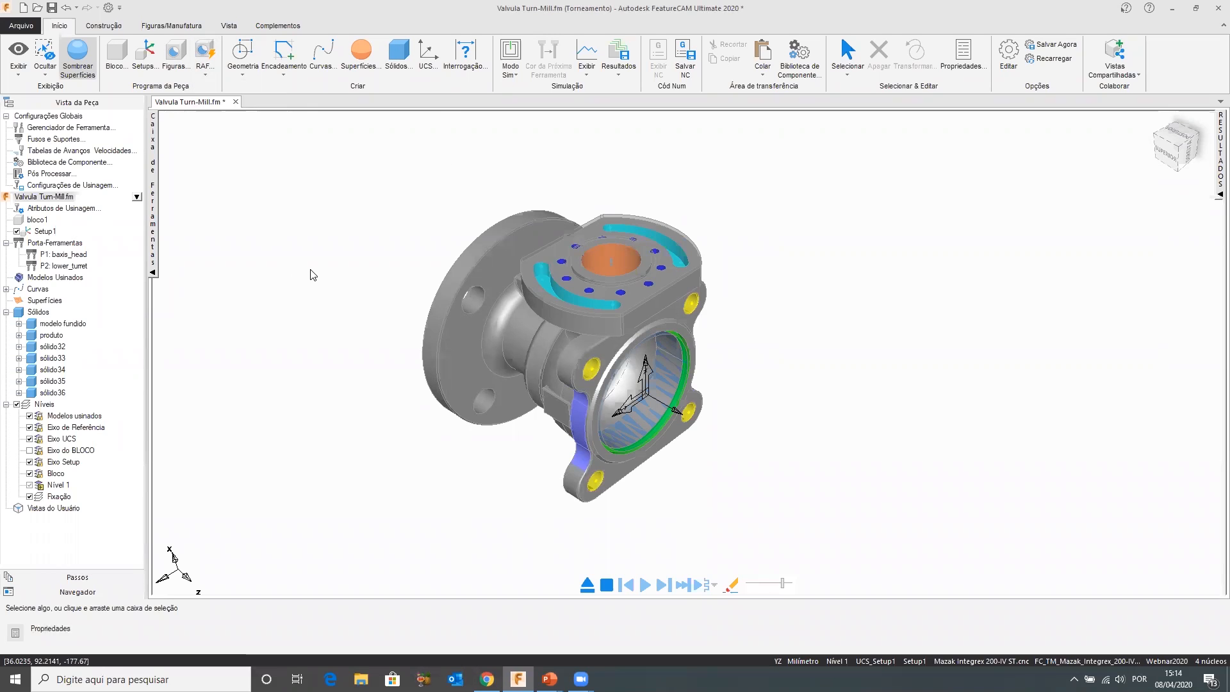
middle_drag(517, 280, 666, 301)
scroll(565, 294, up, 2)
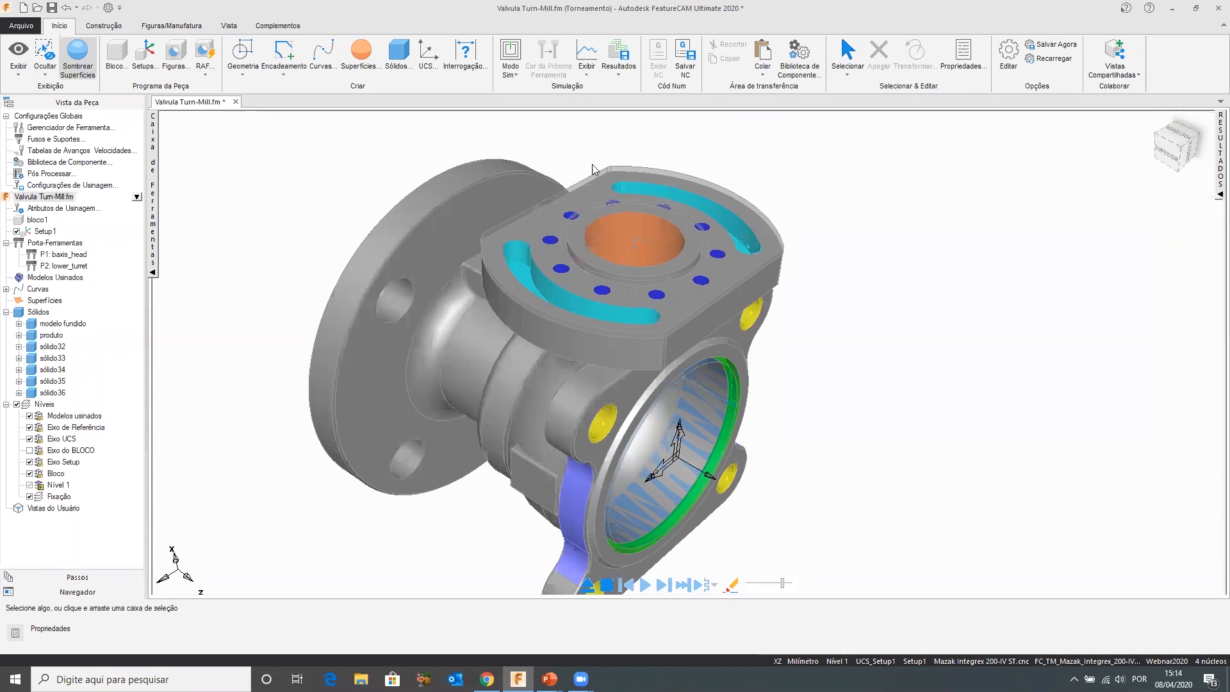
scroll(677, 271, up, 1)
scroll(667, 301, down, 1)
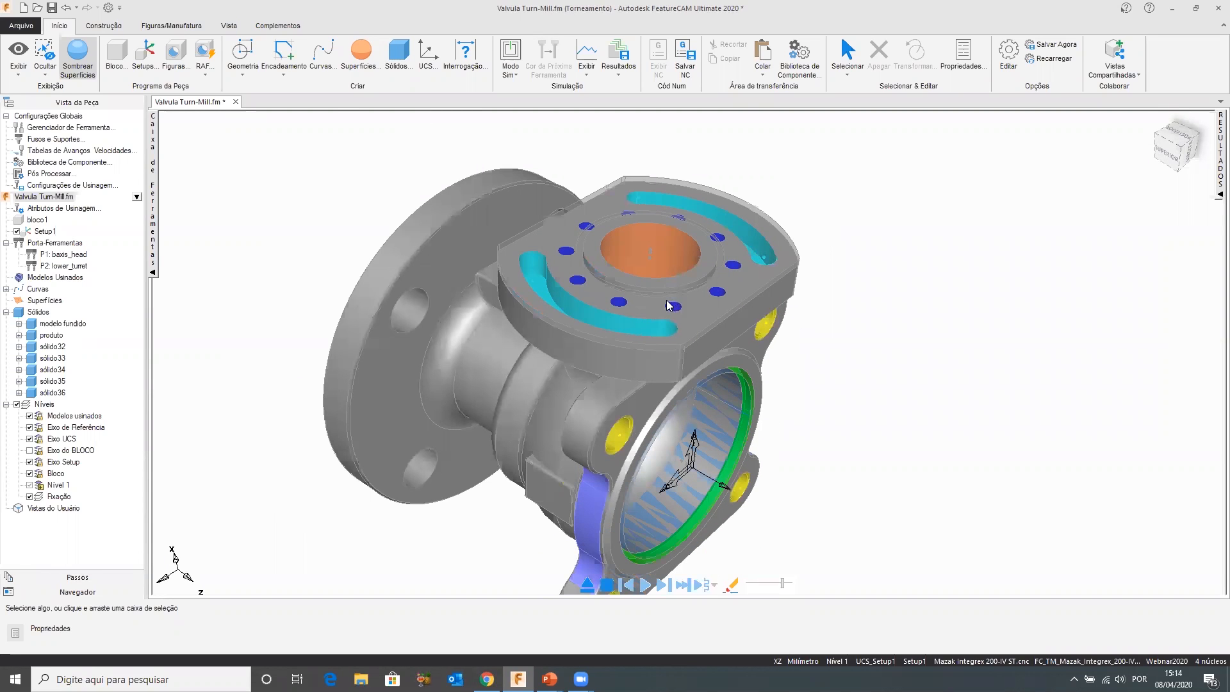
scroll(668, 305, down, 1)
scroll(719, 252, down, 1)
scroll(647, 295, down, 1)
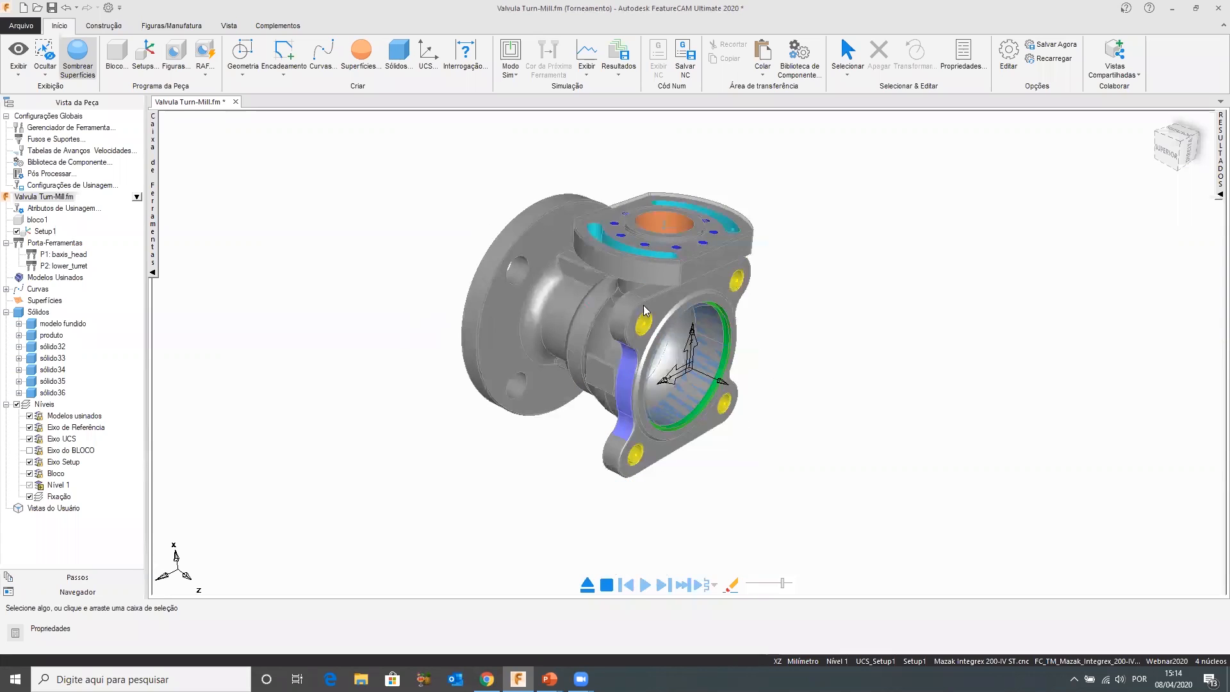
middle_drag(620, 398, 666, 140)
scroll(667, 386, up, 4)
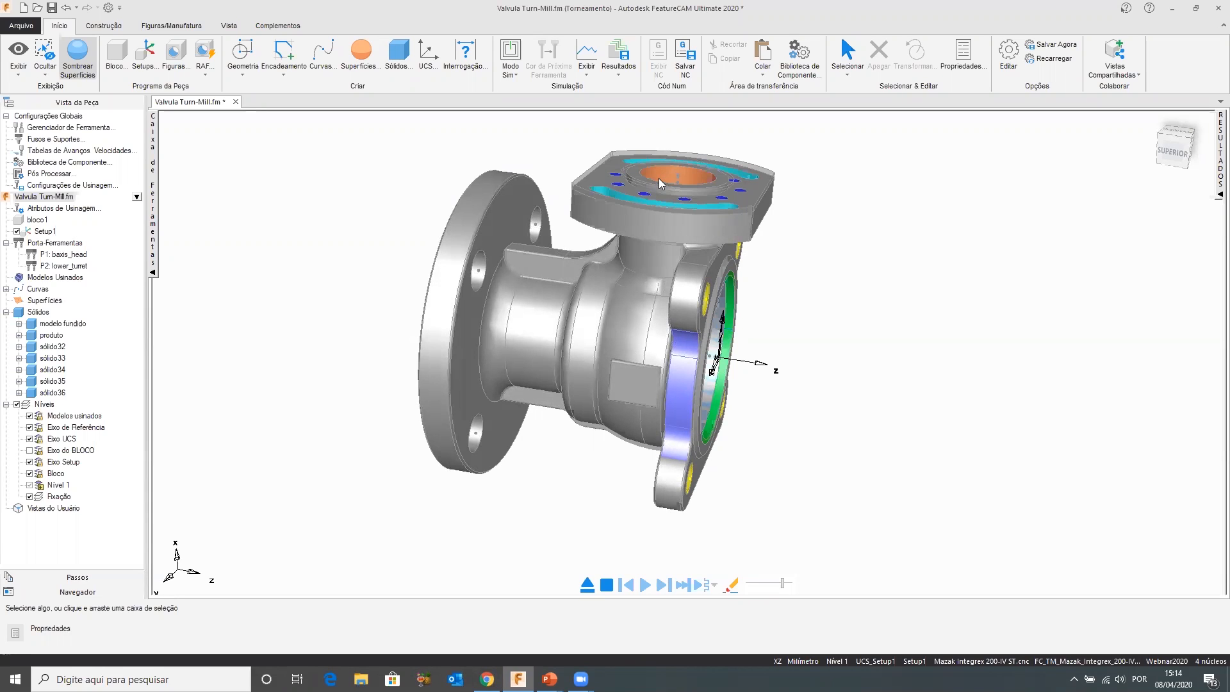
ctrl+middle_drag(659, 184, 758, 323)
middle_drag(649, 301, 546, 237)
scroll(664, 282, up, 3)
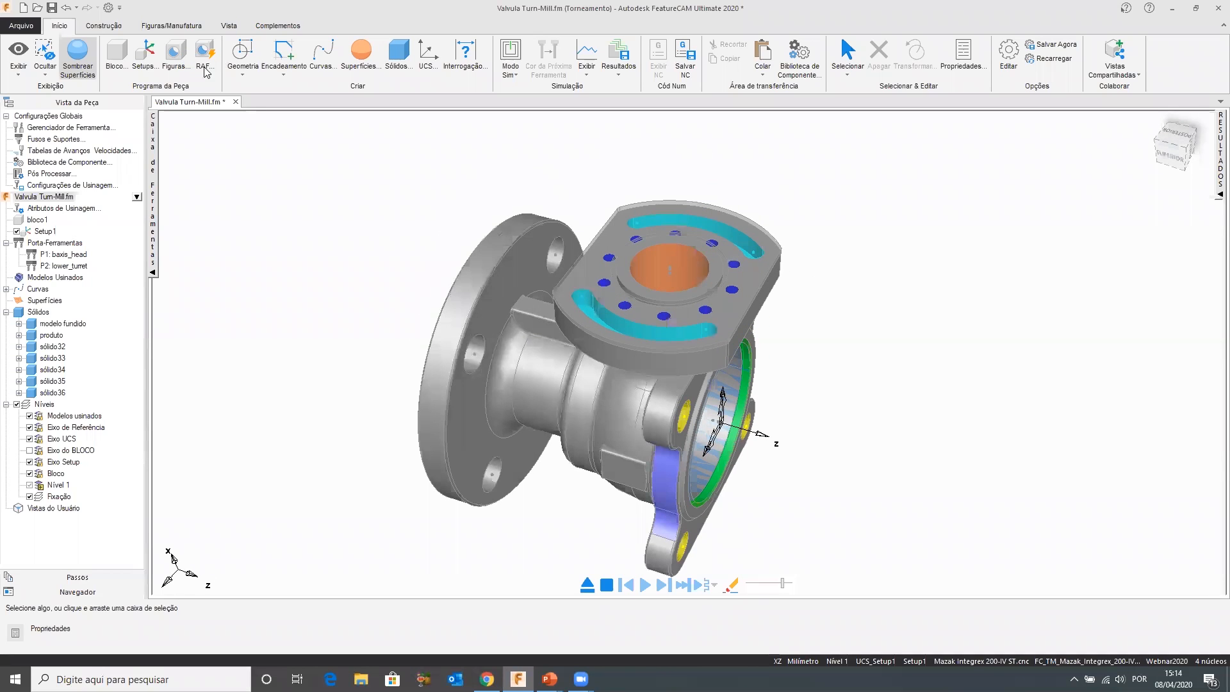
middle_drag(684, 318, 629, 306)
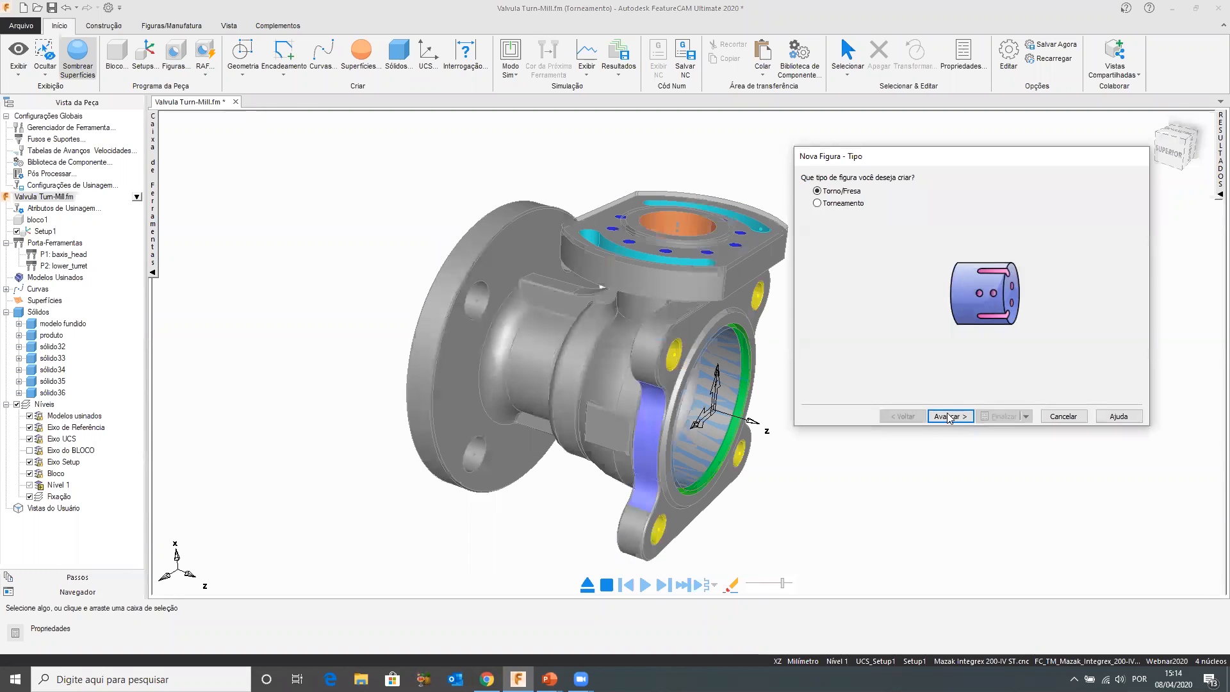
Try to recognize the upper flange's slots automatically as Torno/Fresa figures, aligned around the indexed axis and normal to the flange's top face
key(Return)
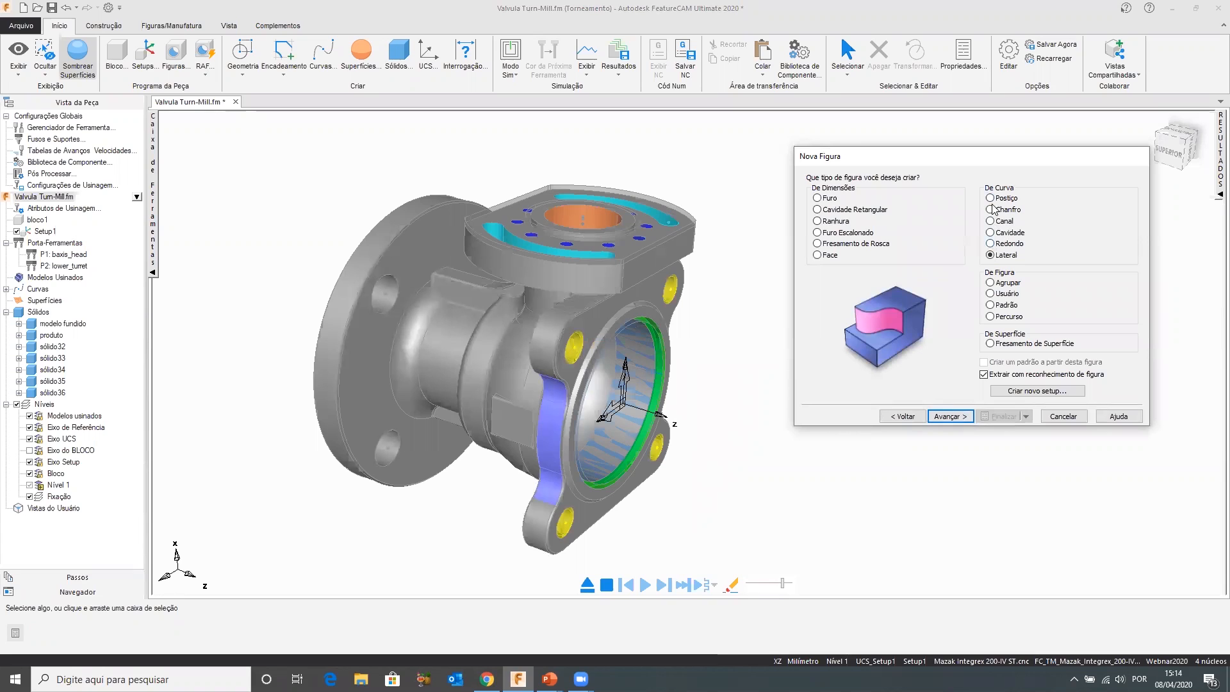
middle_drag(689, 215, 670, 266)
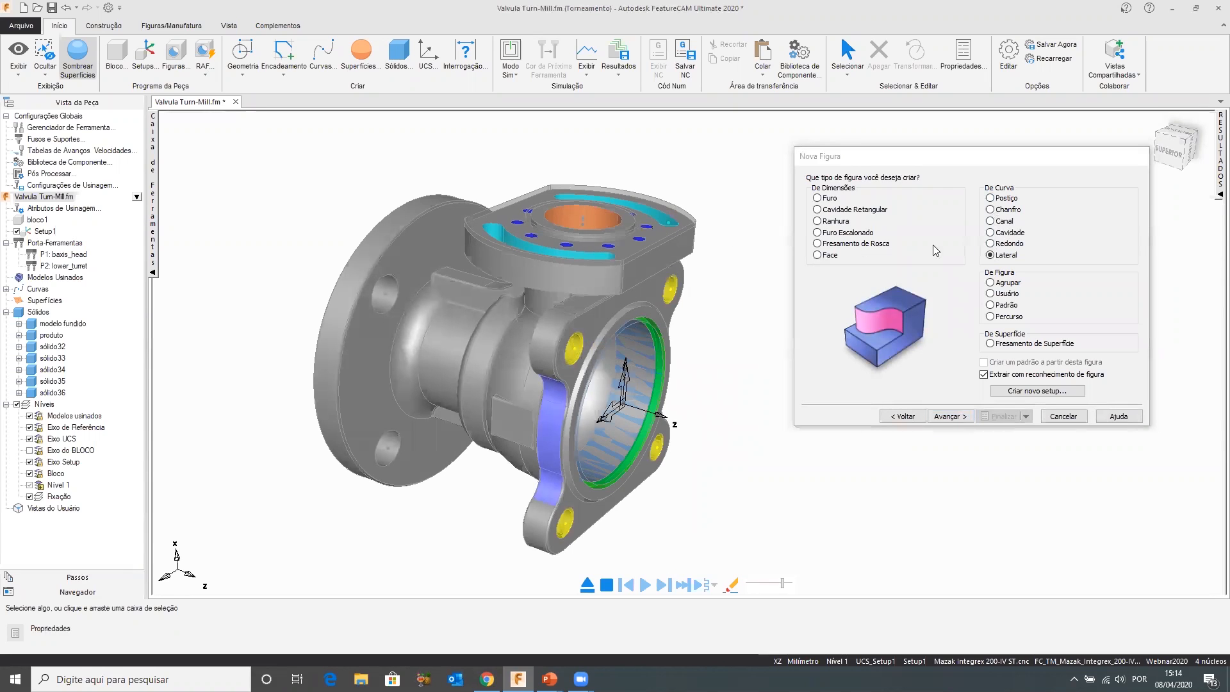
click(952, 416)
click(834, 231)
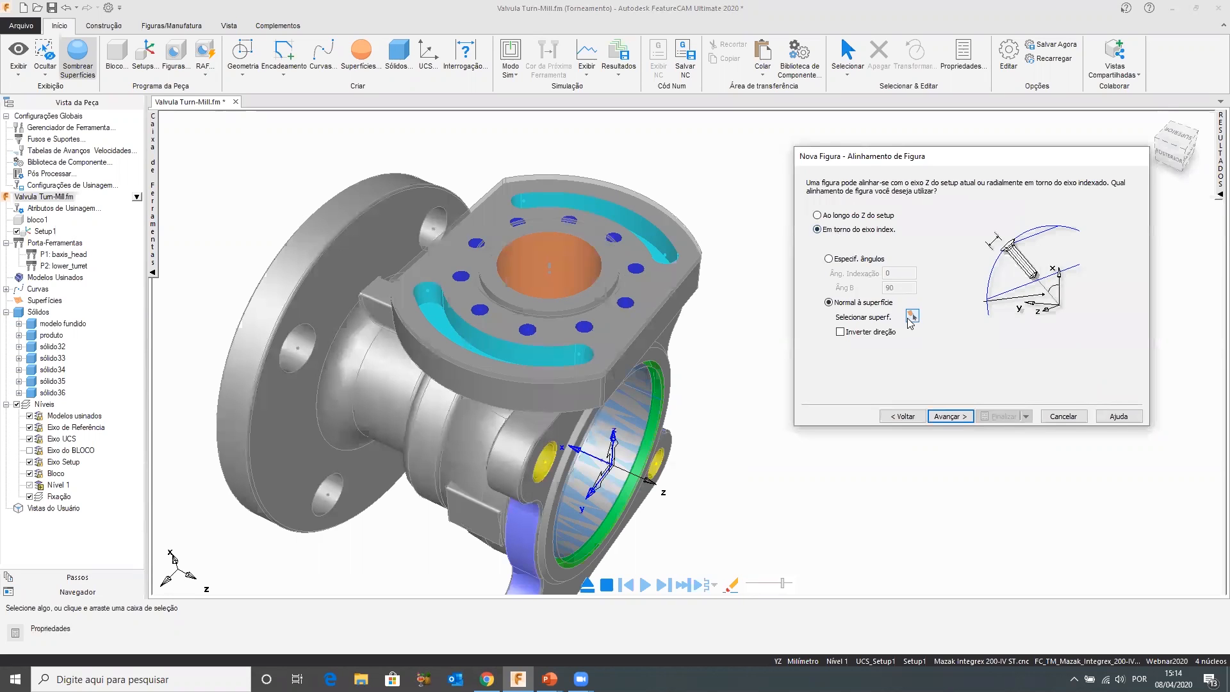
click(913, 319)
click(670, 282)
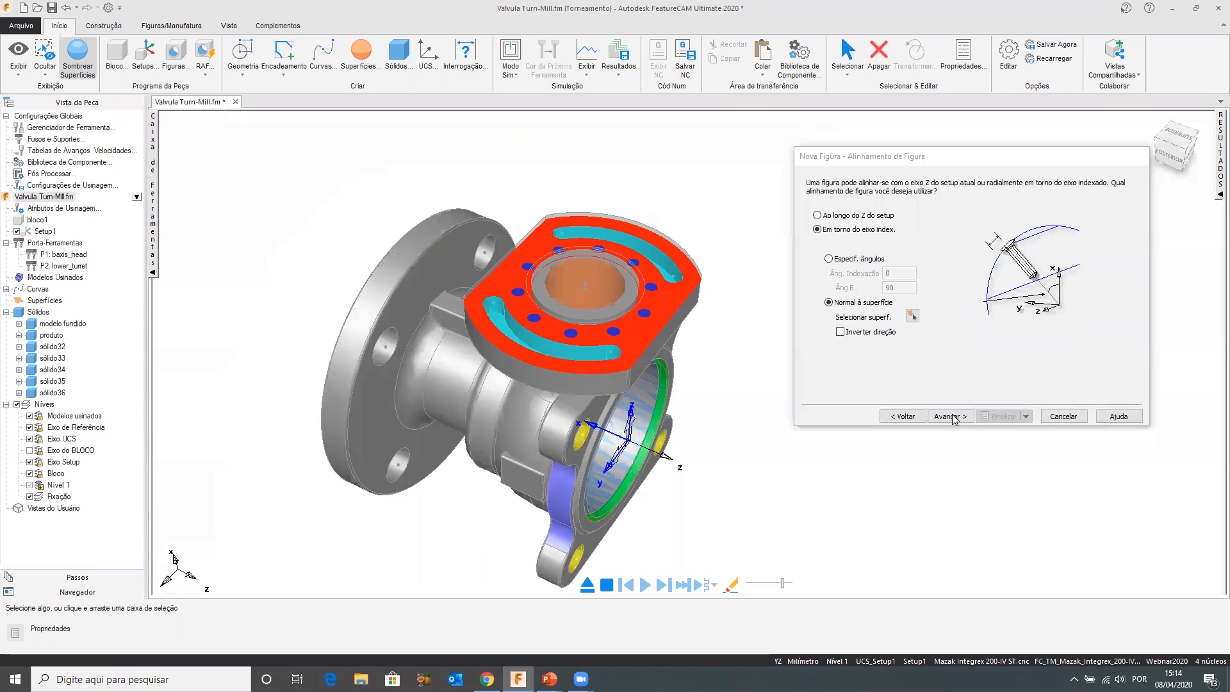
click(951, 416)
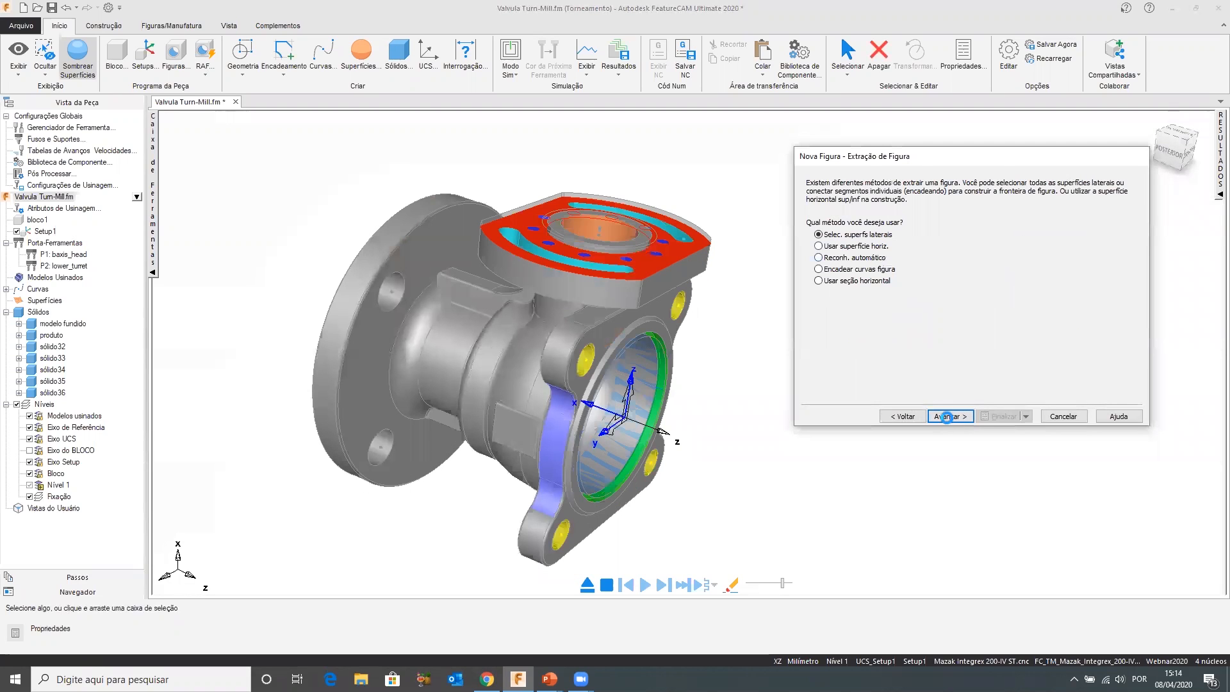
key(Return)
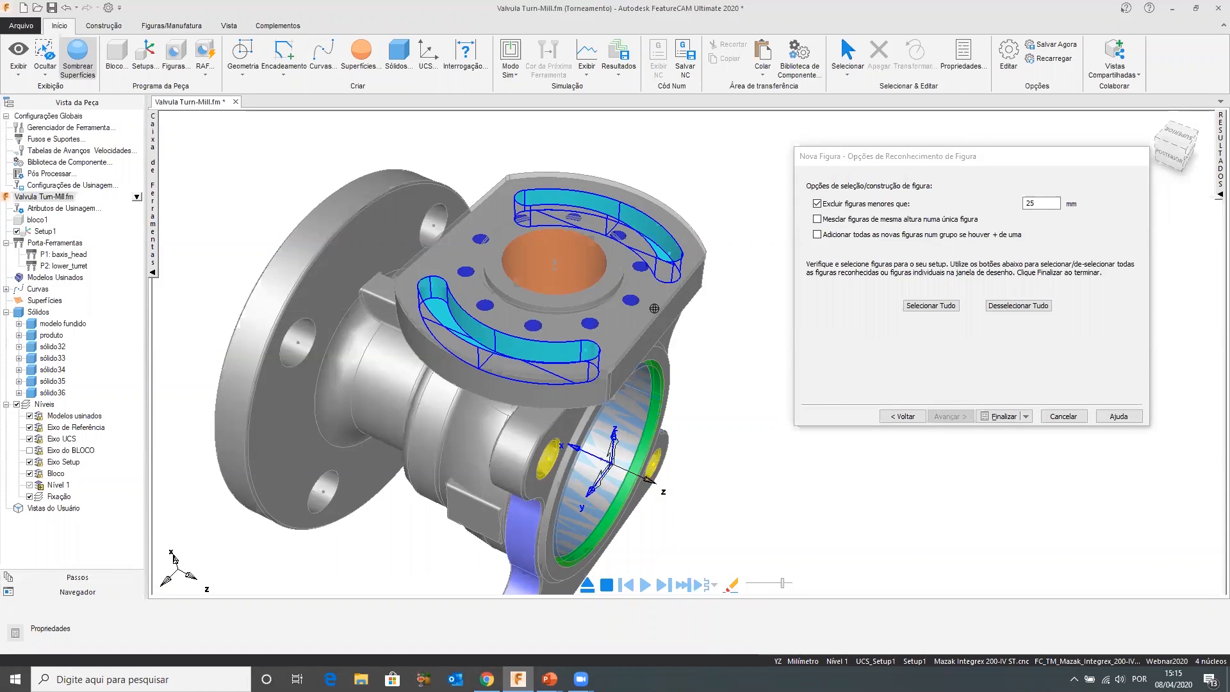
middle_drag(516, 282, 522, 288)
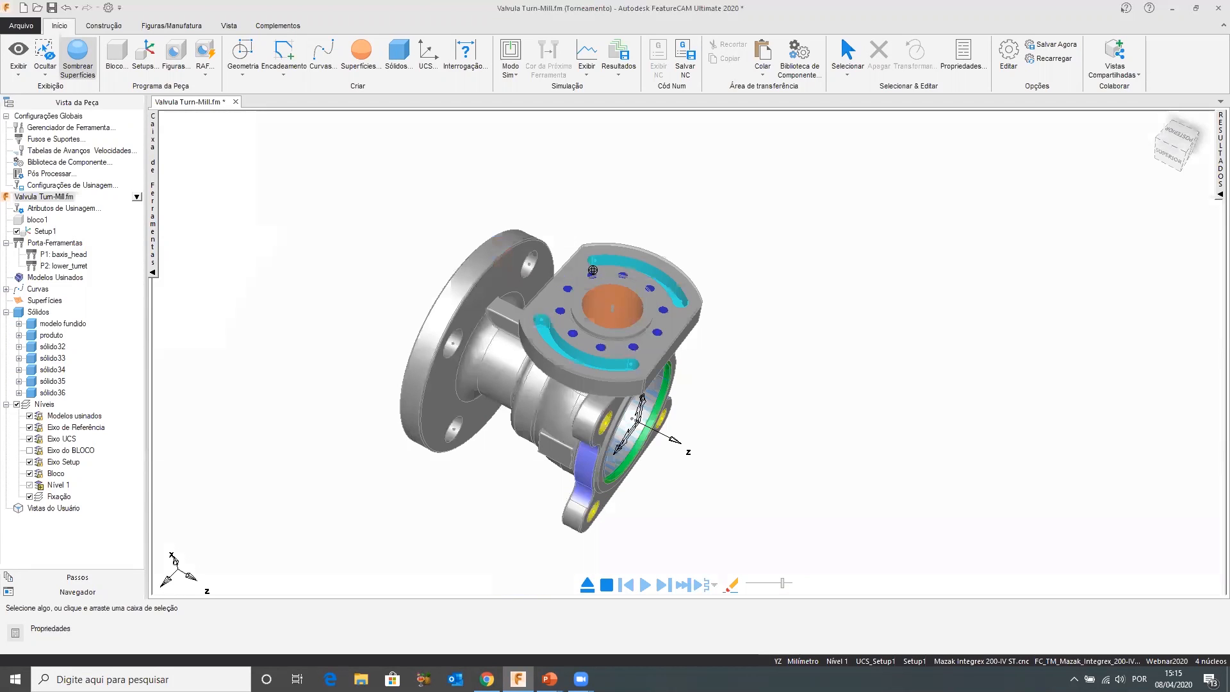
Run directed feature recognition for holes up to 25 mm, Postiço and Cavidade figures, aligned along the setup's Z axis
middle_drag(557, 314, 555, 344)
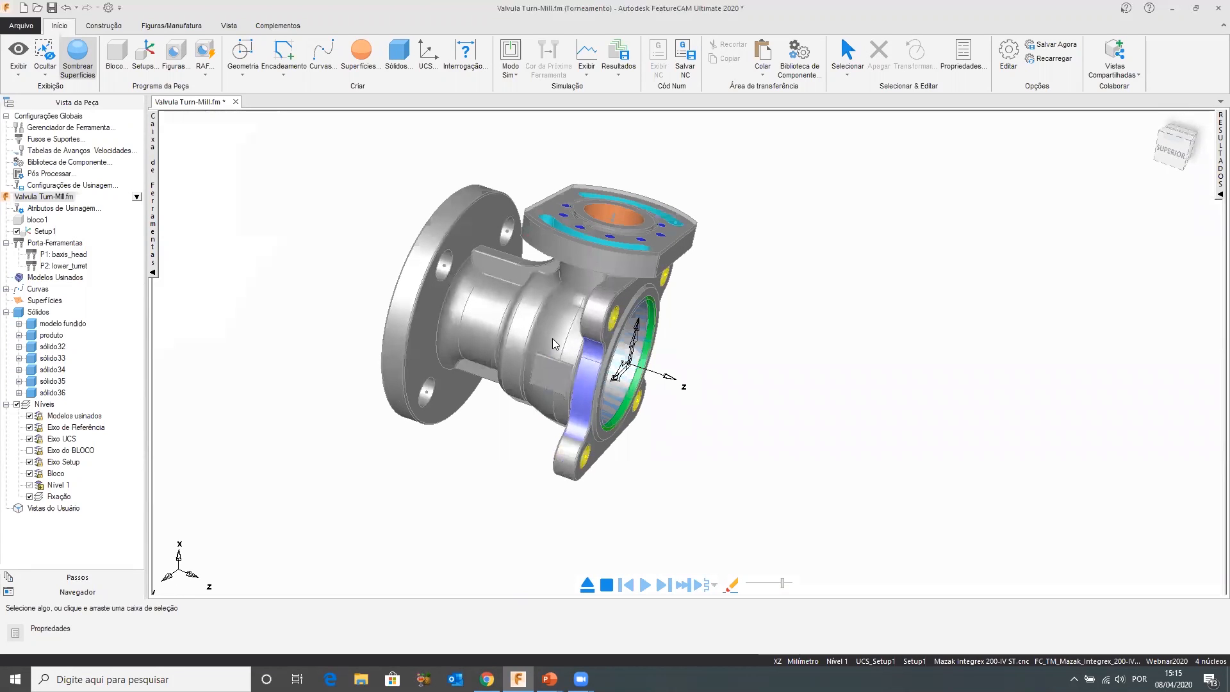
click(213, 73)
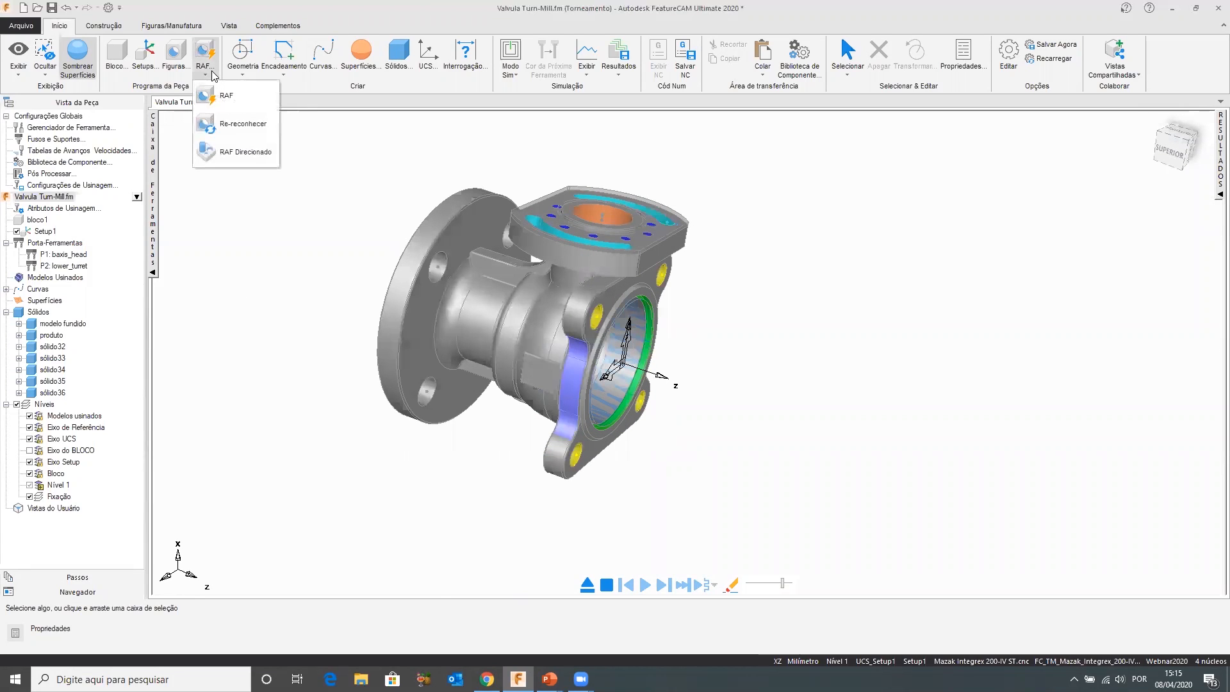
click(247, 152)
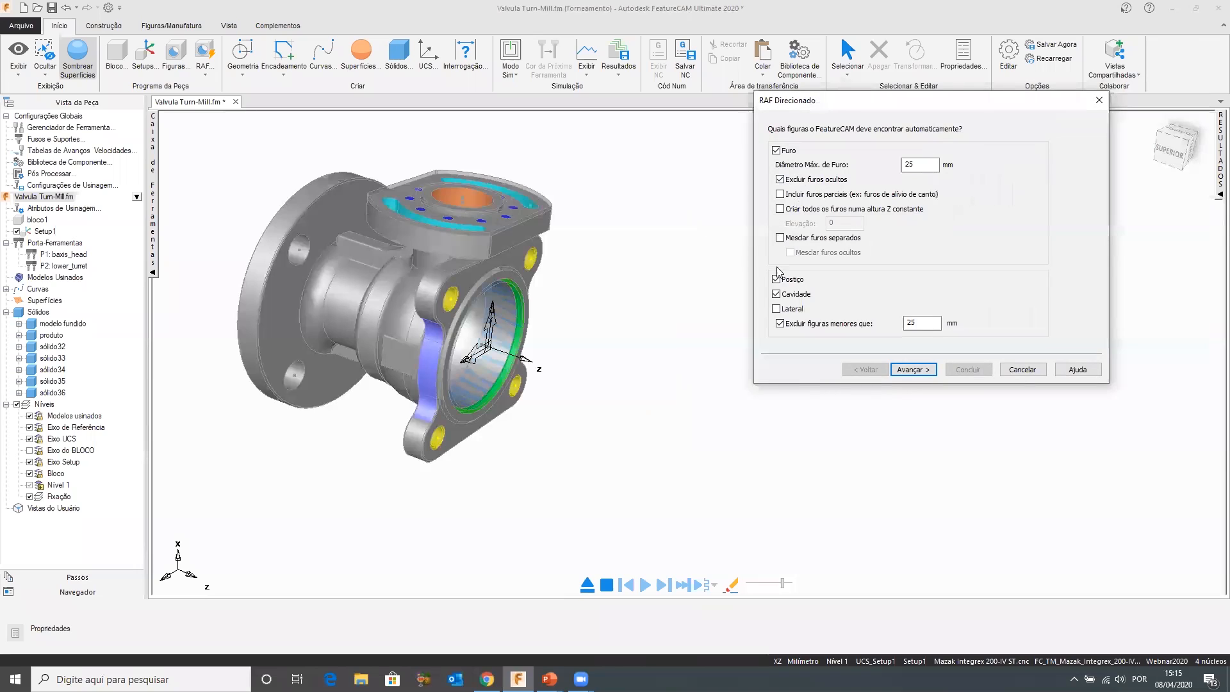
click(901, 373)
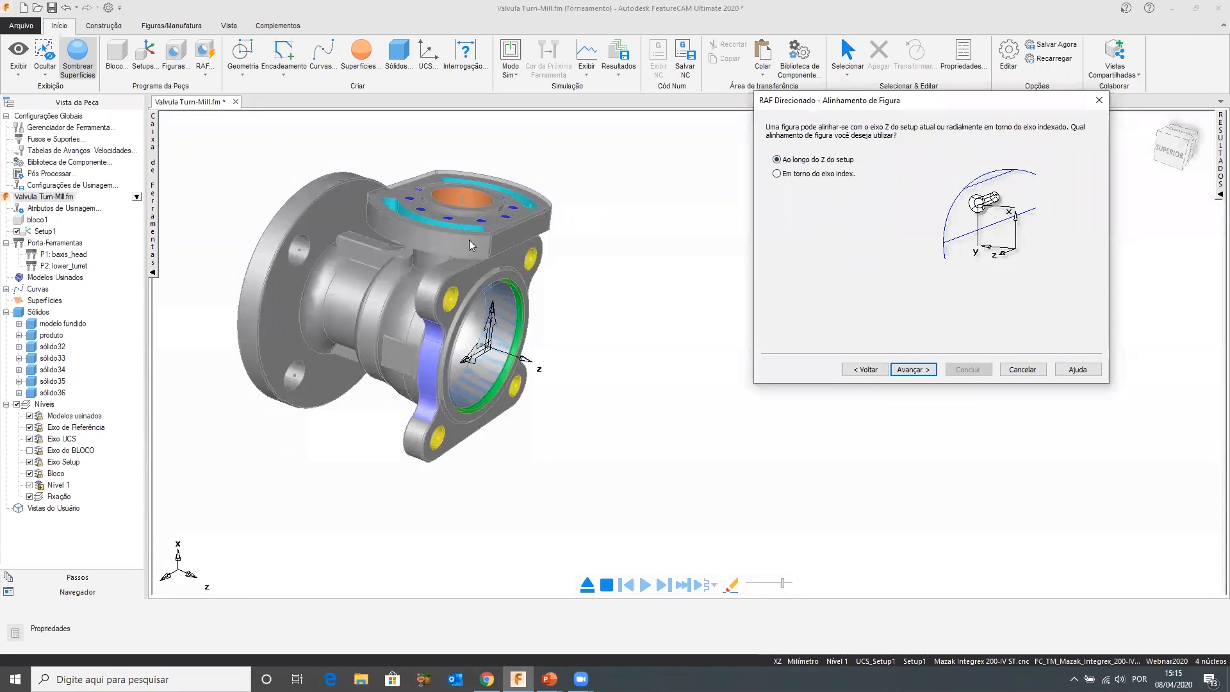
click(907, 371)
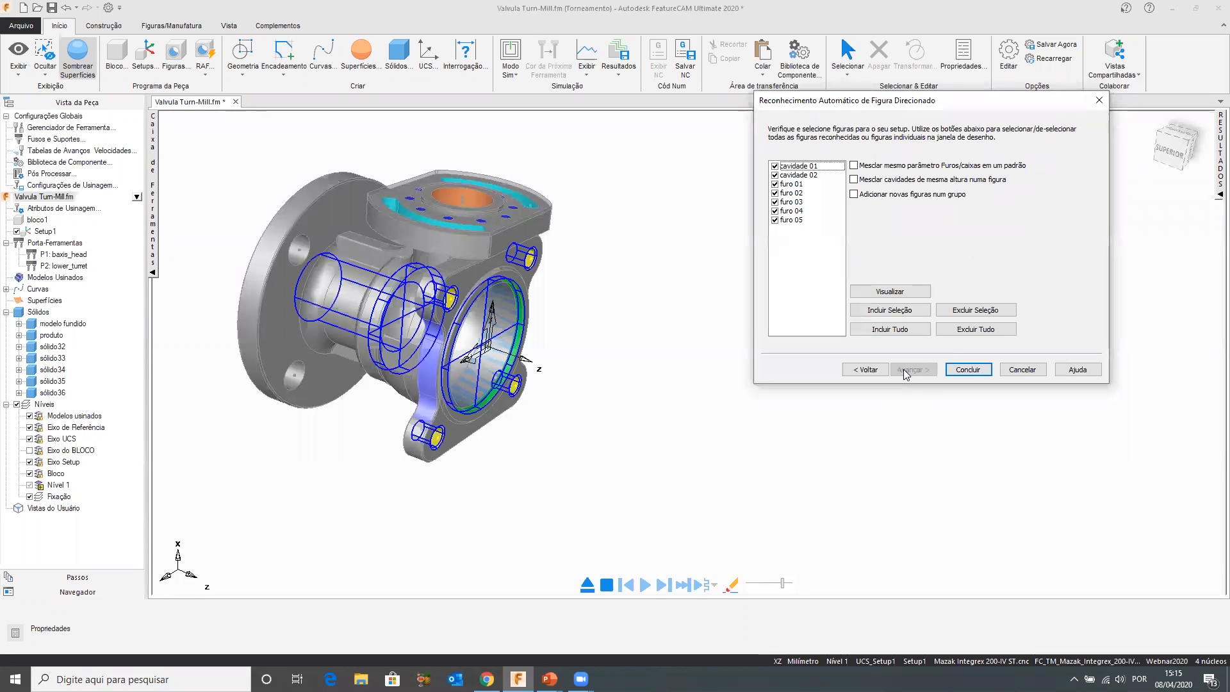
Exclude cavidade 01 and furo 01 from the recognized figures and create the remaining ones in Setup1
click(562, 281)
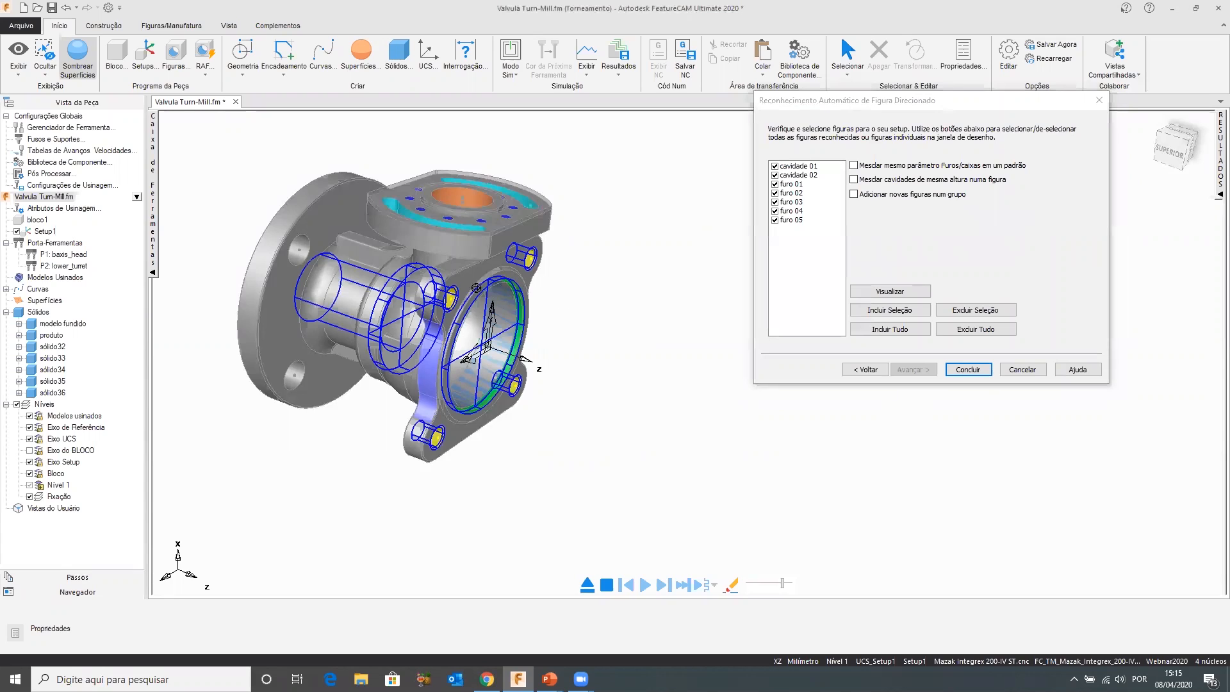
middle_drag(490, 372, 548, 320)
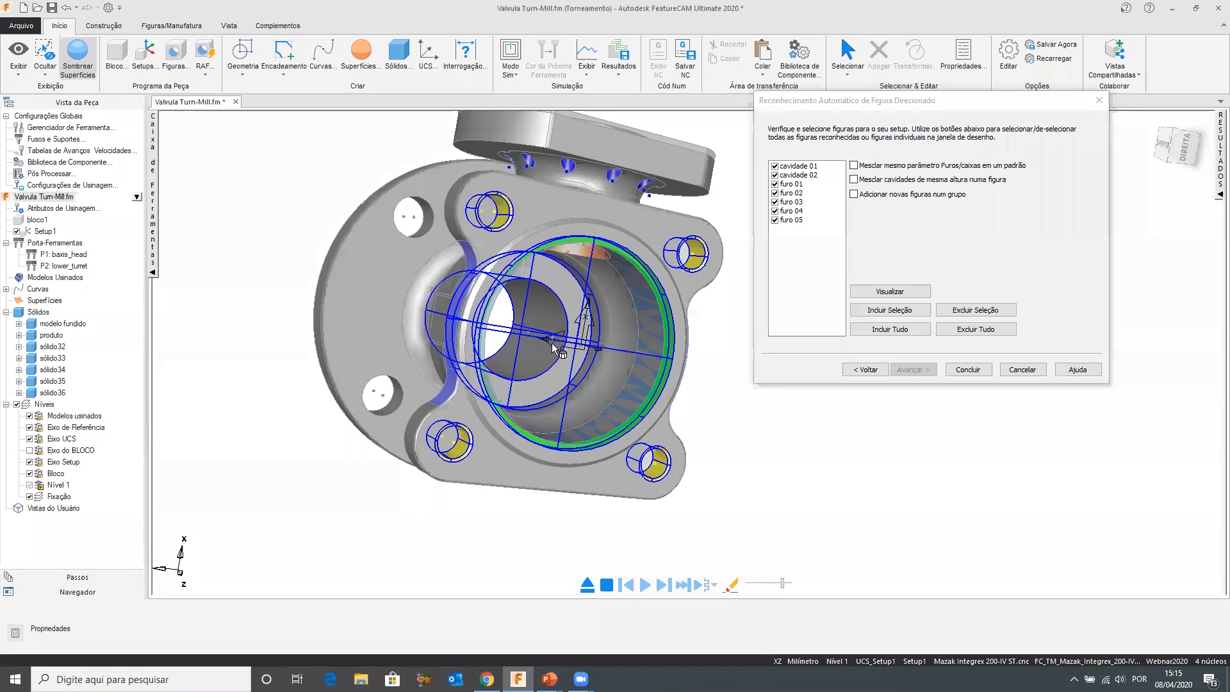
middle_drag(579, 364, 624, 331)
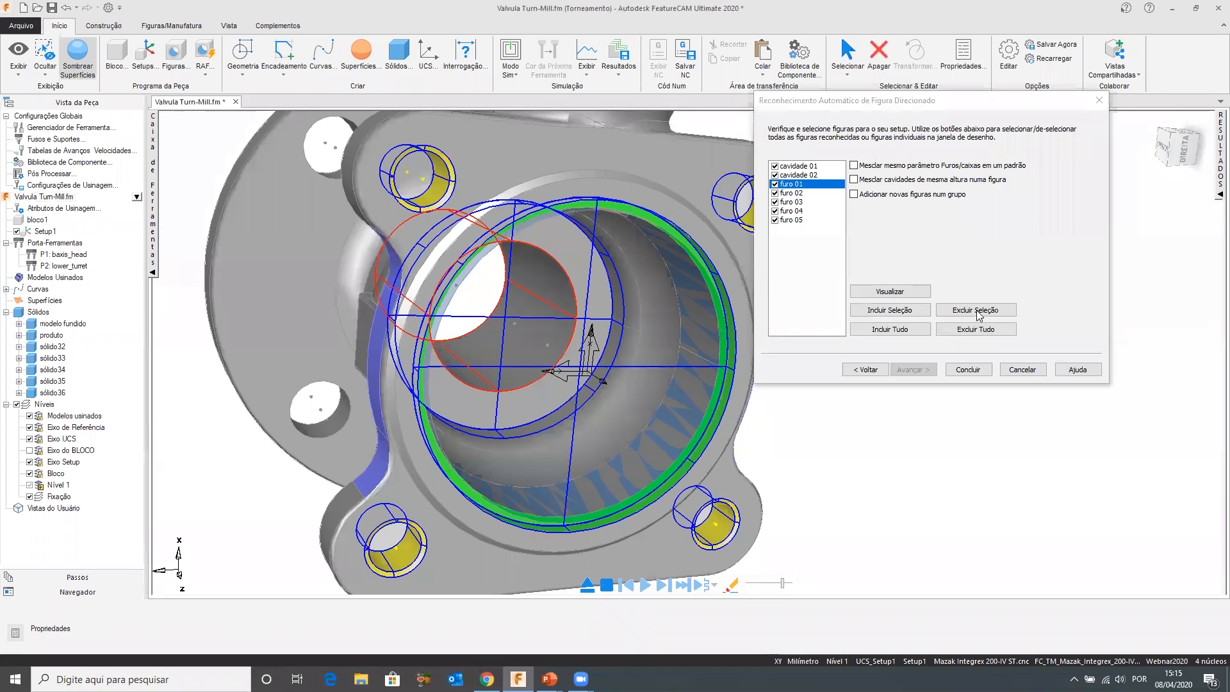
click(980, 314)
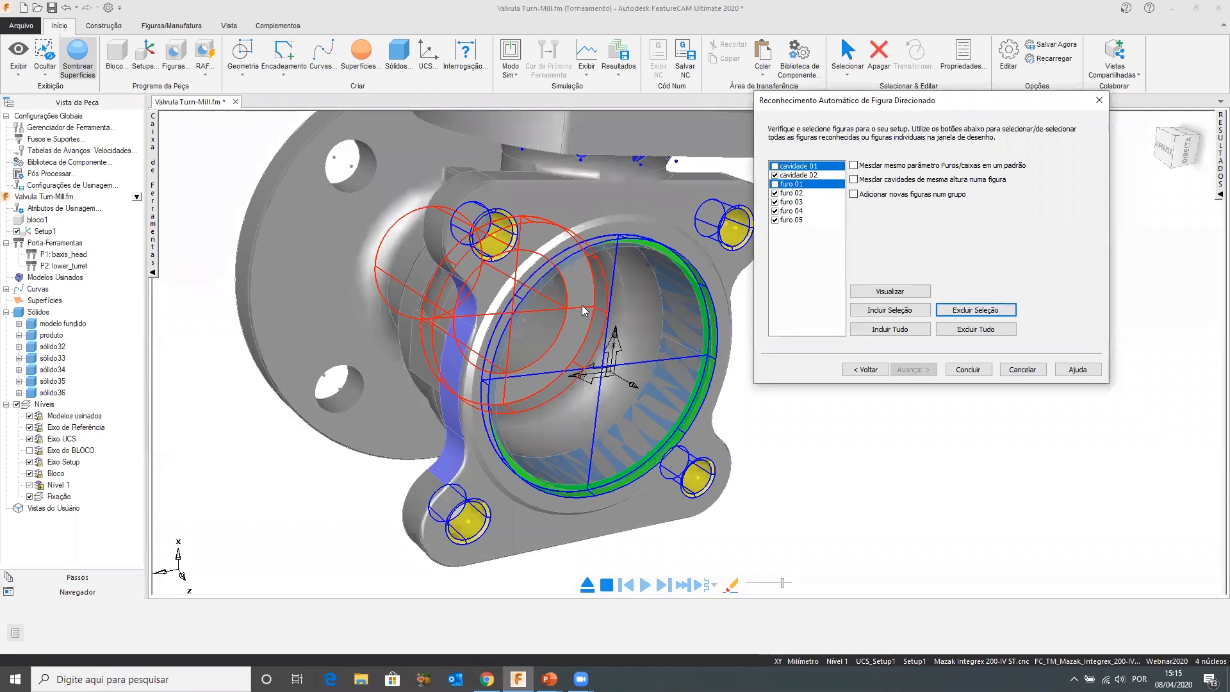
click(968, 369)
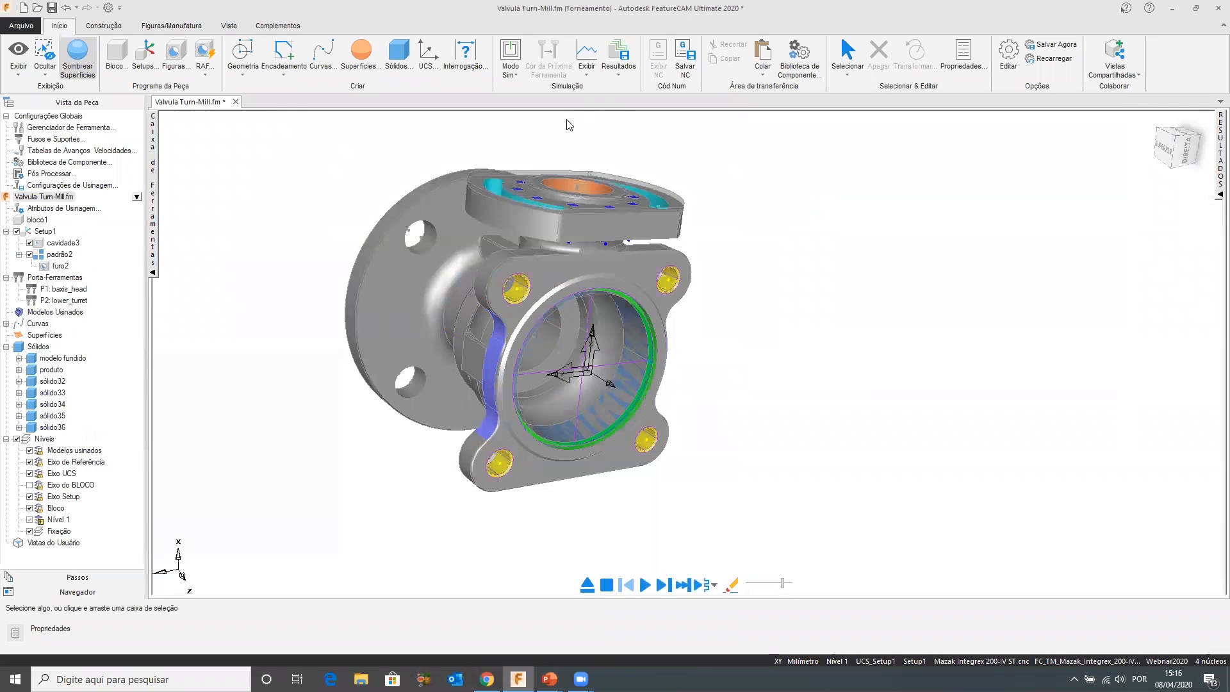
Change the simulation mode used to preview the machining
click(516, 74)
click(537, 208)
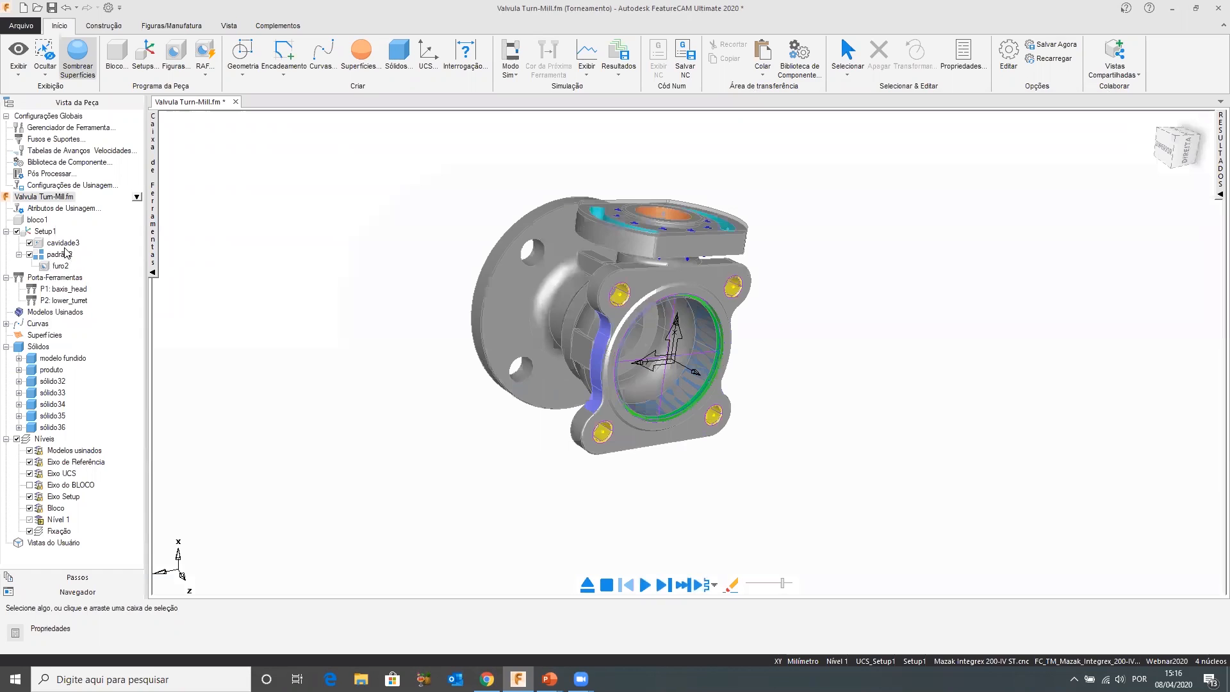
Disable the roughing pass (Passo desbaste) in the strategy of cavidade3, the pocket at the square flange's bore, and accept the properties
click(646, 323)
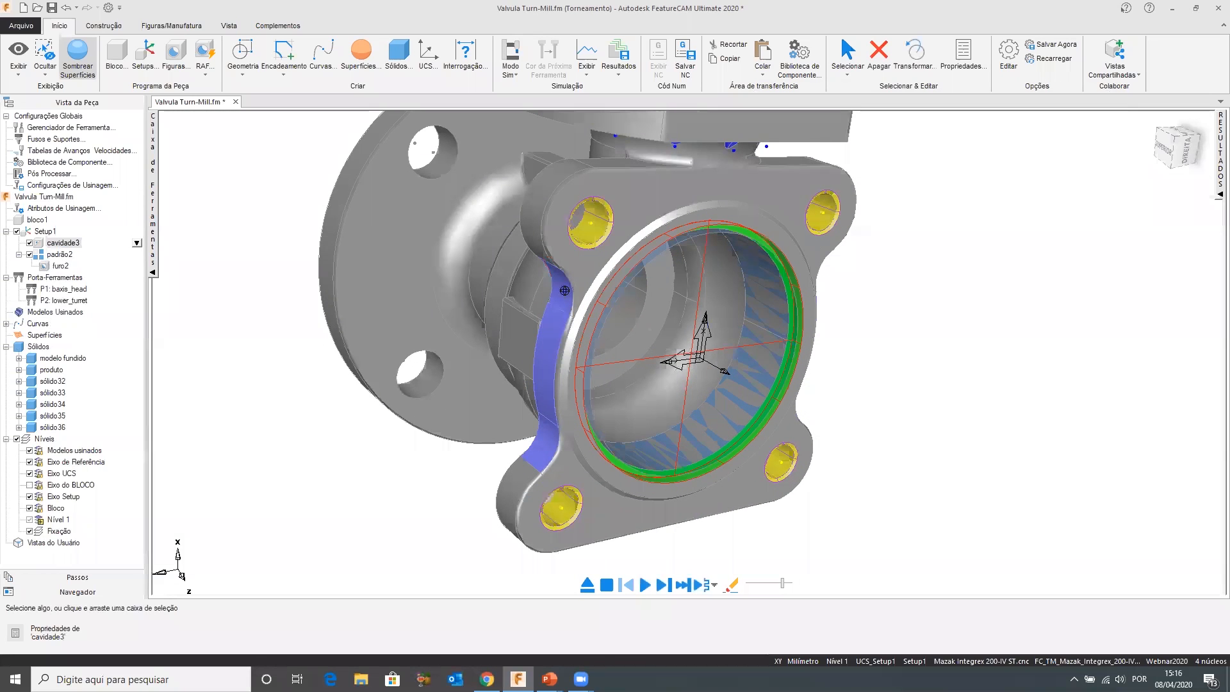
click(64, 243)
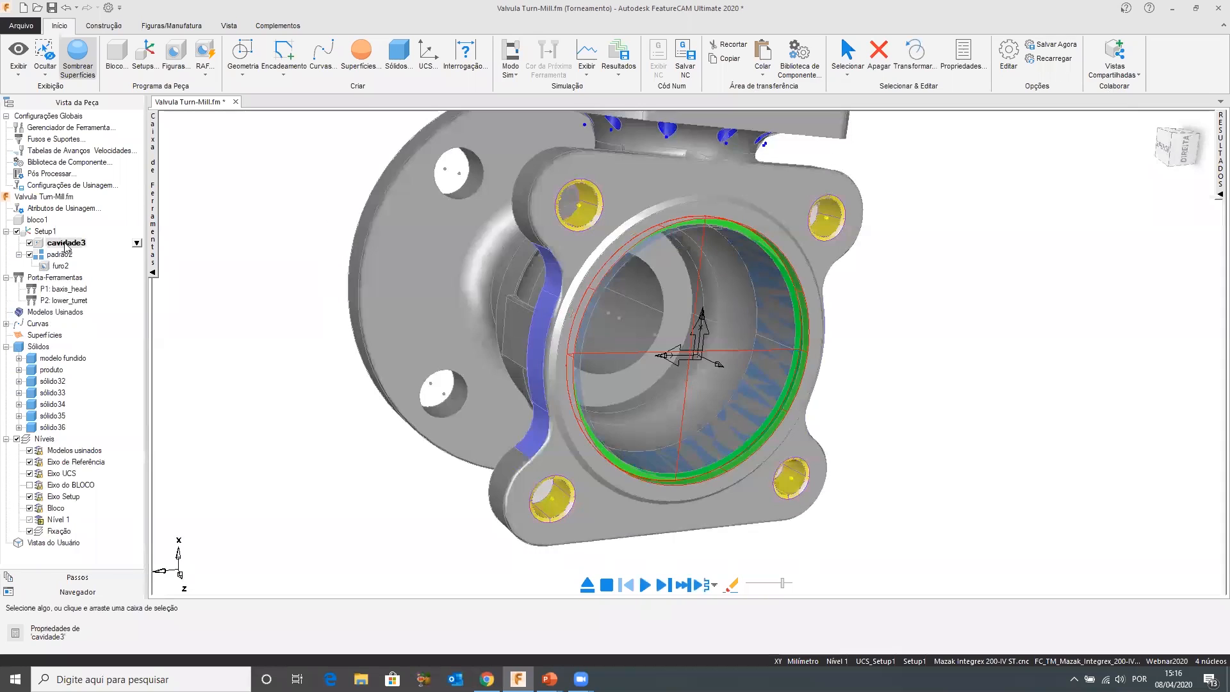
double_click(64, 244)
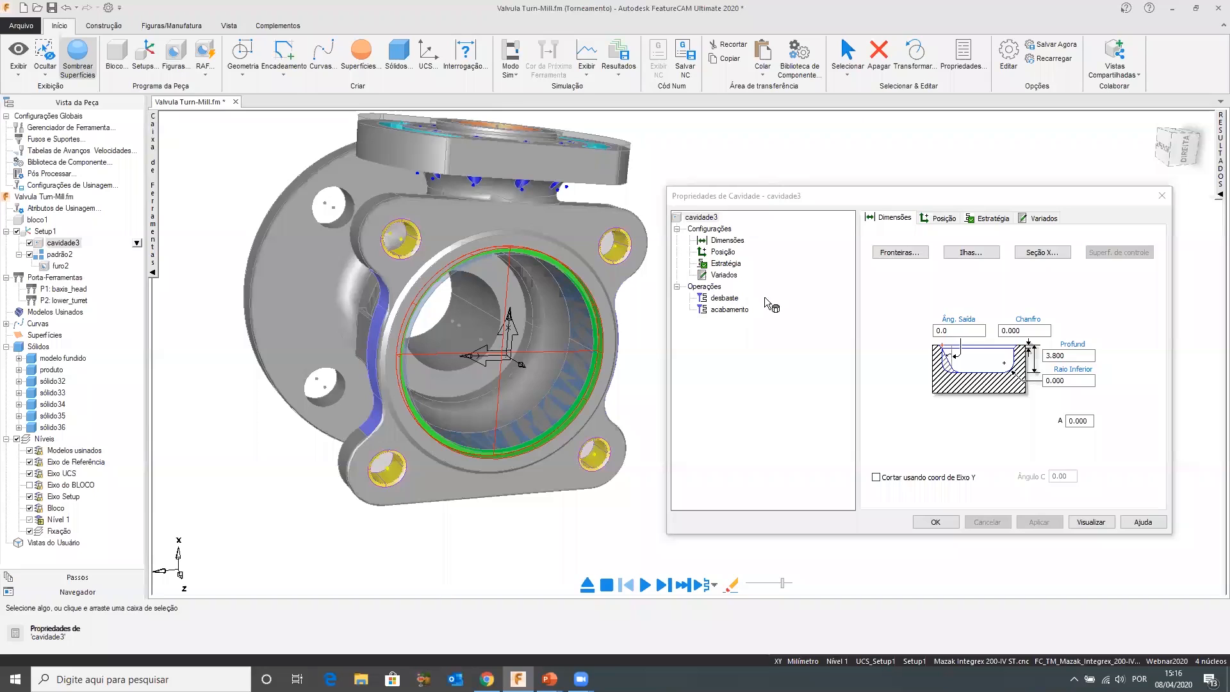
click(992, 218)
click(896, 323)
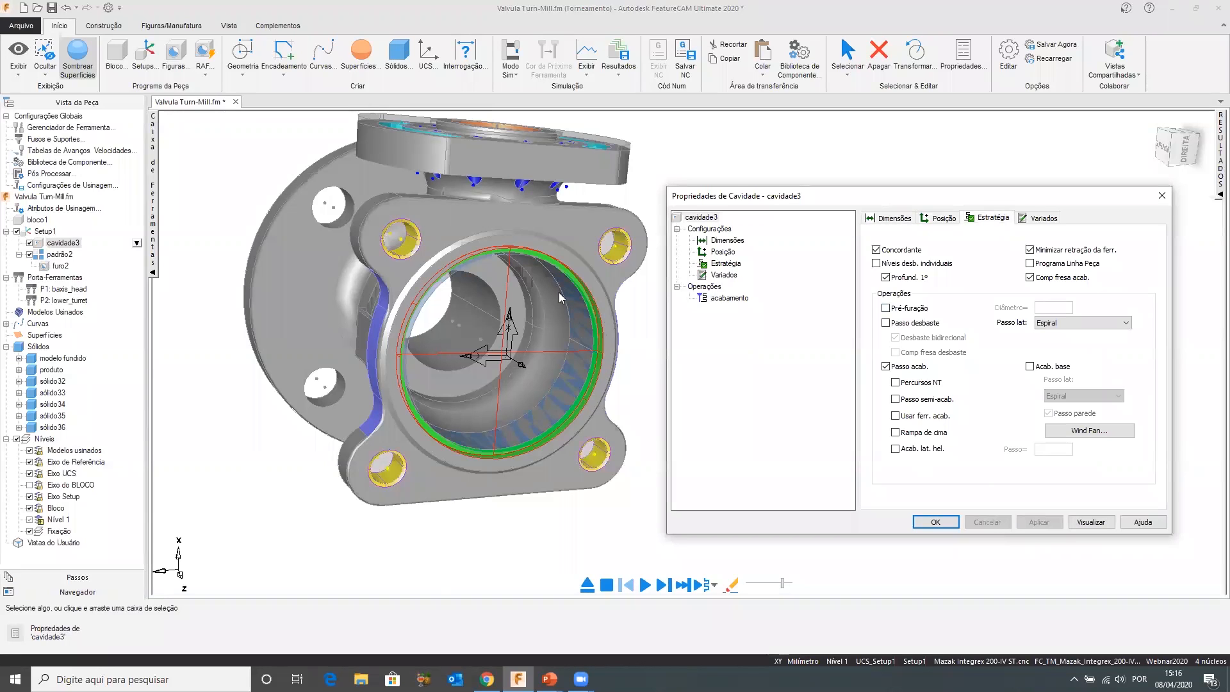
click(936, 523)
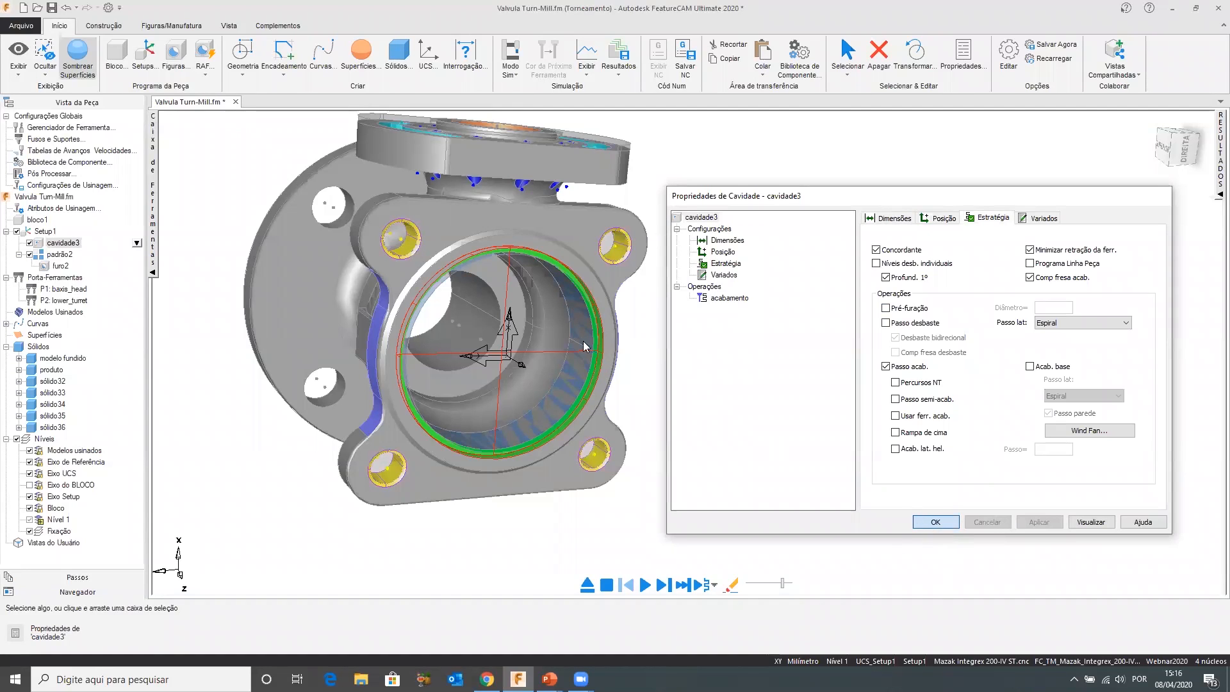
Start the Mazak machine simulation of Setup1 and advance it to the spot drill's approach to the square flange
scroll(662, 384, down, 5)
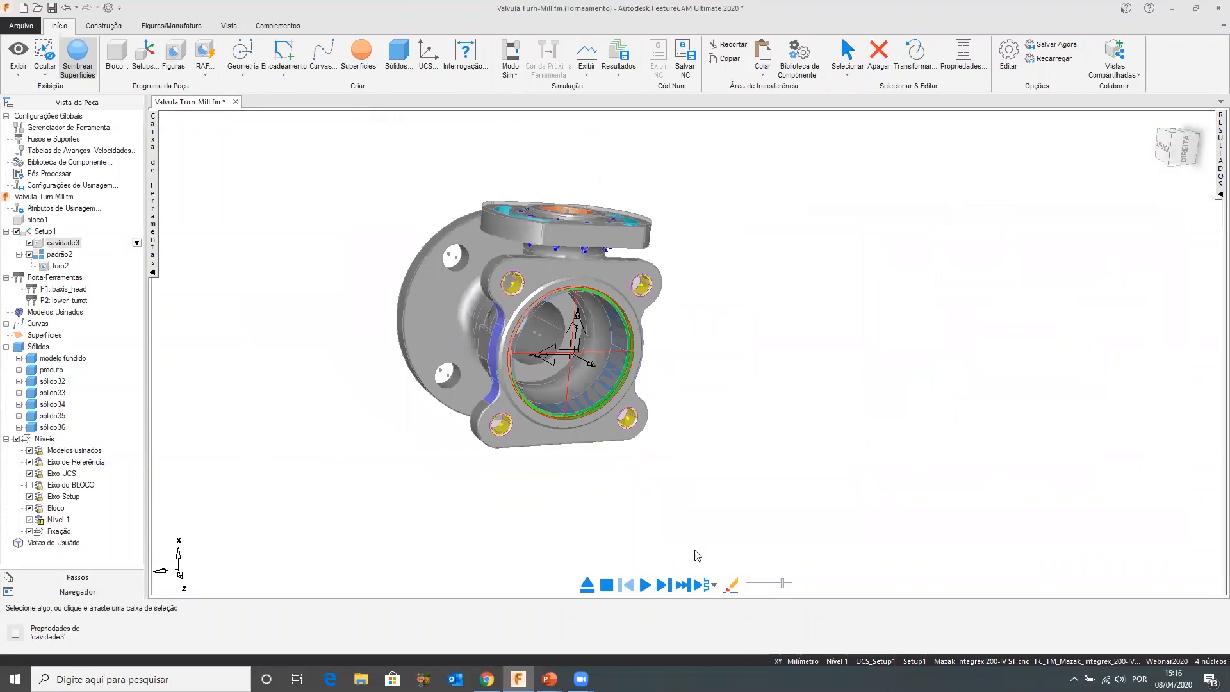
click(664, 585)
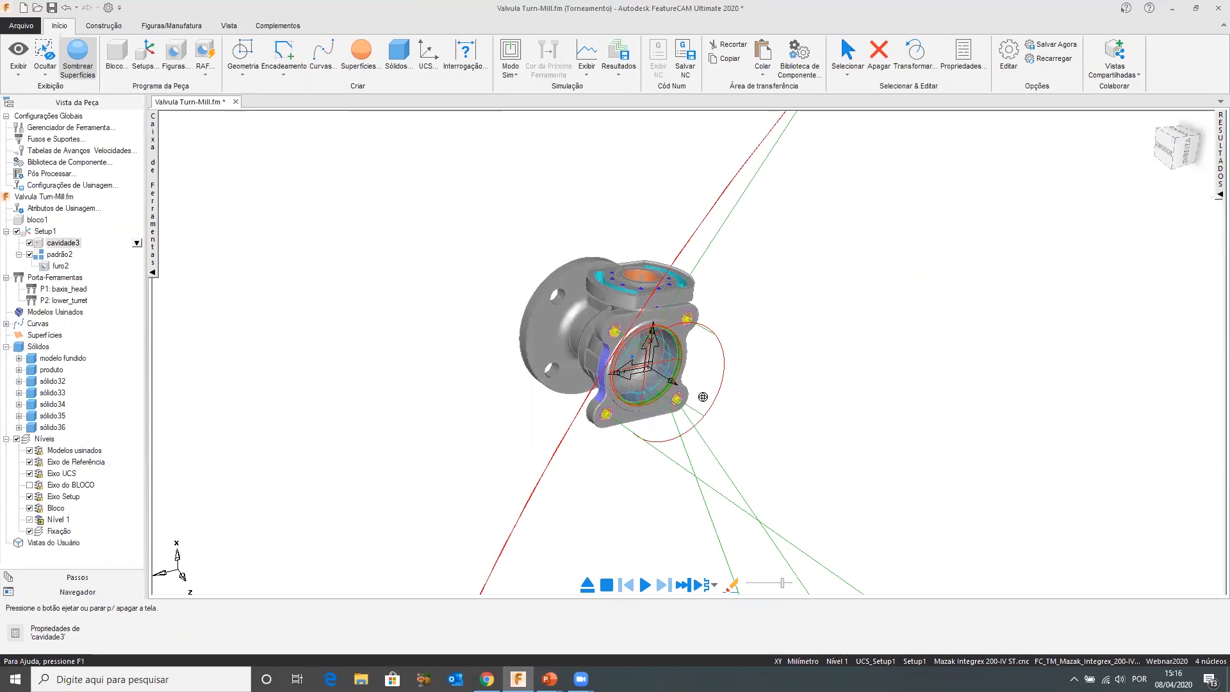
scroll(785, 334, down, 10)
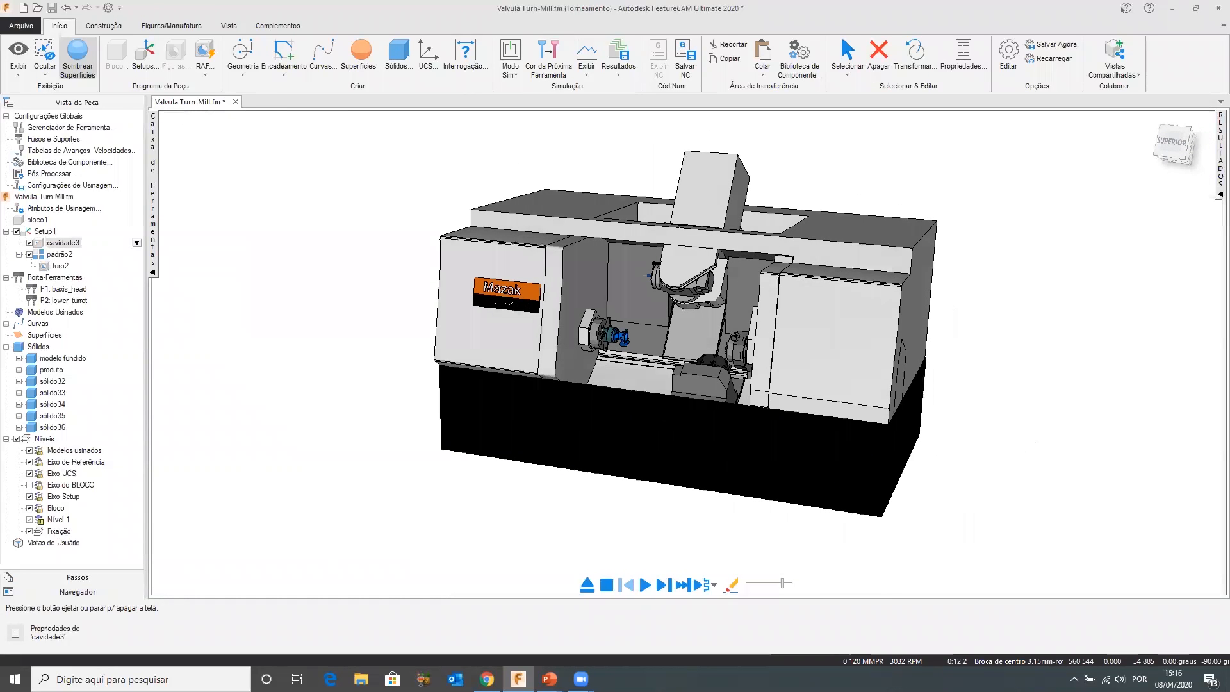
scroll(619, 343, up, 5)
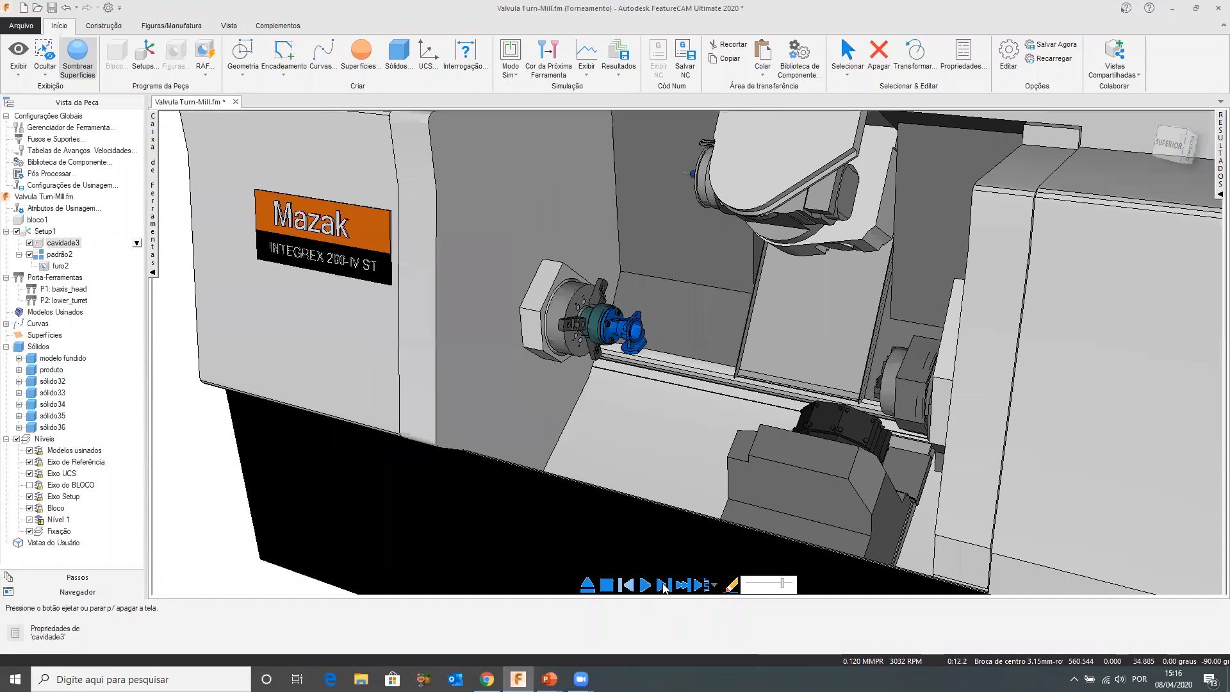
click(664, 585)
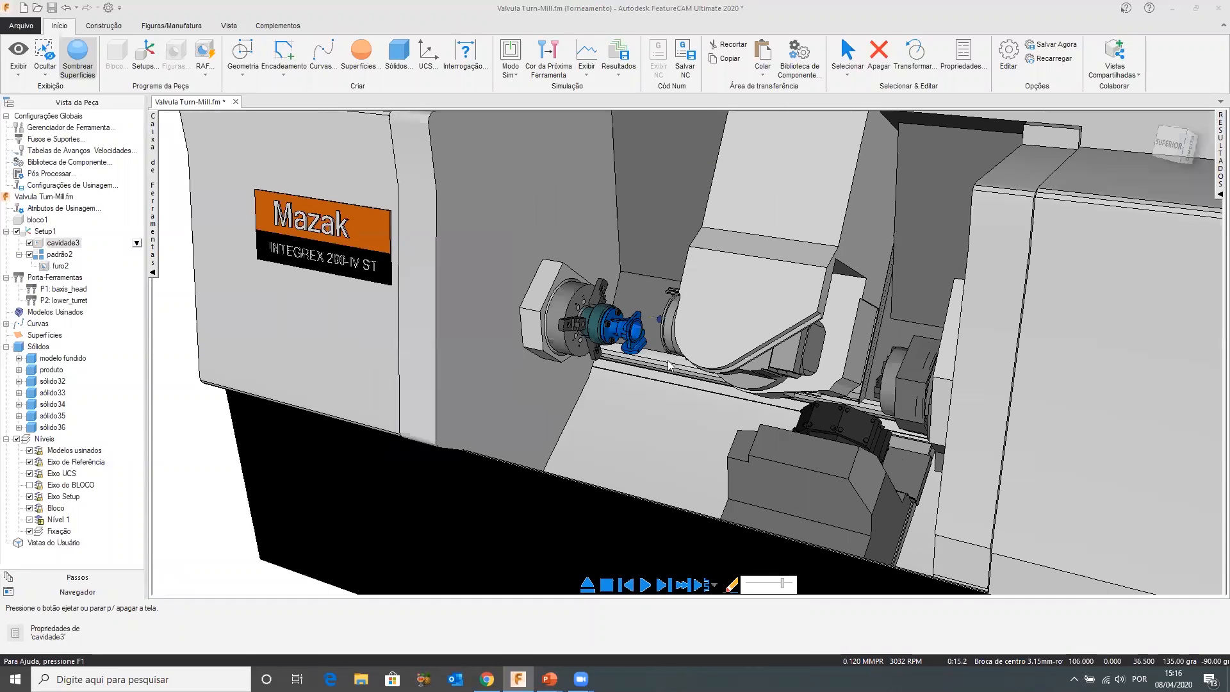
scroll(630, 332, up, 3)
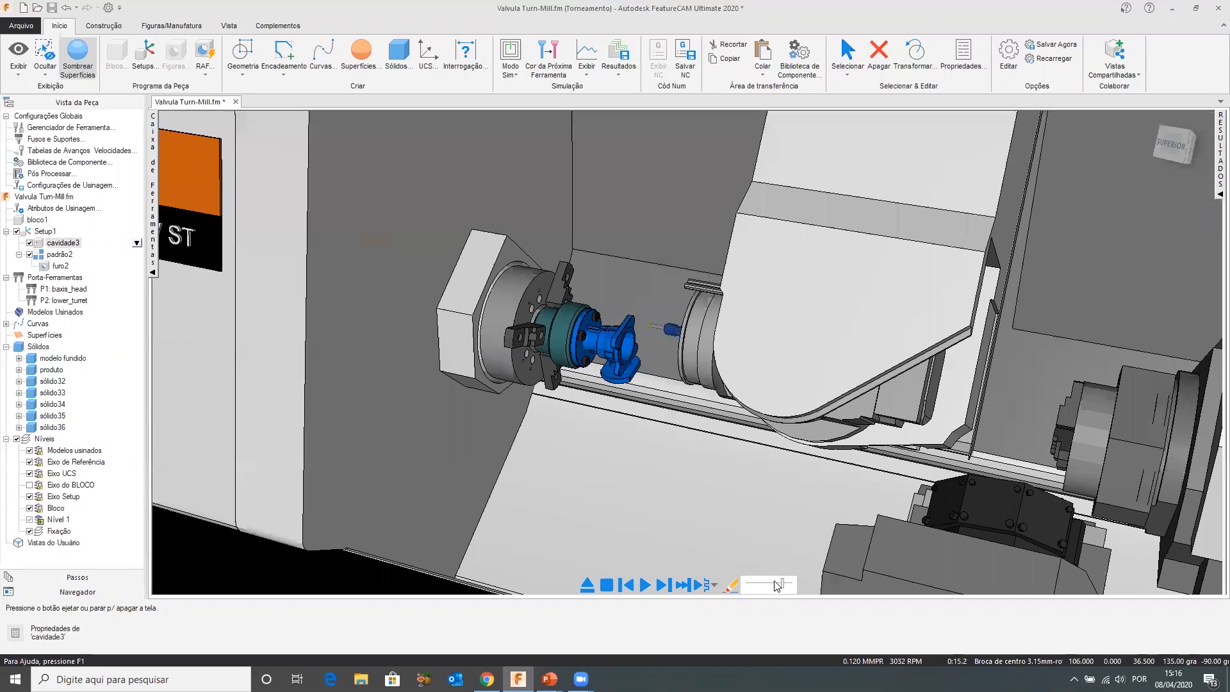
Lower the simulation speed and play the machining of the flange holes and cavidade3, viewing the valve up close
drag(781, 585, 761, 586)
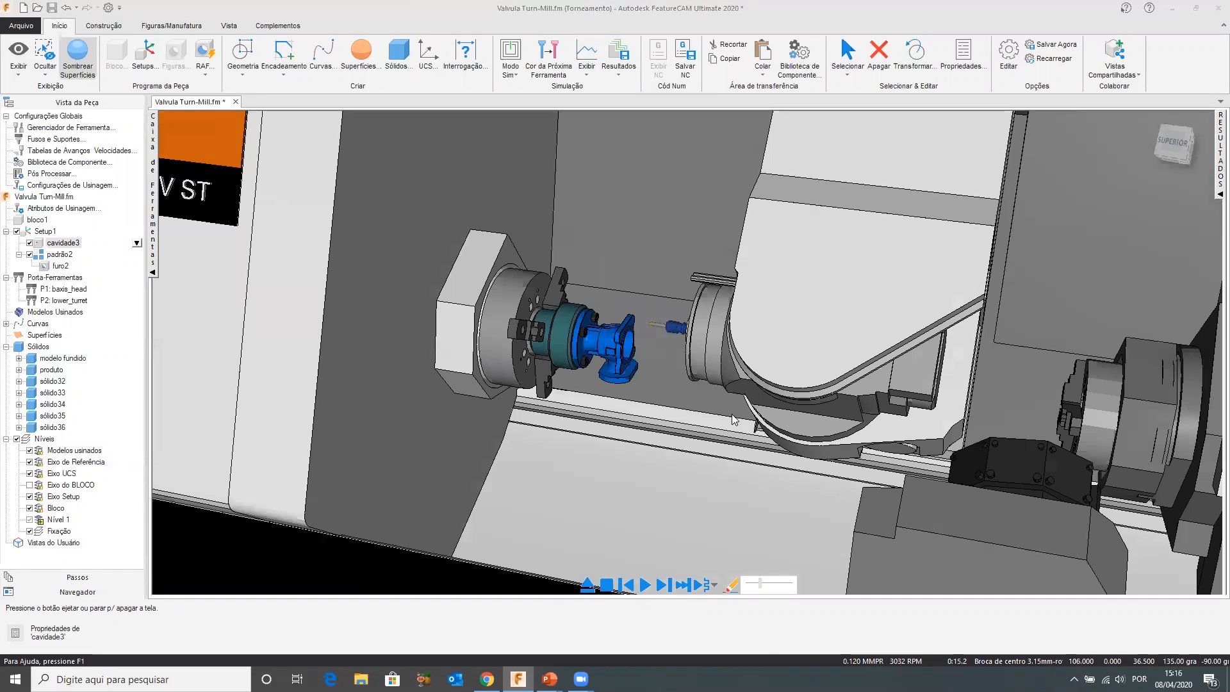
mouse_move(695, 366)
middle_down()
mouse_move(652, 372)
mouse_move(679, 371)
middle_up()
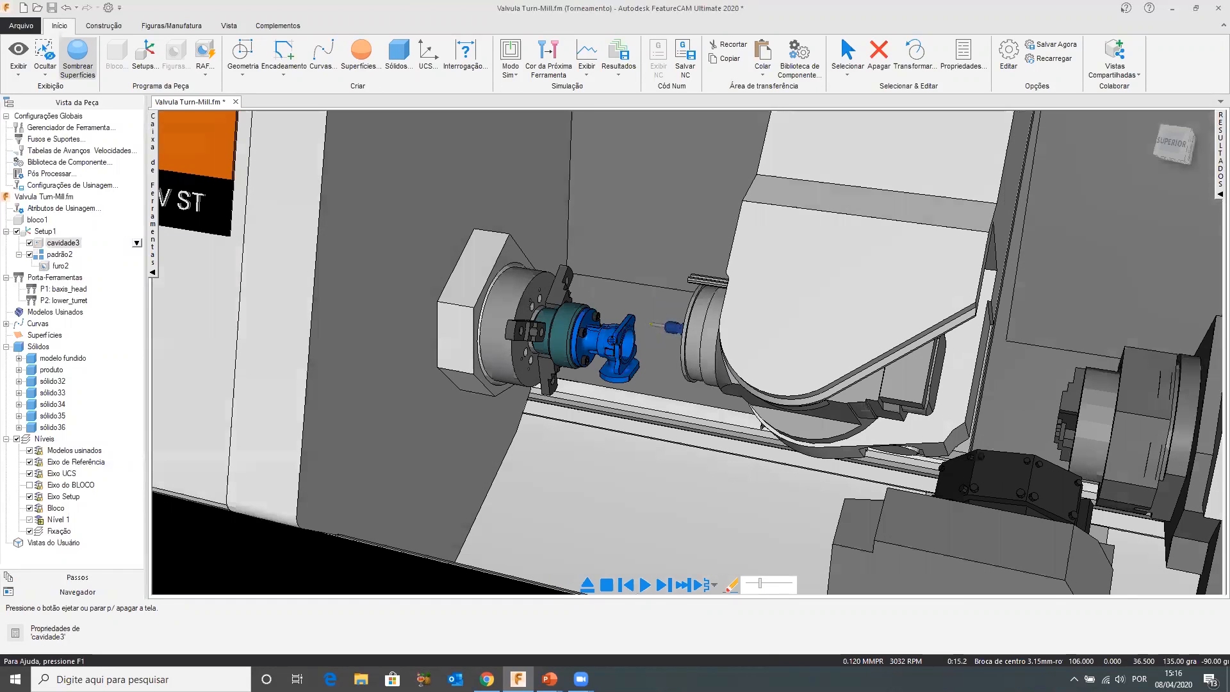
middle_drag(612, 340, 614, 354)
middle_drag(640, 569, 645, 586)
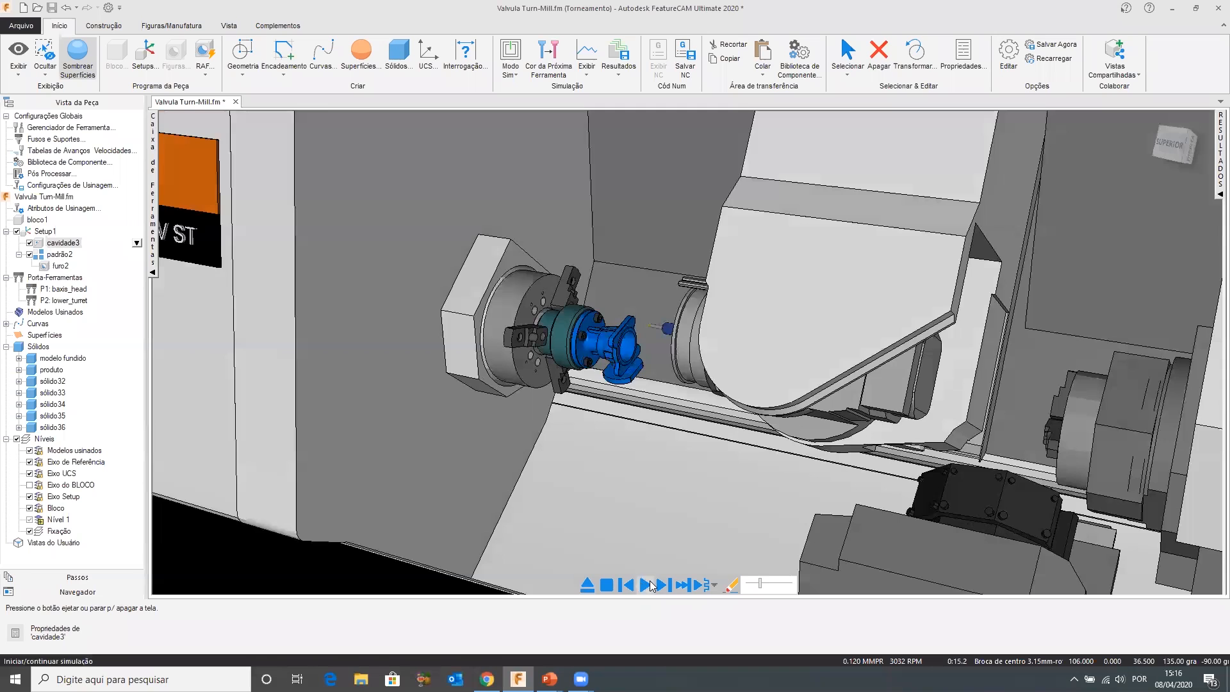
scroll(753, 580, up, 3)
click(646, 585)
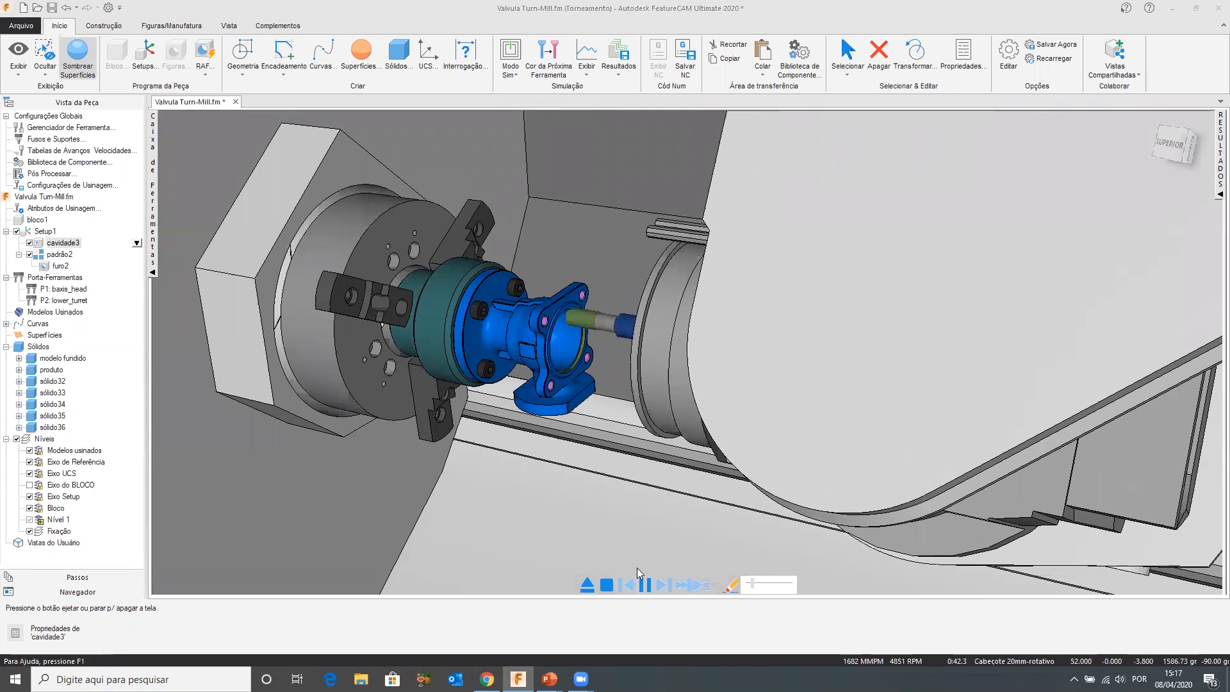
scroll(555, 330, up, 2)
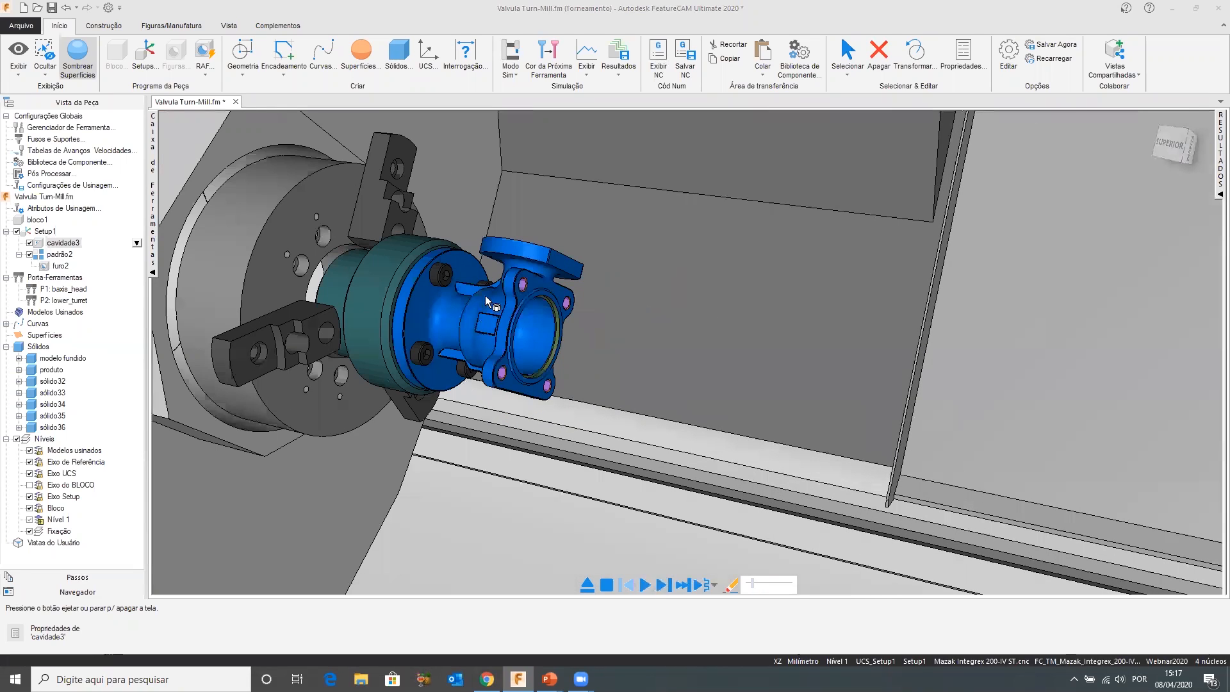
scroll(486, 298, up, 2)
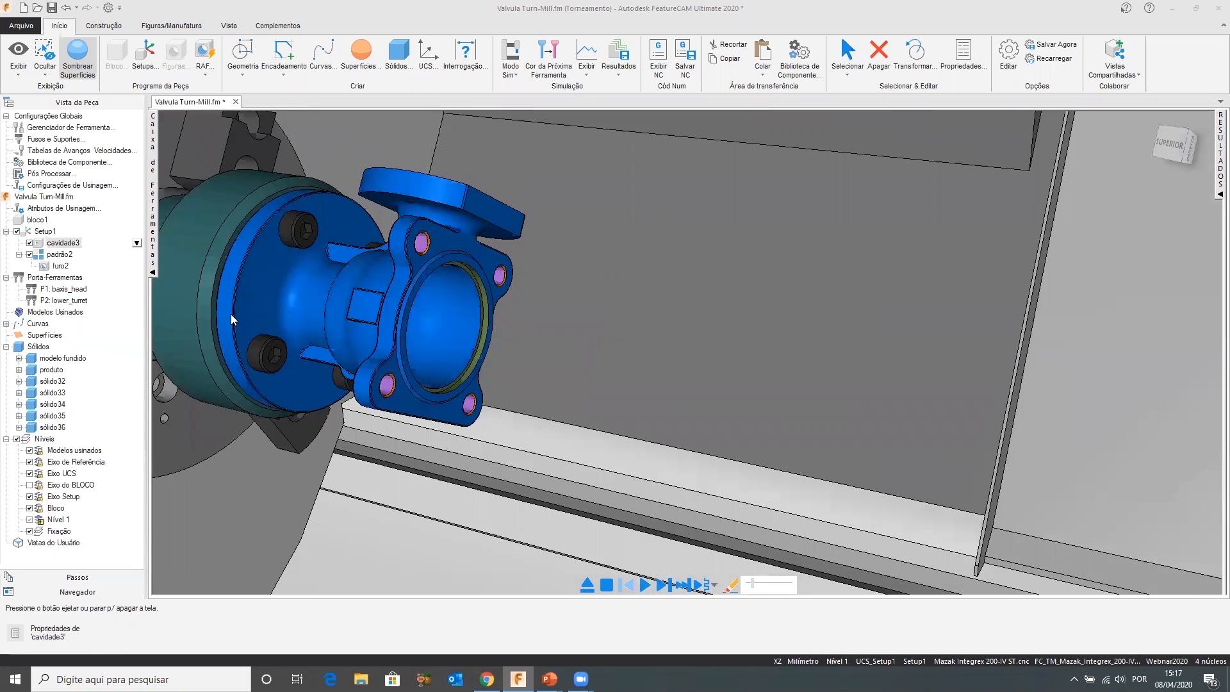
Set the Z increment of the finishing pass (Incremento Z de passo de acab.) to 1 for cavidade3's acabamento operation and accept
click(66, 244)
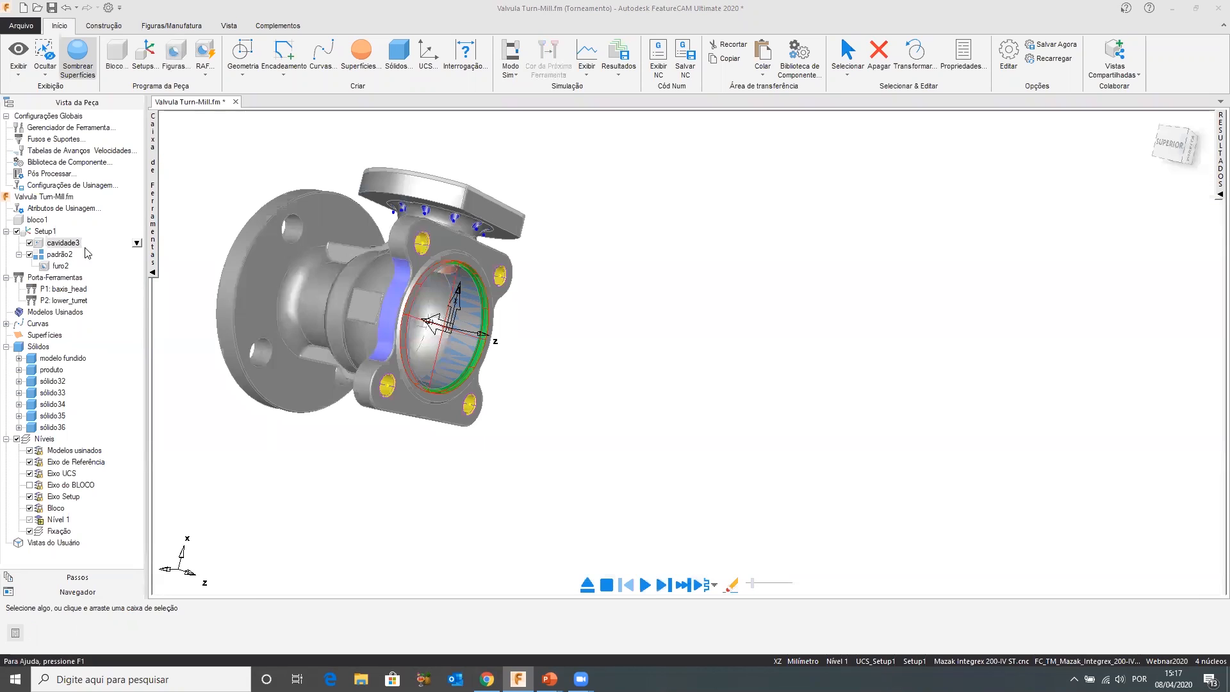
double_click(66, 245)
click(724, 300)
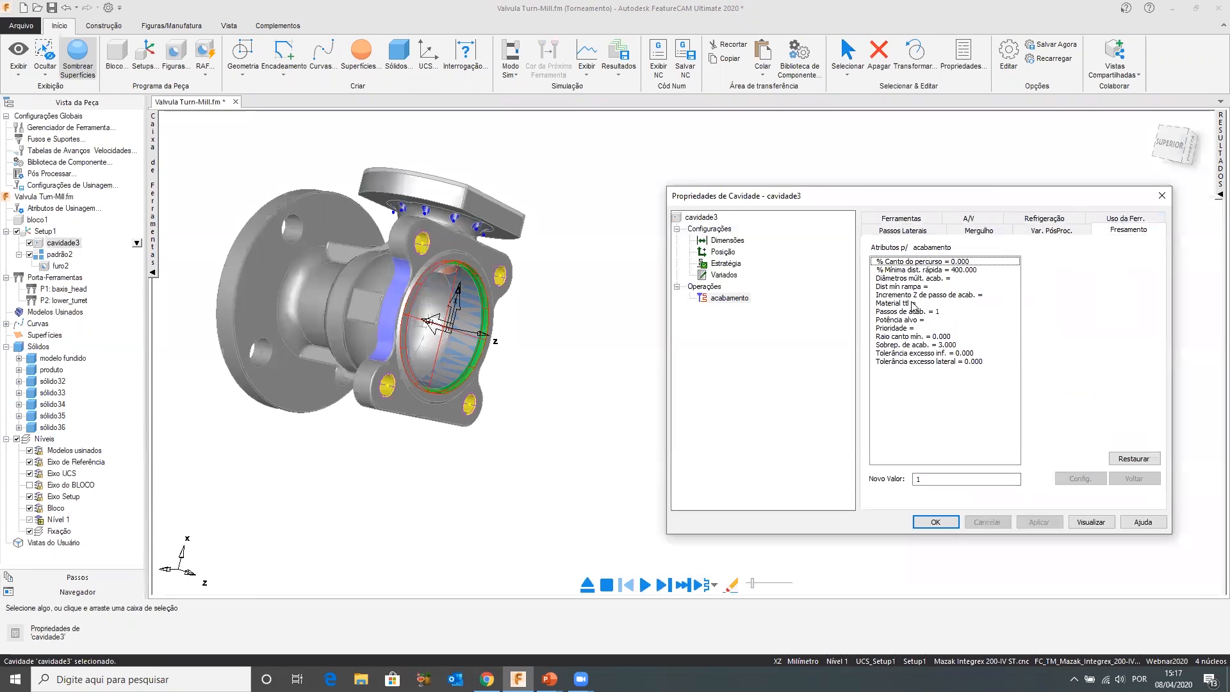
click(904, 295)
click(1080, 487)
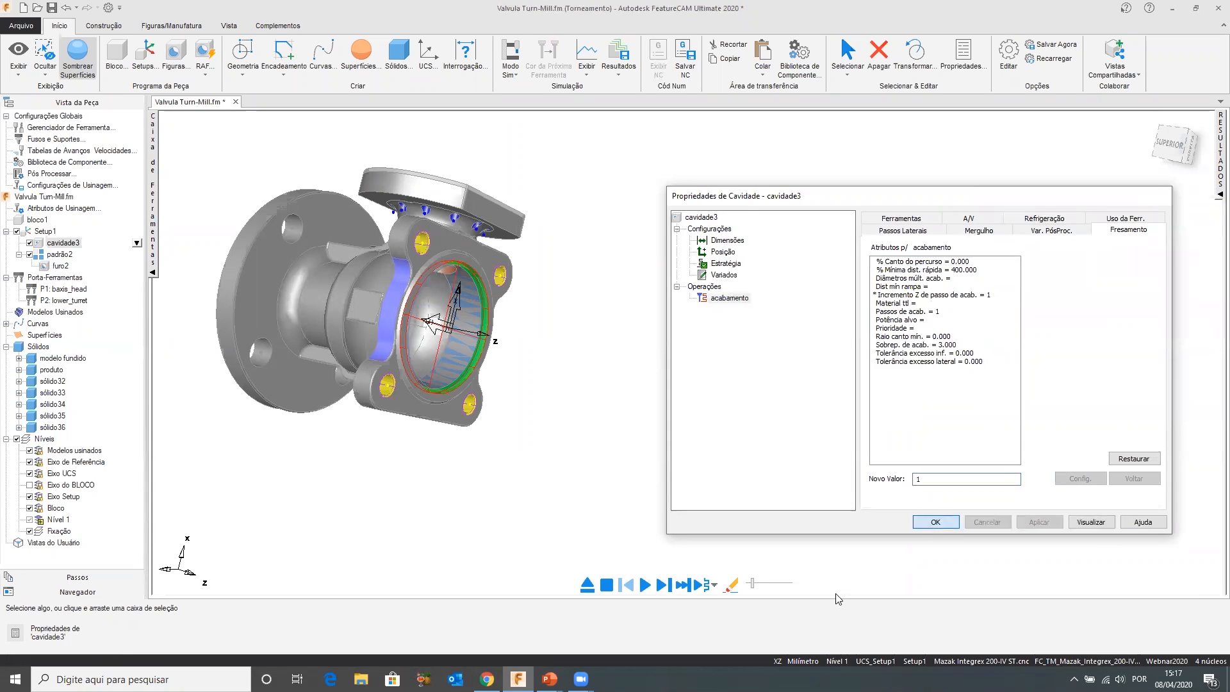
key(Return)
Simulate the machining again on the Mazak to check the stepped finishing of cavidade3, and exit the simulation
click(665, 584)
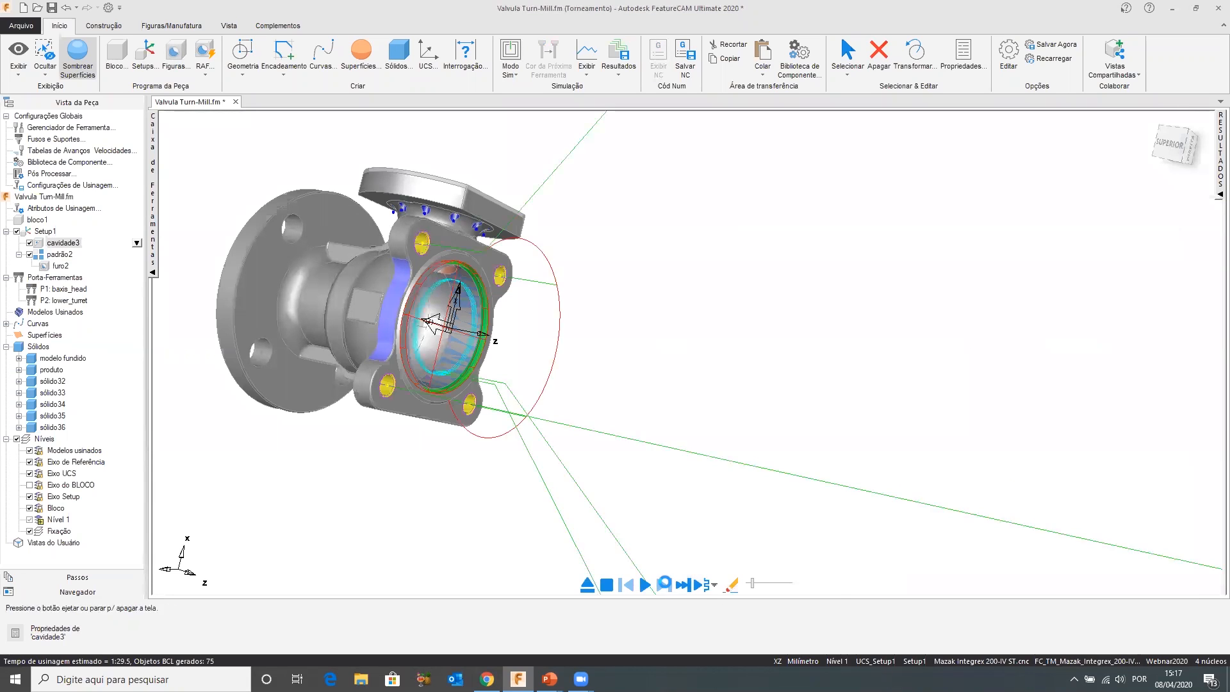
click(666, 587)
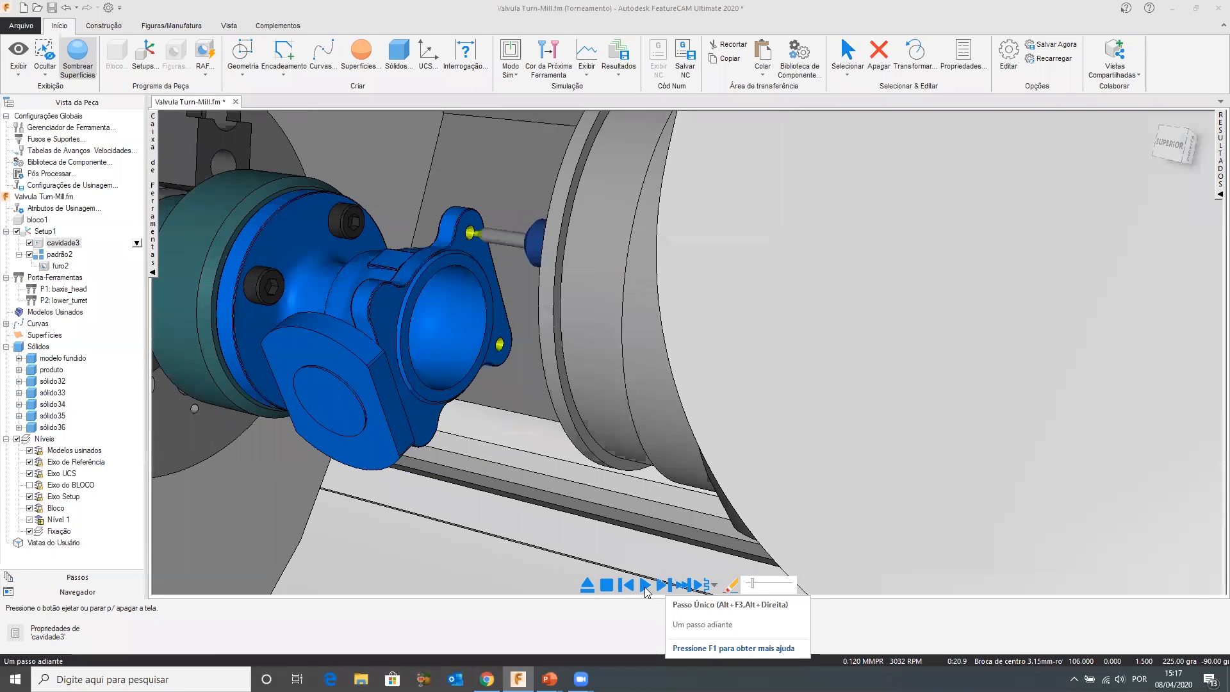
click(645, 586)
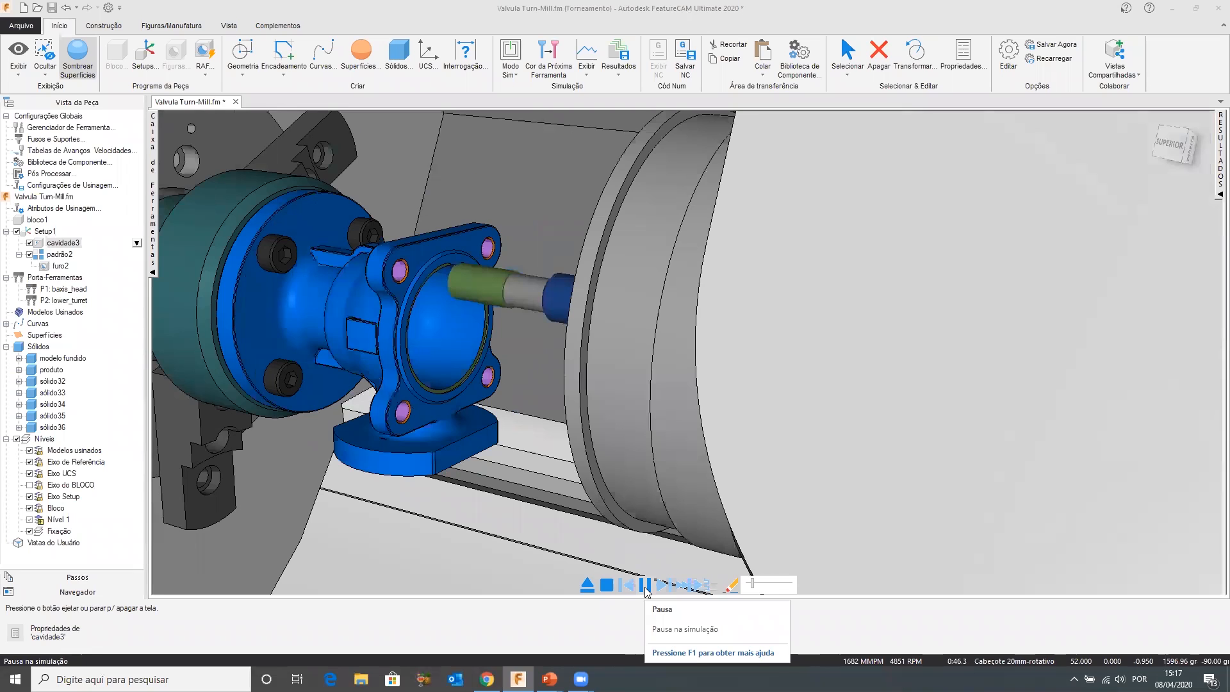
scroll(670, 390, down, 5)
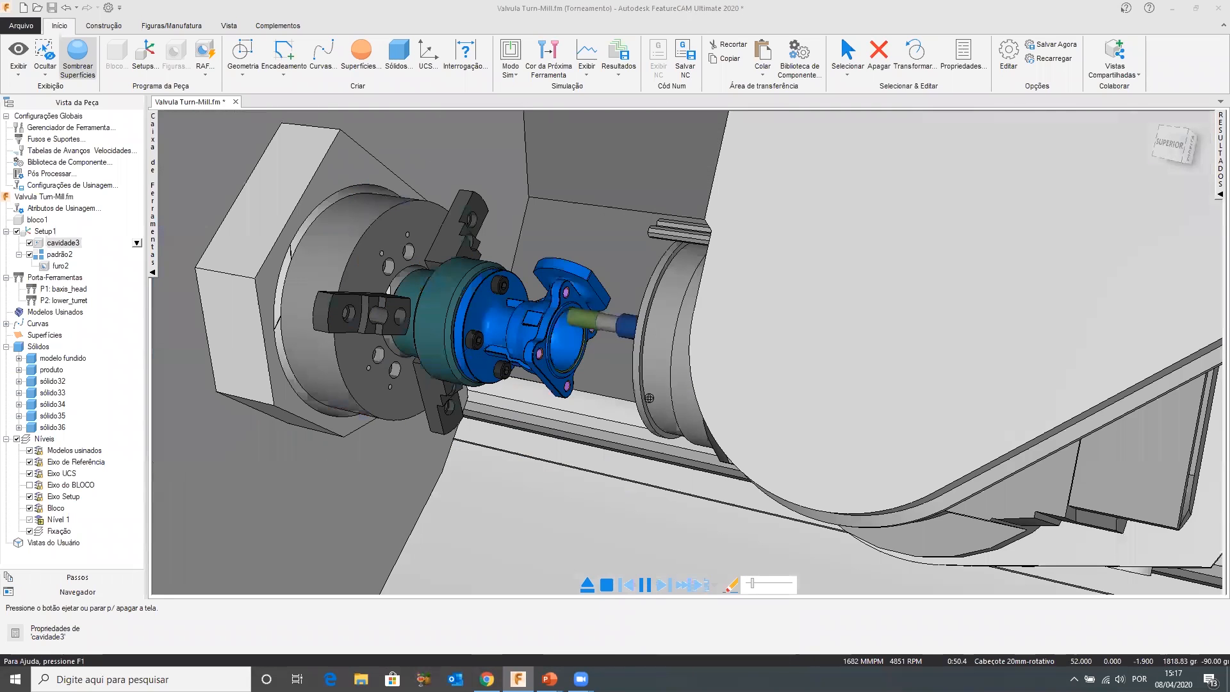
scroll(679, 346, up, 6)
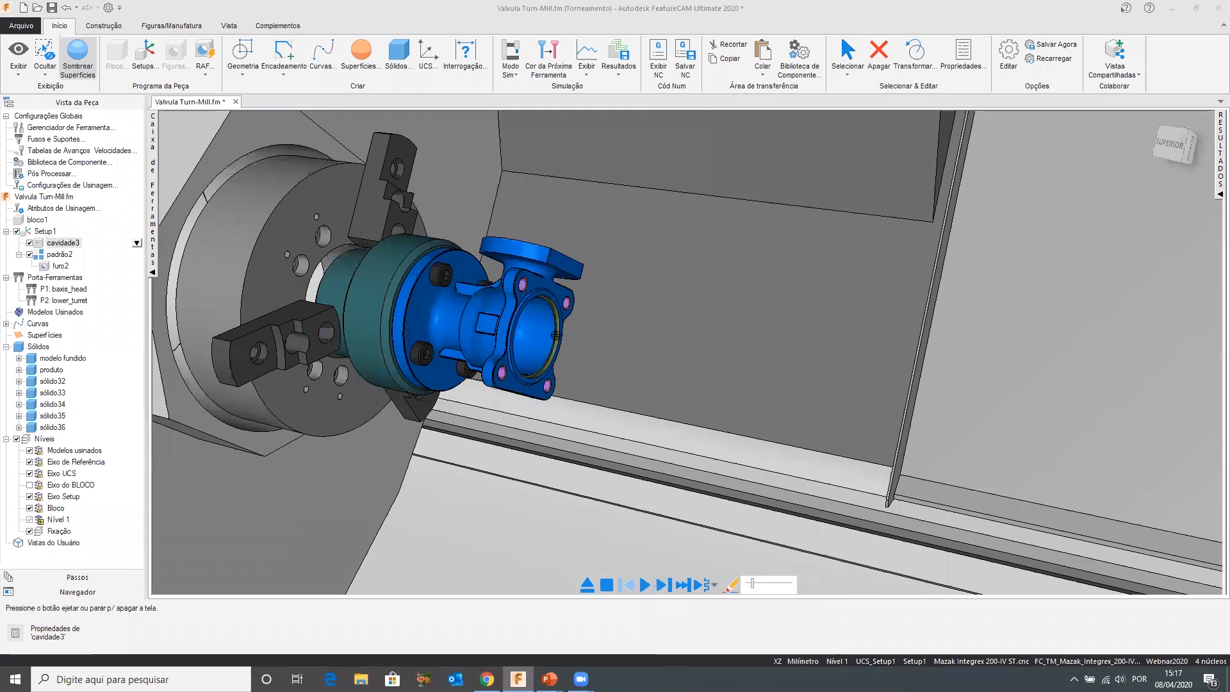
scroll(594, 309, down, 5)
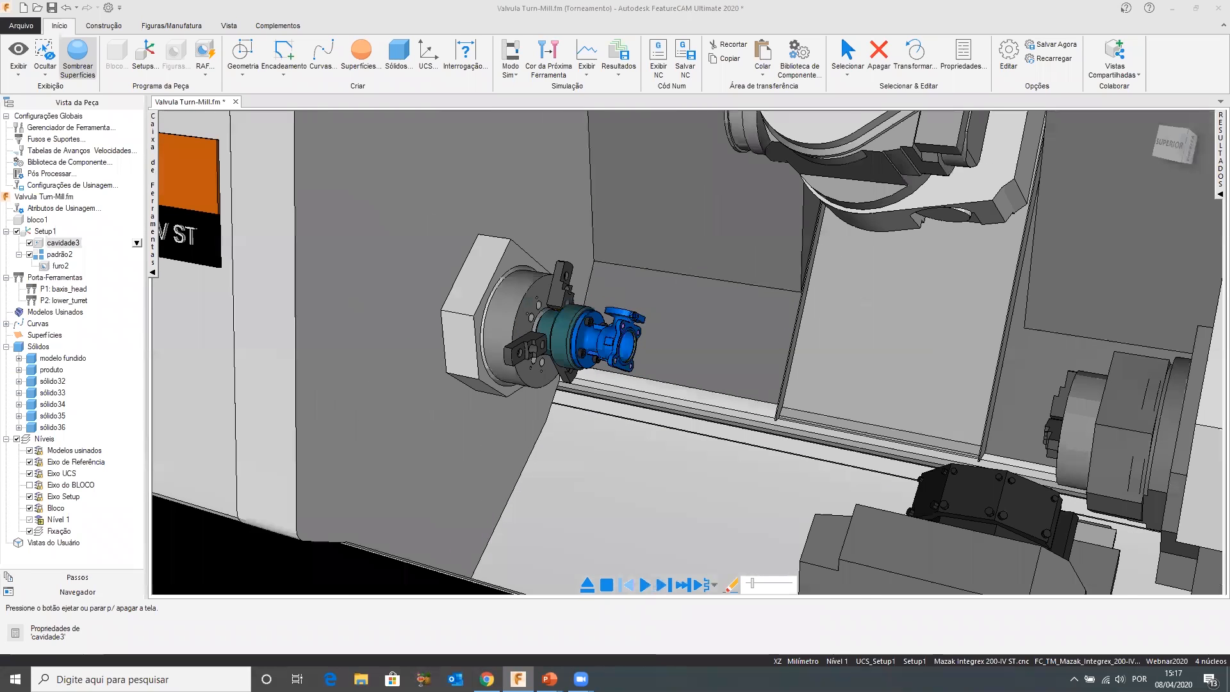
key(Escape)
Enable cutting with Y-axis coordinates (Cortar usando coord de Eixo Y) in cavidade3's dimensions and accept the properties
scroll(603, 339, up, 3)
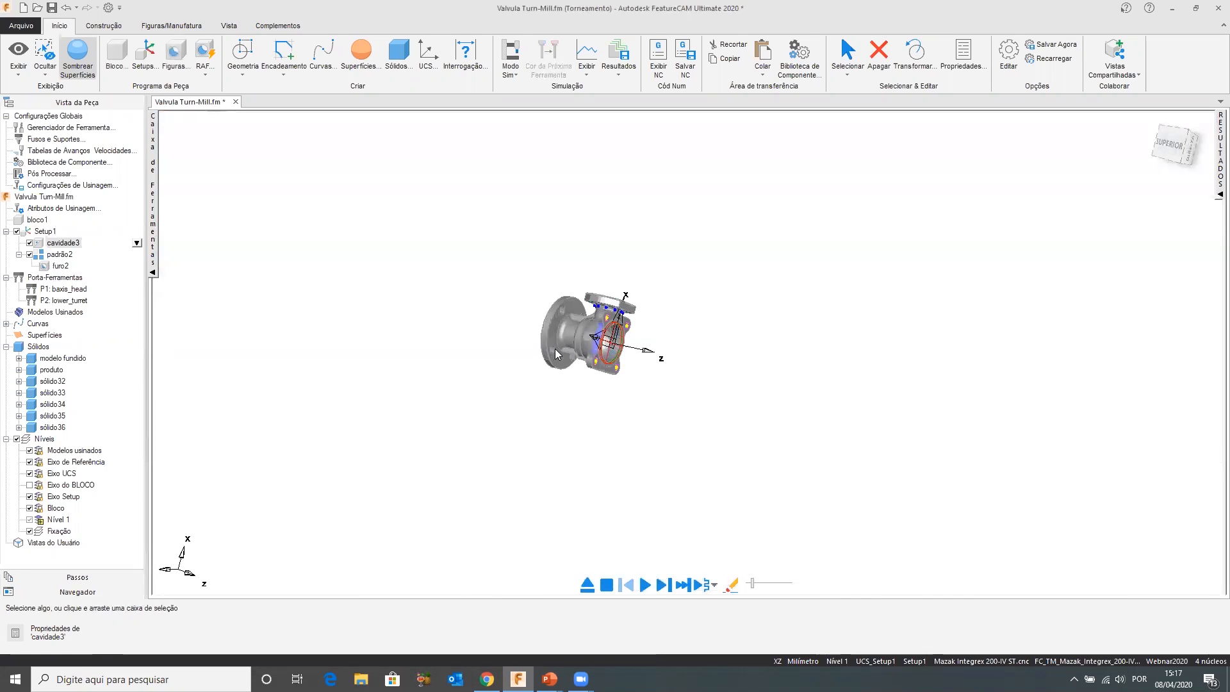
scroll(606, 327, up, 2)
double_click(63, 243)
click(877, 478)
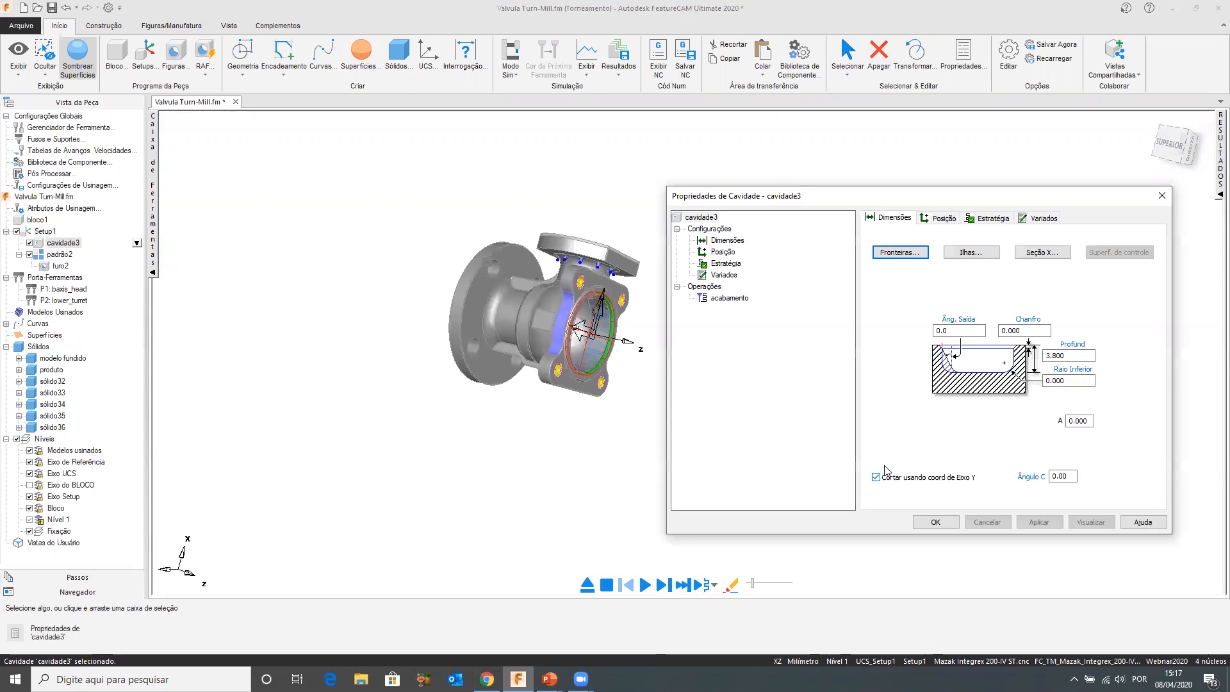
click(1038, 522)
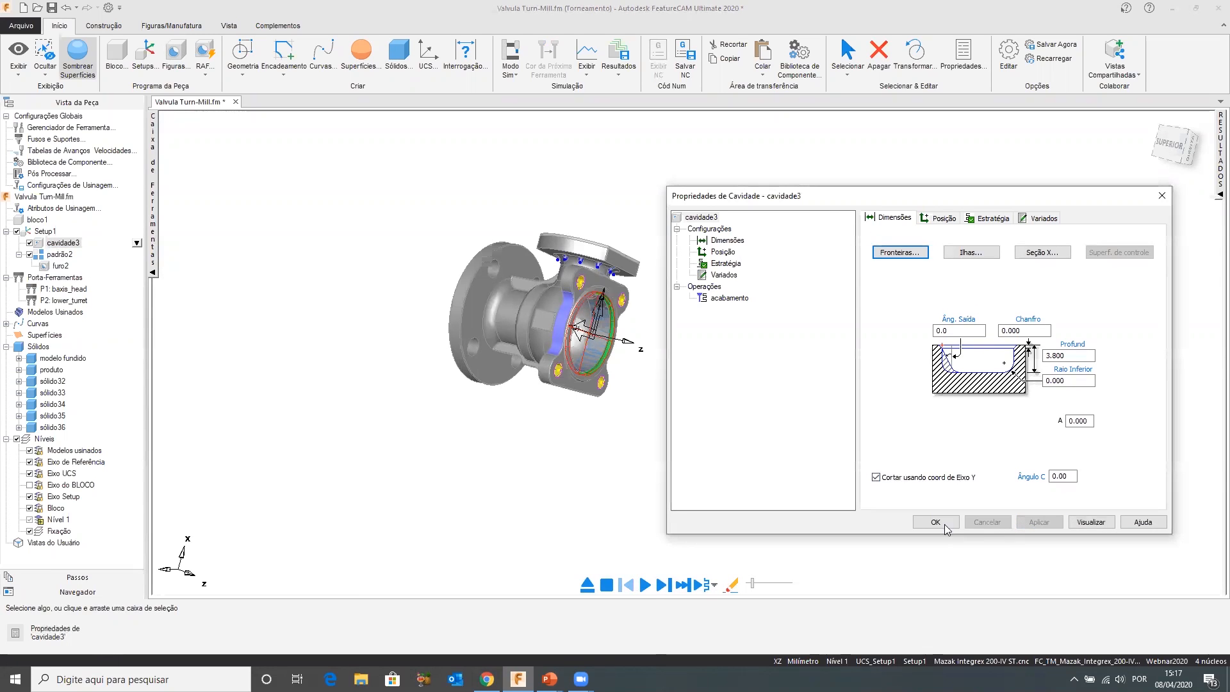
click(935, 521)
Play the machine simulation to check cavidade3's Y-axis finishing, raise the playback speed, and stop it
click(664, 582)
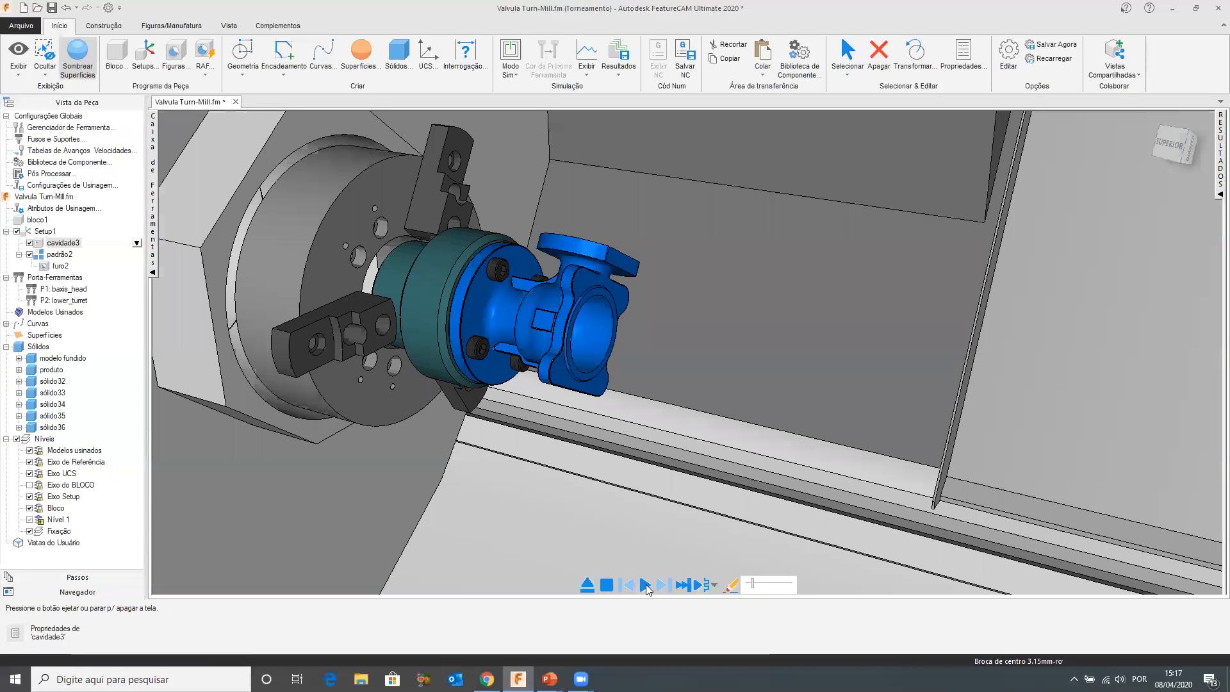
click(645, 585)
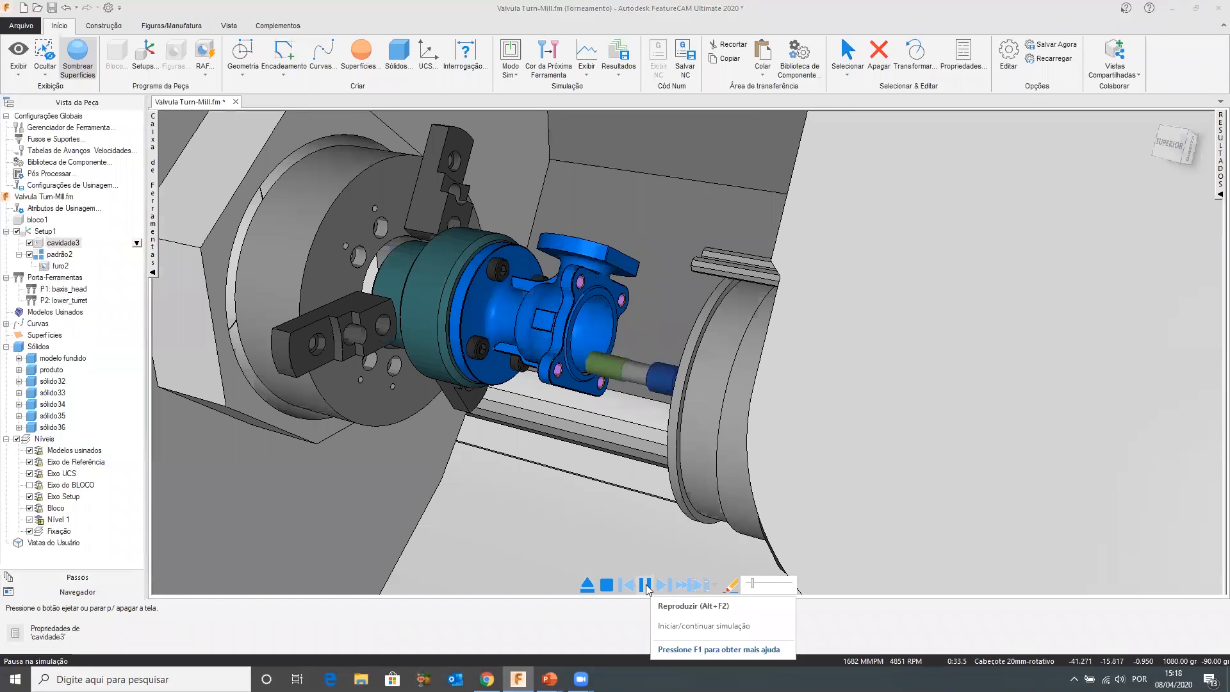
click(769, 585)
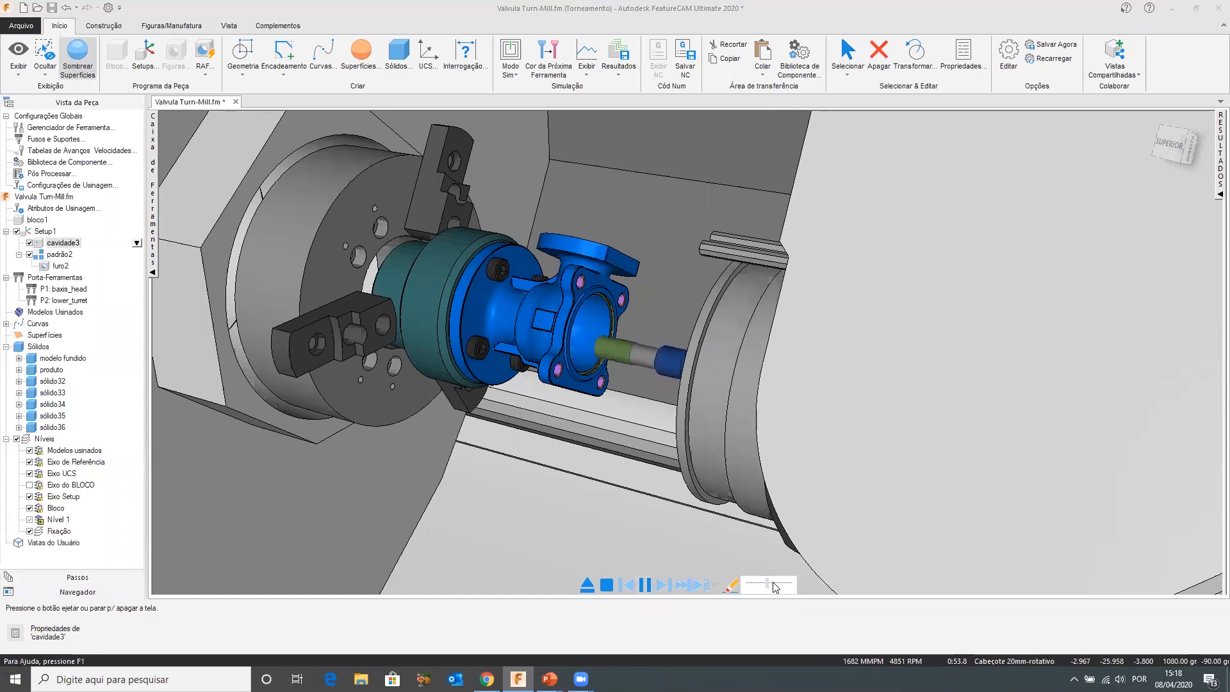
click(604, 585)
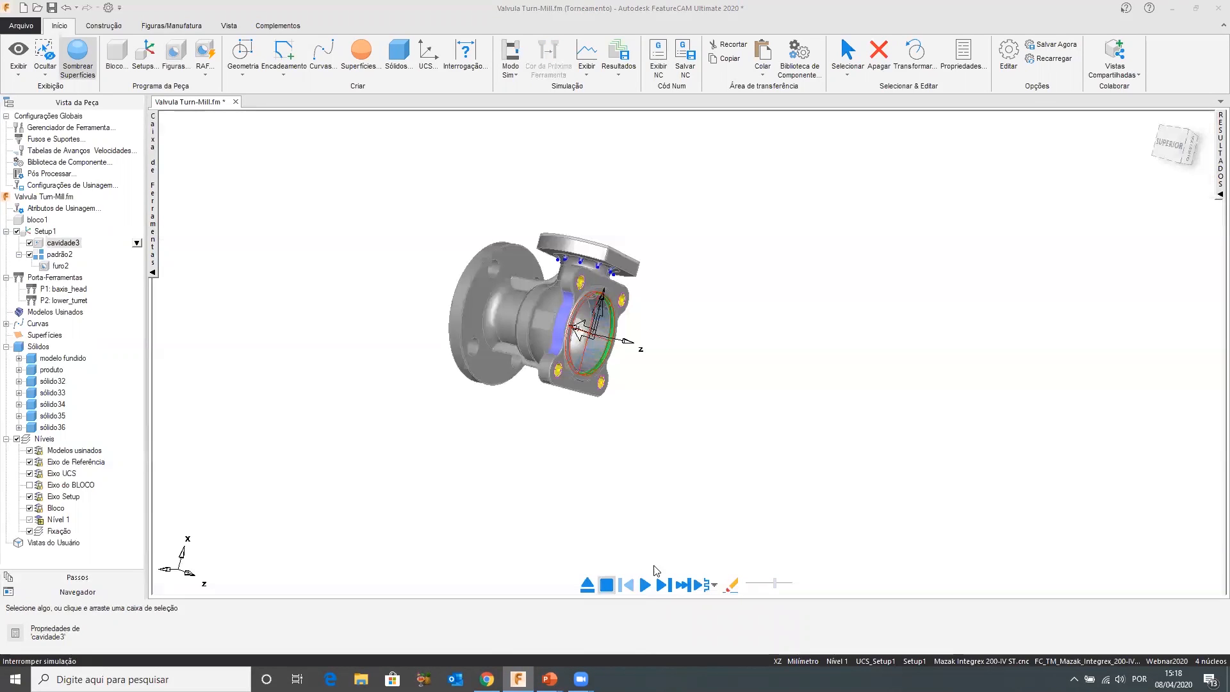
Examine the operation list, the manufacturing details and the generated NC code, down to the finishing block of cavidade3
click(1212, 187)
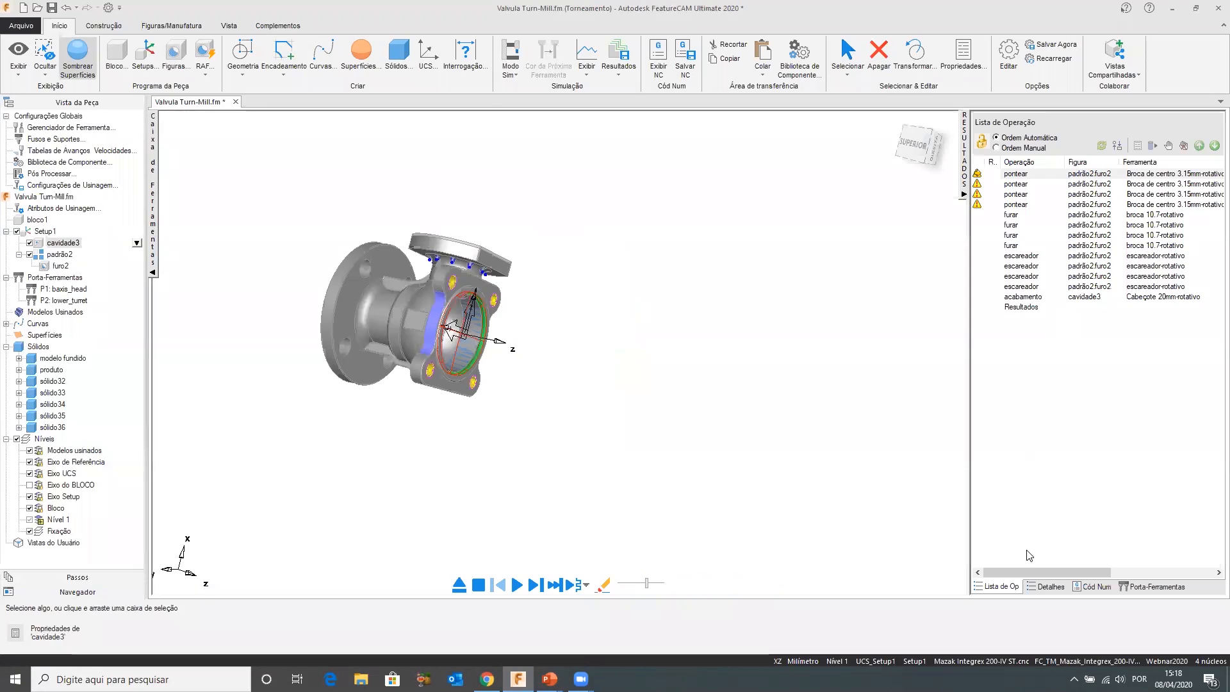
click(1045, 587)
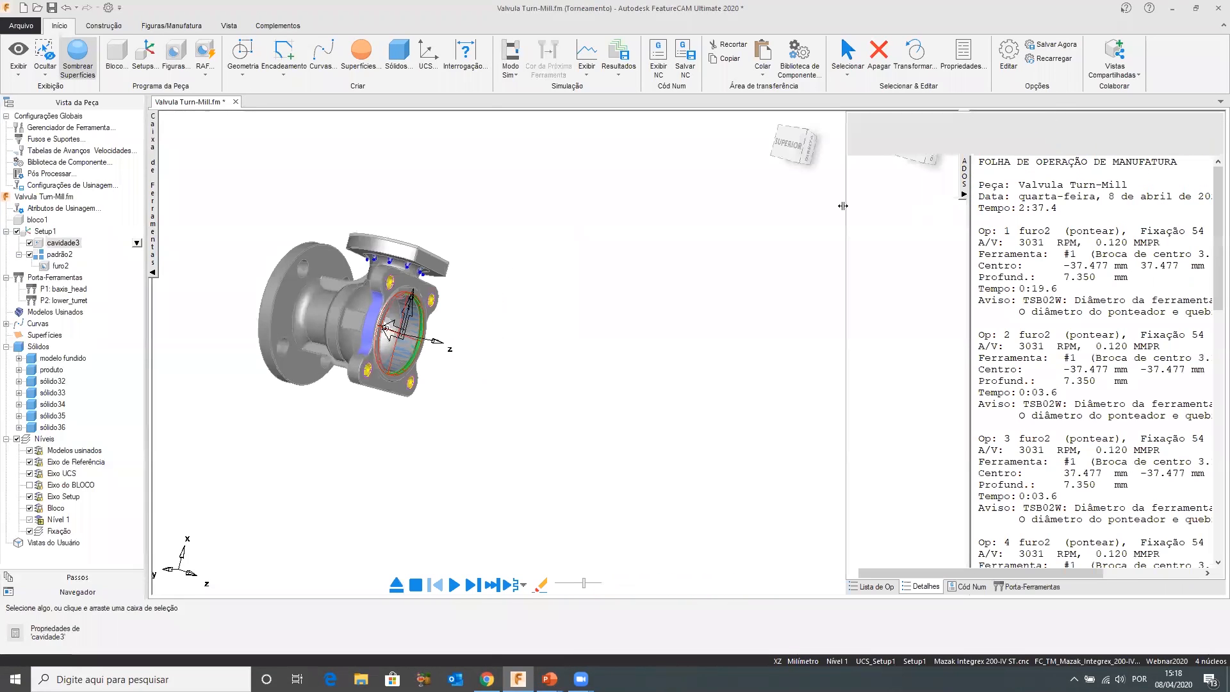
click(969, 587)
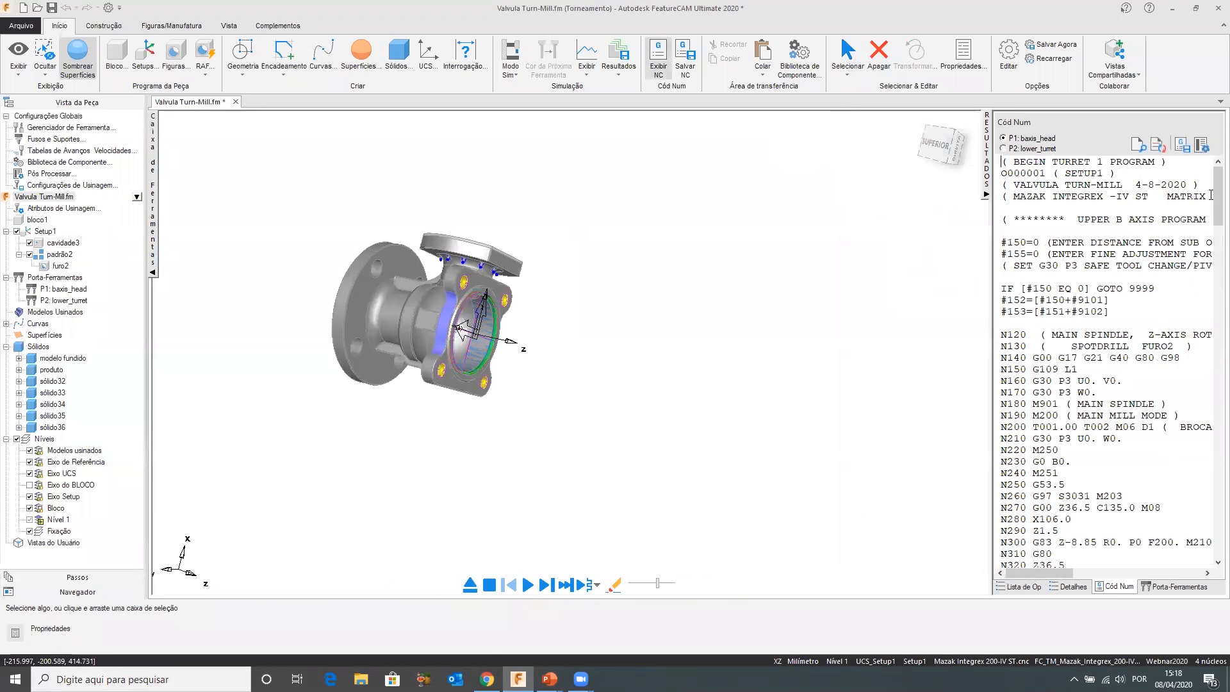
scroll(1195, 420, down, 20)
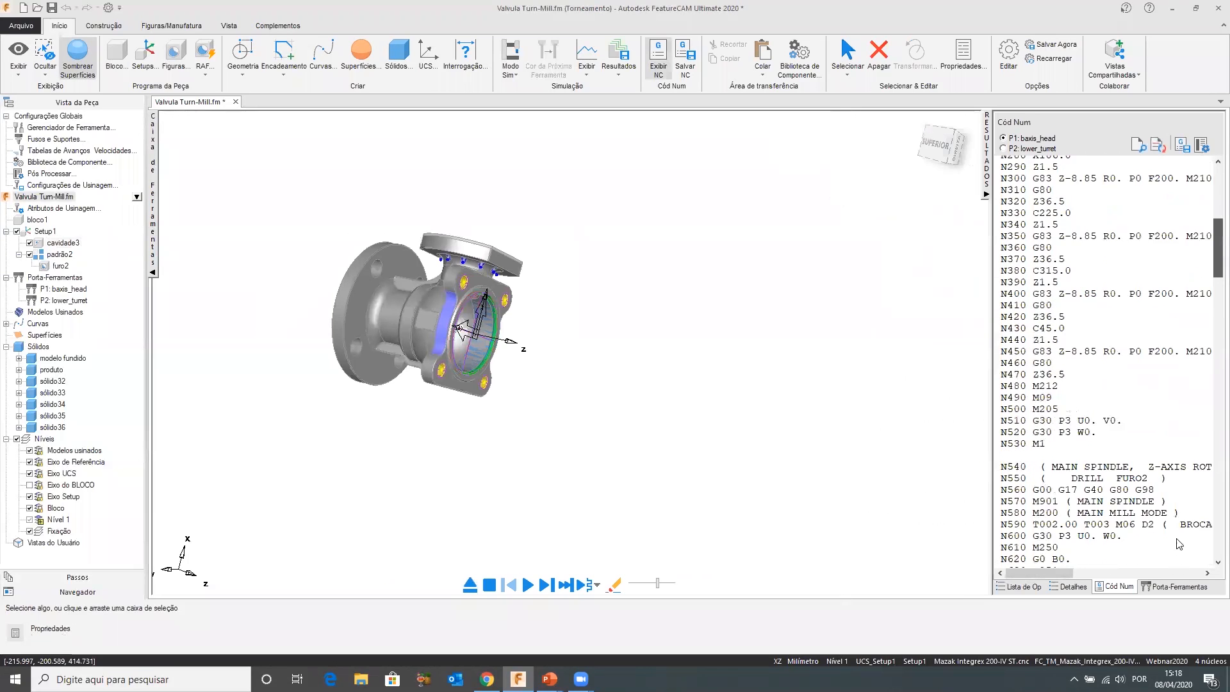
scroll(1187, 502, down, 10)
scroll(1194, 449, up, 20)
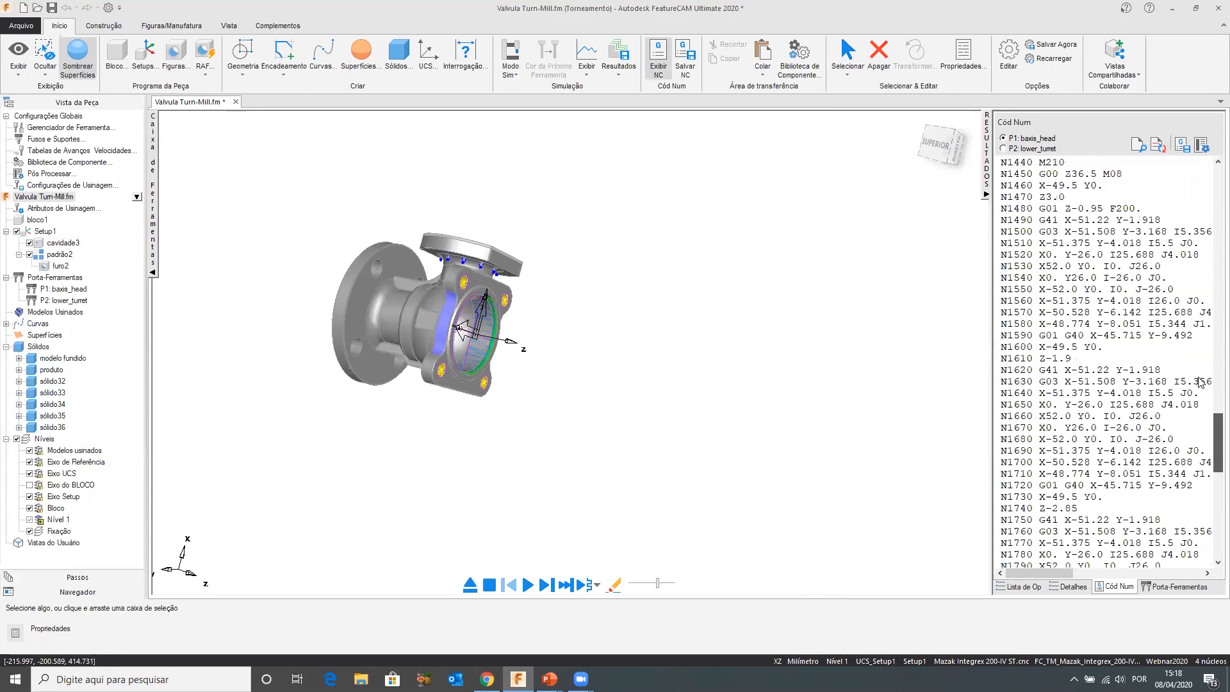
scroll(1196, 403, up, 7)
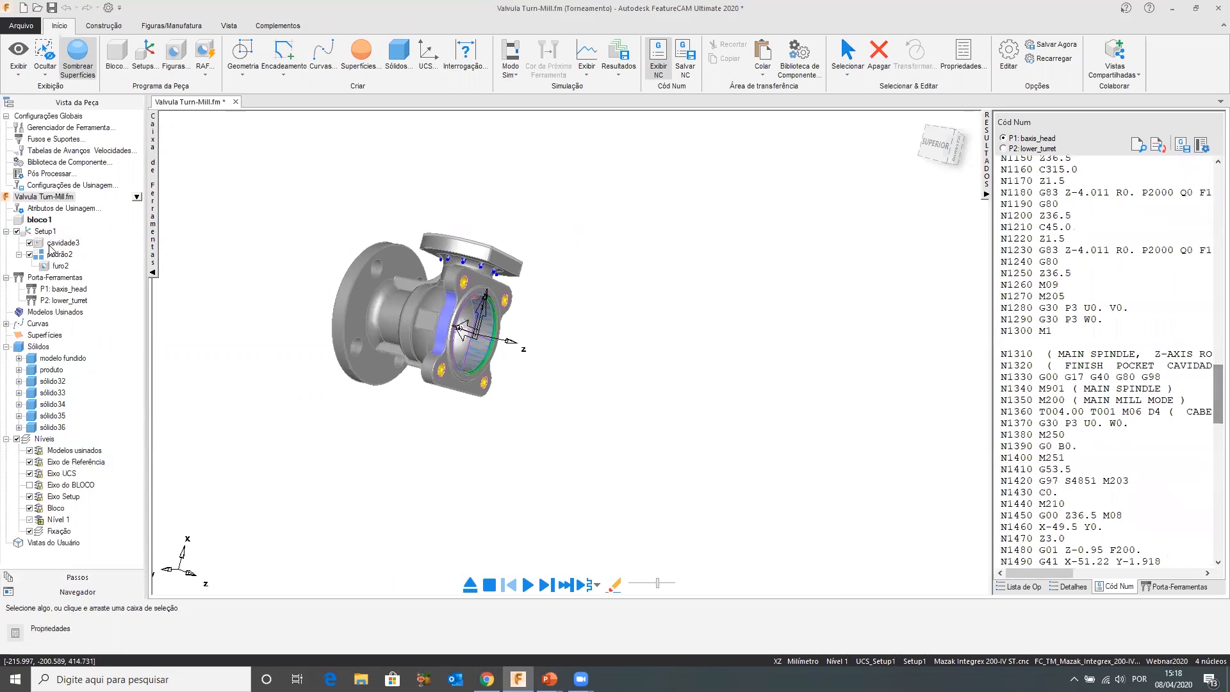
Disable cutting with Y-axis coordinates (Cortar usando coord de Eixo Y) in cavidade3's dimensions and apply the change
double_click(63, 243)
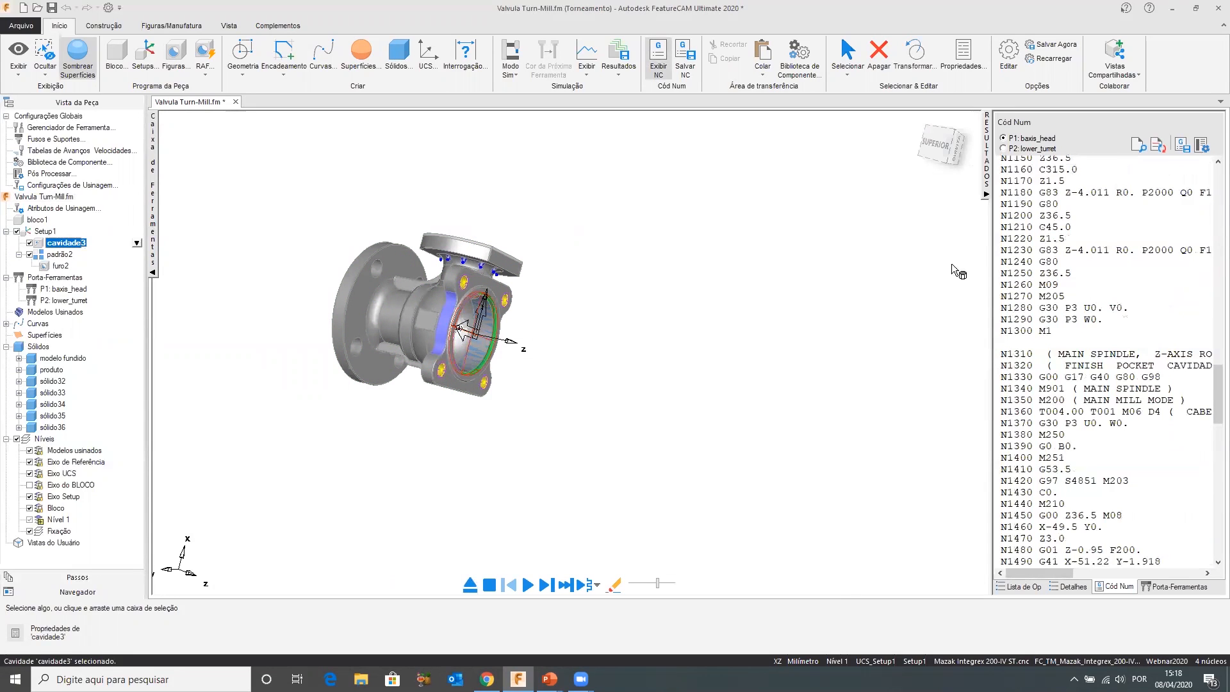
click(876, 477)
click(1033, 520)
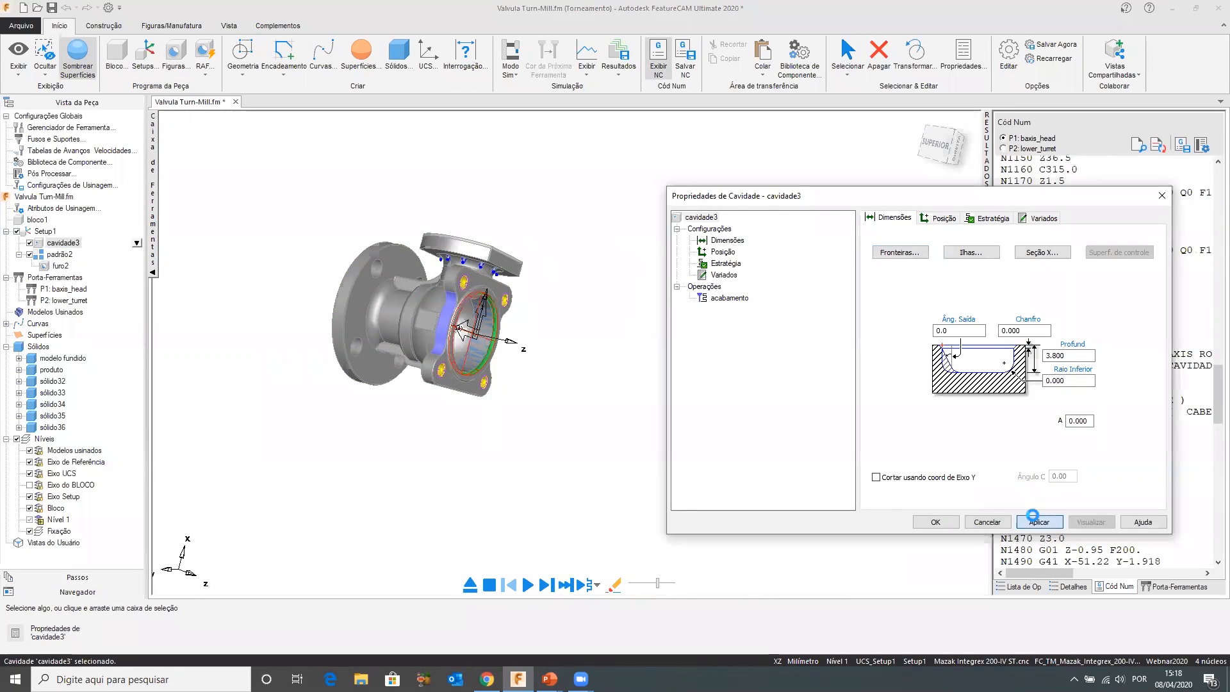
Simulate the machining and examine the NC code of cavidade3's finishing at the G12.1 line, then exit the simulation and hide the results
click(528, 584)
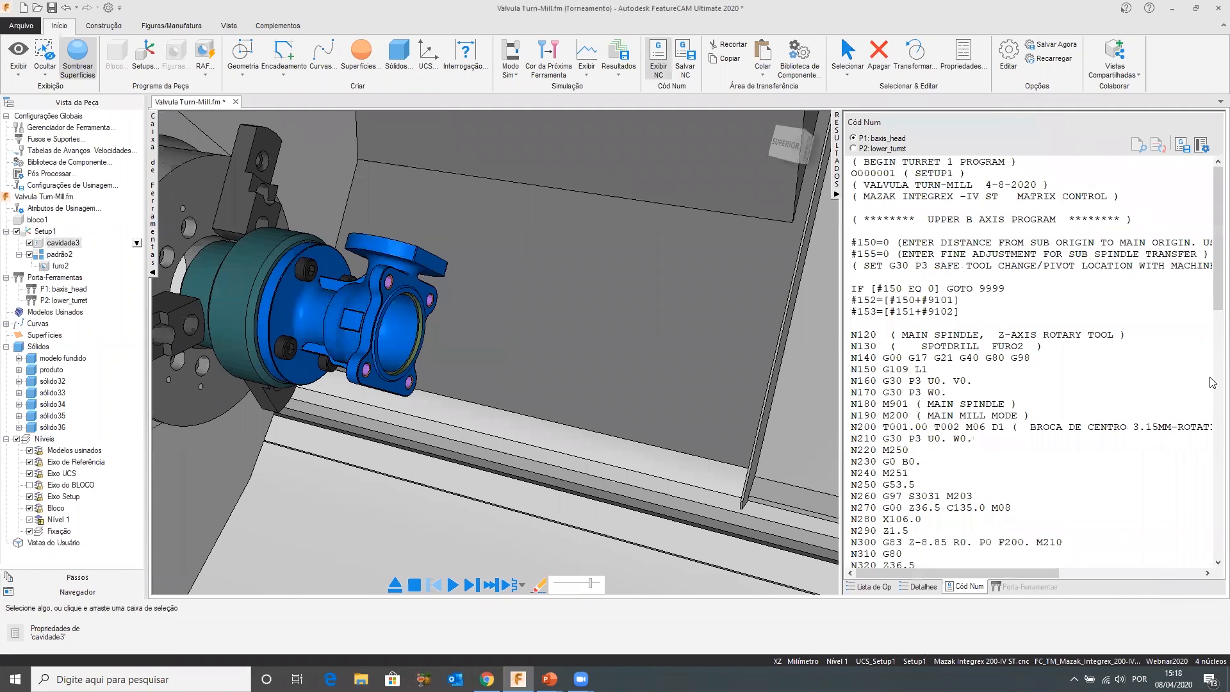
scroll(1212, 382, down, 19)
scroll(1212, 393, down, 20)
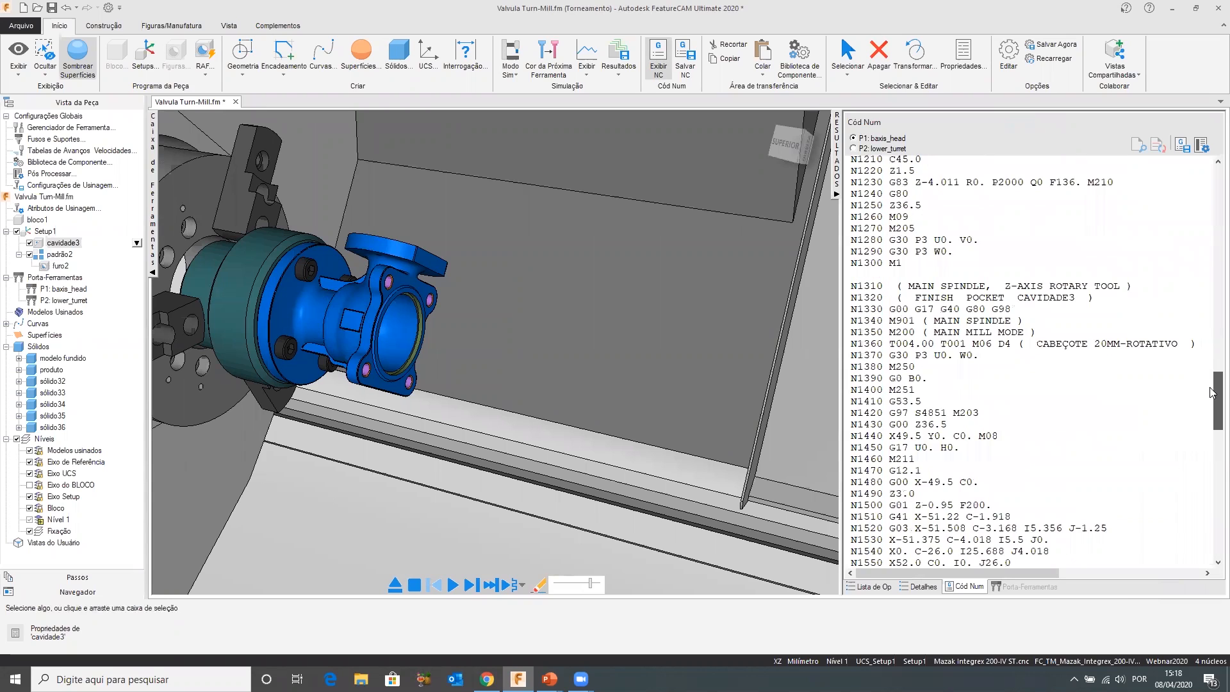
scroll(1212, 393, down, 2)
click(867, 397)
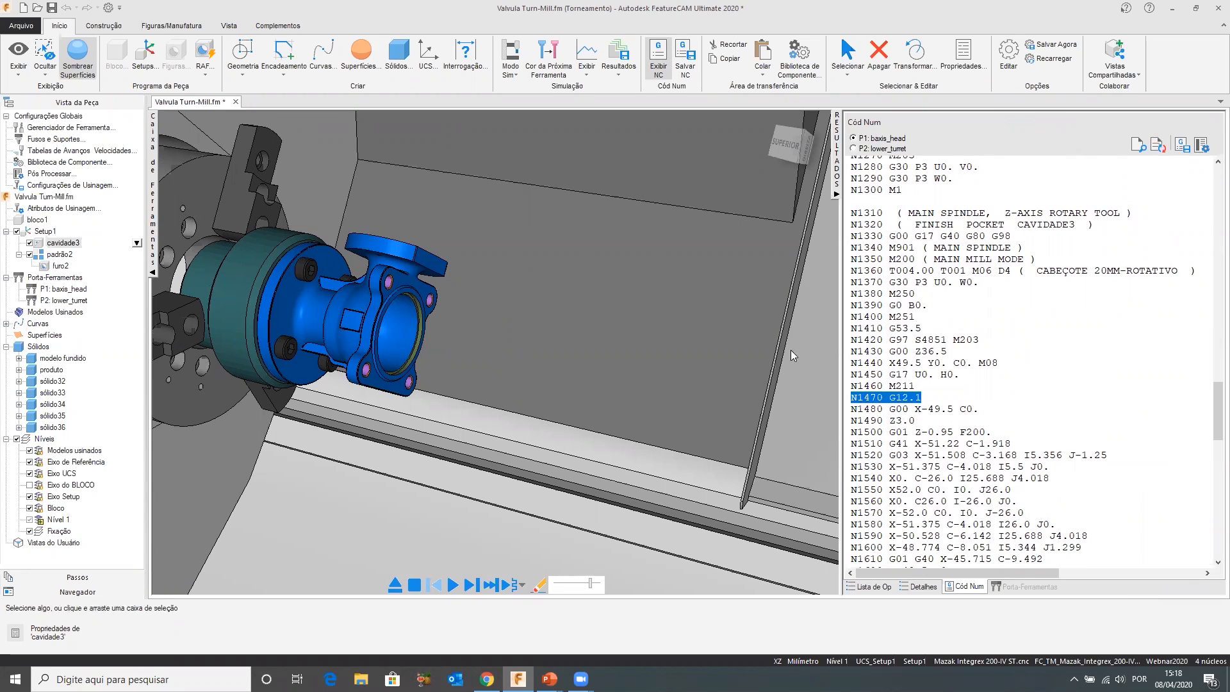
key(Escape)
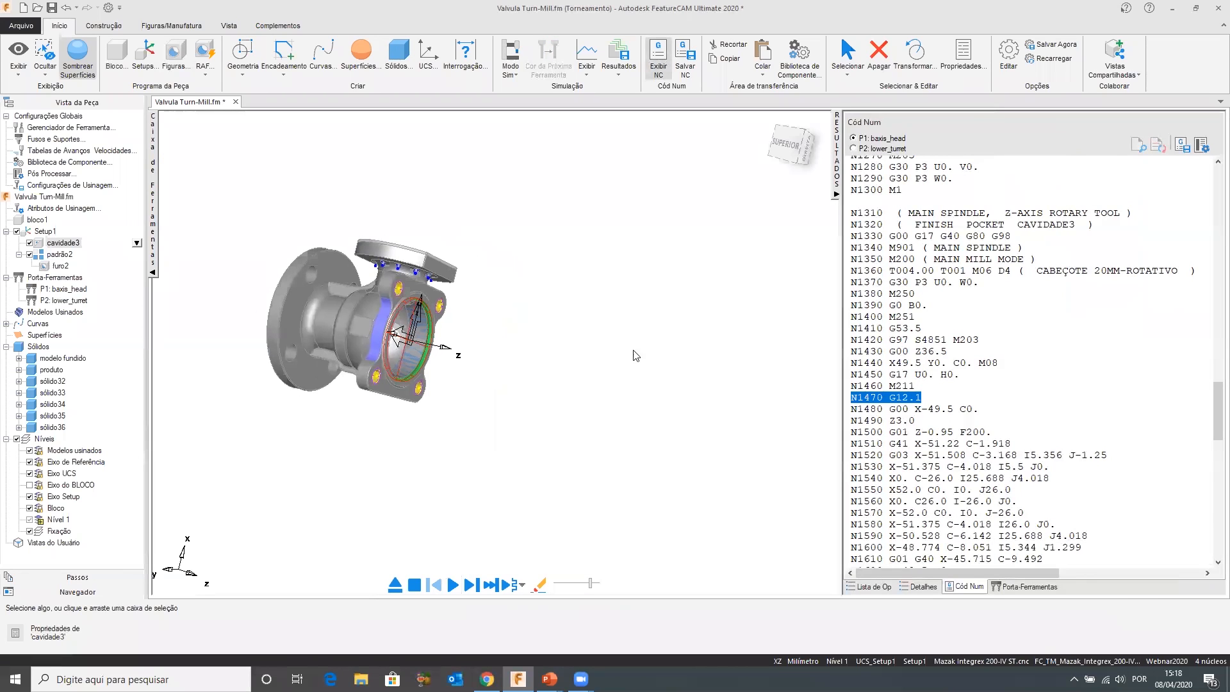
click(836, 195)
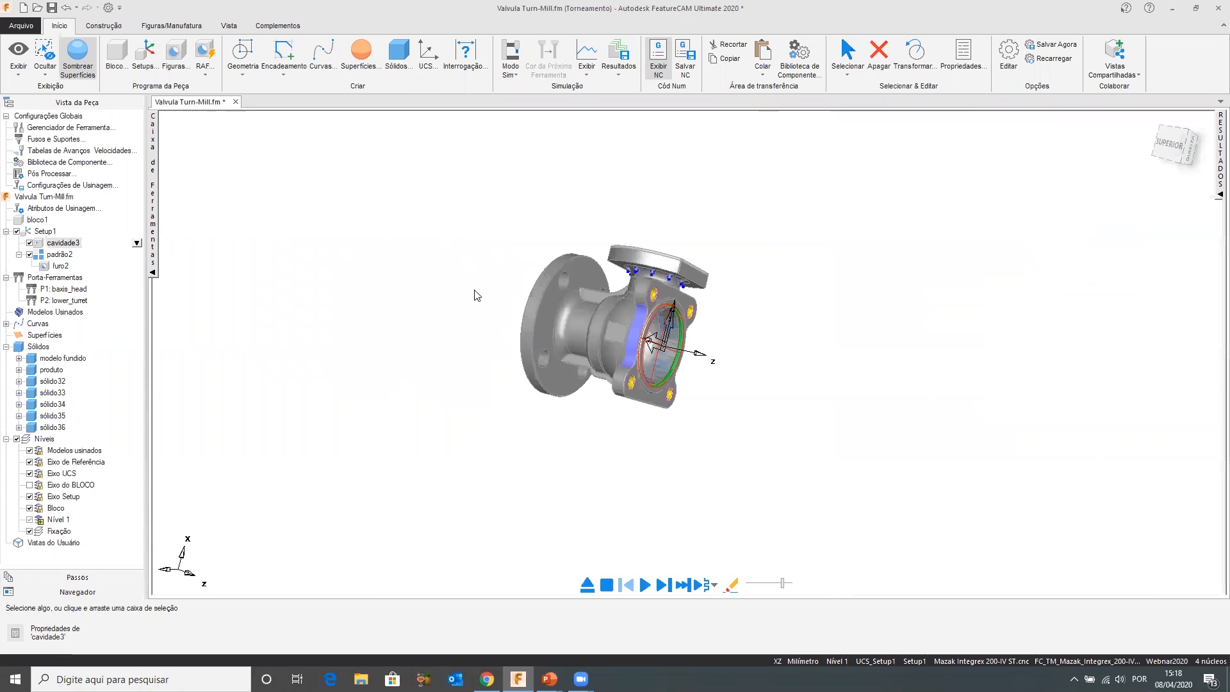
Run directed feature recognition (RAF Direcionado) around the index axis, aligned normal to the upper flange's flat face
click(204, 75)
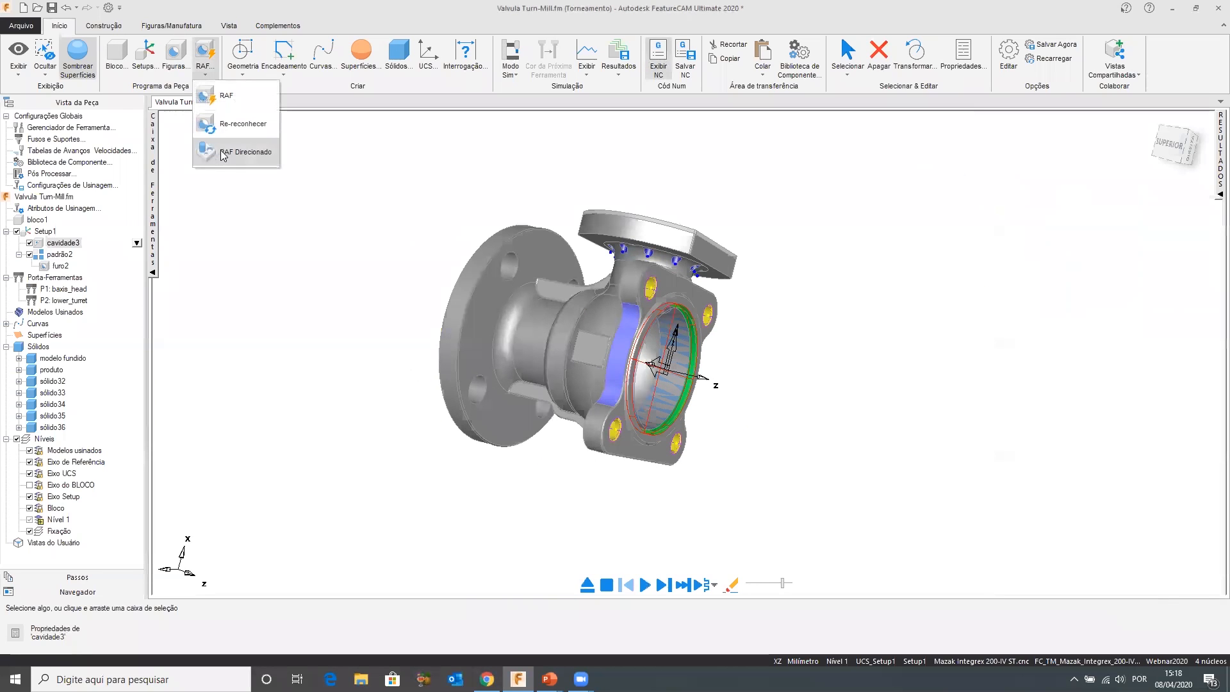
middle_drag(585, 304, 612, 329)
scroll(619, 332, up, 2)
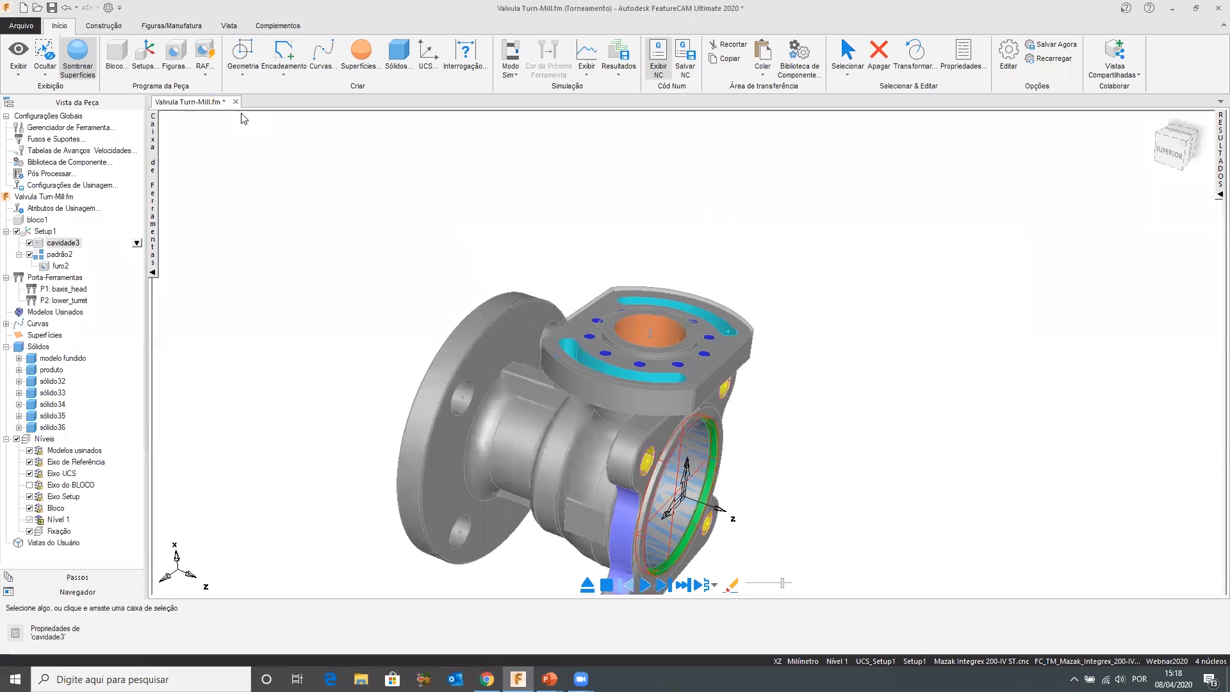
click(205, 74)
click(216, 157)
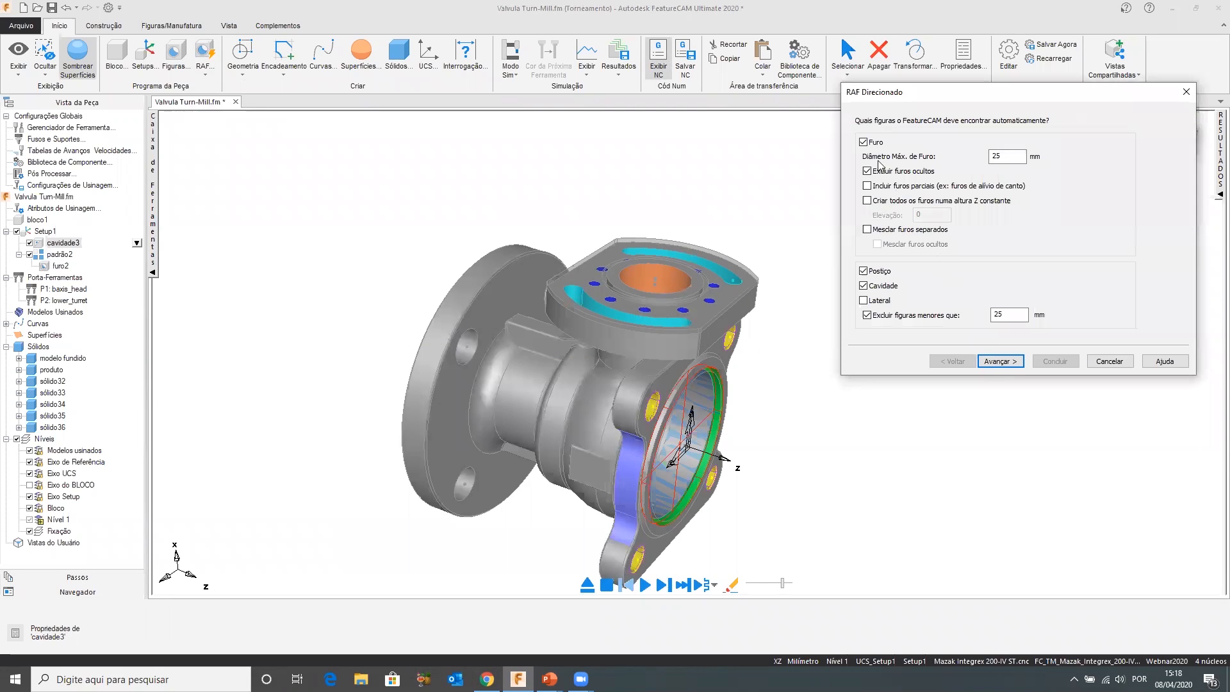
click(1001, 361)
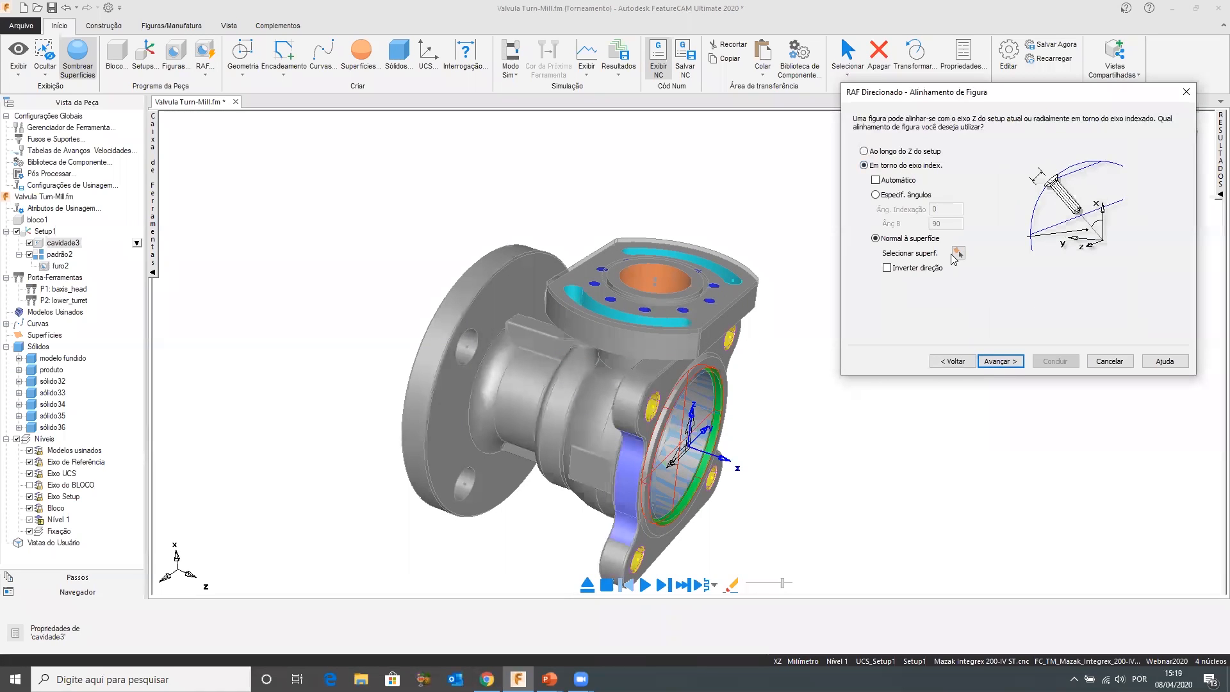
click(958, 253)
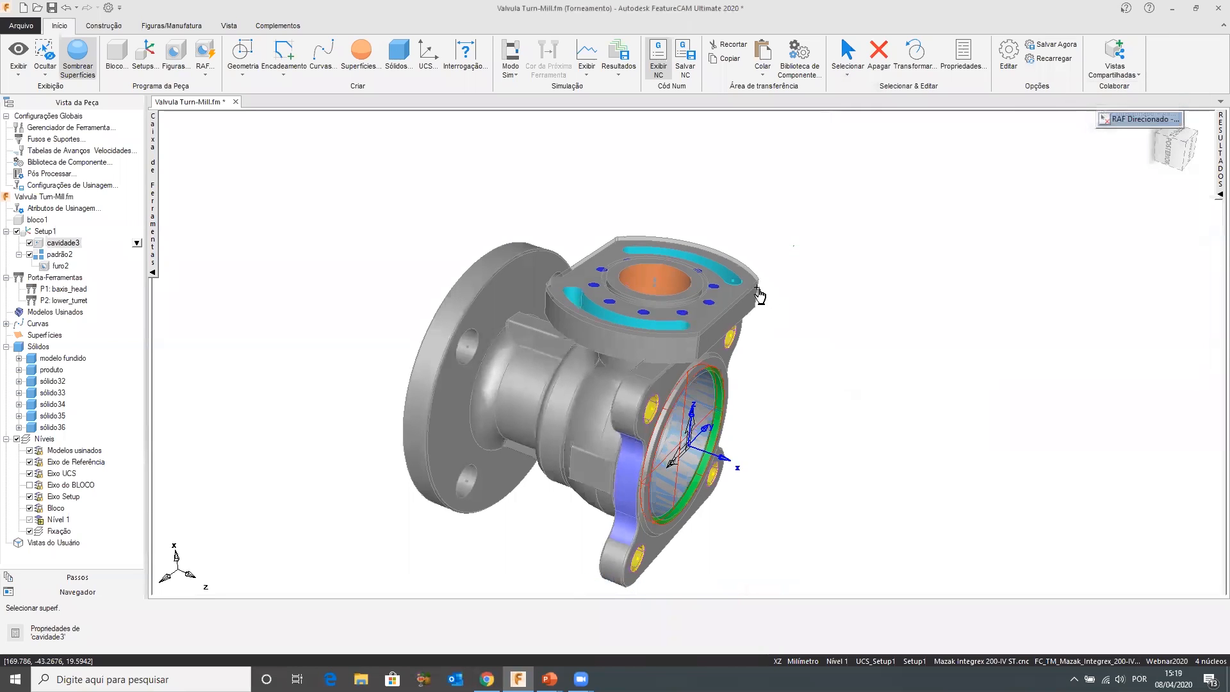
click(757, 293)
middle_drag(628, 322, 633, 270)
middle_drag(690, 412, 689, 378)
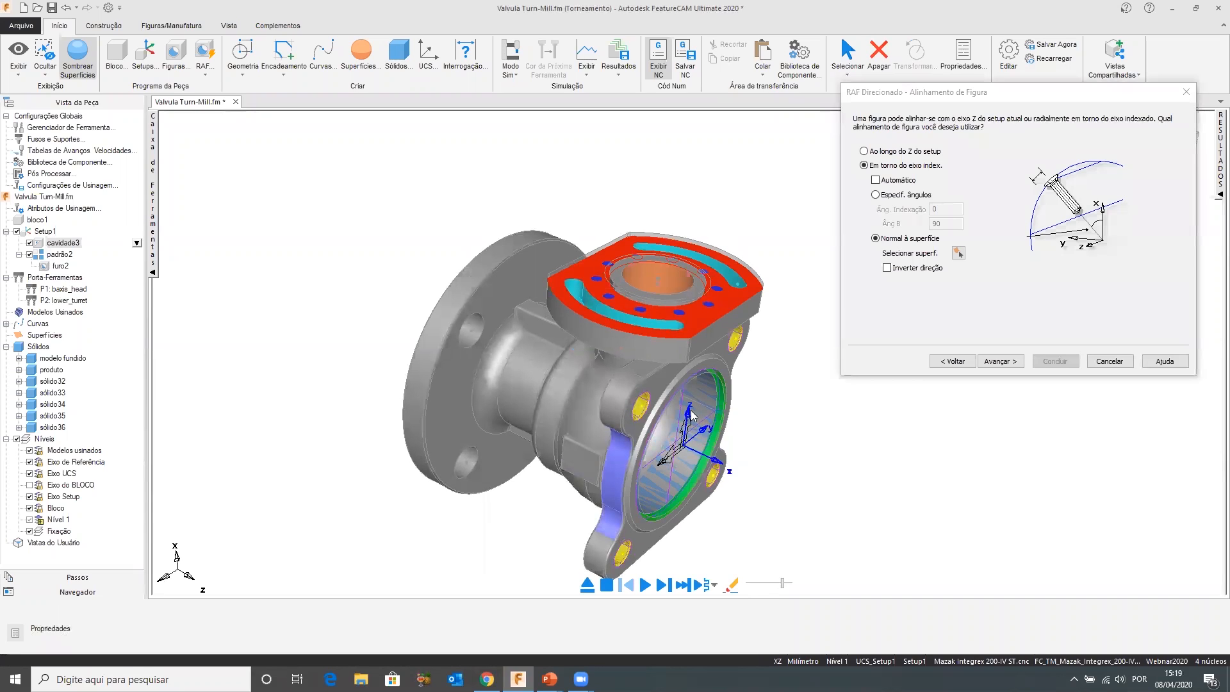
click(998, 361)
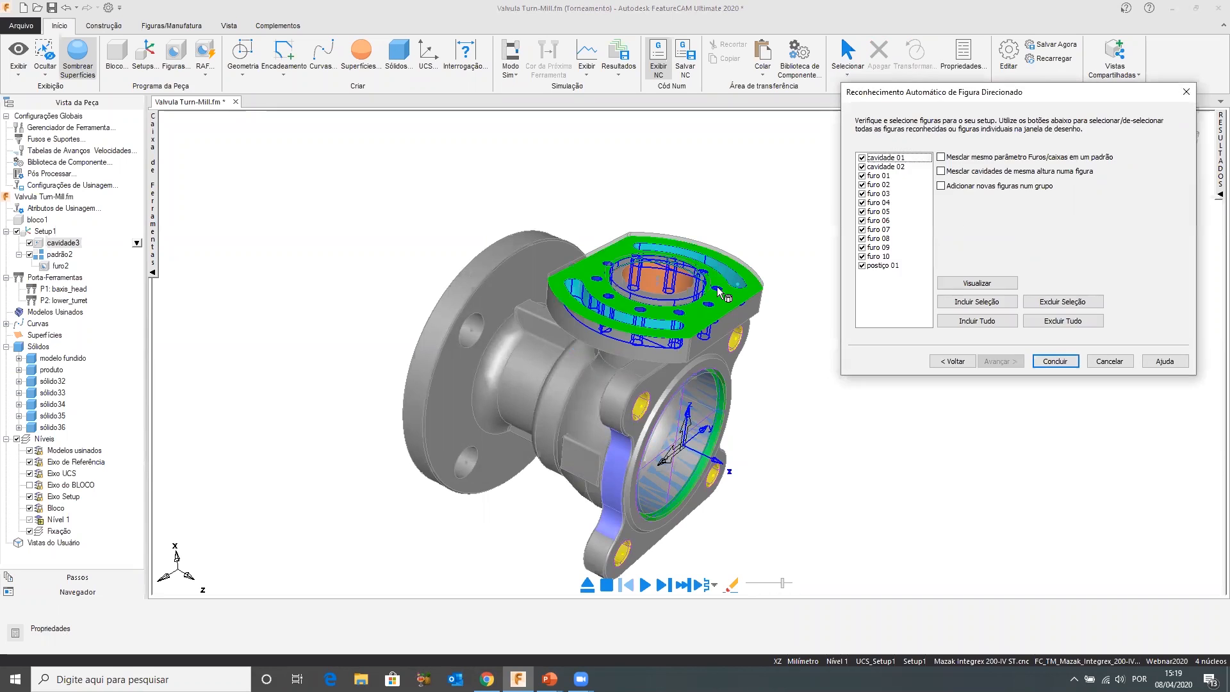
Merge the recognized holes with the same parameters into a pattern and create all the recognized features in the setup
middle_drag(713, 286, 662, 399)
middle_drag(654, 325, 678, 248)
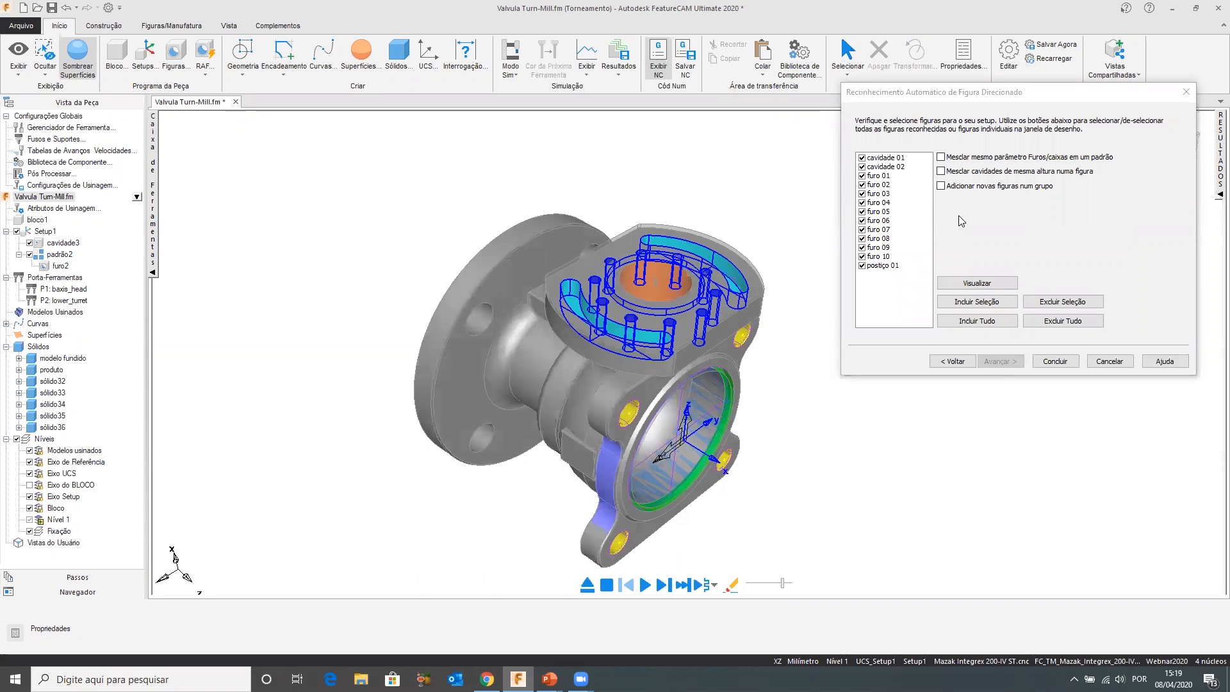
click(942, 157)
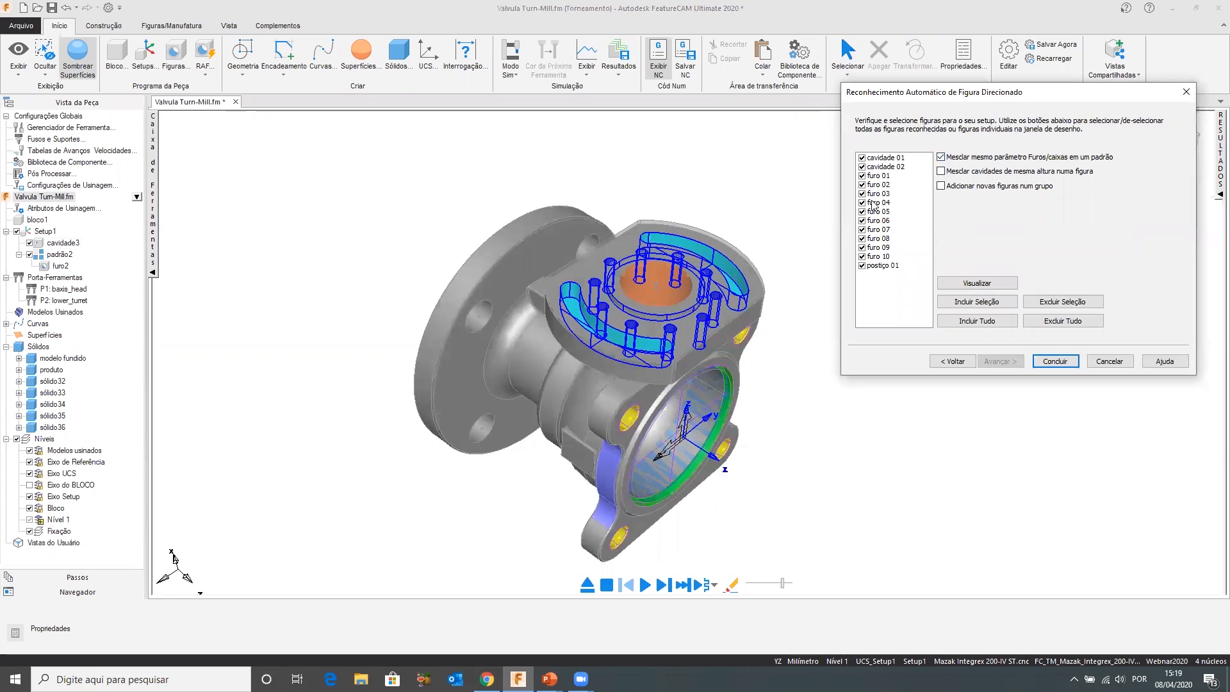
click(1054, 363)
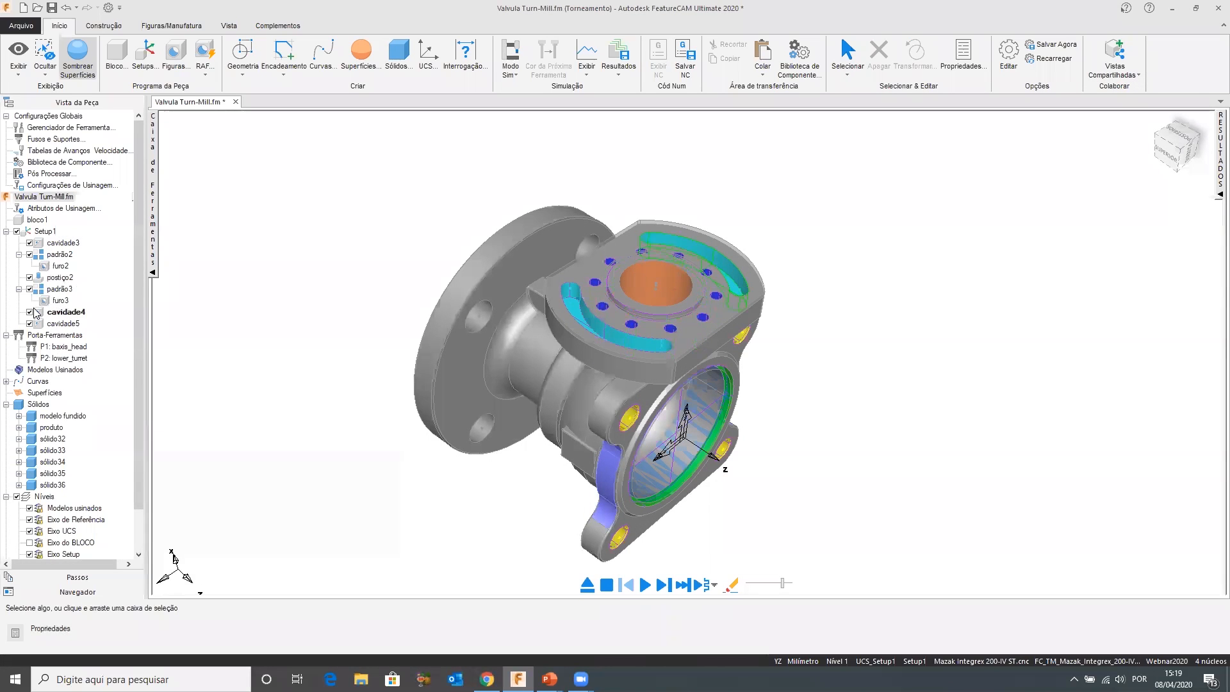
Play the machine simulation on the Mazak to check the milling and drilling of the upper flange from several views
scroll(461, 250, down, 3)
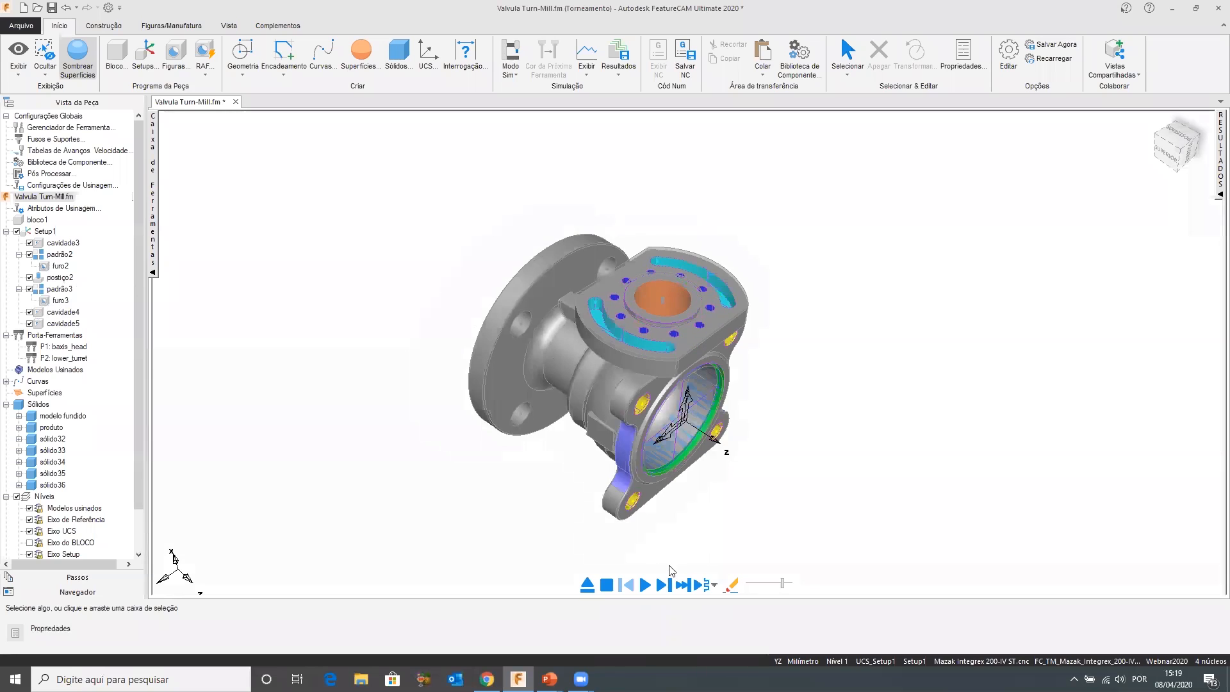
click(660, 585)
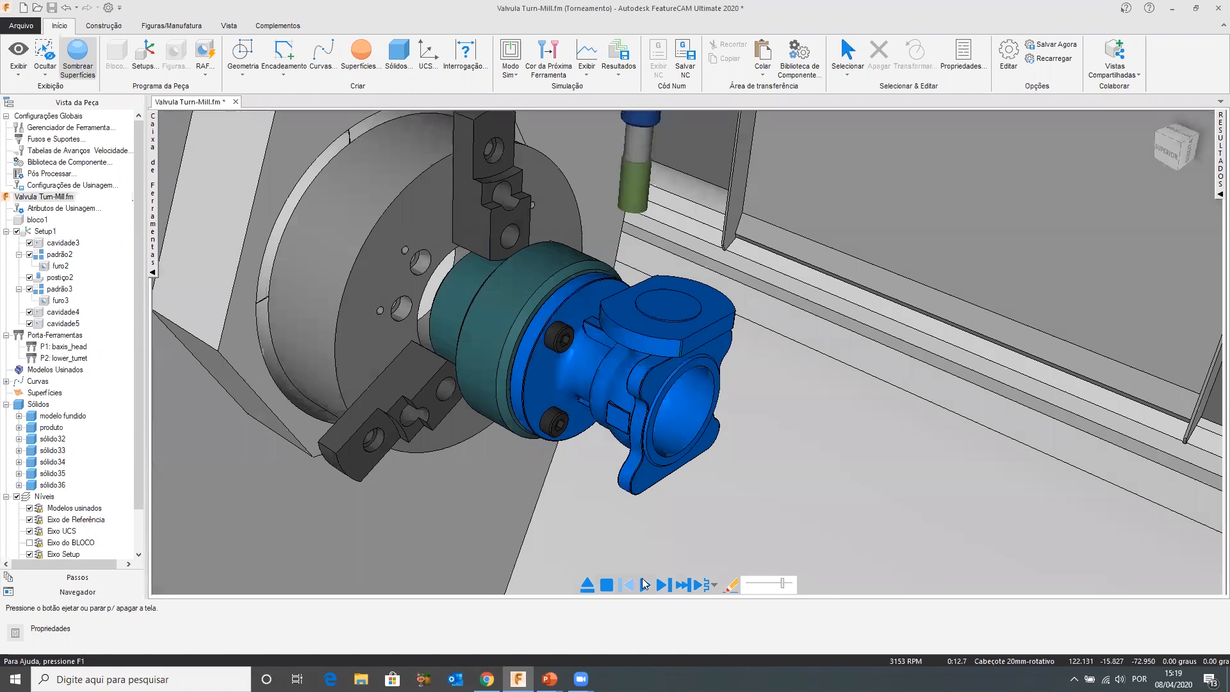
click(644, 585)
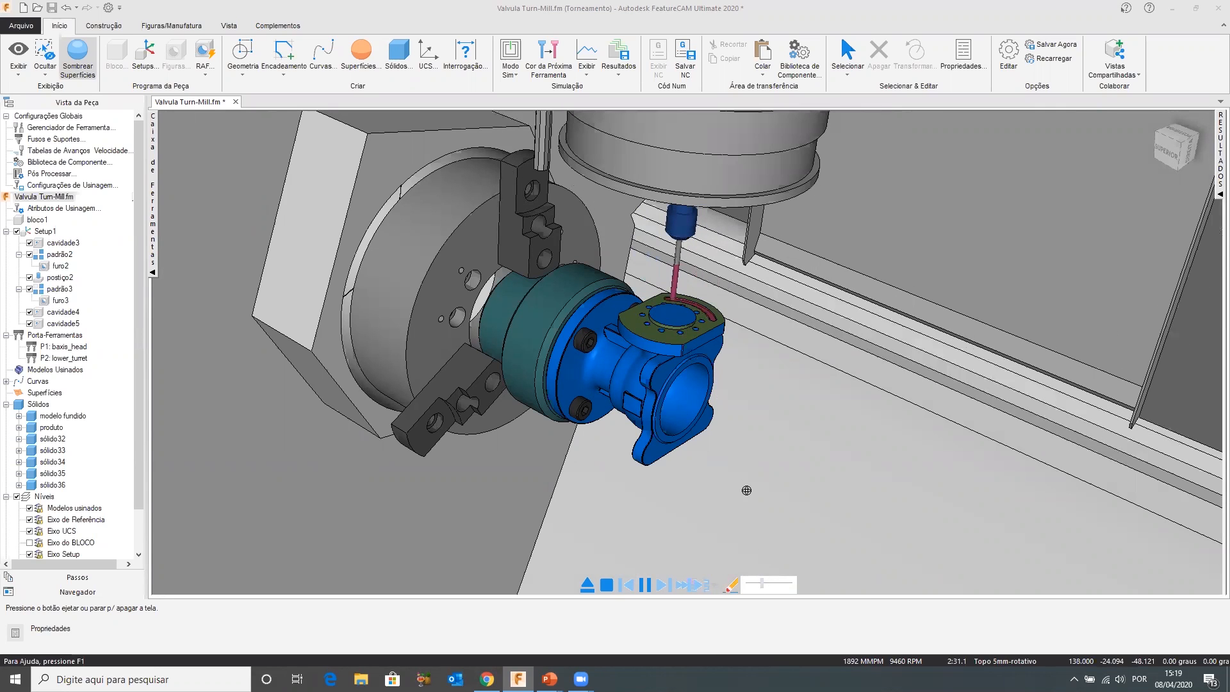
scroll(756, 503, up, 2)
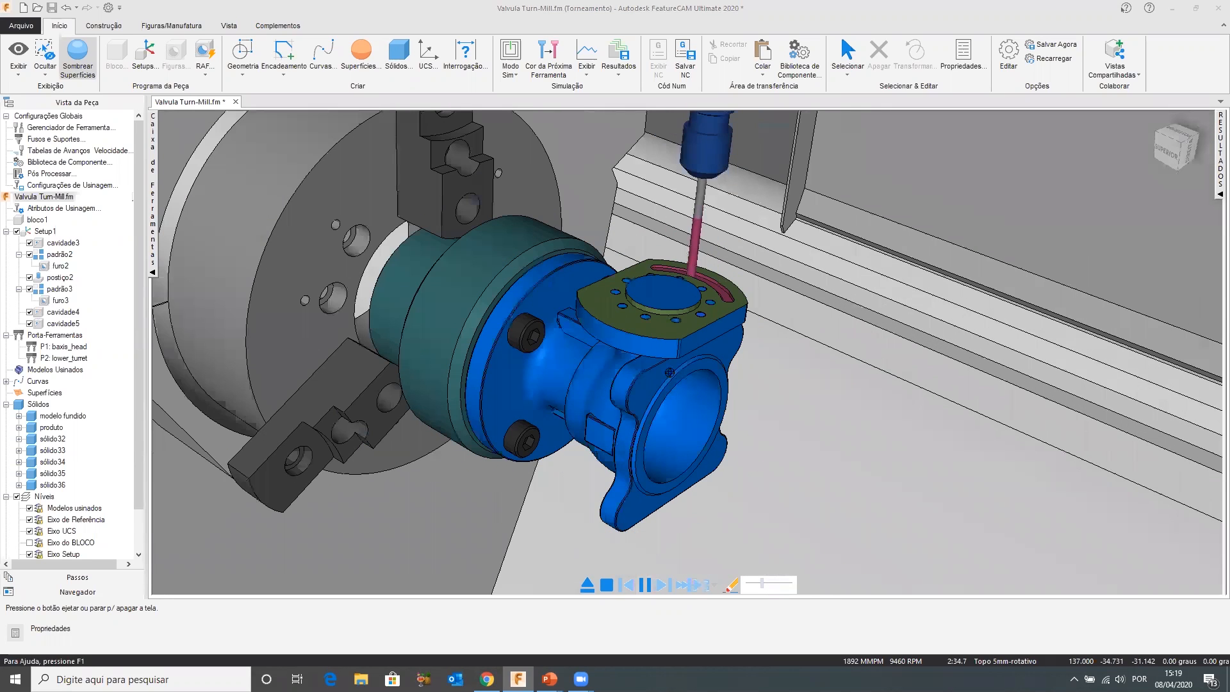
scroll(789, 303, down, 5)
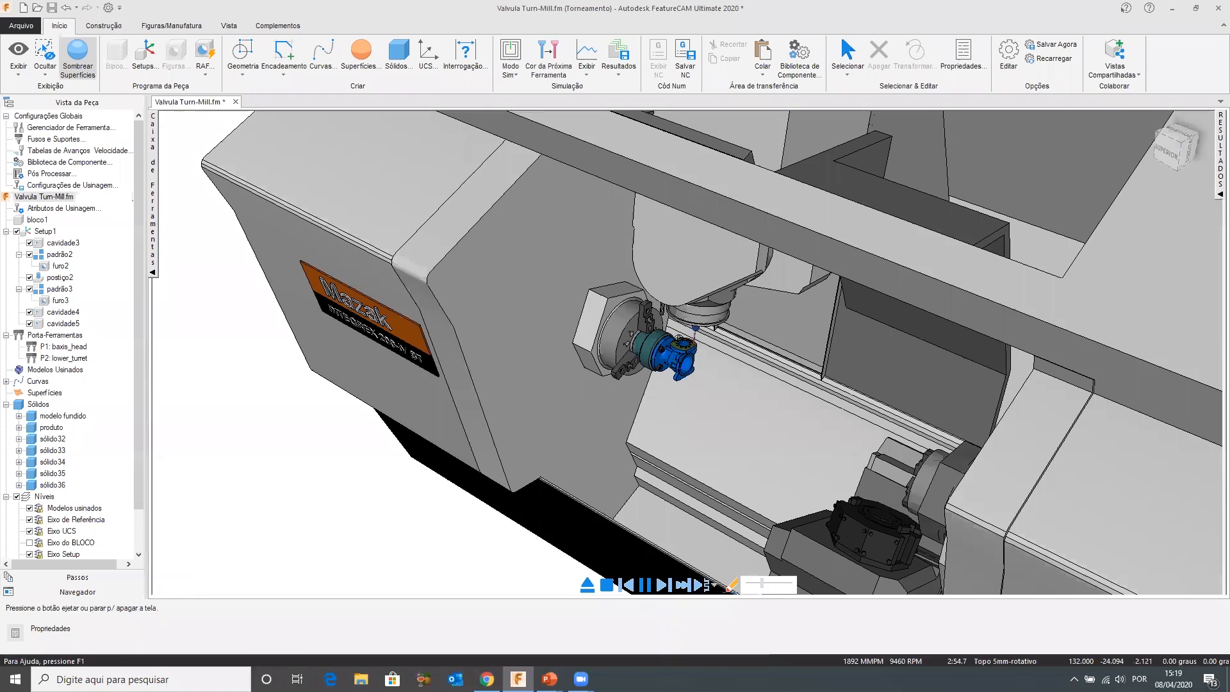
middle_drag(789, 303, 827, 269)
scroll(699, 410, up, 1)
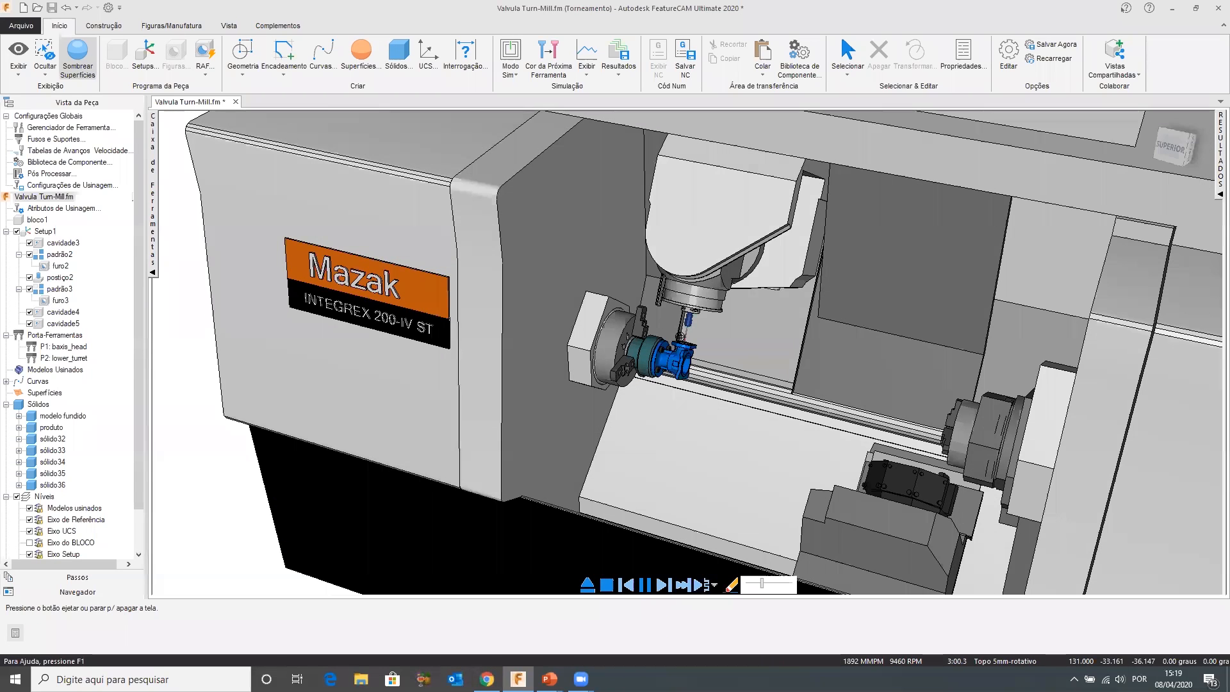
scroll(698, 410, up, 1)
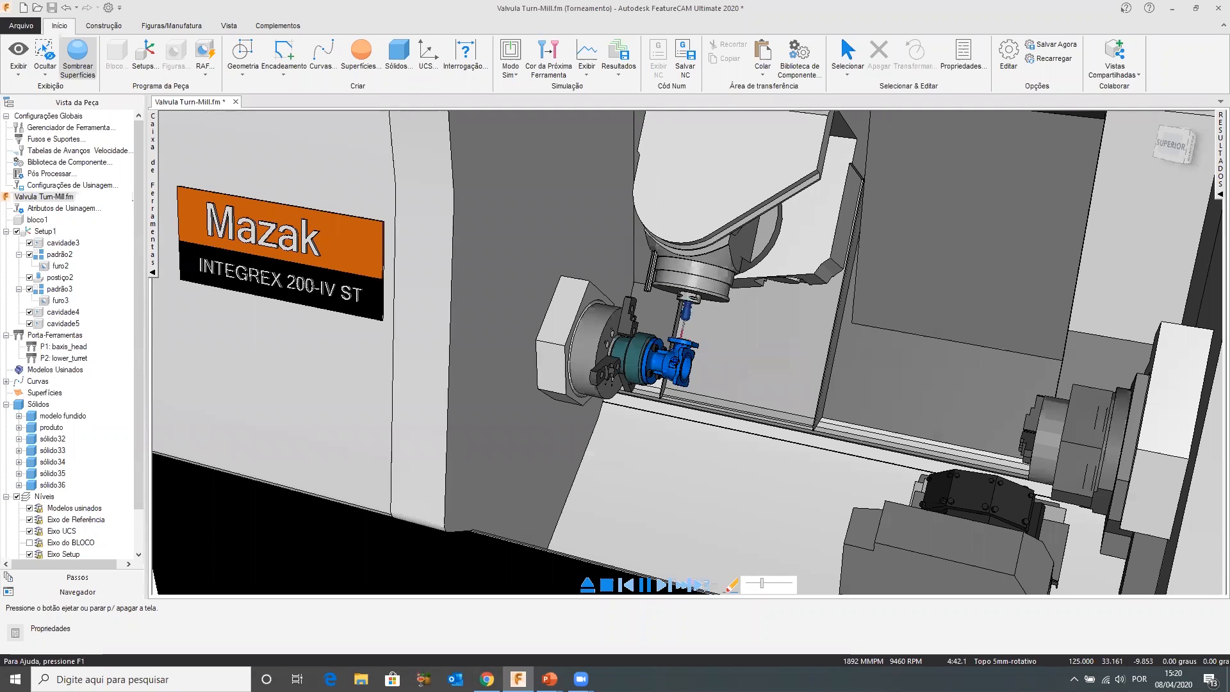
Follow the simulation through the finishing of cavidade3, inspect the machined valve up close, and exit the simulation
scroll(679, 334, up, 3)
scroll(674, 361, up, 2)
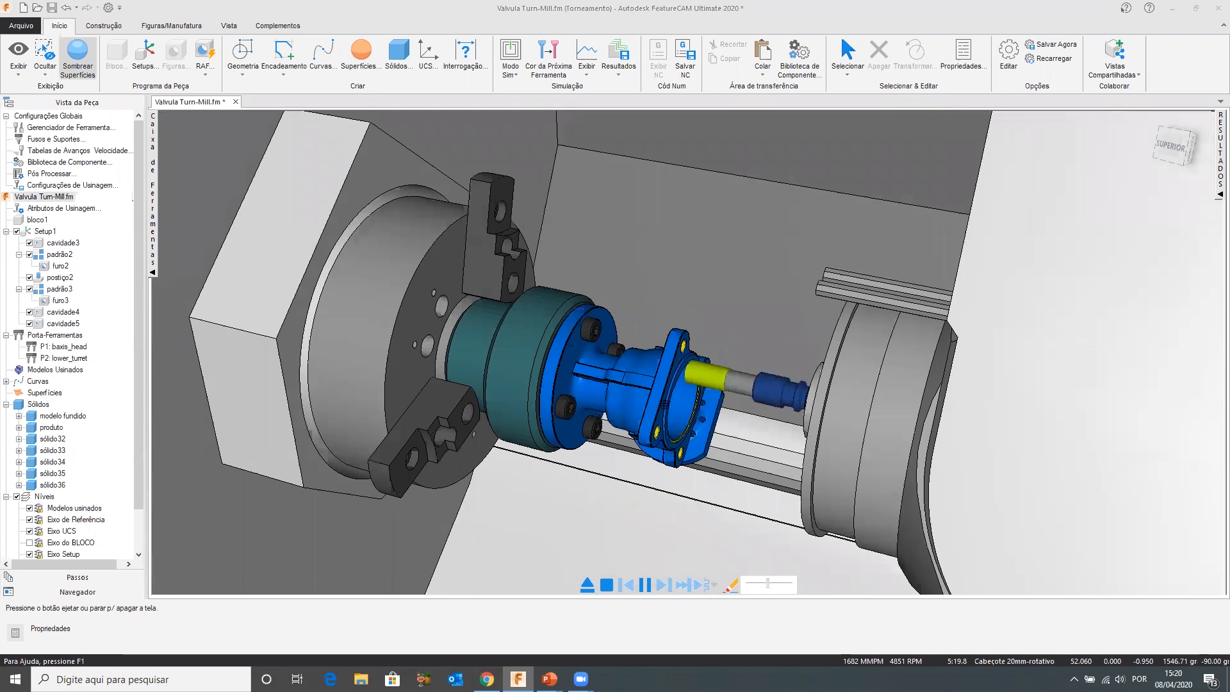
scroll(641, 385, up, 1)
scroll(679, 378, up, 1)
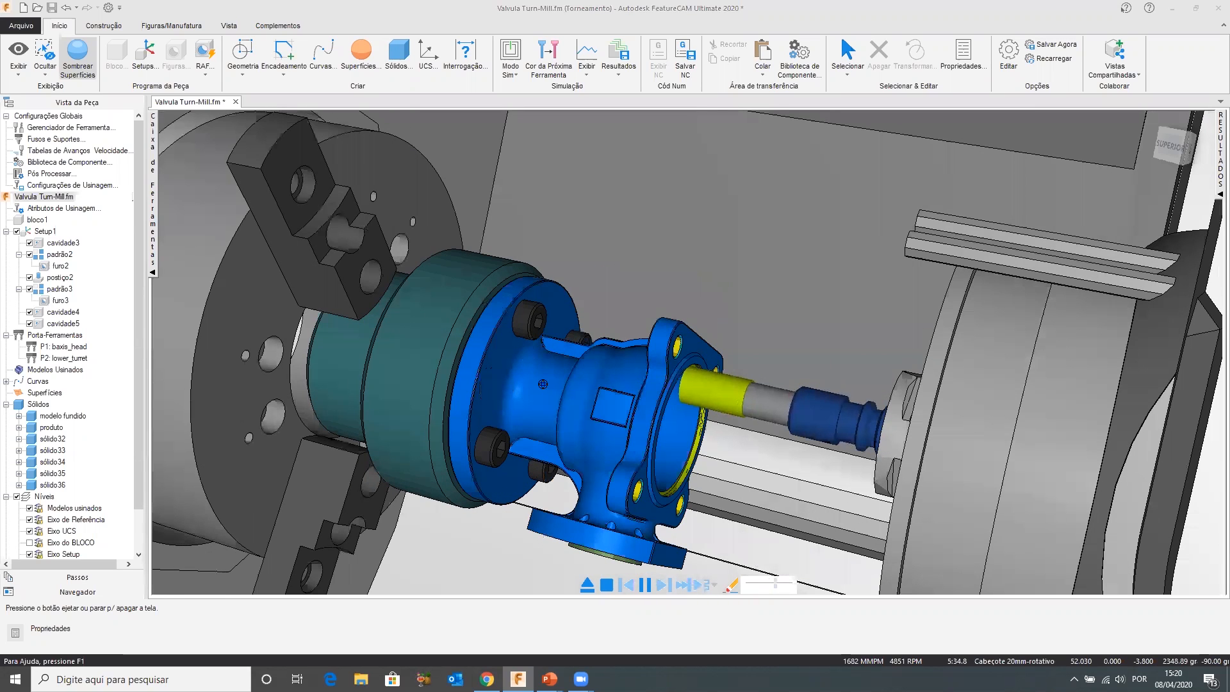
scroll(543, 384, down, 8)
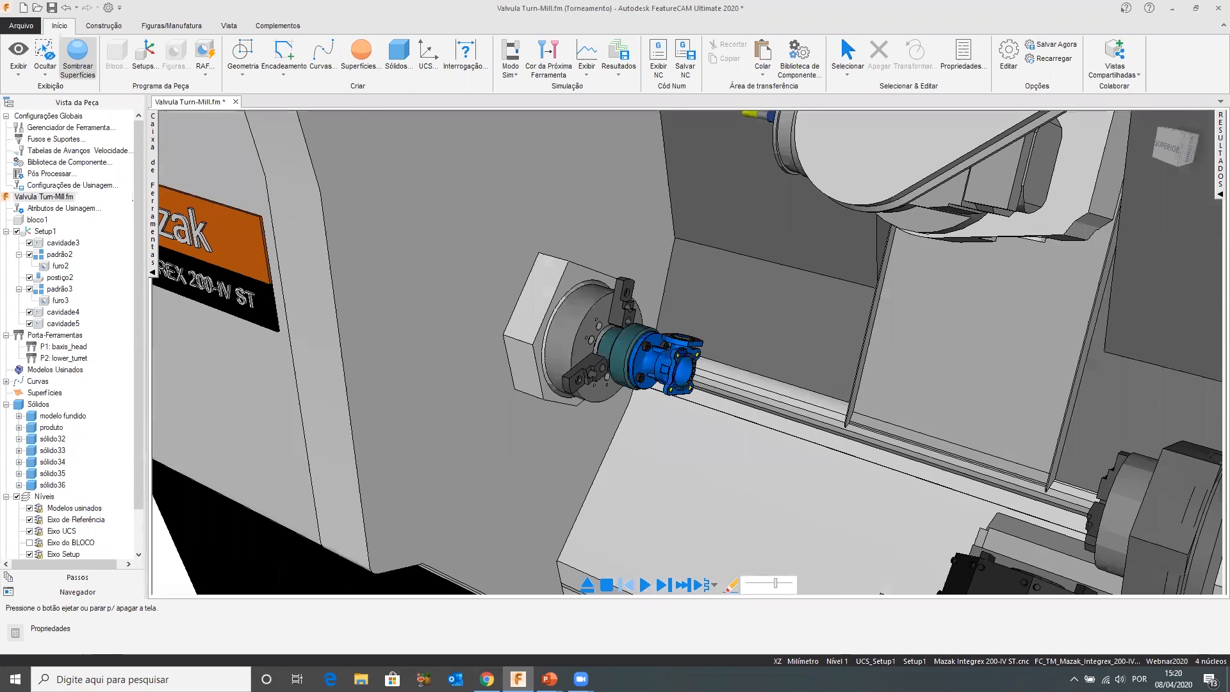
scroll(748, 357, up, 6)
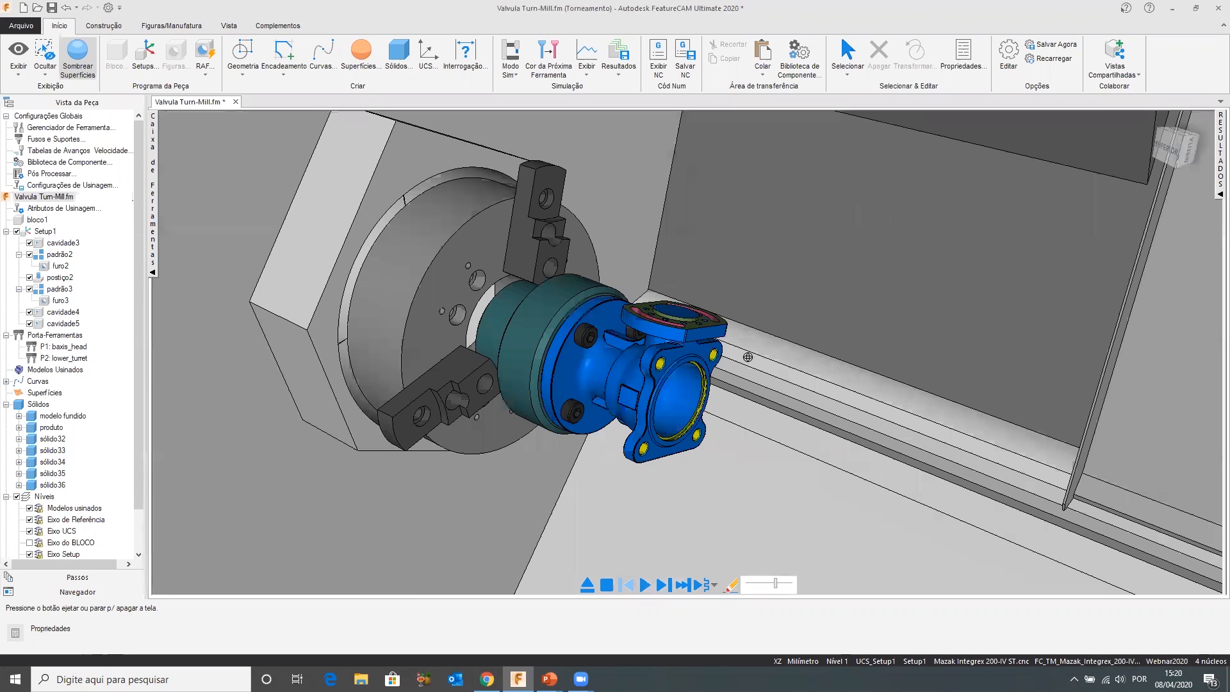
scroll(685, 372, up, 1)
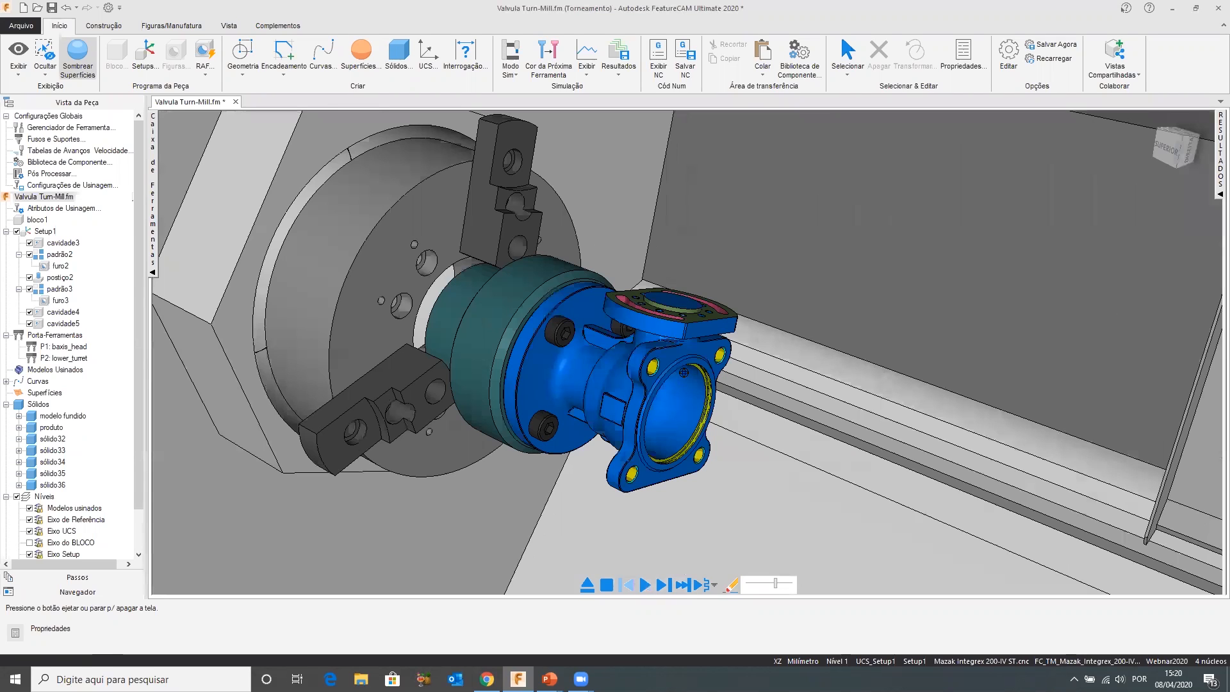
key(Escape)
Examine the saved processes under Fluxo1 and Fluxo2 in the component library and close it without adding anything
scroll(661, 381, up, 5)
middle_drag(616, 387, 617, 387)
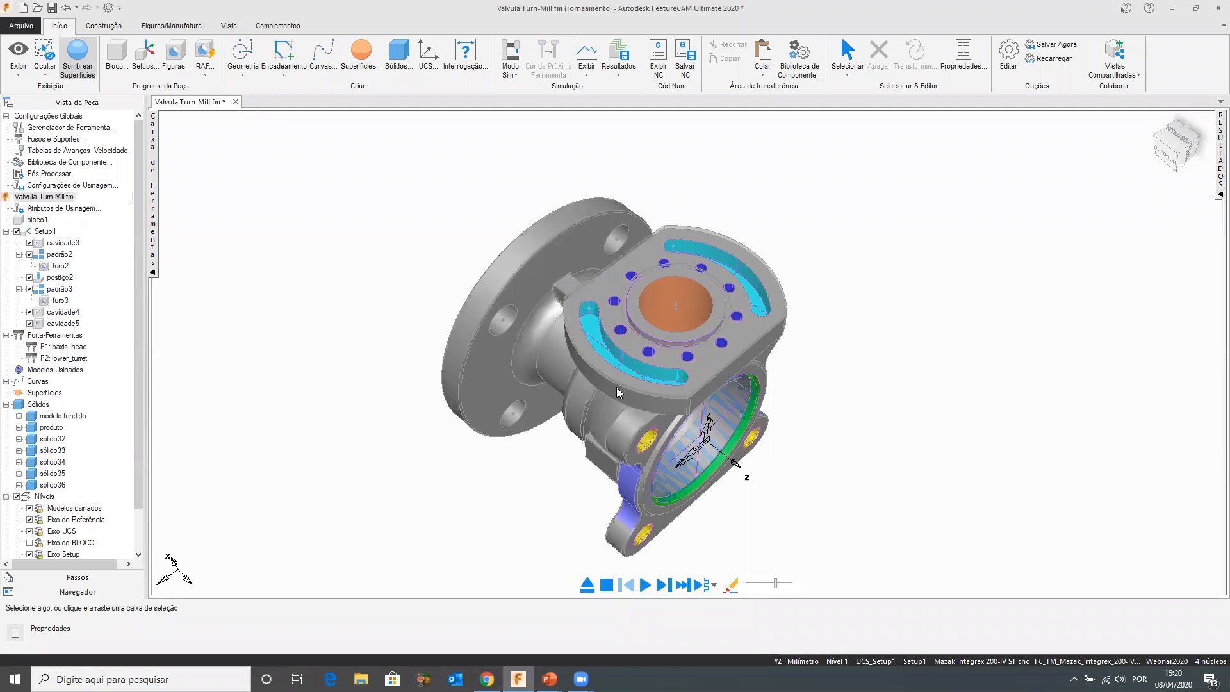
click(802, 71)
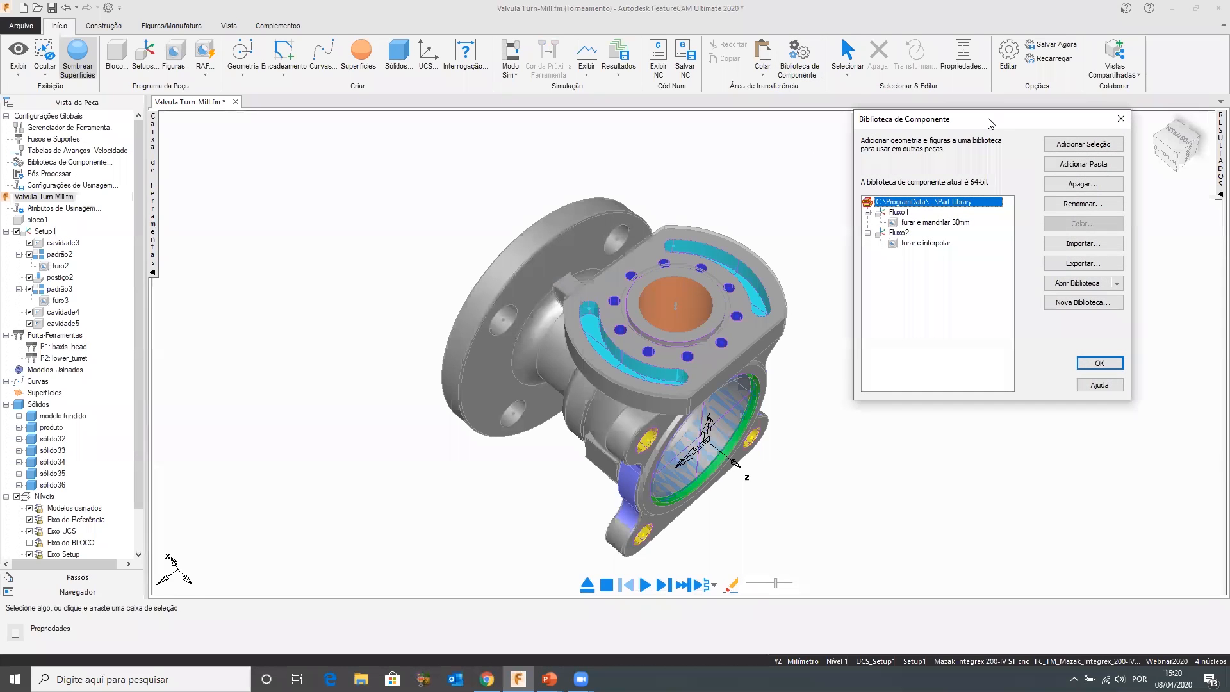
drag(991, 122, 993, 146)
key(Escape)
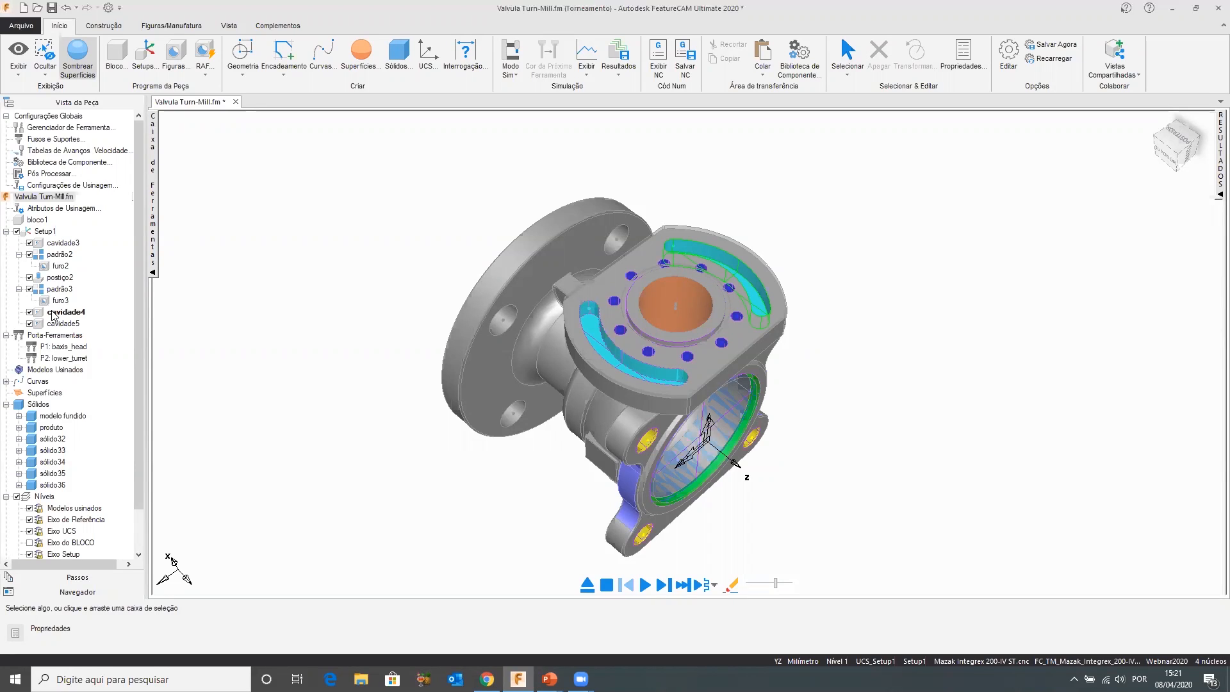
Create a hole feature by feature recognition for only the upper flange's central bore, aligned around the index axis normal to the raised ring face
middle_drag(601, 335, 653, 330)
scroll(653, 330, up, 3)
middle_drag(468, 214, 650, 338)
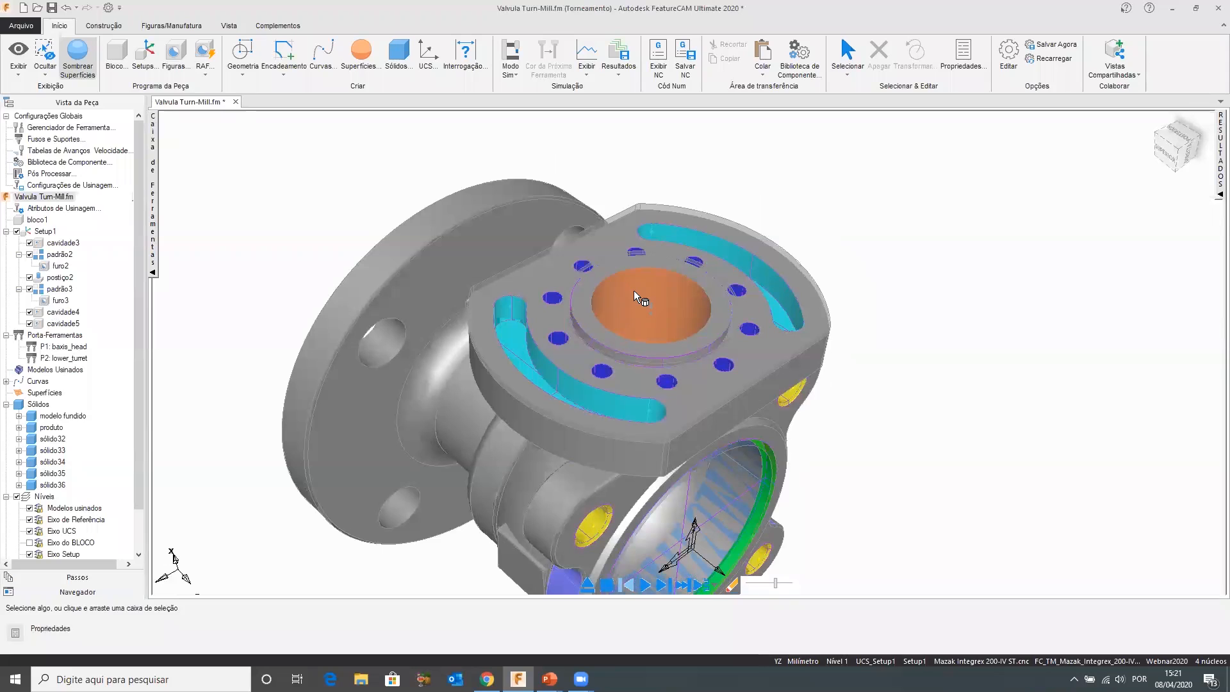
click(177, 58)
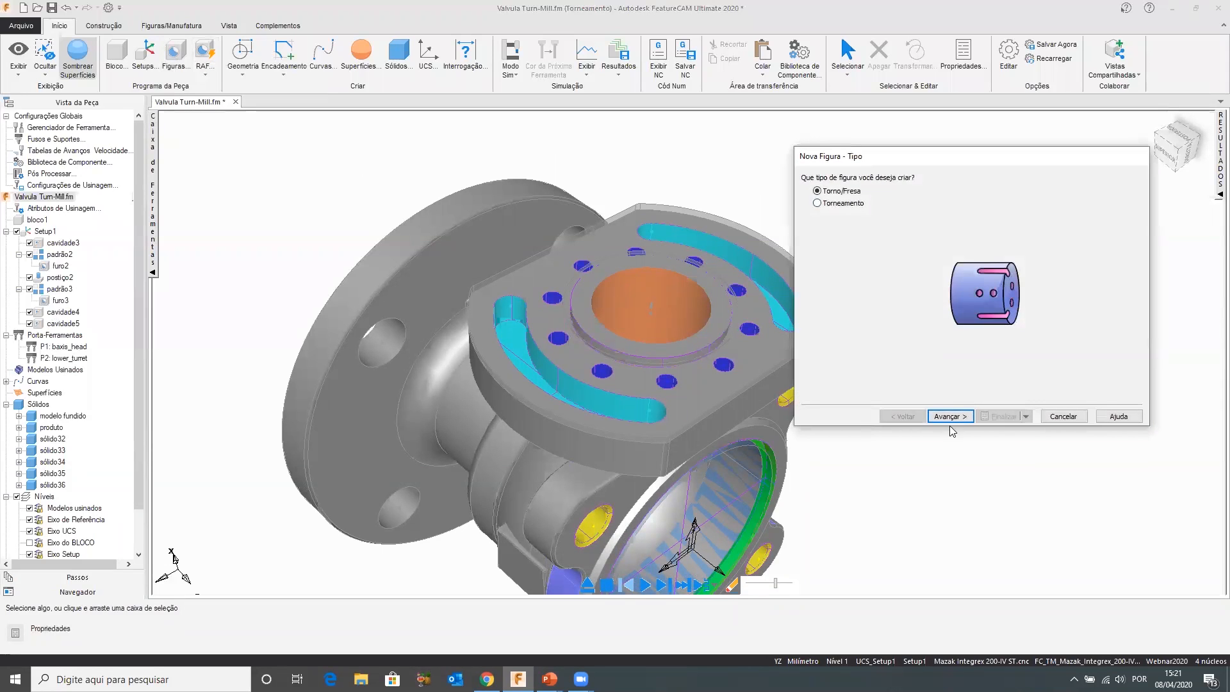
click(951, 416)
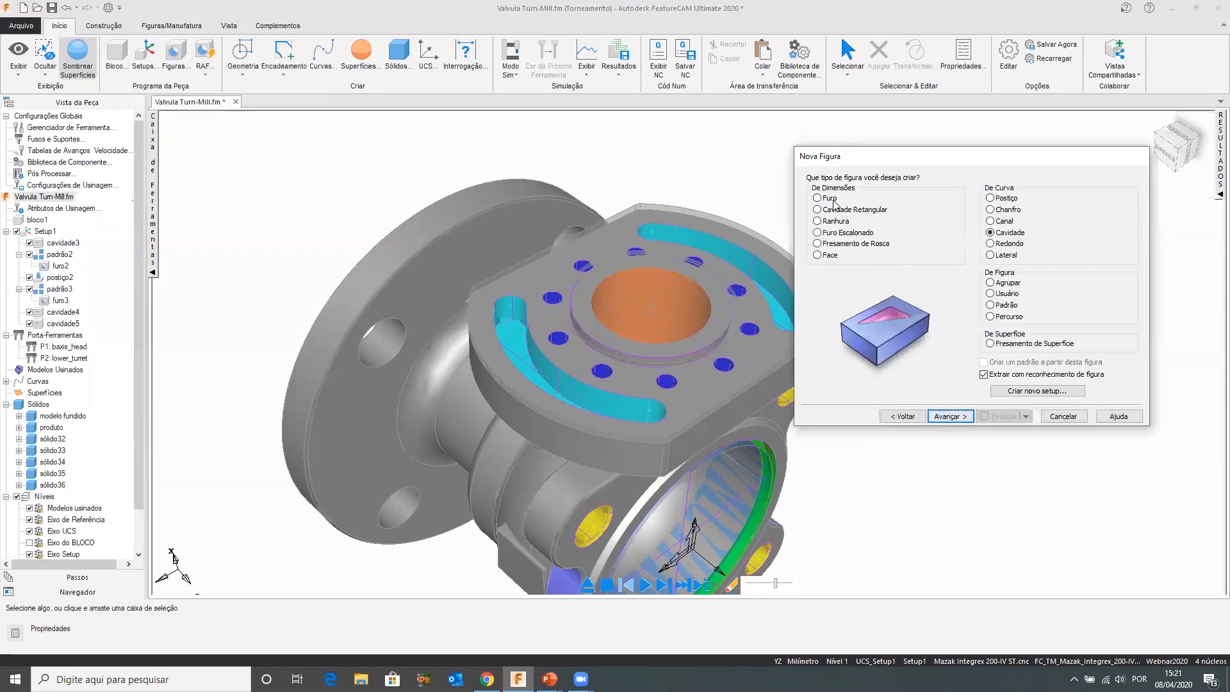
click(951, 417)
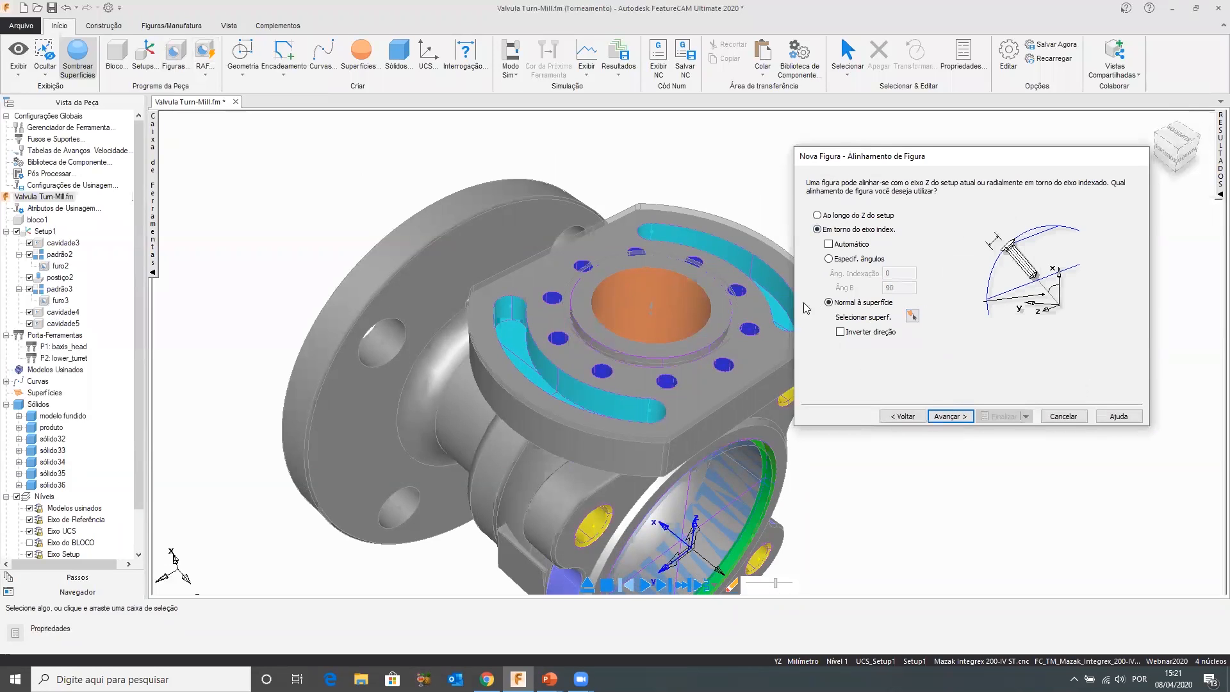
click(912, 316)
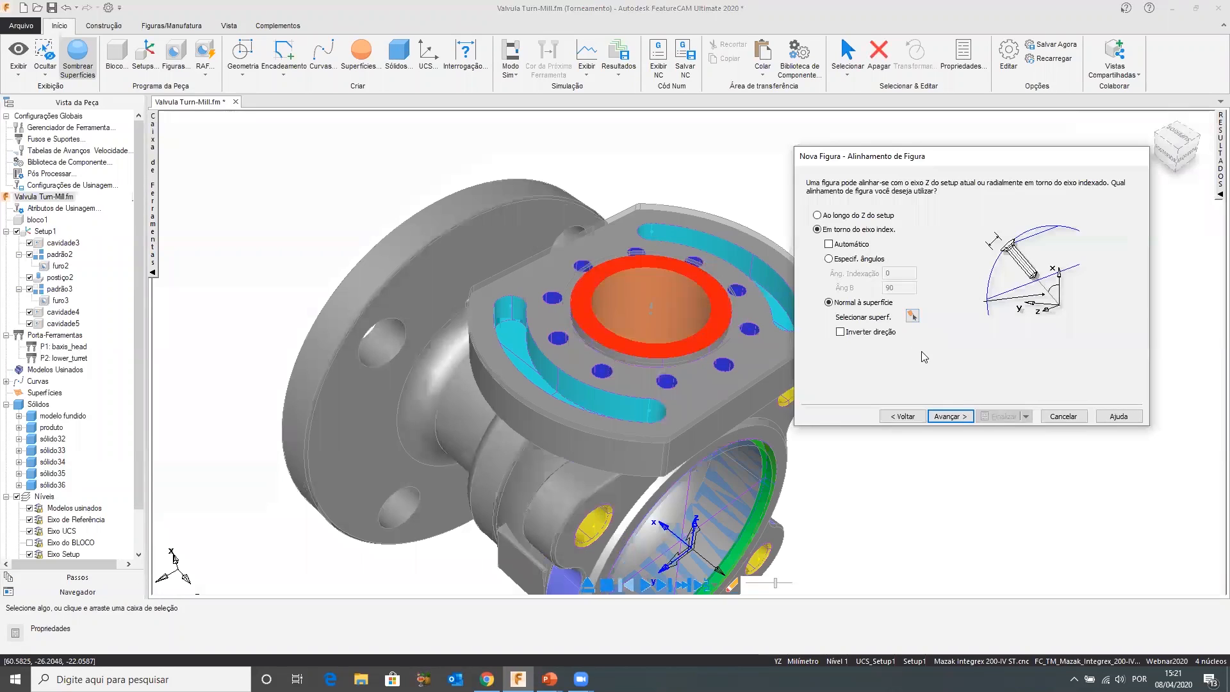
click(939, 417)
click(951, 416)
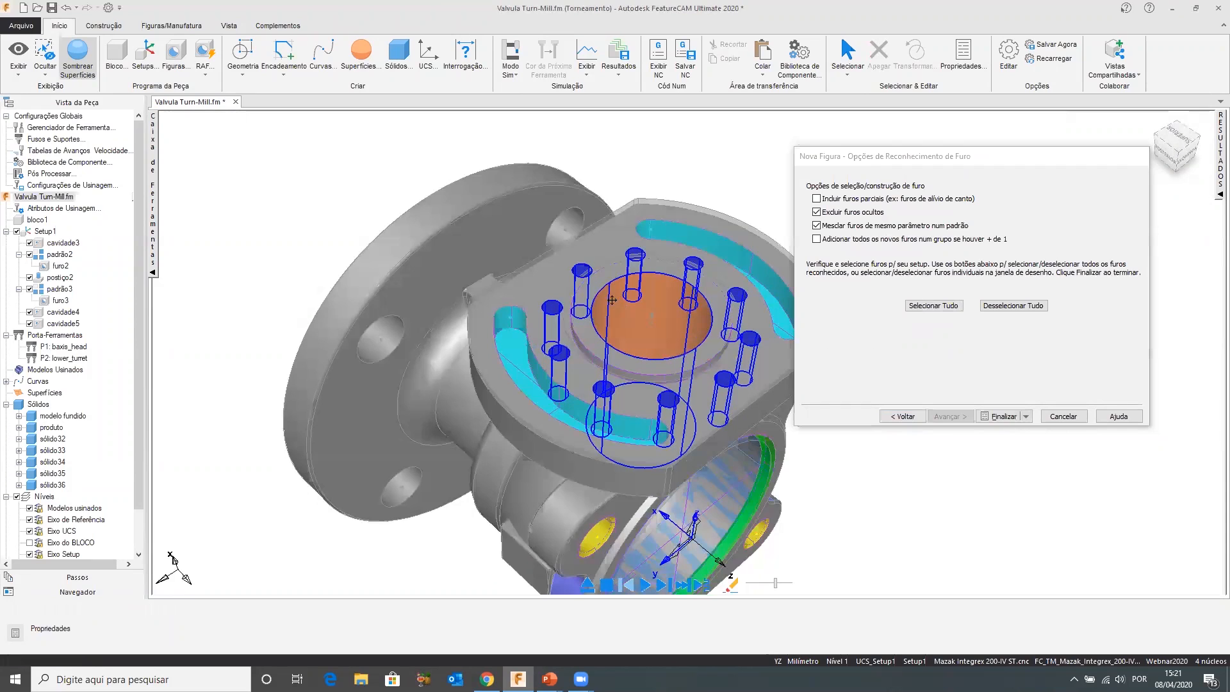
click(981, 417)
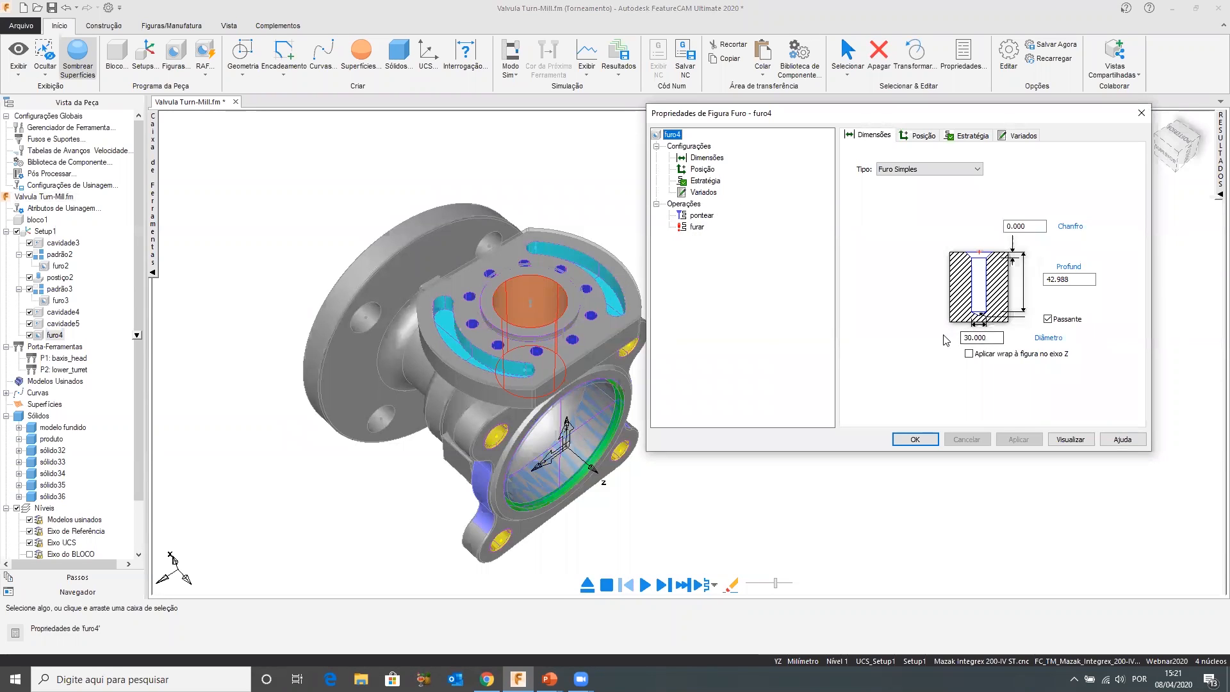
Examine the dimensions and the pontear operation's tool in the furo4 properties, then close them without changes
drag(841, 122, 730, 185)
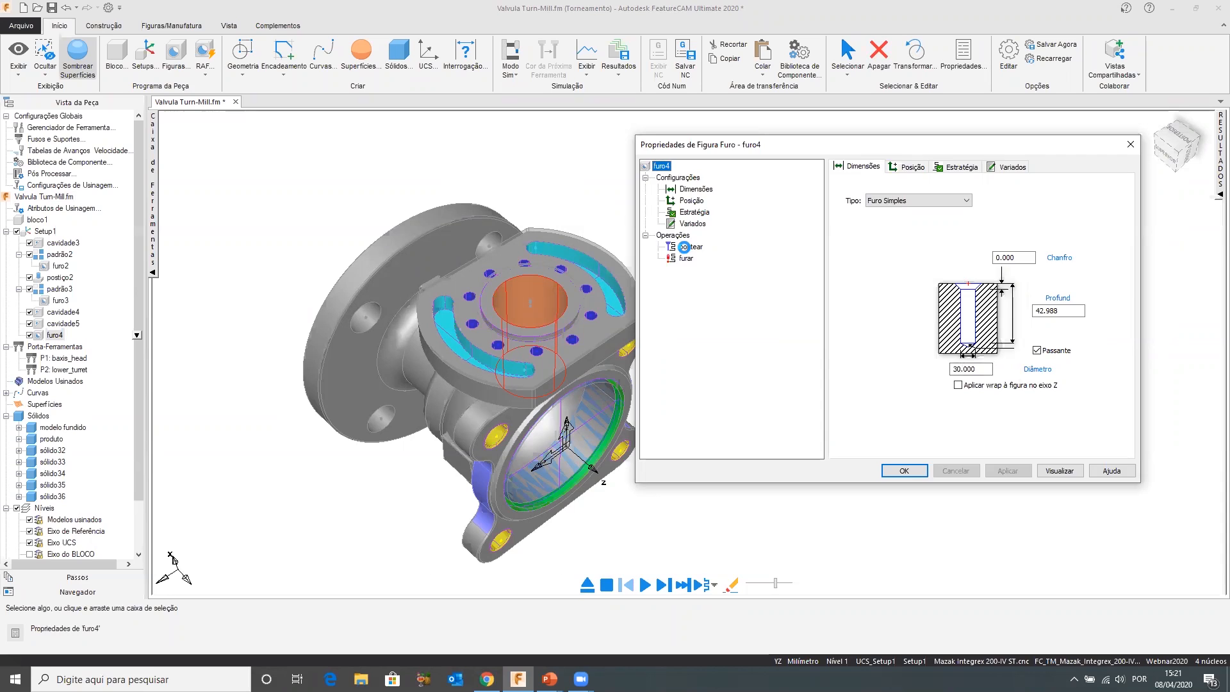
click(688, 248)
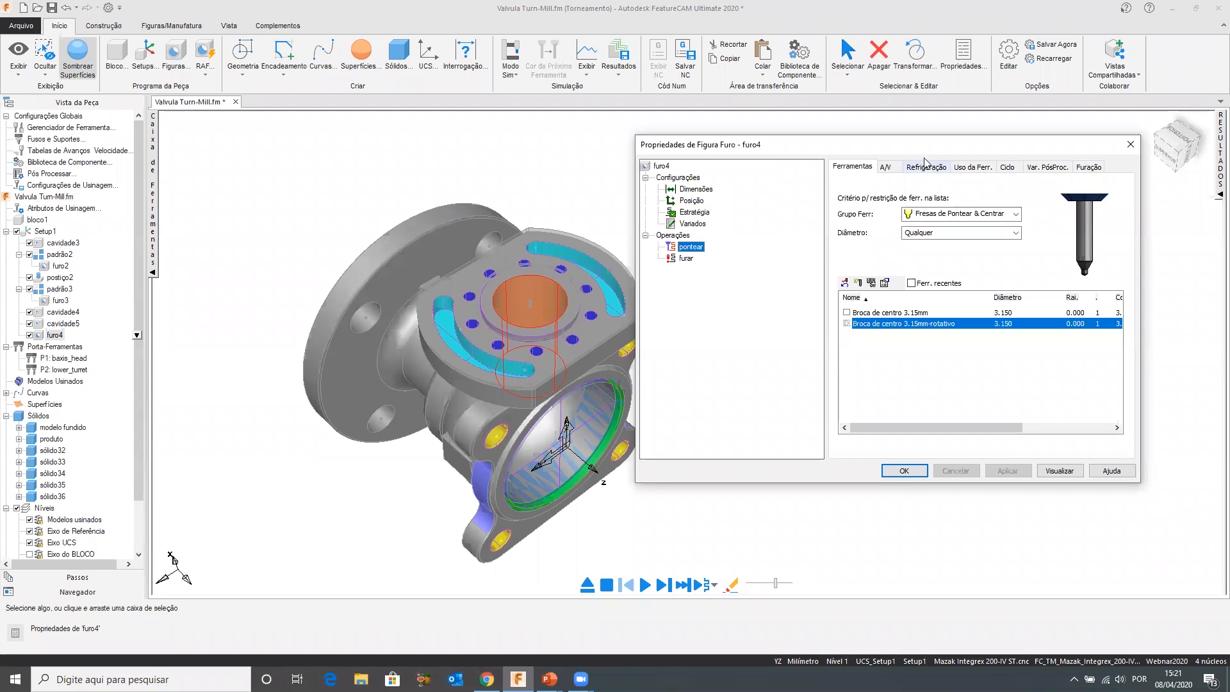
drag(920, 151, 962, 146)
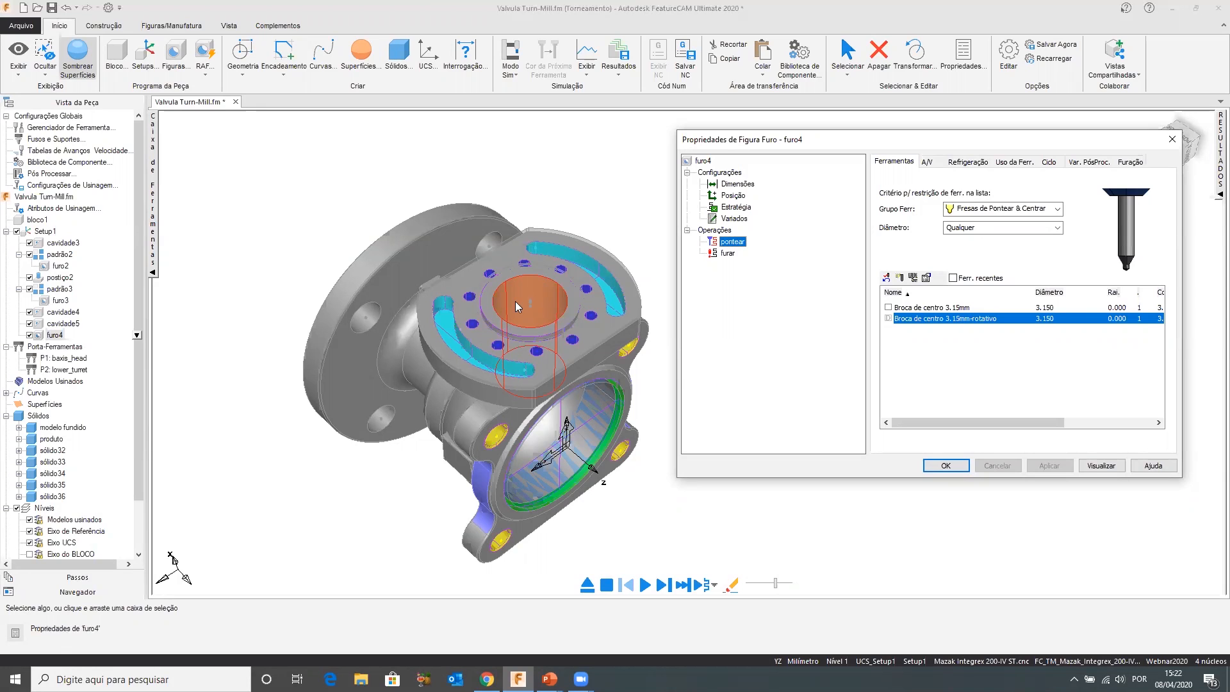
middle_drag(490, 327, 485, 289)
click(1172, 139)
Deactivate all features in Setup1 except furo4
click(17, 231)
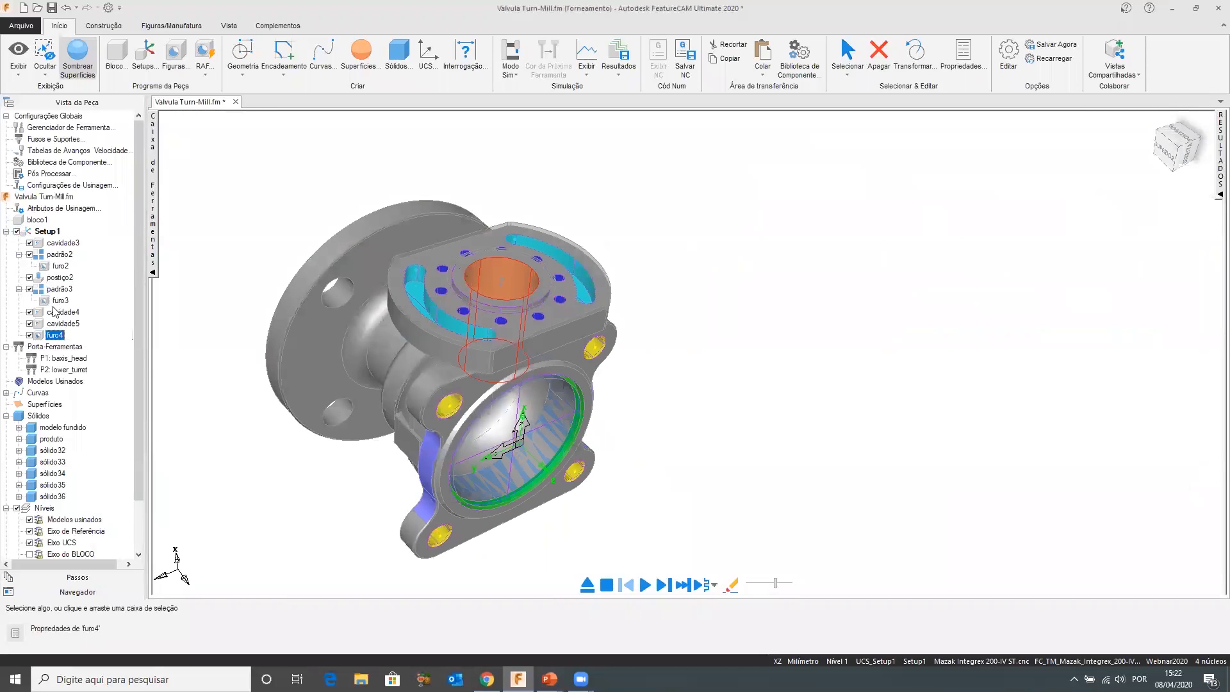
click(36, 335)
click(30, 335)
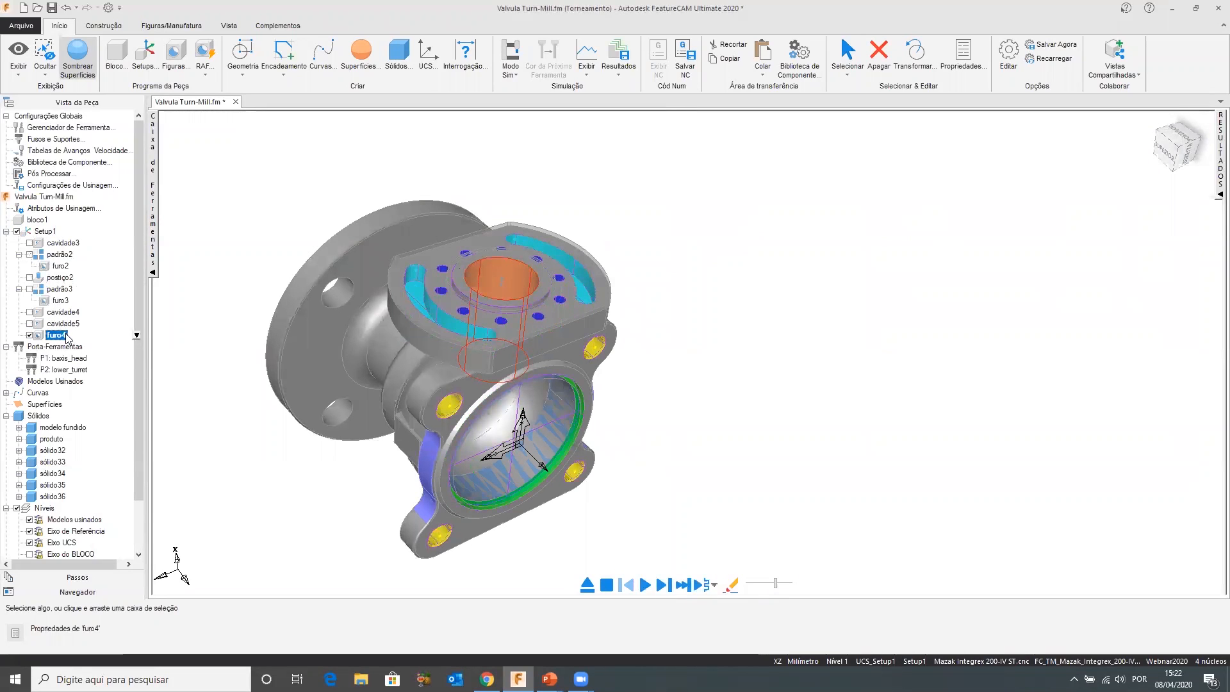
middle_drag(389, 313, 460, 305)
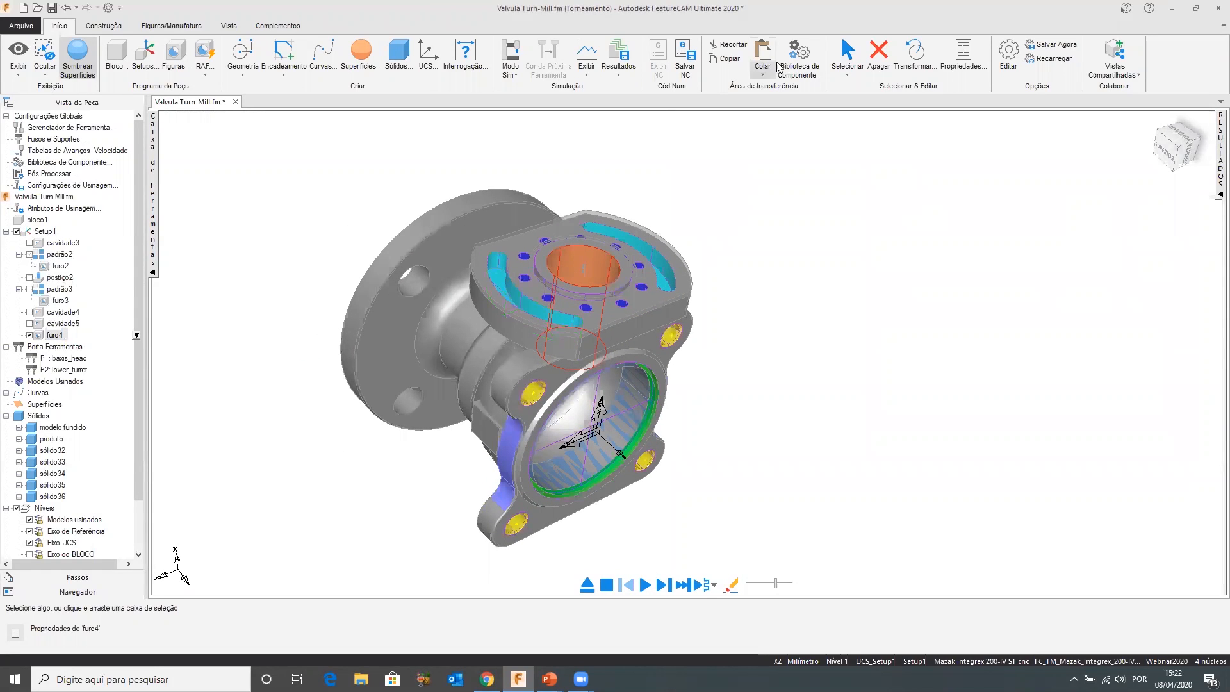
Paste the tool overrides and machining attributes of the Fluxo1 process from the component library onto furo4, copying only attributes defined on the feature
click(799, 54)
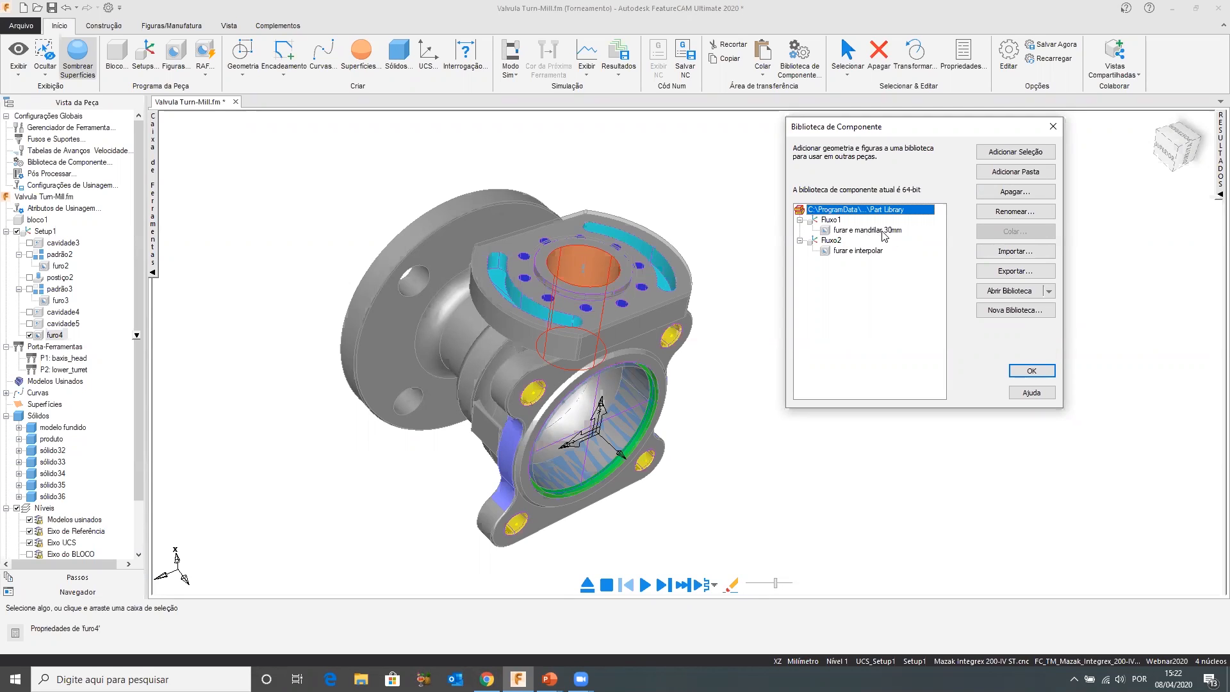
click(830, 220)
click(995, 230)
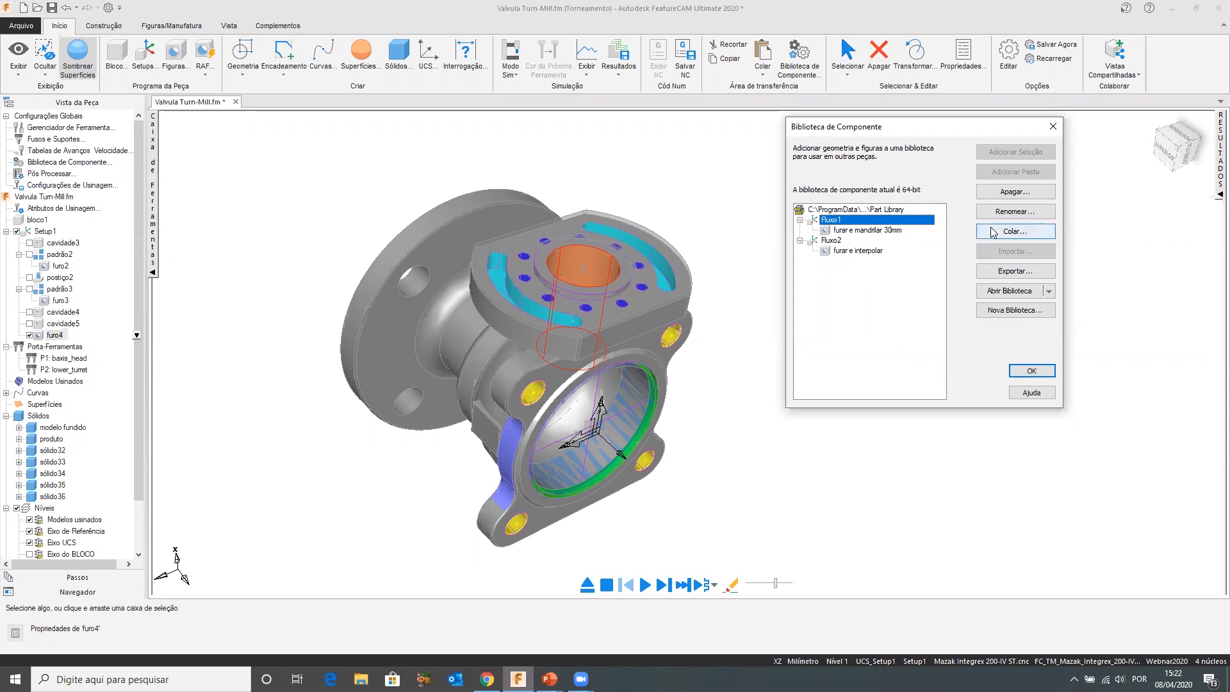
click(775, 191)
click(830, 348)
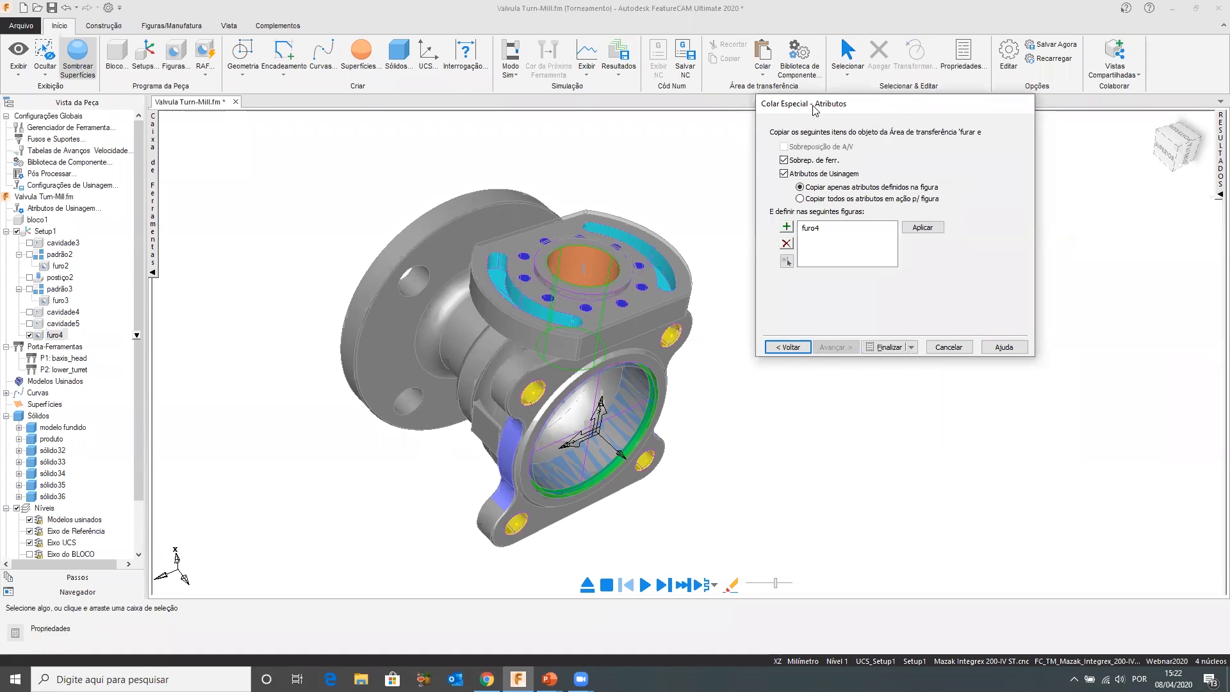
drag(816, 109, 888, 121)
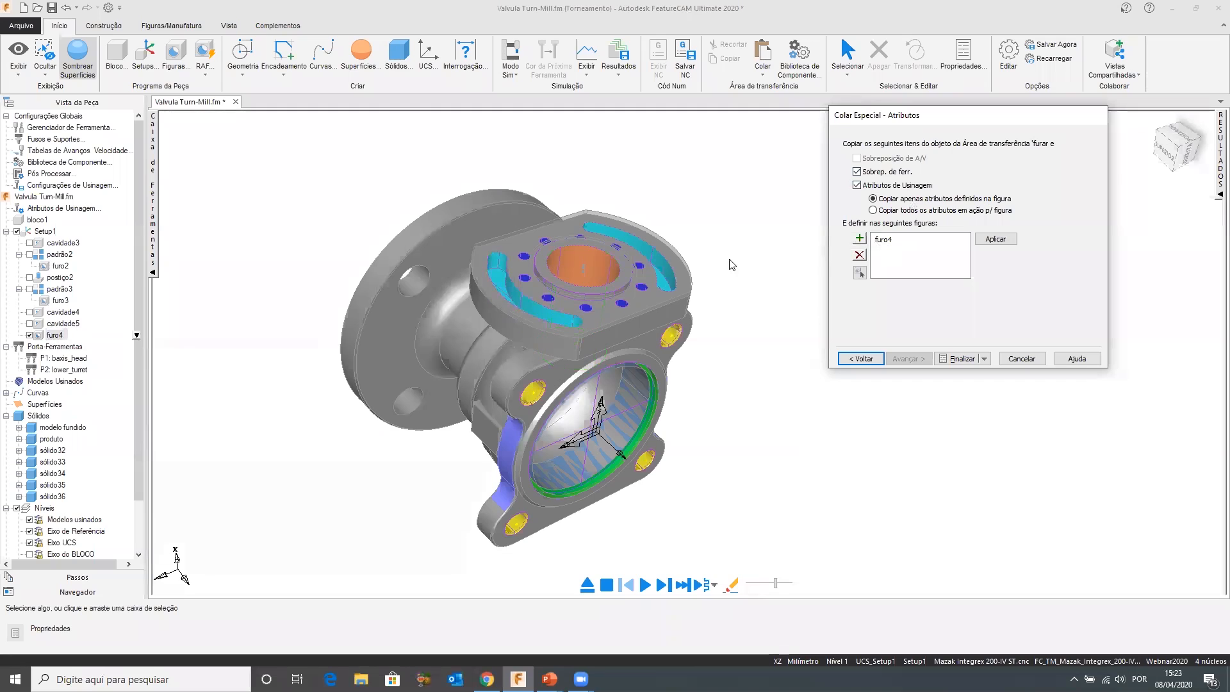
click(896, 240)
click(993, 239)
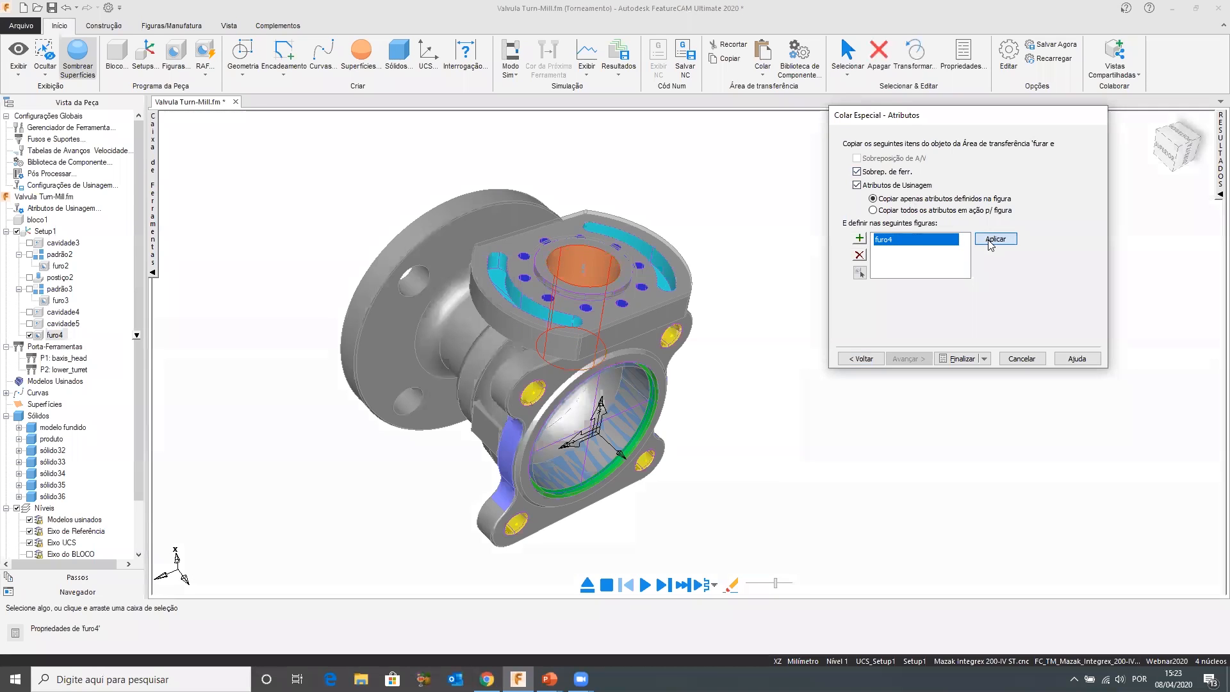
click(961, 359)
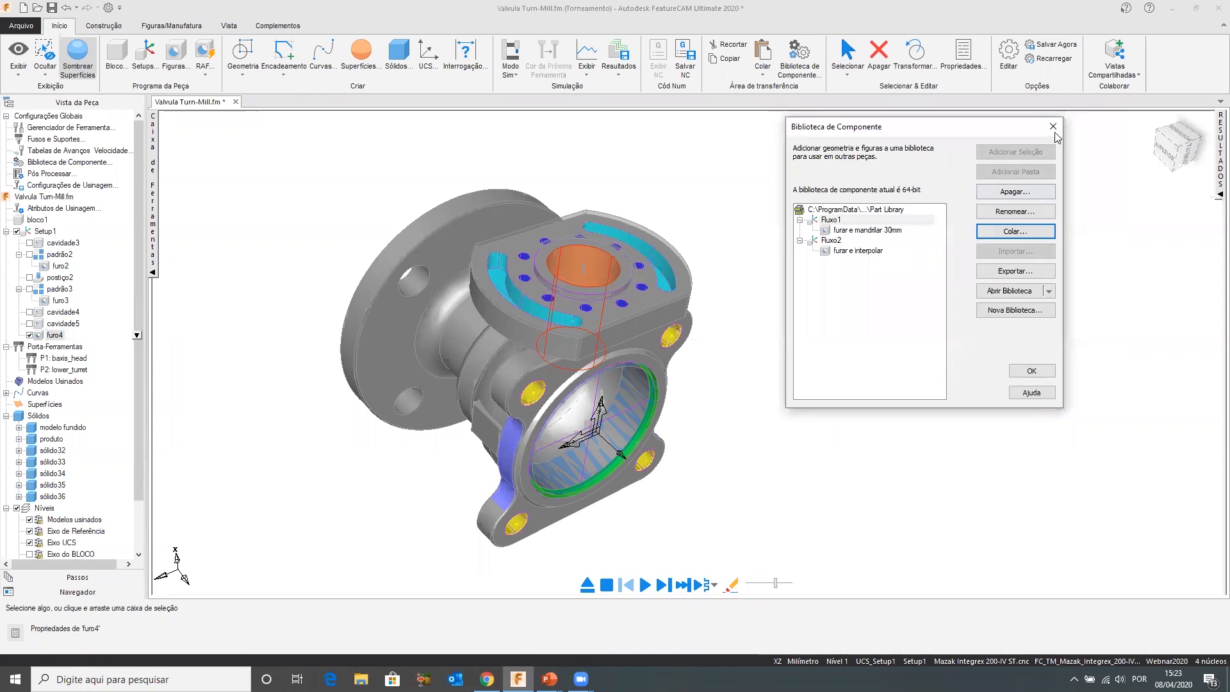
Check furo4's furar and mandrilar operations, their tools and the hole strategy, then close the properties
double_click(54, 335)
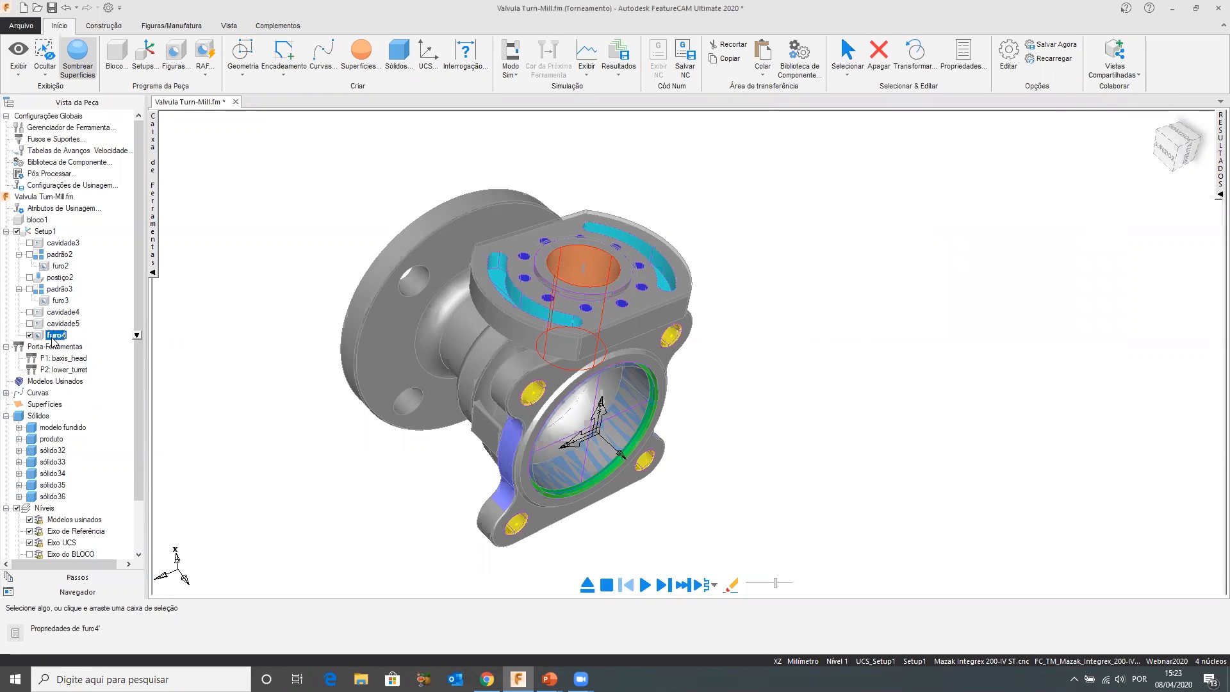
click(727, 242)
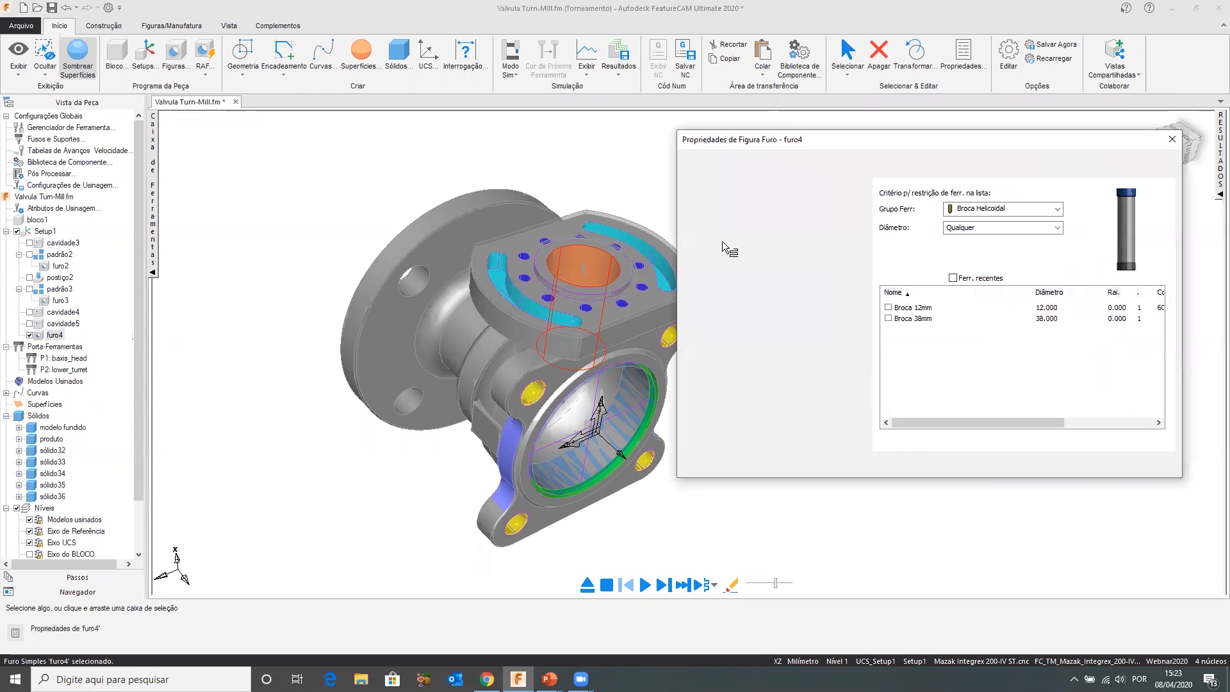
scroll(1125, 196, up, 3)
mouse_move(1127, 259)
mouse_down()
mouse_move(1125, 196)
mouse_move(1115, 217)
mouse_move(1133, 241)
mouse_up()
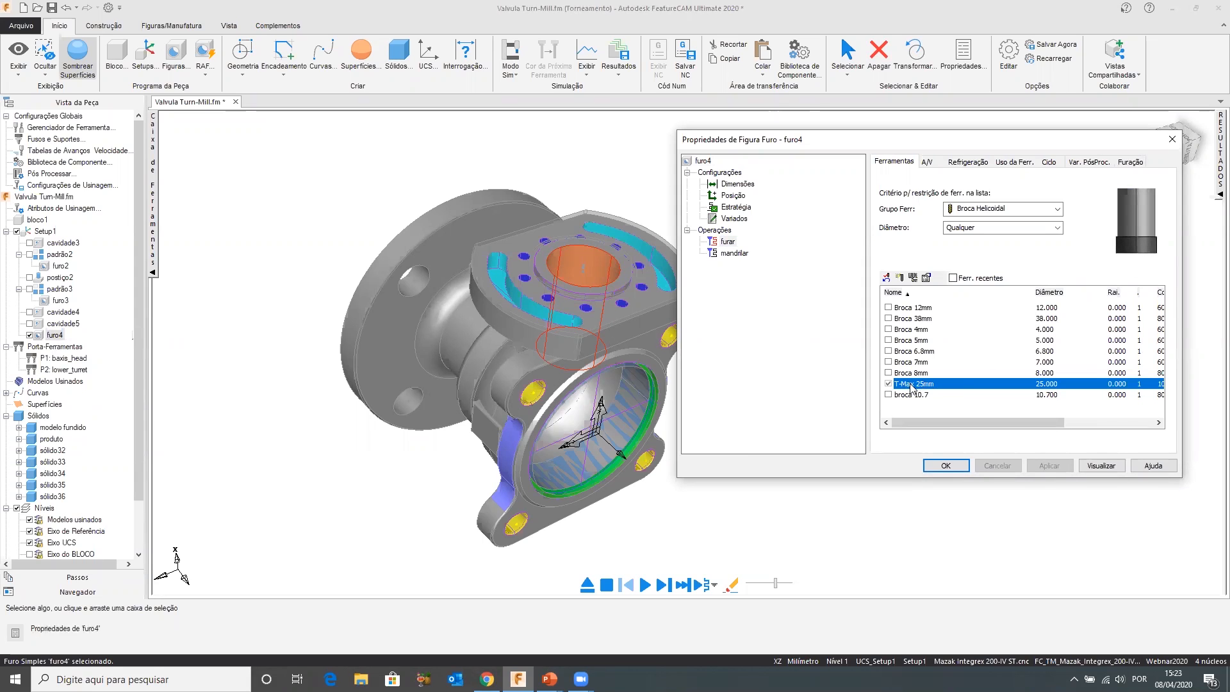
click(737, 254)
click(736, 207)
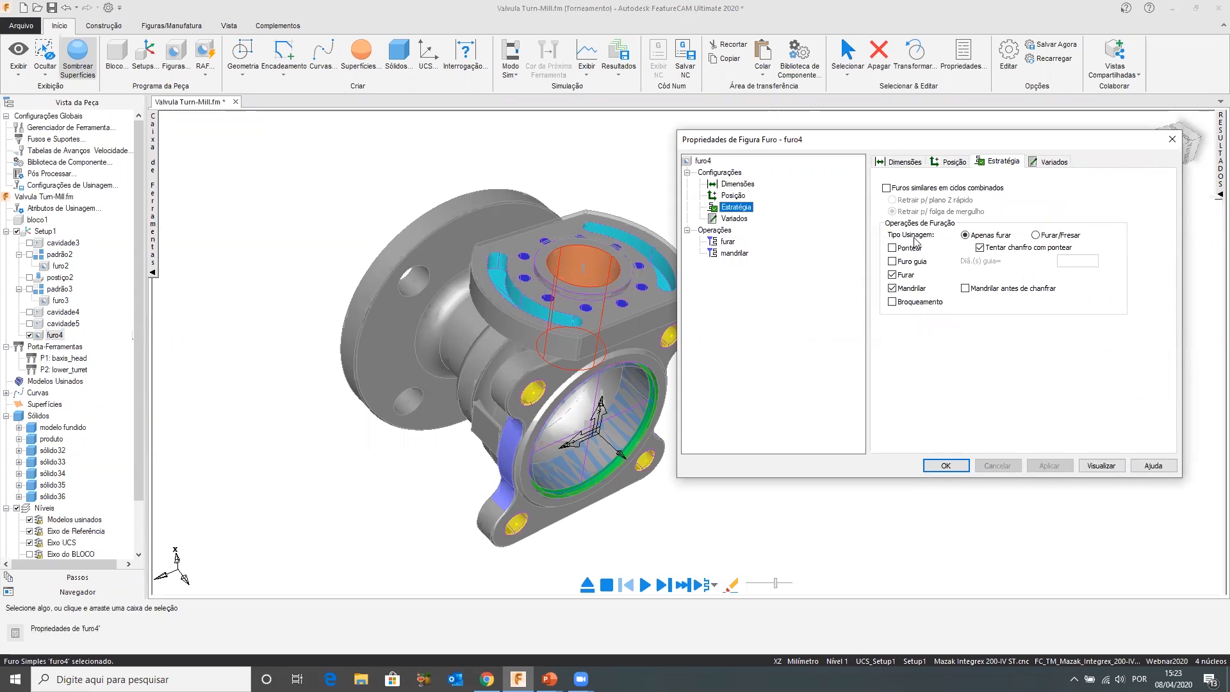
click(938, 464)
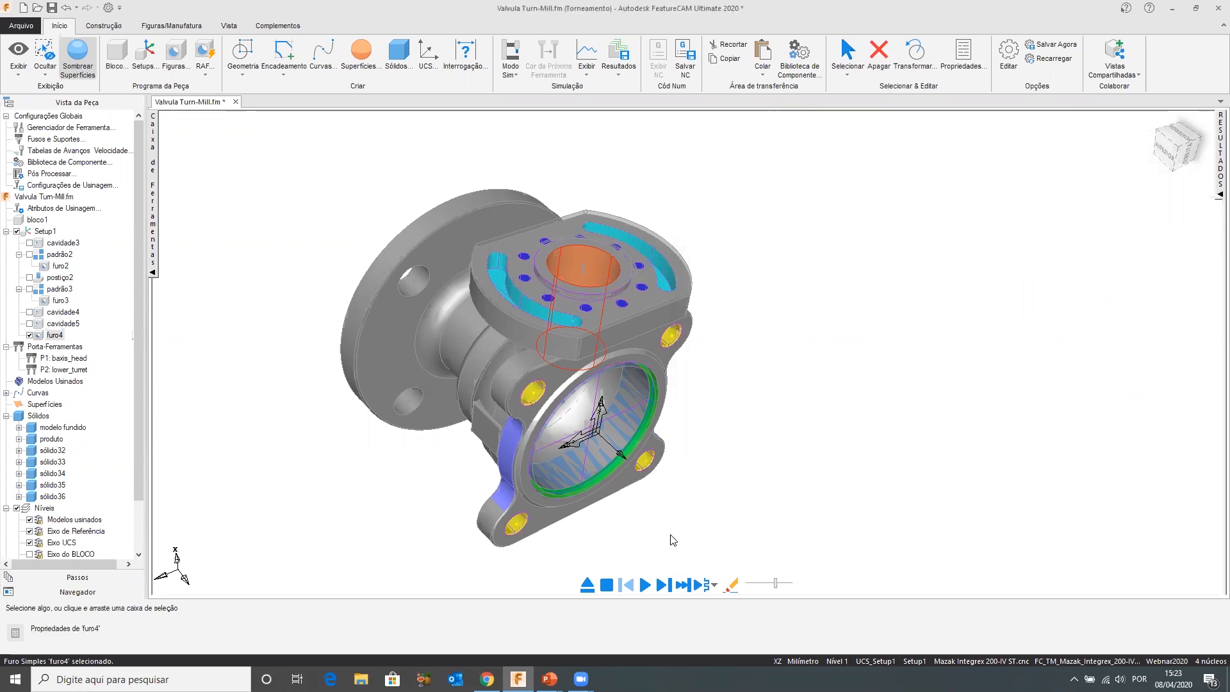
Run the machine simulation of furo4's drilling and reaming on the upper flange
click(665, 585)
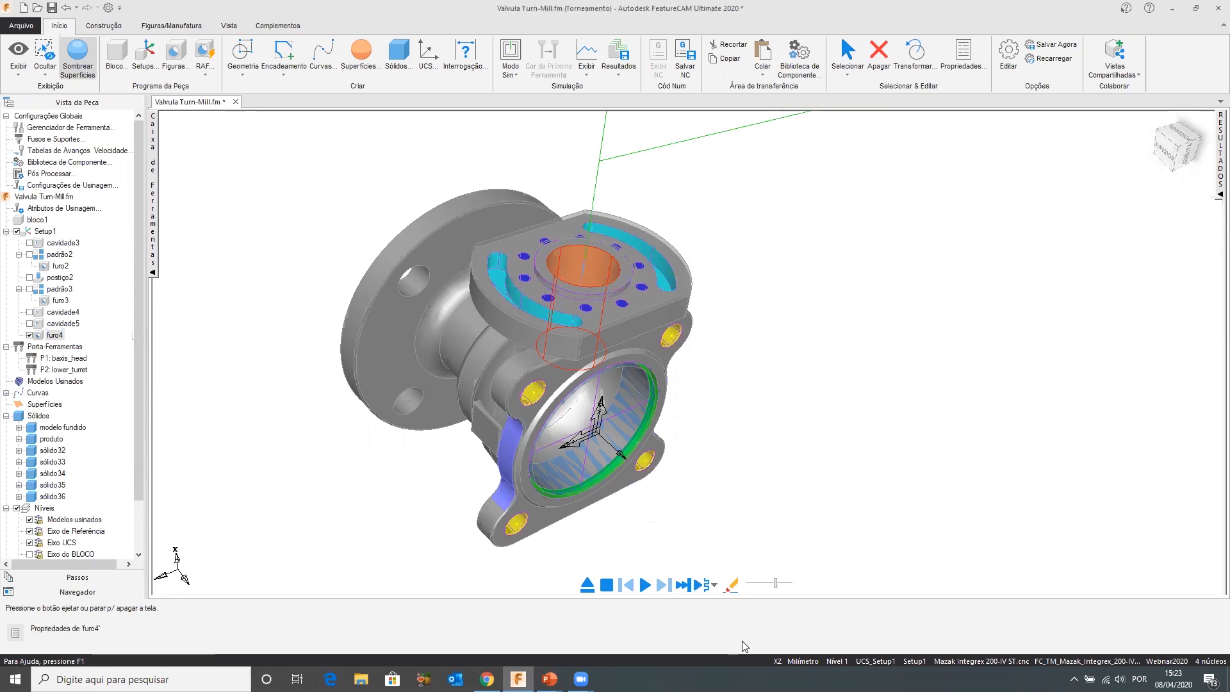
click(645, 585)
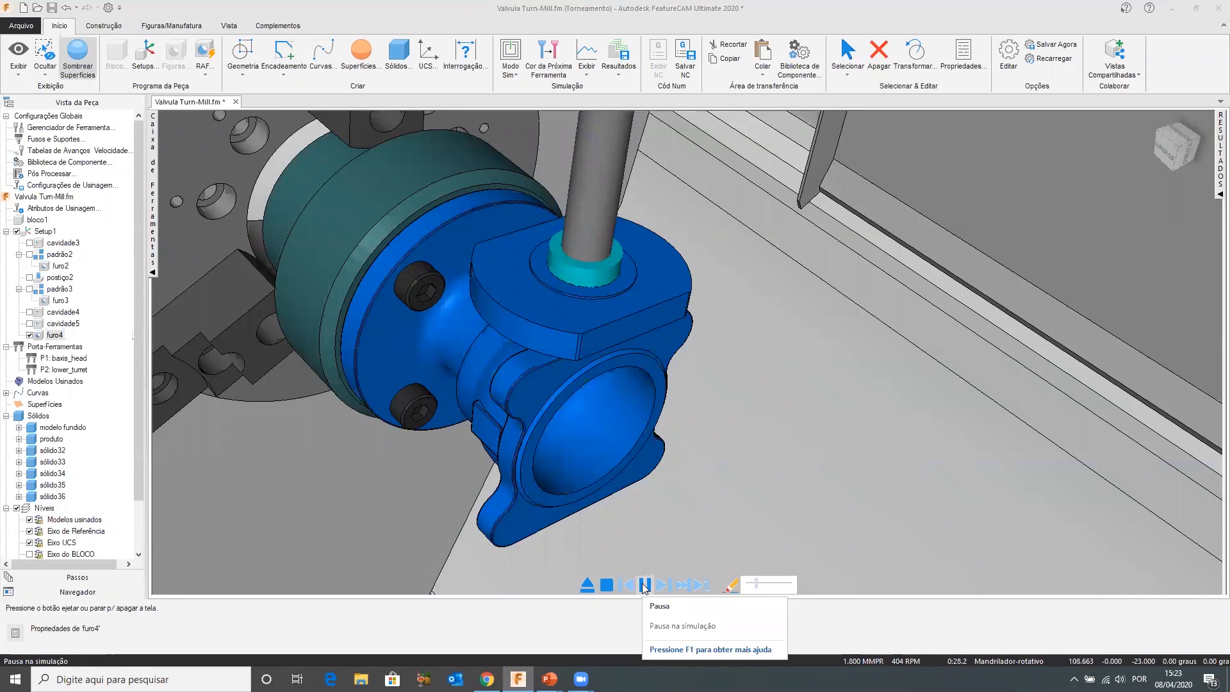
scroll(646, 320, down, 2)
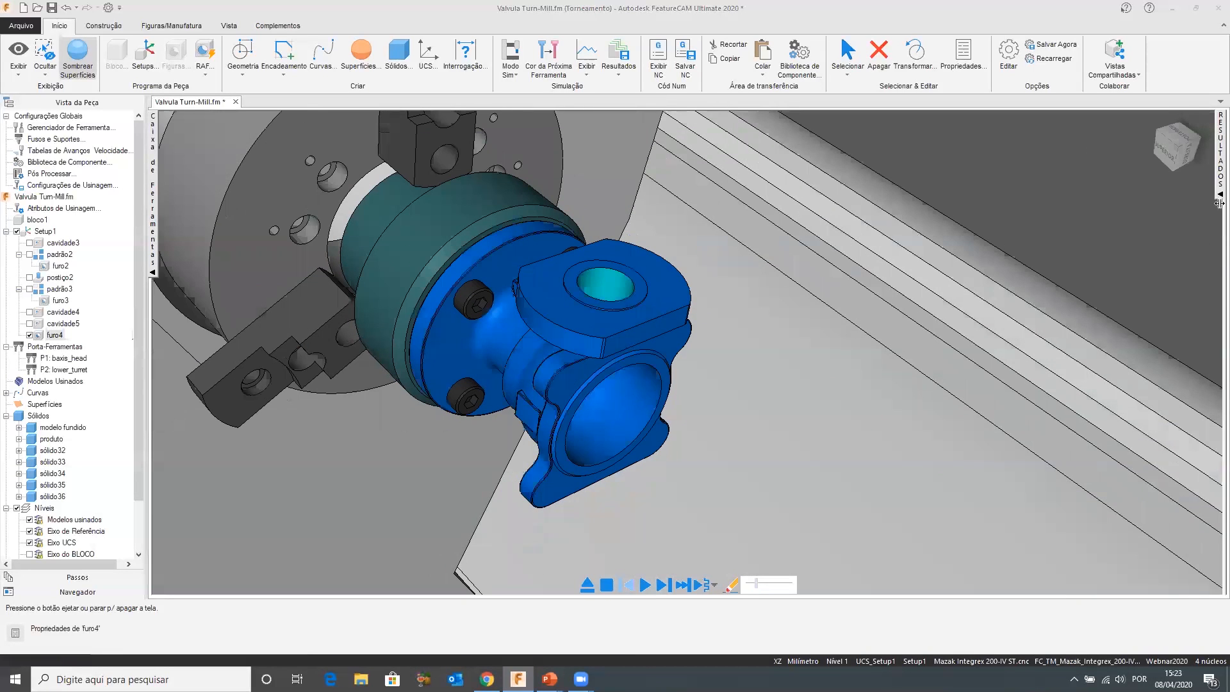
Review the operation list and read through the NC code for drilling and reaming furo4
scroll(1214, 203, down, 2)
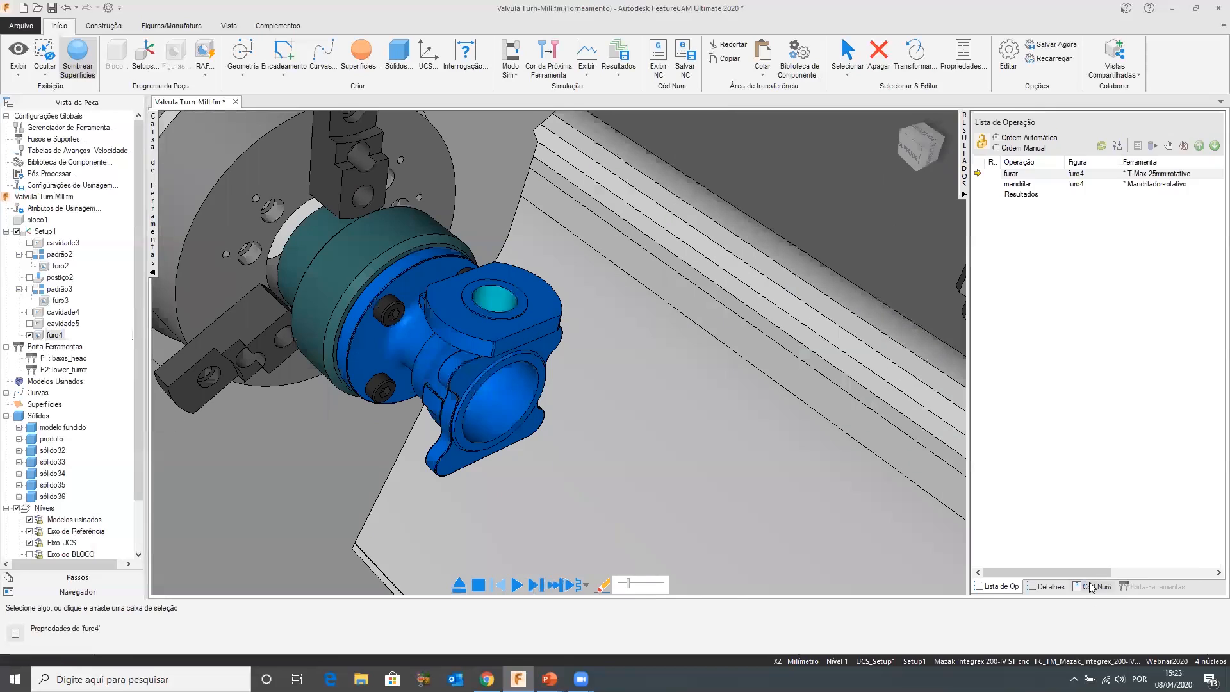
click(1090, 586)
scroll(1212, 320, down, 8)
scroll(1210, 368, down, 2)
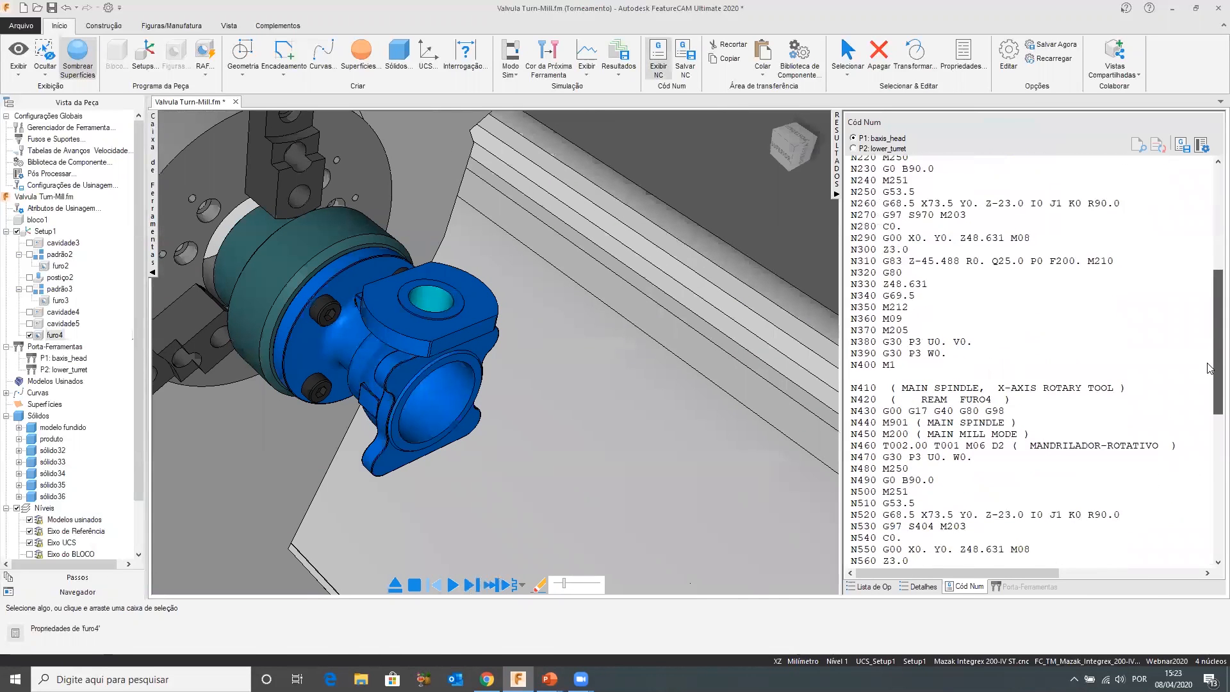
scroll(1211, 376, down, 4)
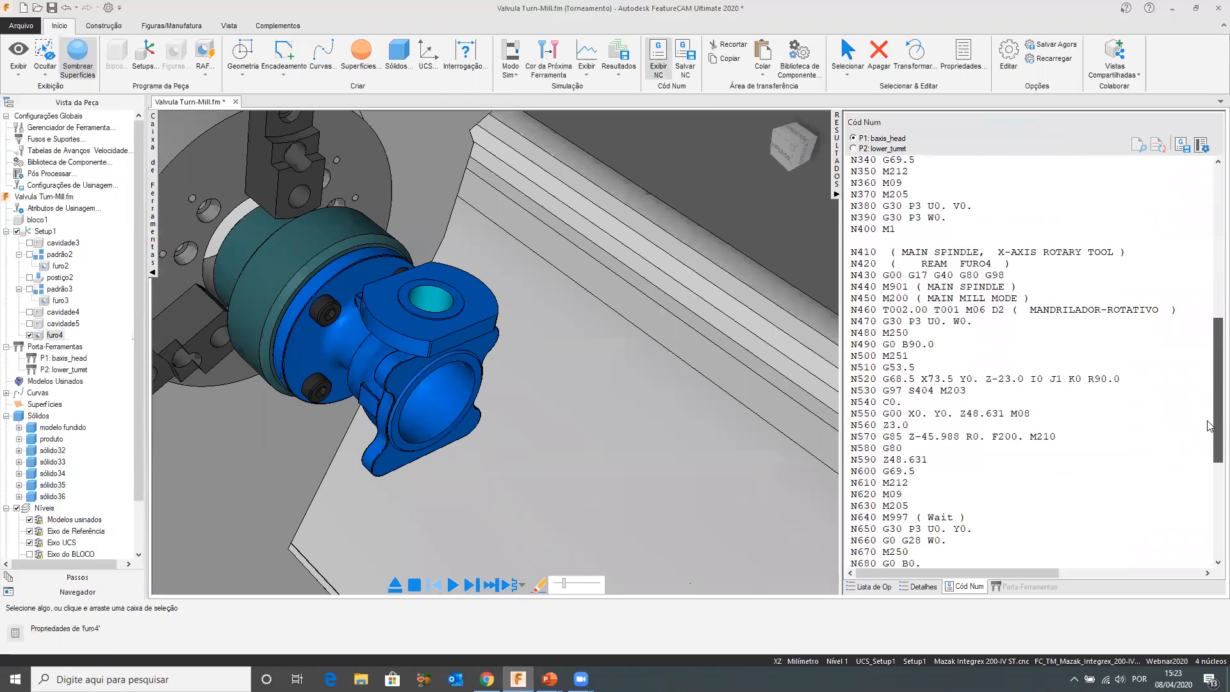
scroll(1210, 435, down, 1)
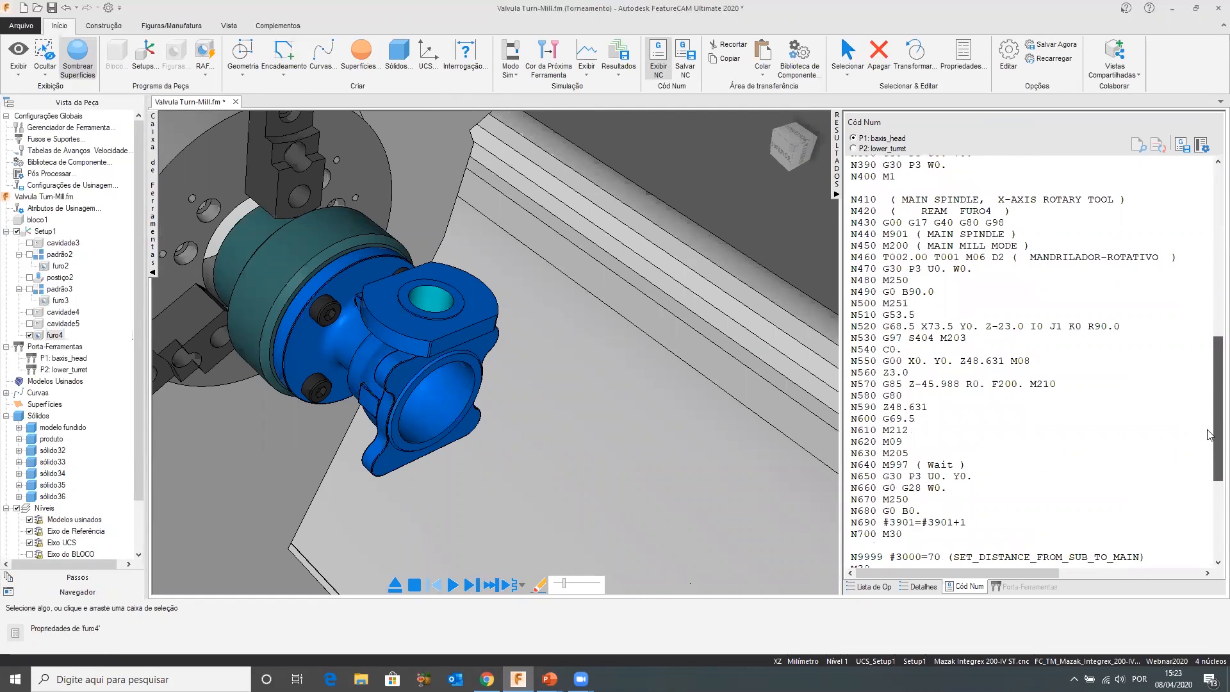
Exit the simulation and narrow the NC code results area to give the valve model more room
click(542, 348)
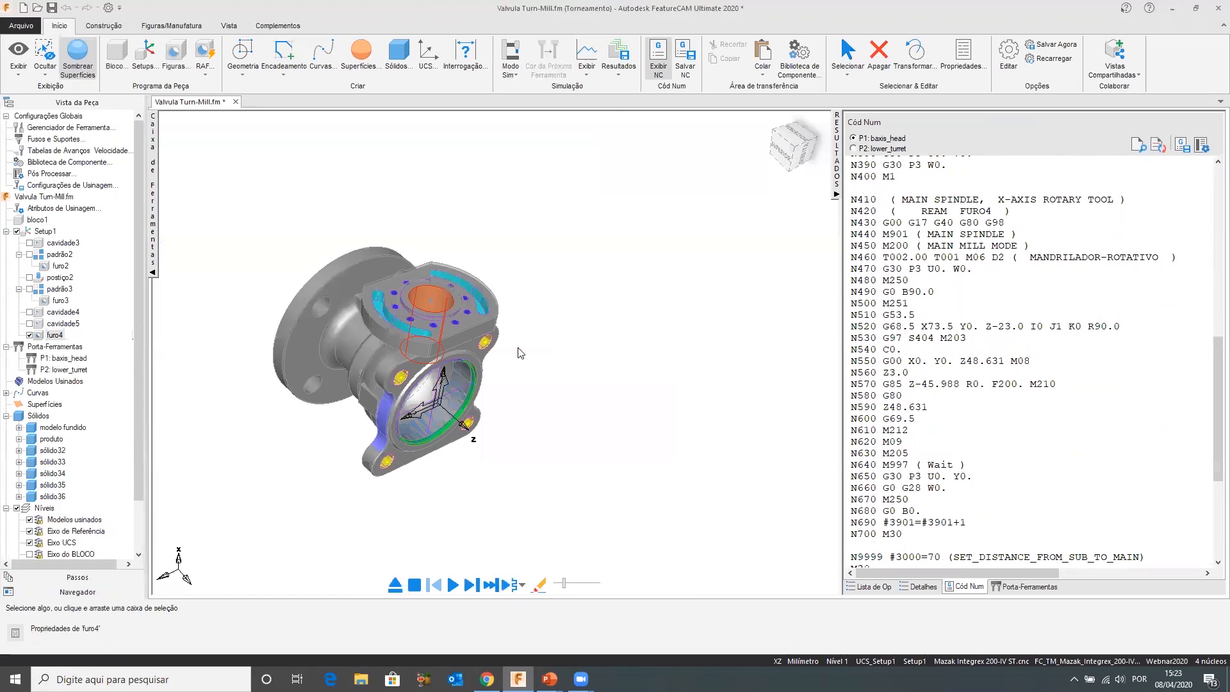
scroll(510, 378, up, 3)
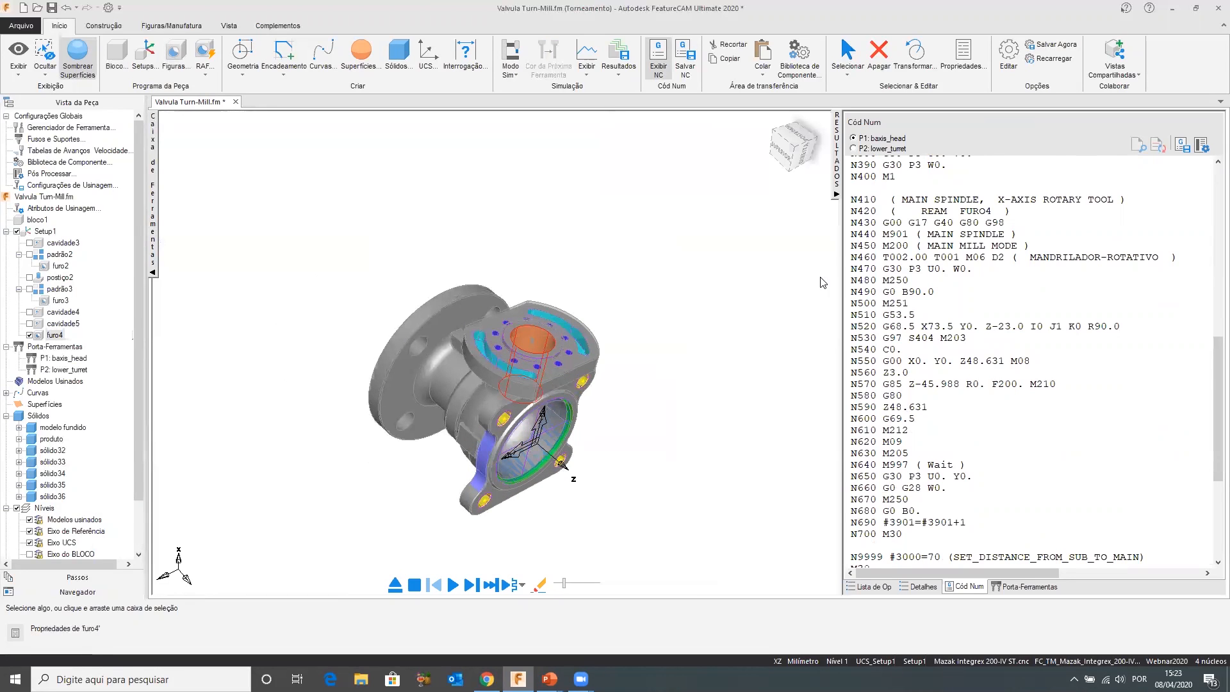
drag(844, 242, 968, 243)
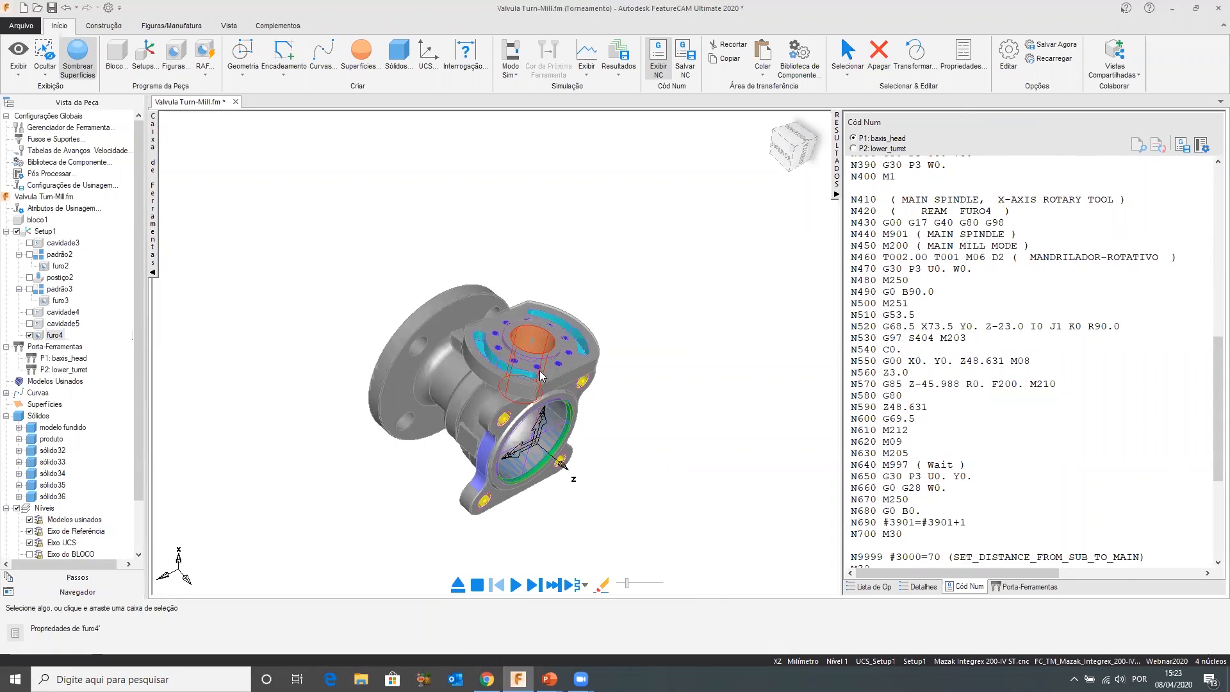
scroll(464, 337, up, 3)
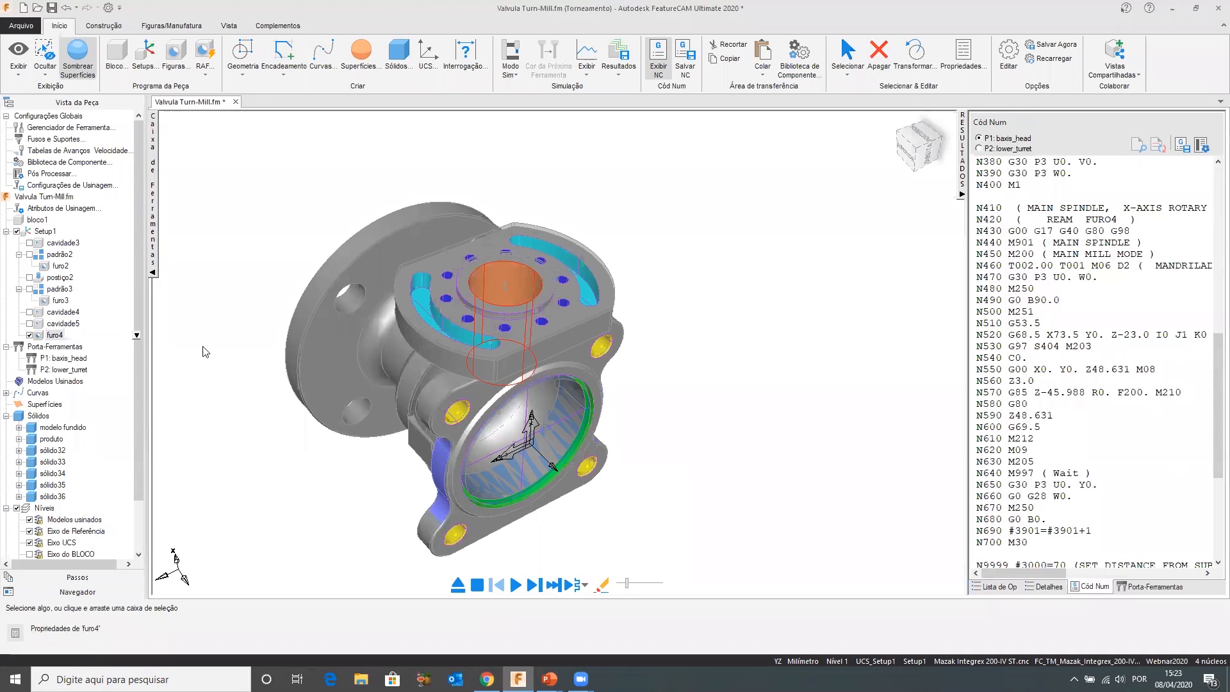
Apply the machining attributes of the library process "furar e interpolar" to furo4 with only the defined attributes copied, then close the component library
click(800, 57)
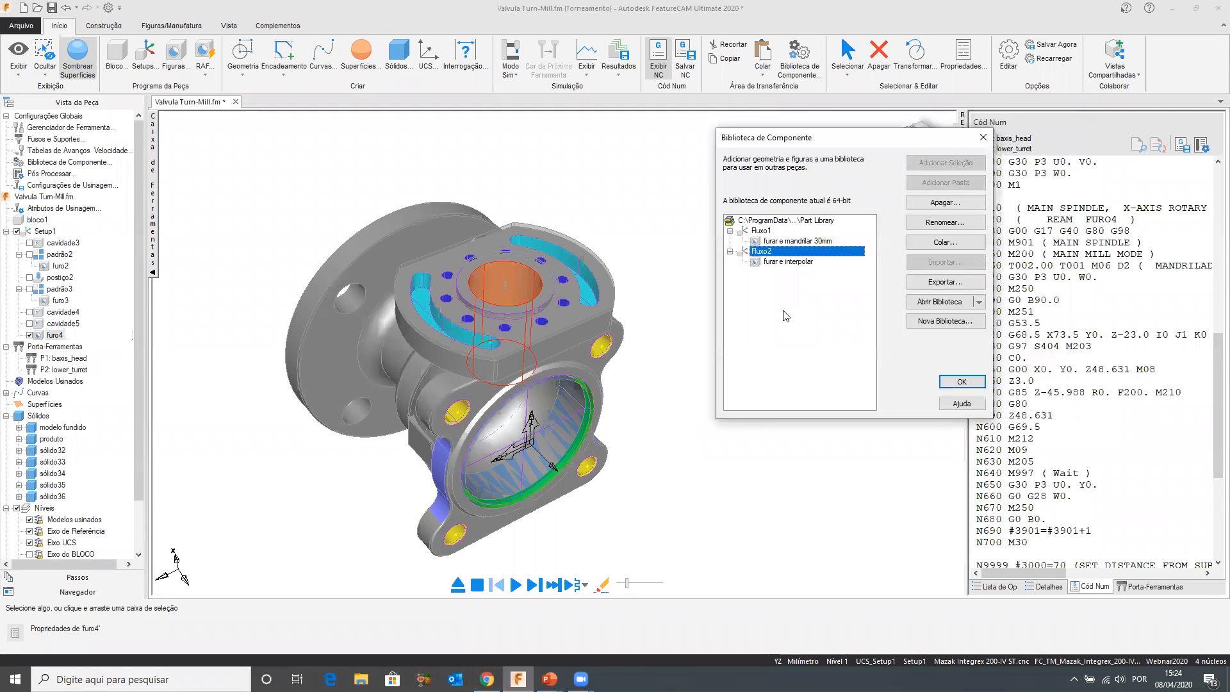
click(945, 244)
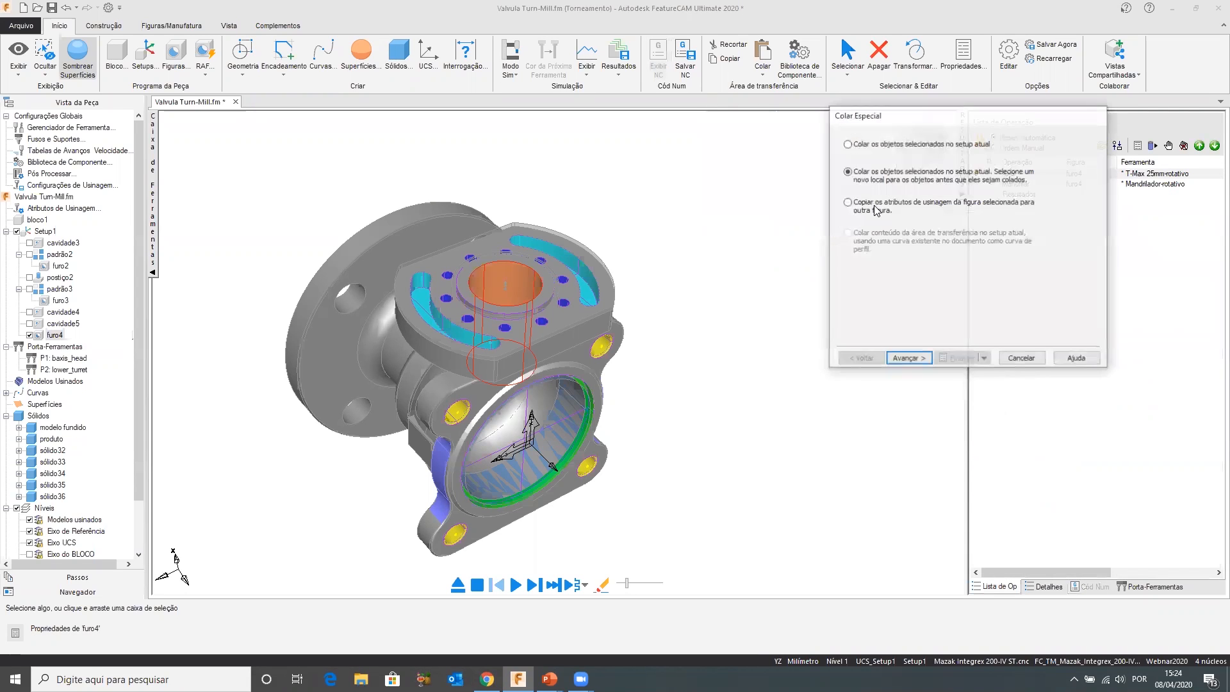
click(908, 359)
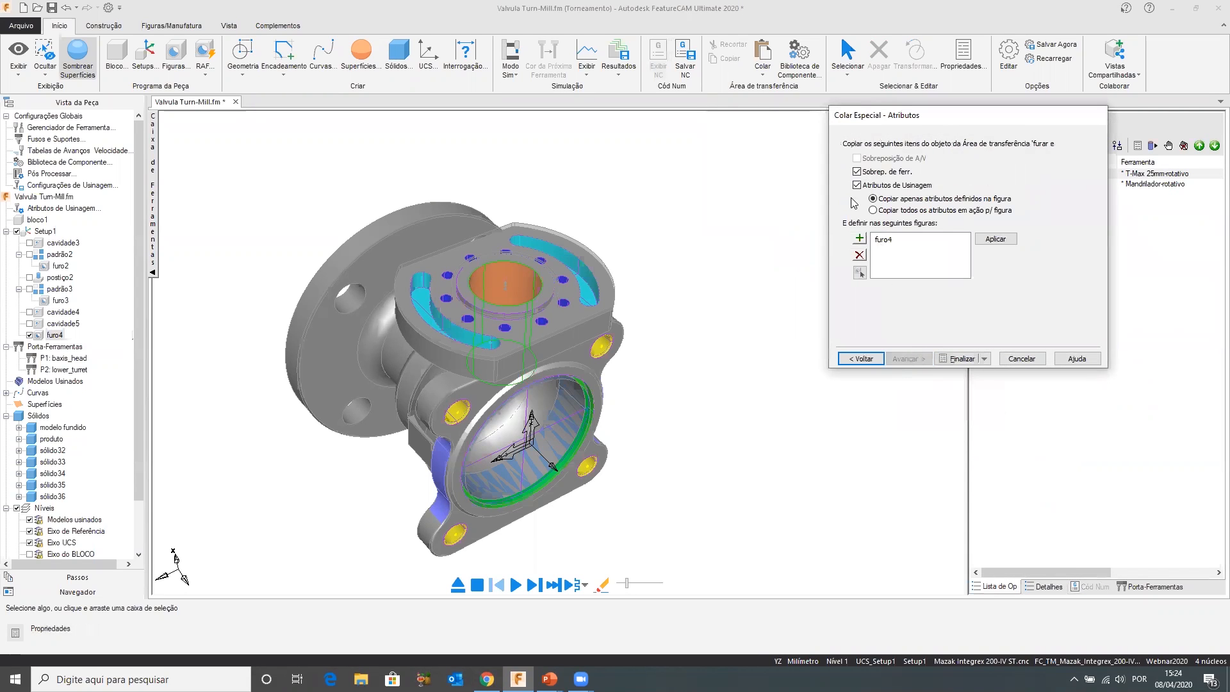
click(957, 359)
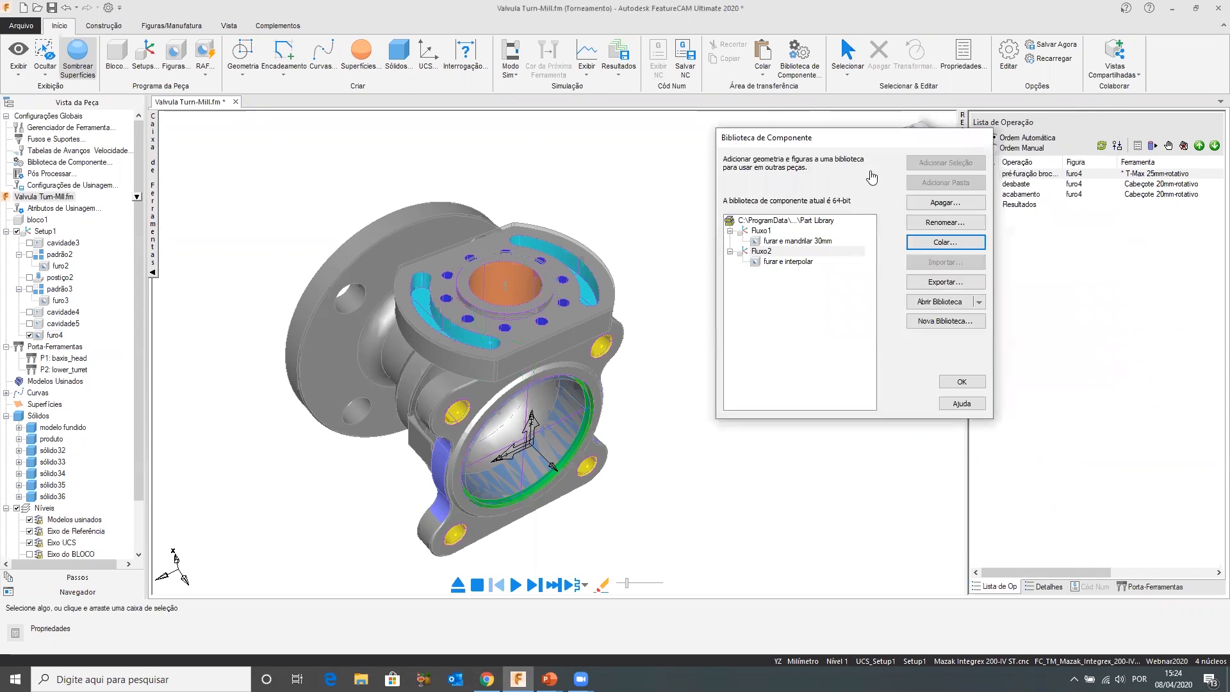
click(962, 382)
Check furo4's pré-furação broca helicoidal, desbaste and acabamento operations and their tools, then close the properties
double_click(57, 335)
drag(136, 336, 697, 273)
drag(754, 141, 683, 119)
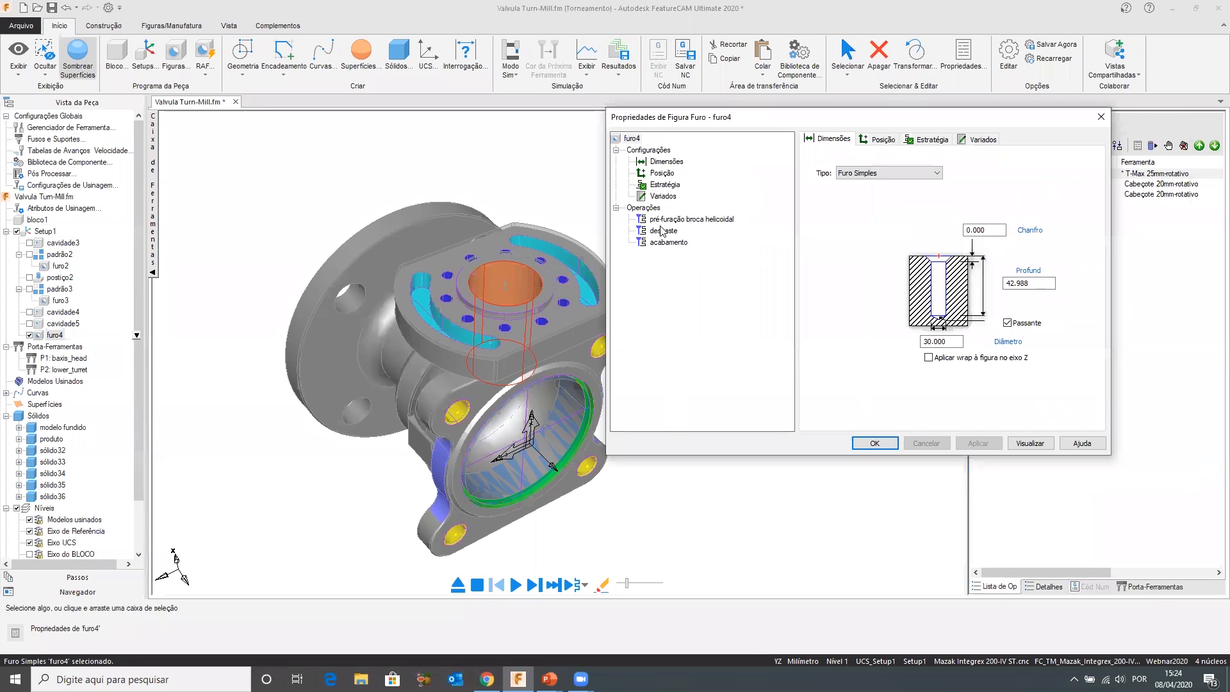
click(667, 219)
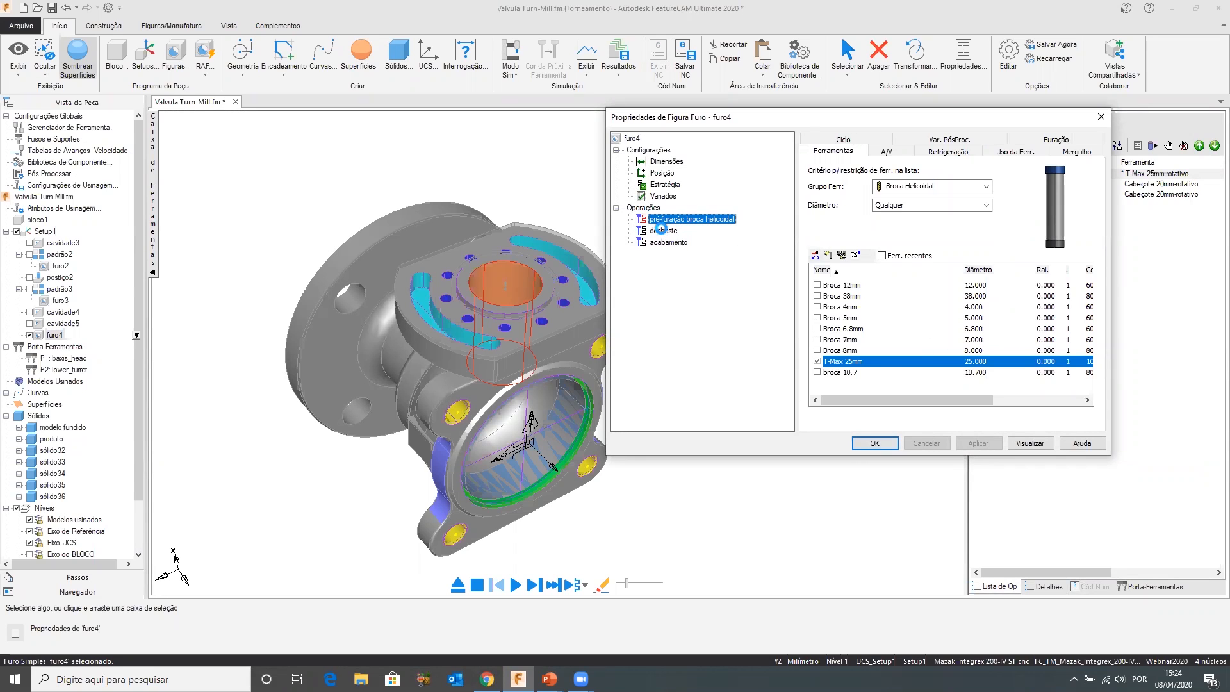
click(664, 231)
click(659, 243)
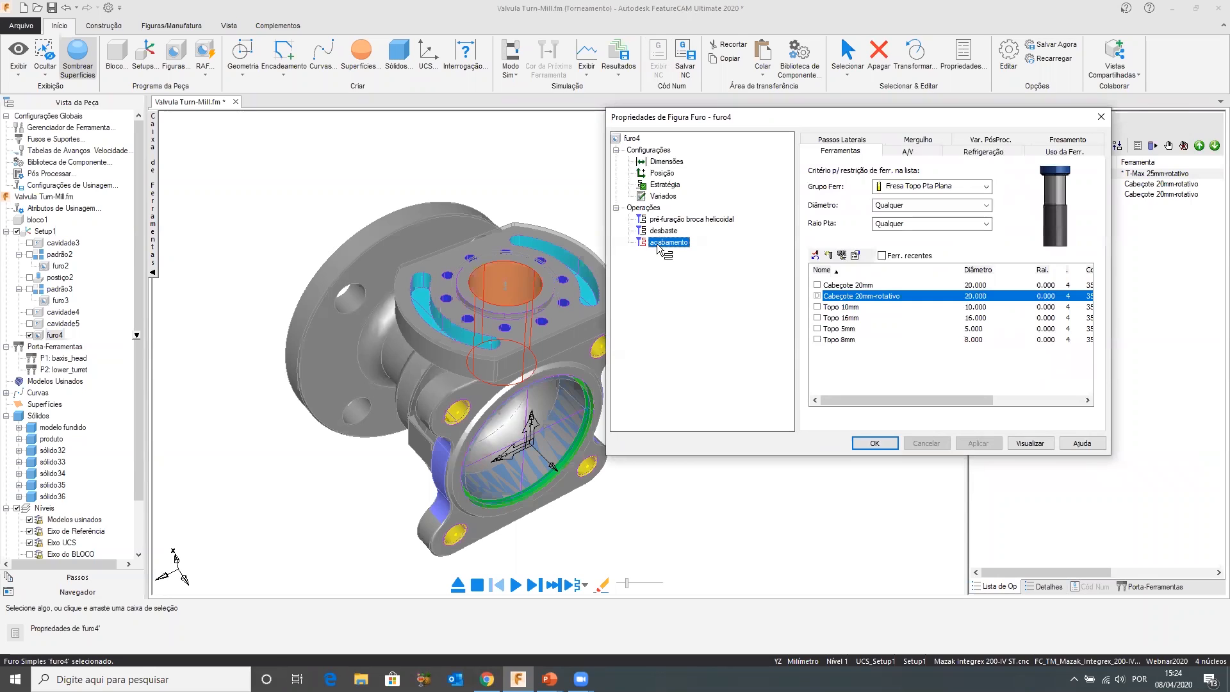
click(875, 443)
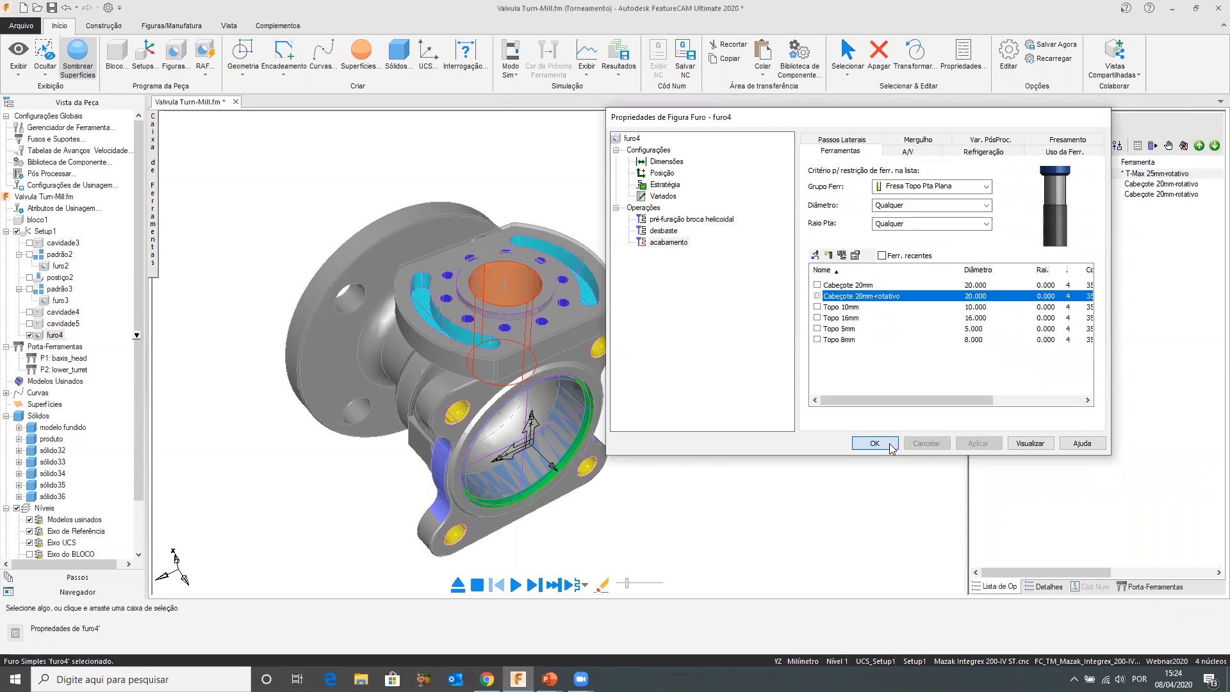
Run the machine simulation of furo4's drilling, roughing and finishing passes and inspect the machined bore on the upper flange
click(516, 585)
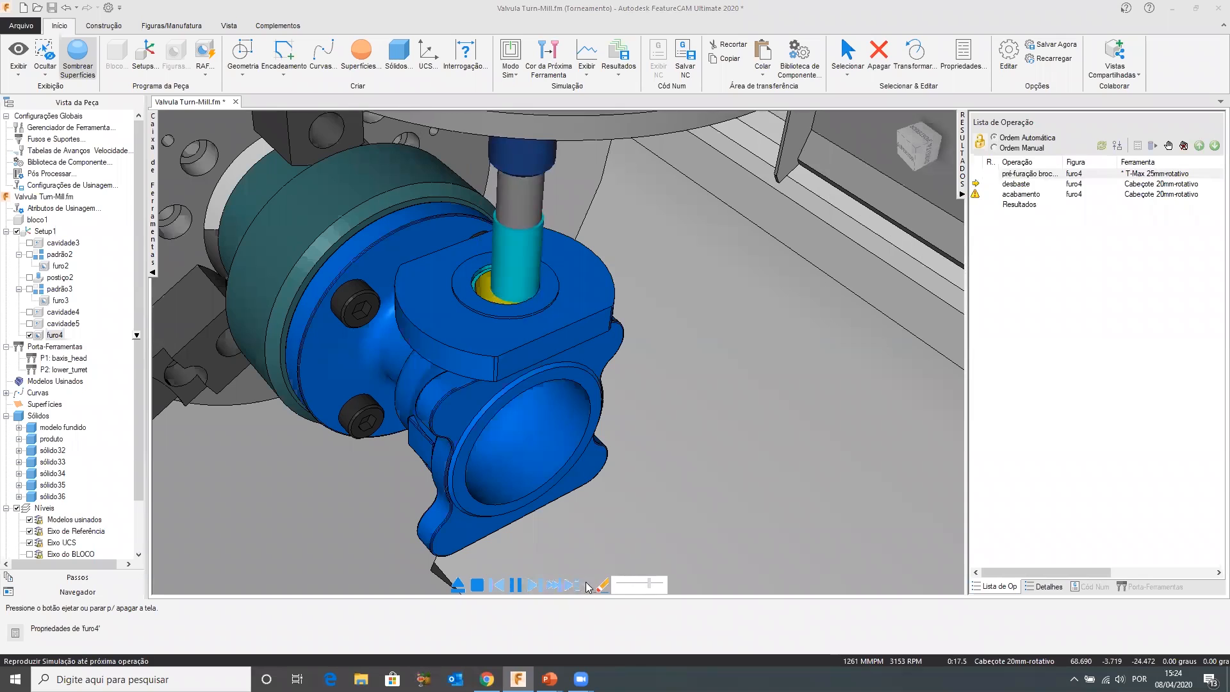
click(517, 585)
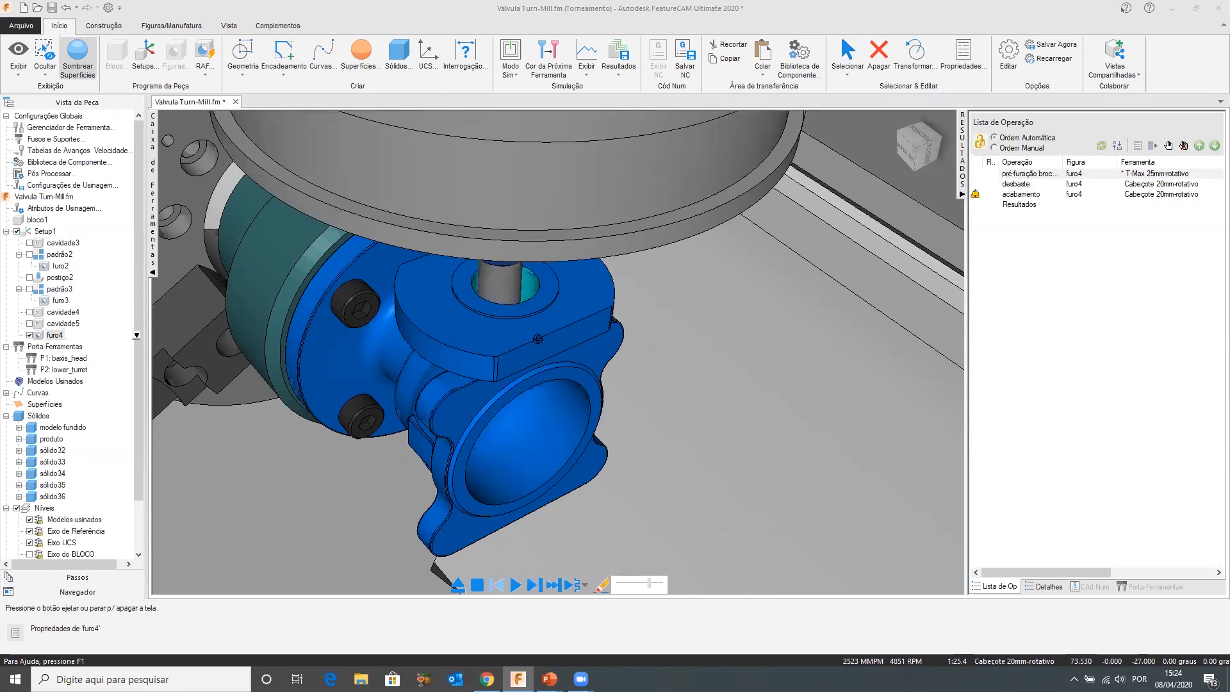
click(568, 586)
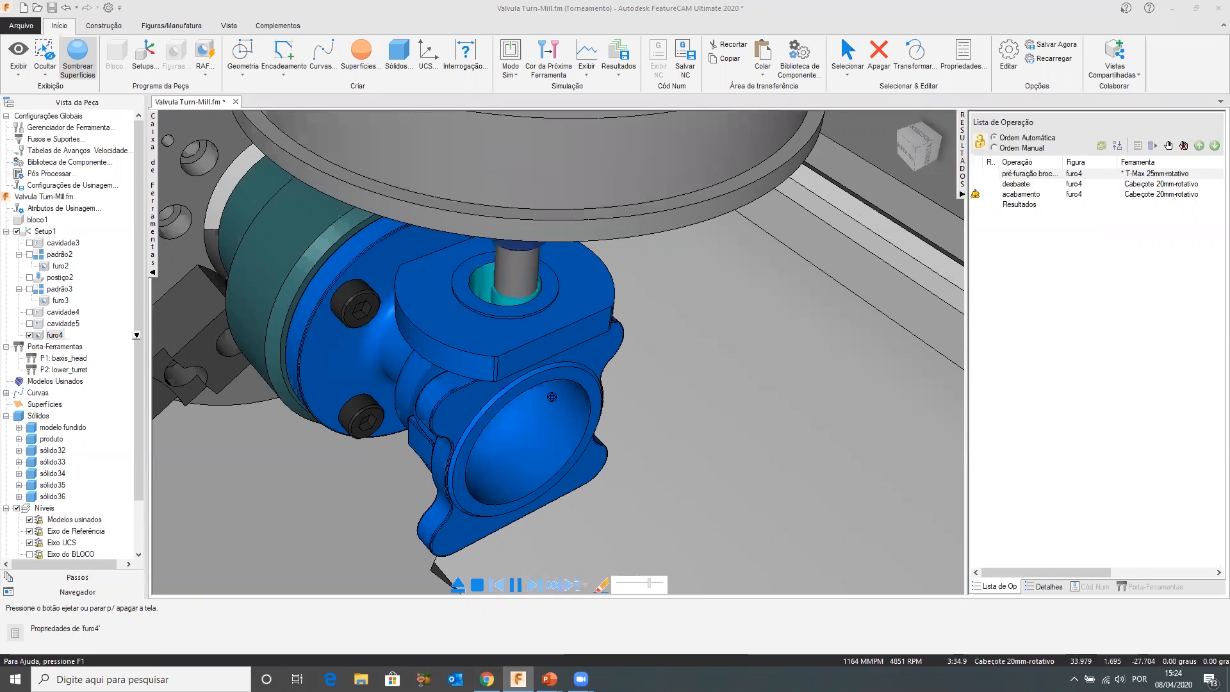
middle_drag(552, 397, 552, 312)
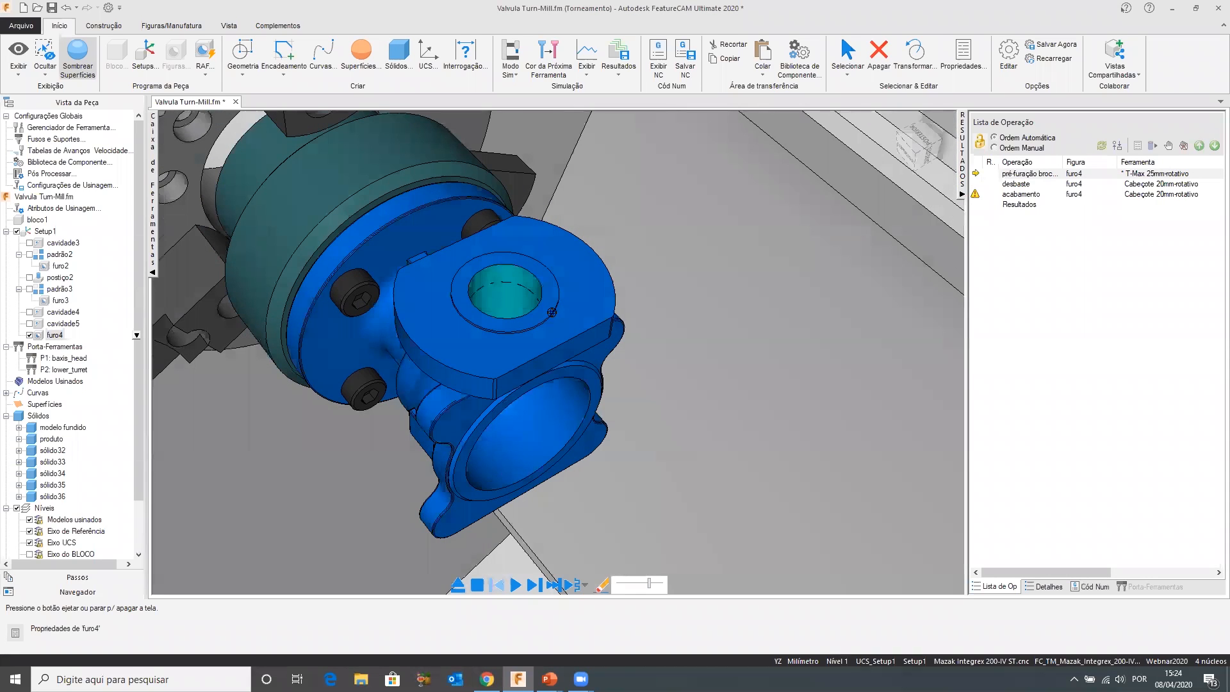
scroll(552, 312, up, 3)
scroll(521, 348, down, 4)
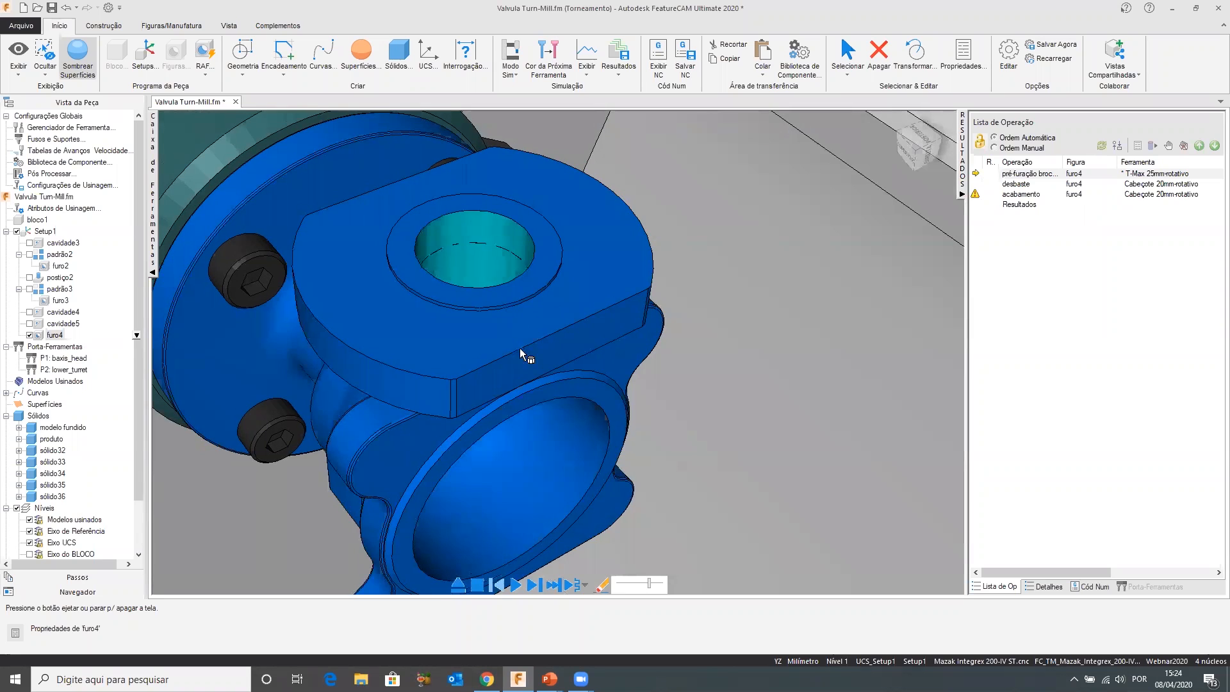
middle_drag(512, 370, 549, 380)
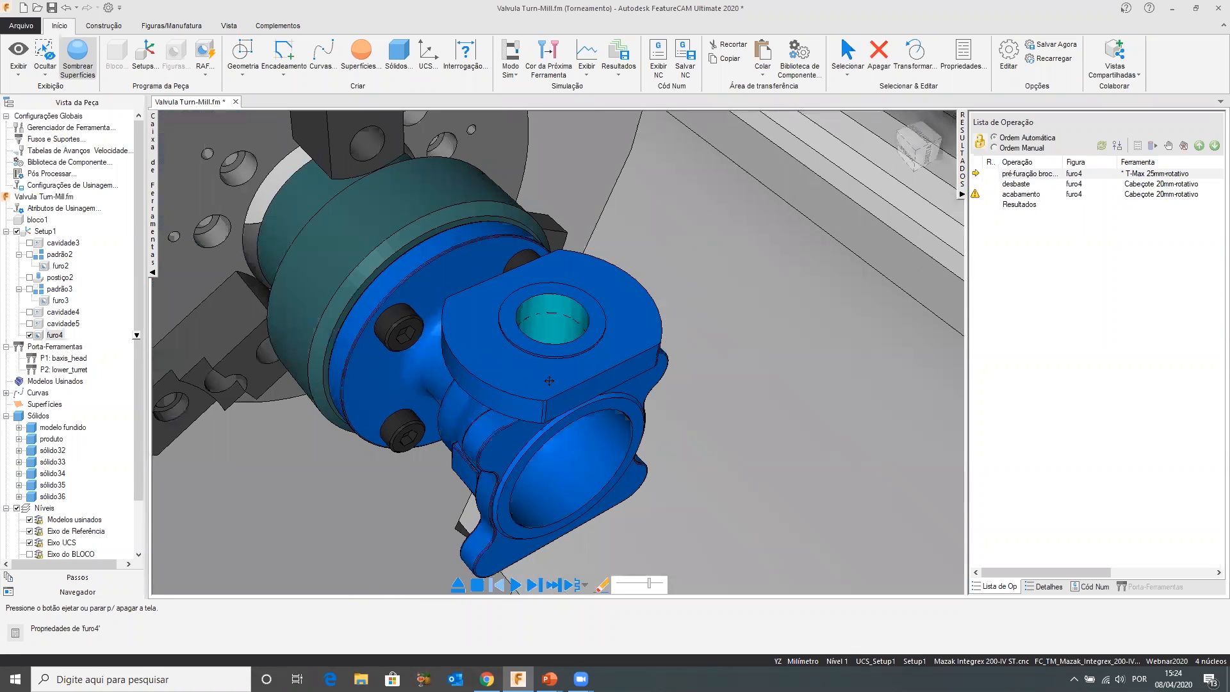
Open the manufacturing details for furo4's operations and highlight the total machining time
click(1045, 586)
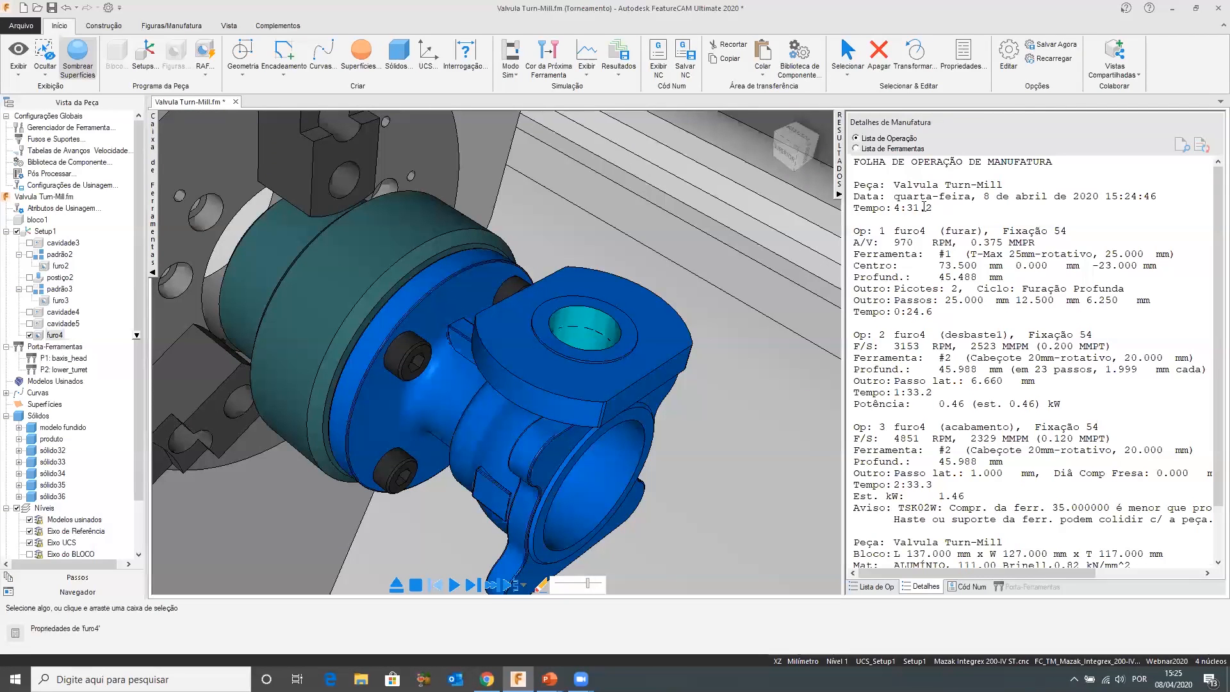
drag(933, 208, 854, 208)
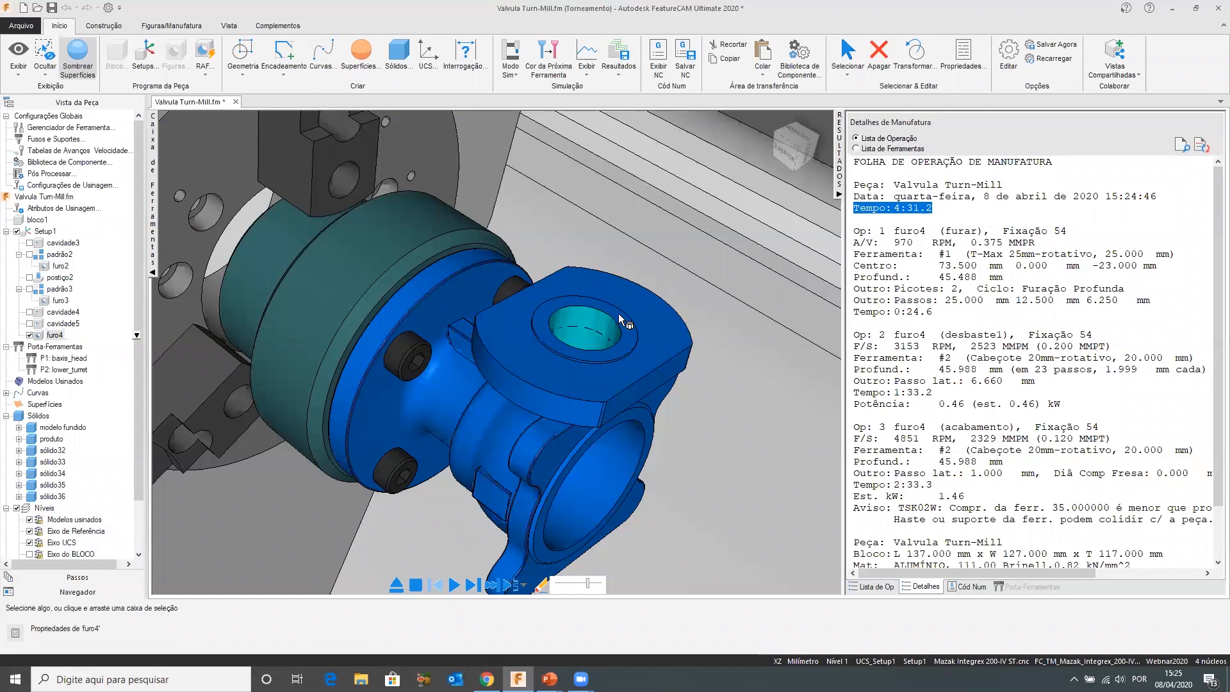
Narrow the manufacturing details area to enlarge the view of the clamped valve, and show the overview of open windows
scroll(550, 364, down, 3)
middle_drag(552, 364, 787, 279)
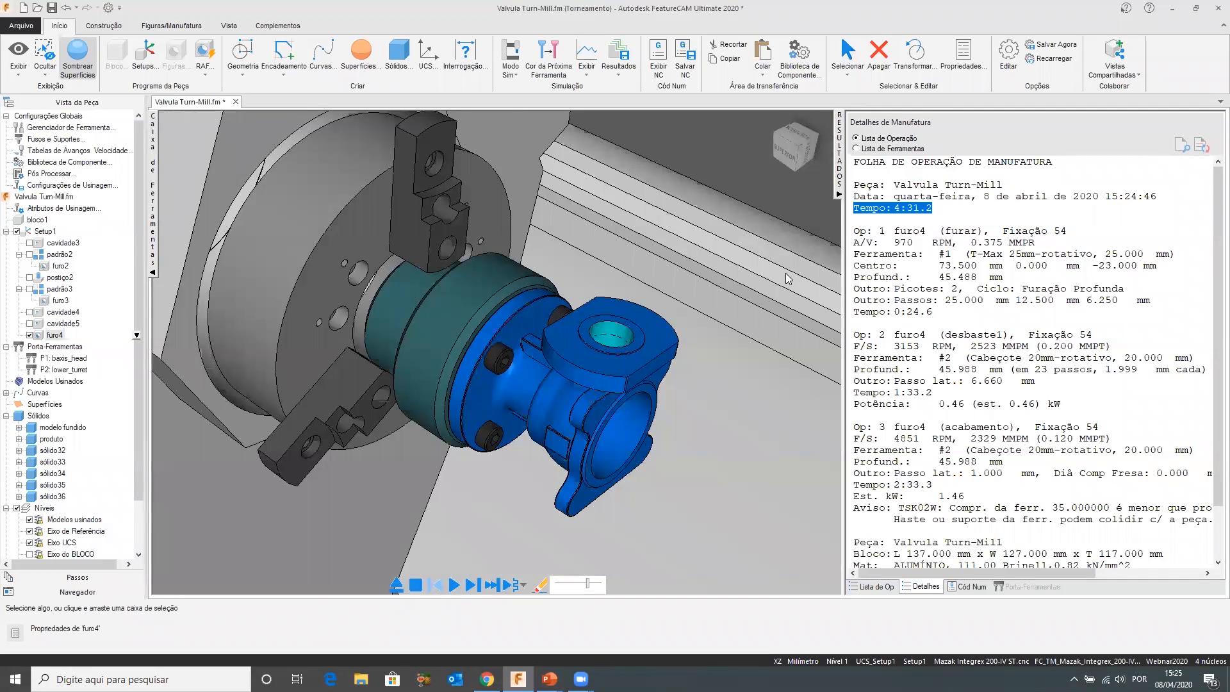
drag(840, 248, 1011, 256)
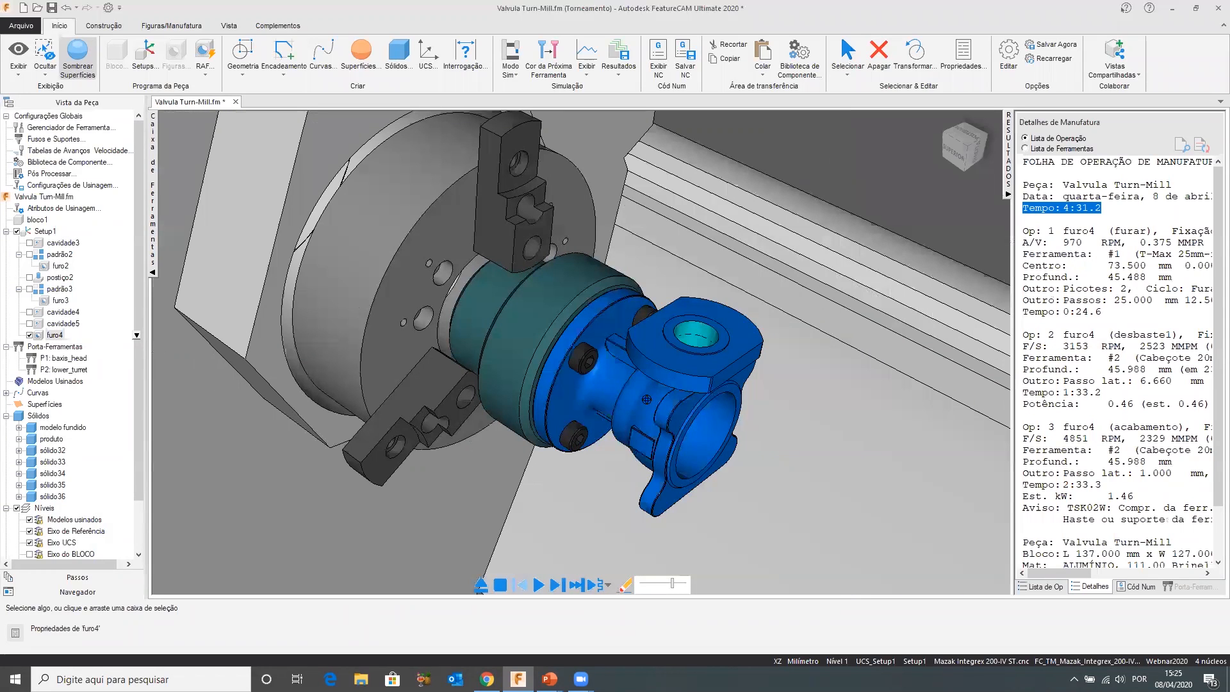
scroll(648, 400, down, 3)
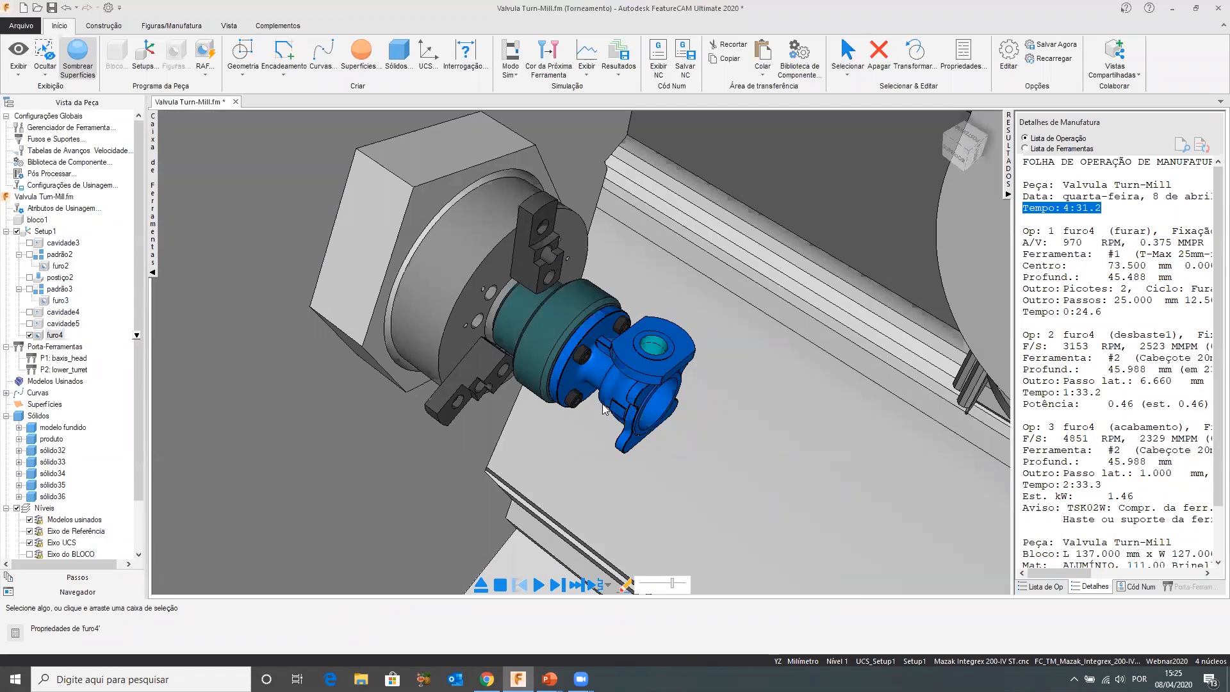
key(super+Tab)
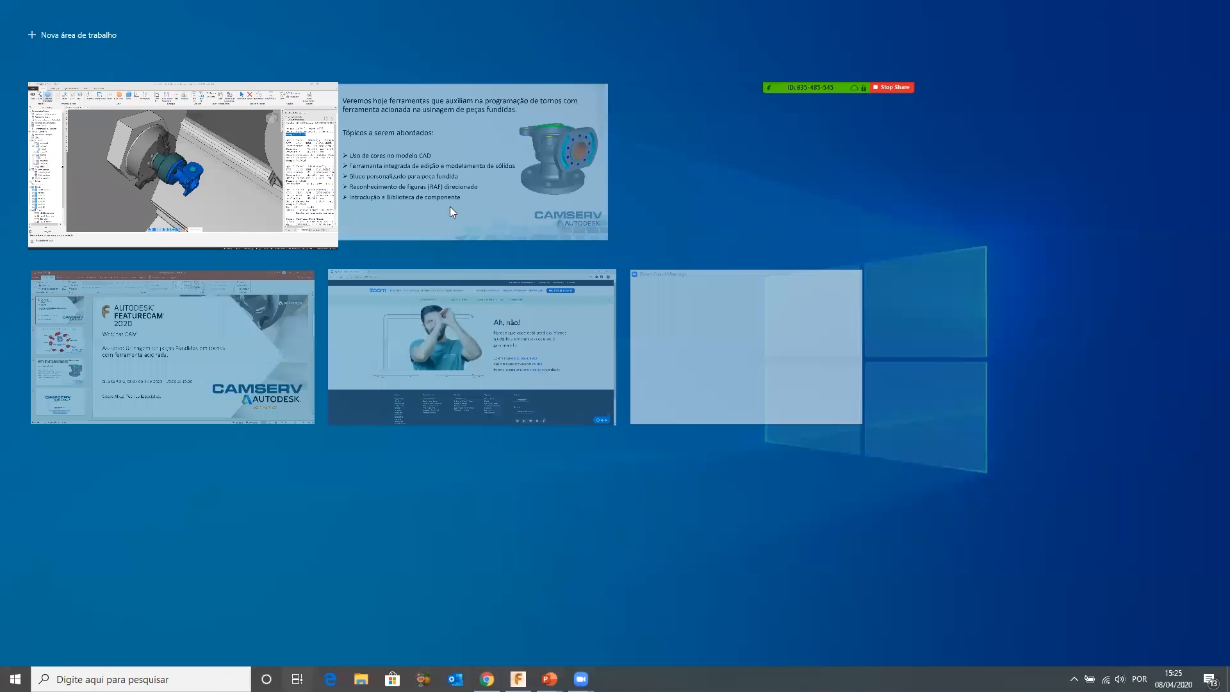